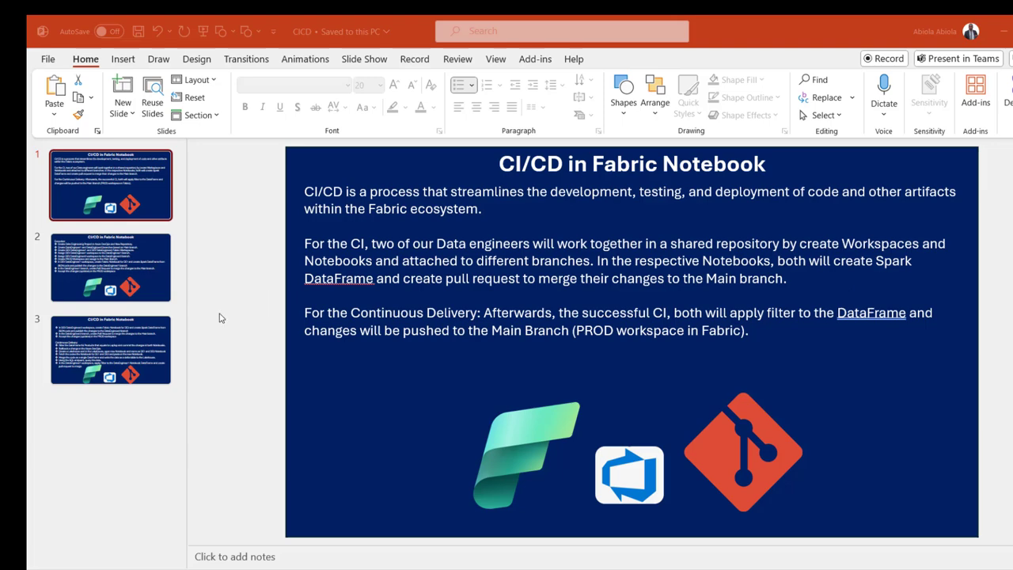
Step: Open the Execution slide and select the project name "Data Engineering" in its first bullet
left_click(108, 261)
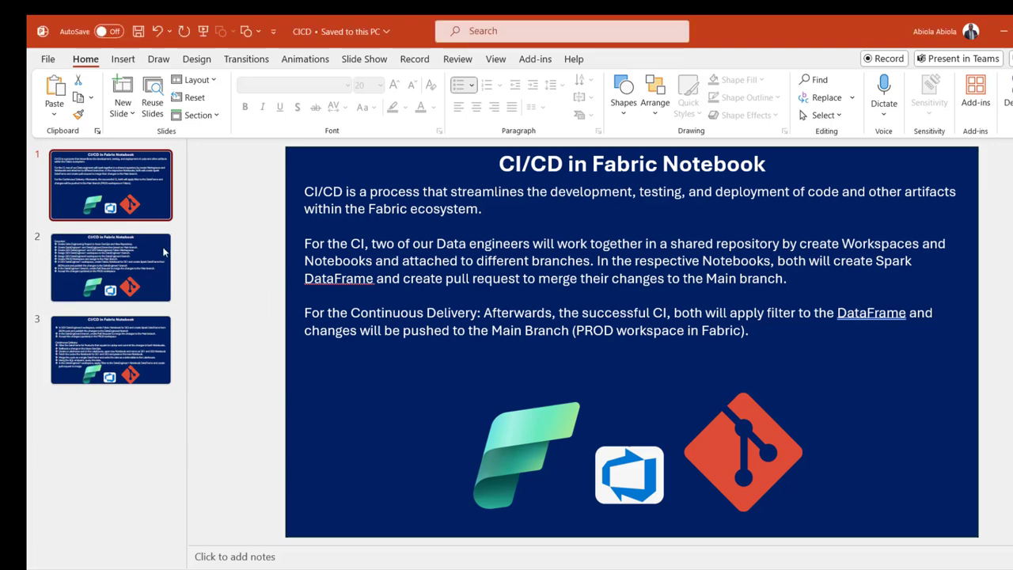
key("Page_Down")
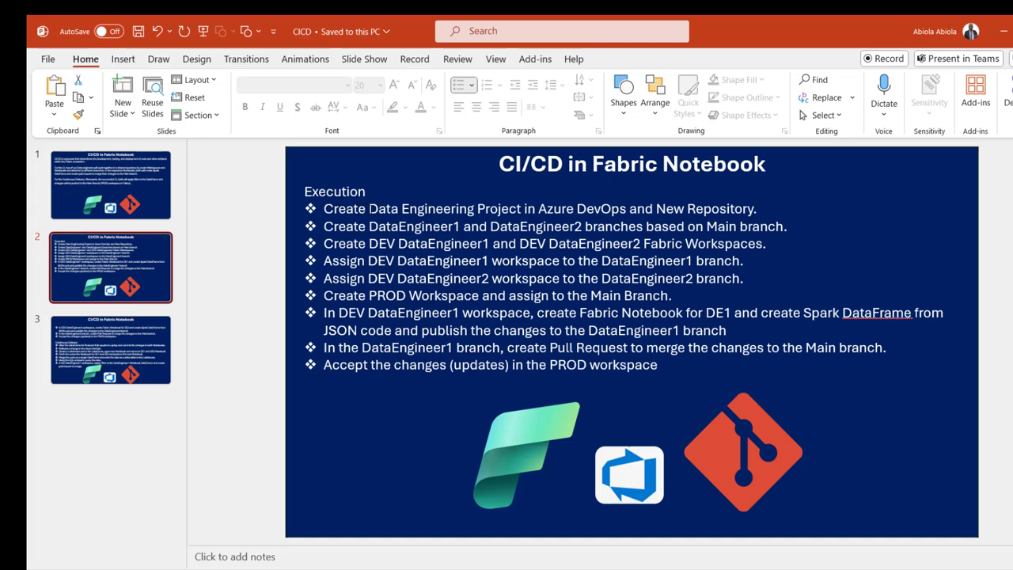
left_click_drag(369, 209, 477, 209)
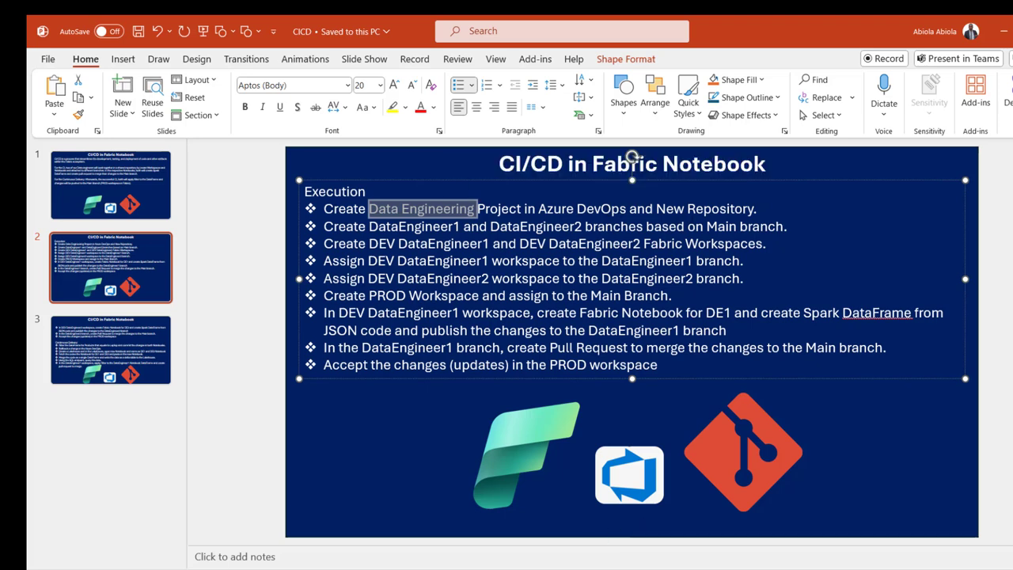
Step: Switch to Azure DevOps in the browser and create a private project named Data Engineering
key("alt+Tab")
left_click(453, 24)
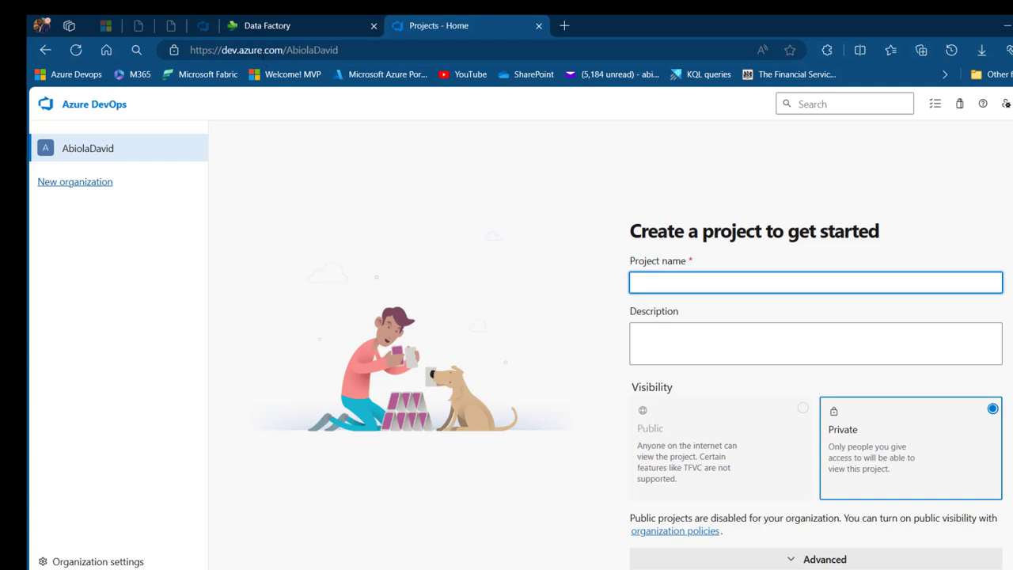
left_click_drag(288, 50, 392, 50)
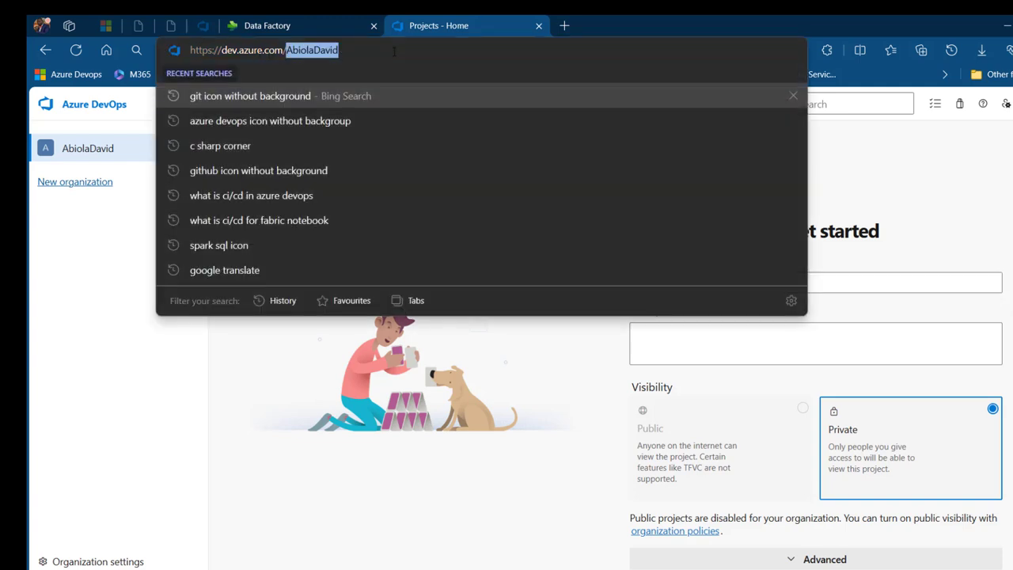
left_click(267, 357)
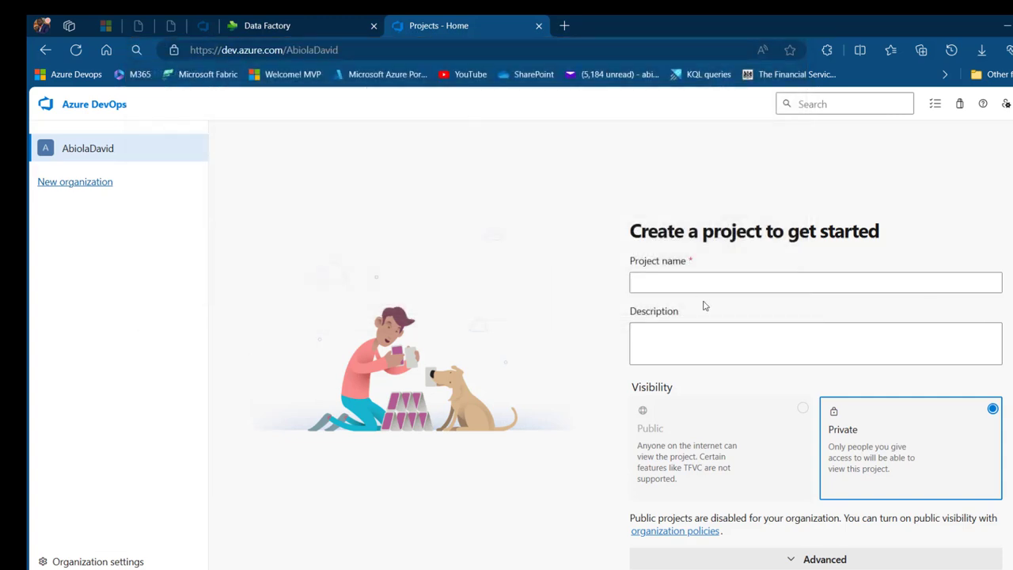
left_click(756, 282)
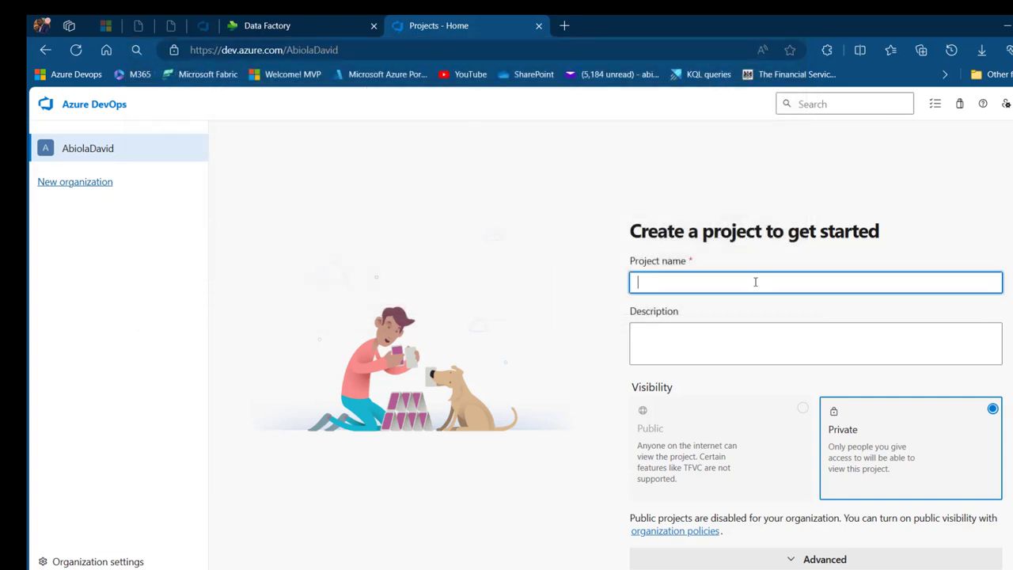
type("Data Engineering")
scroll(750, 479, "down", 1)
left_click(682, 545)
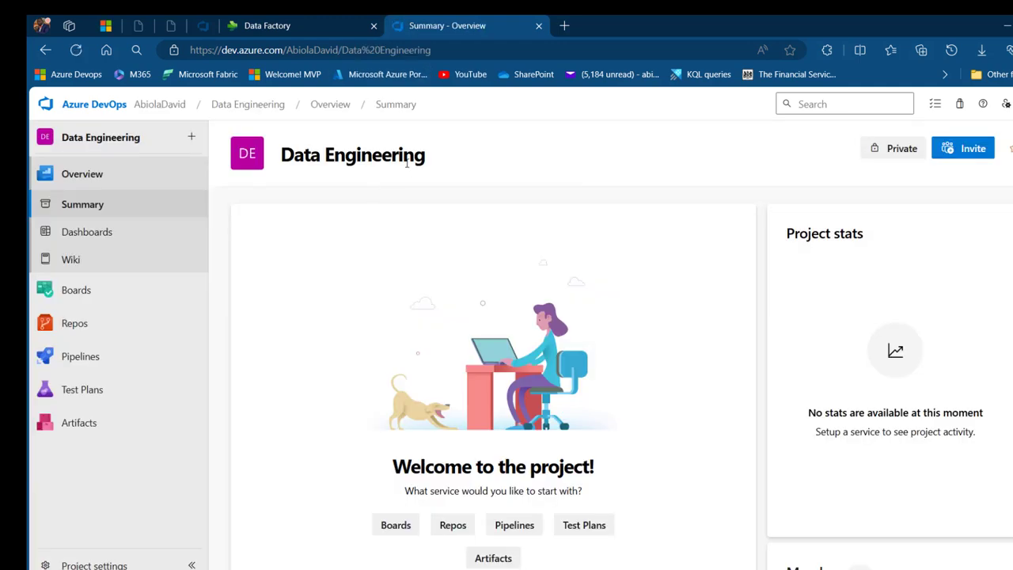
Step: Create a Git repository named Repo with a README in the Data Engineering project
left_click(90, 323)
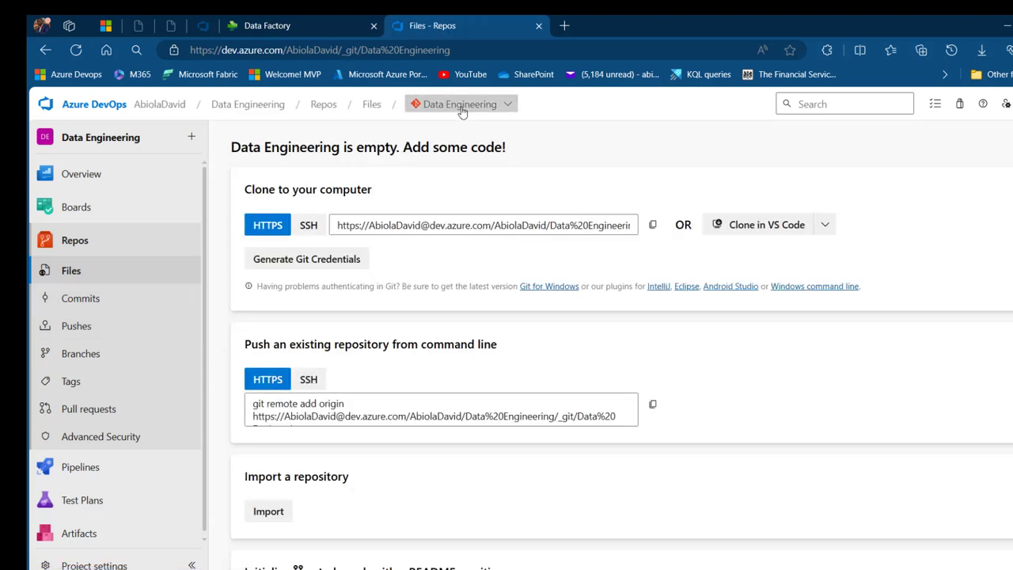
left_click(462, 108)
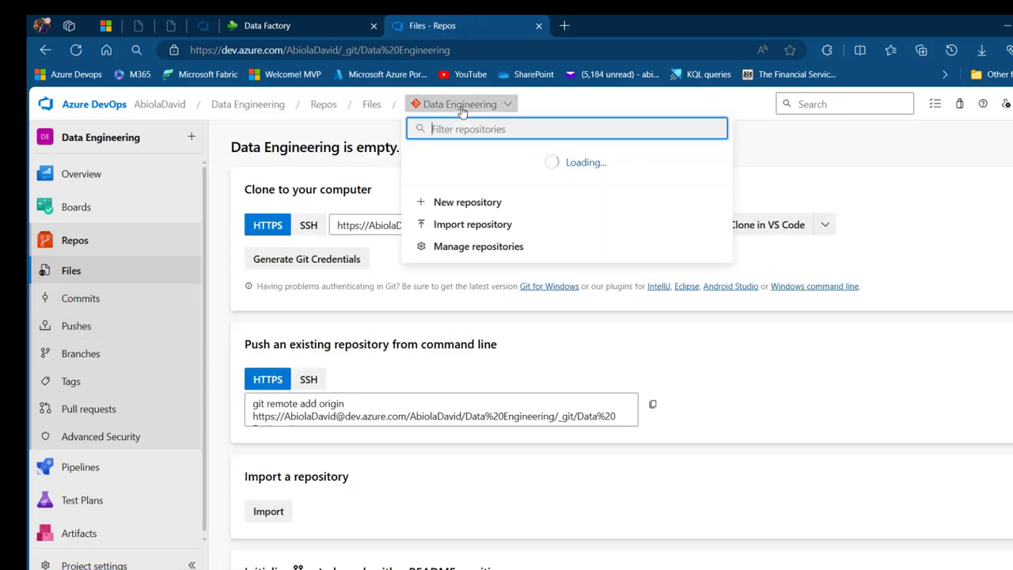
left_click(452, 193)
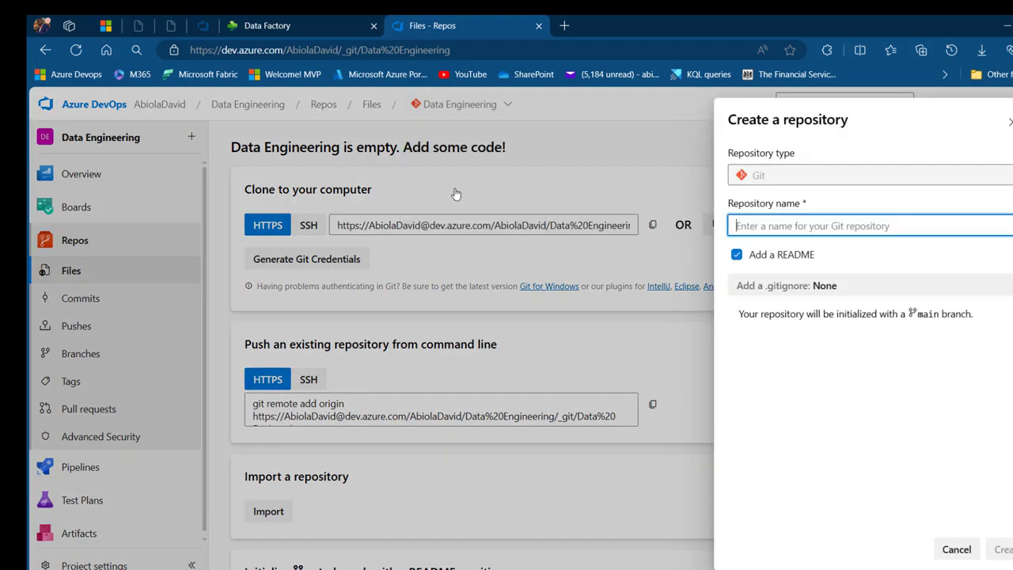
type("Repo")
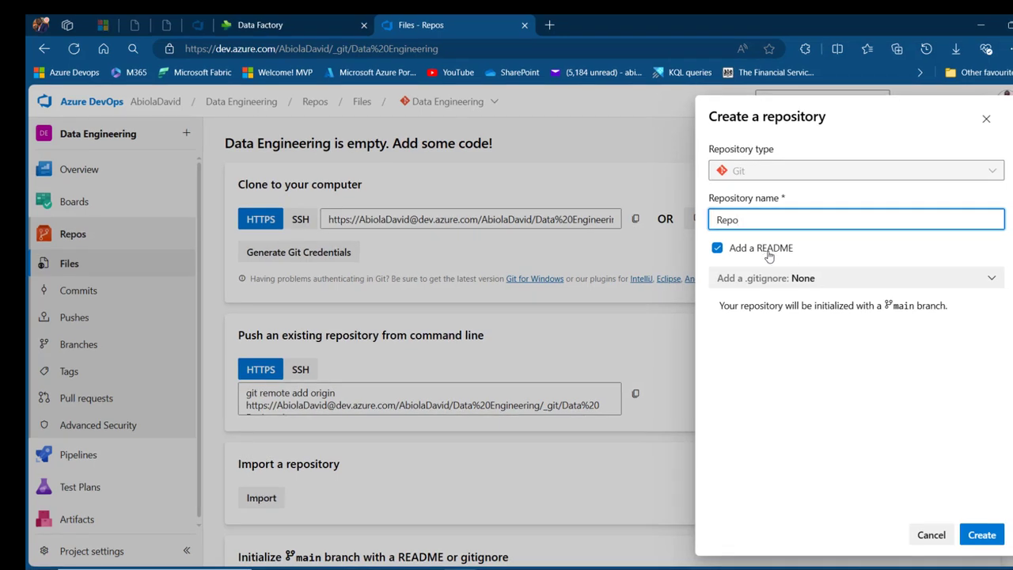
left_click(981, 536)
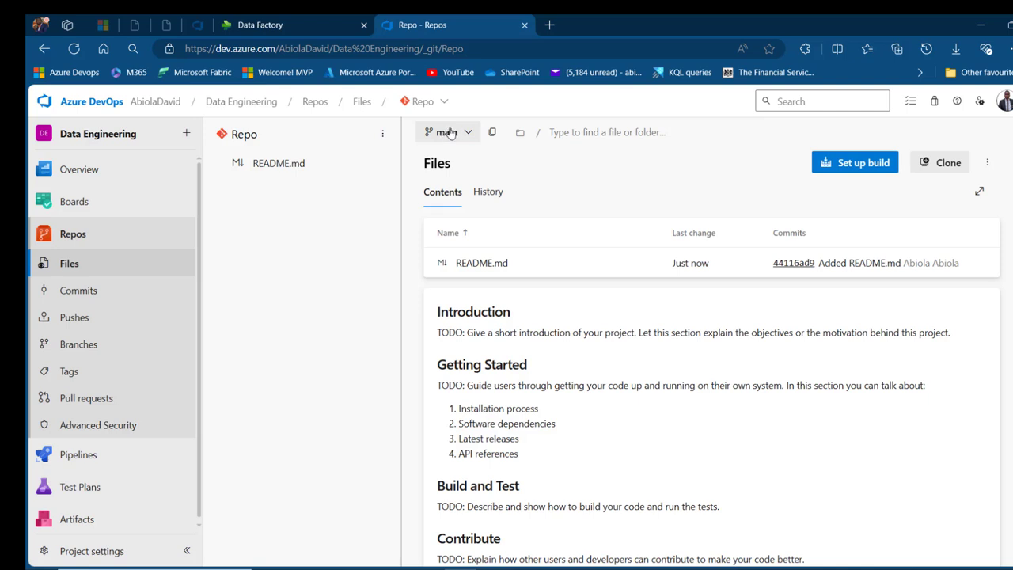
Step: Create a branch named DataEngineer1 based on main in the new repository
left_click(453, 134)
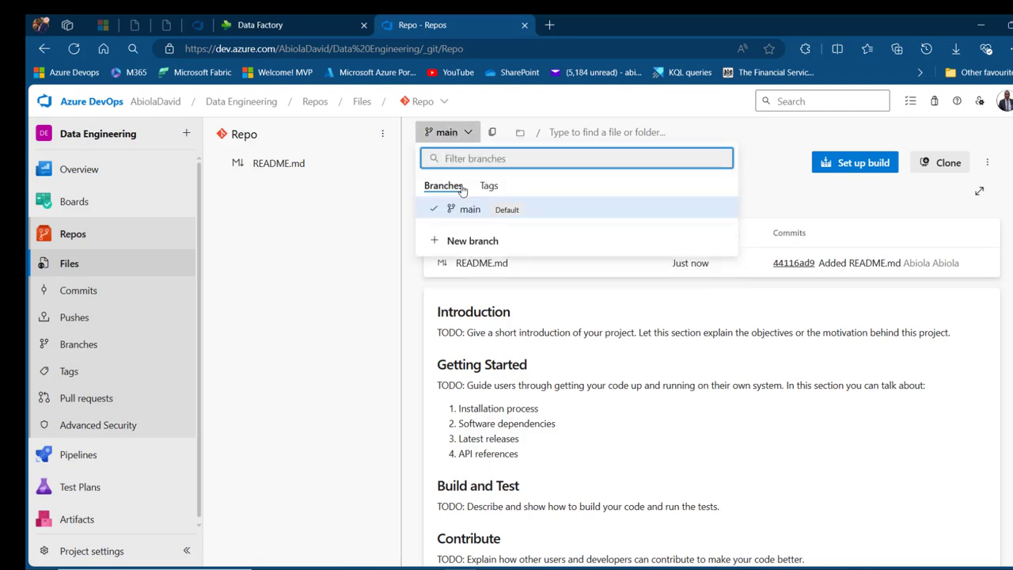
left_click(469, 241)
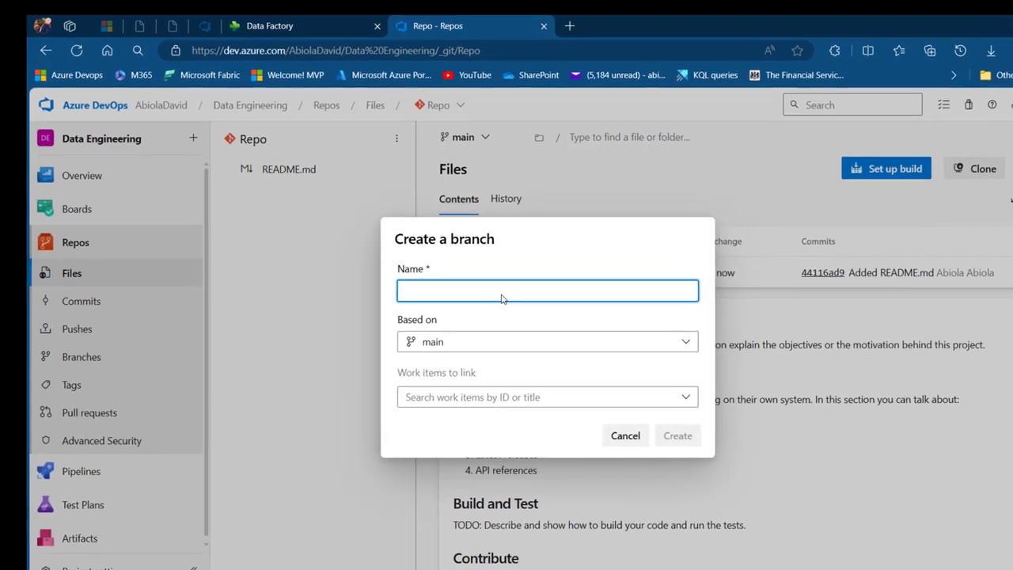
type("DataEngineer1")
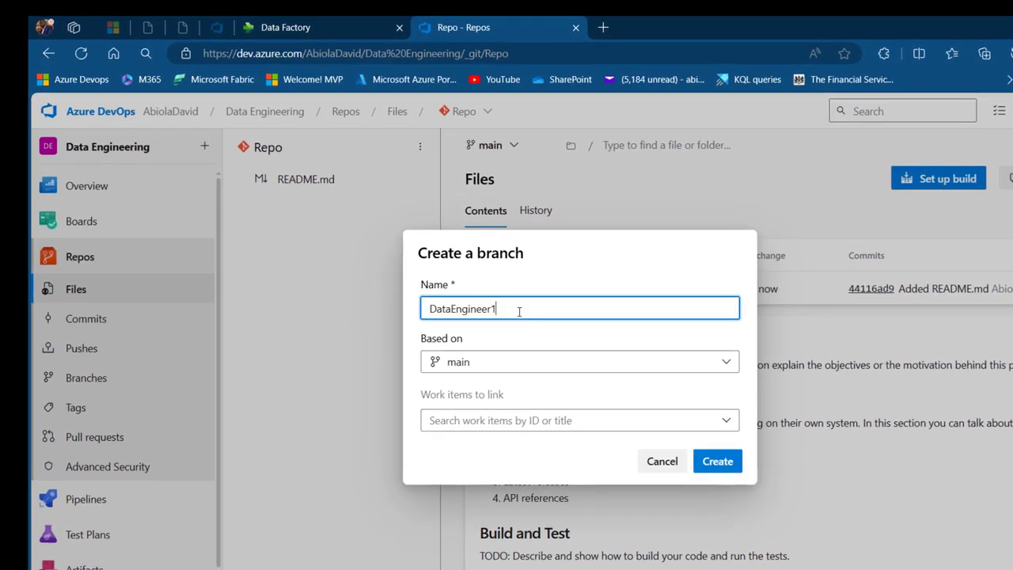
left_click(713, 467)
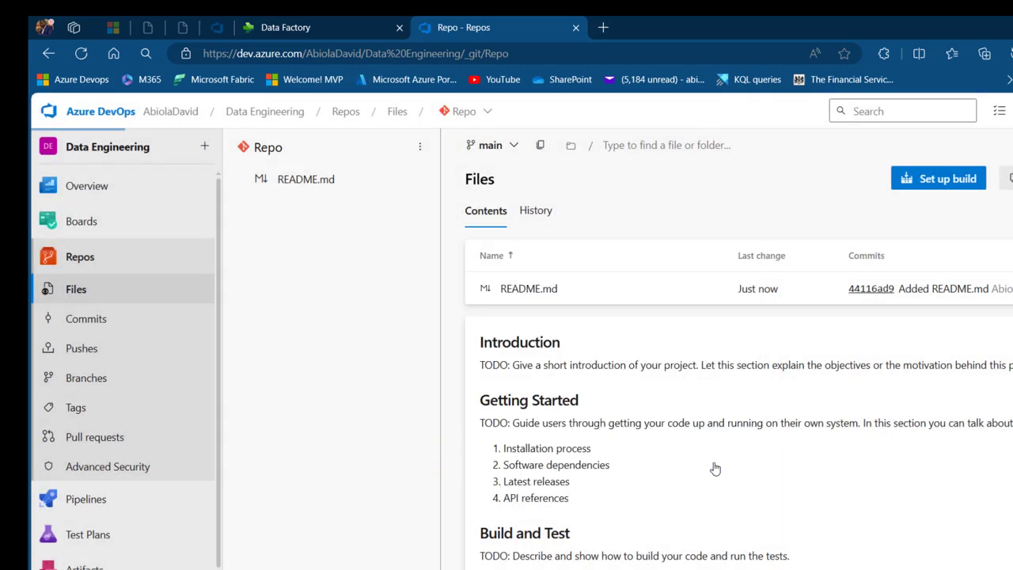
Step: Create a second branch named DataEngineer2 based on main, and view the repository's list of branches
left_click(523, 146)
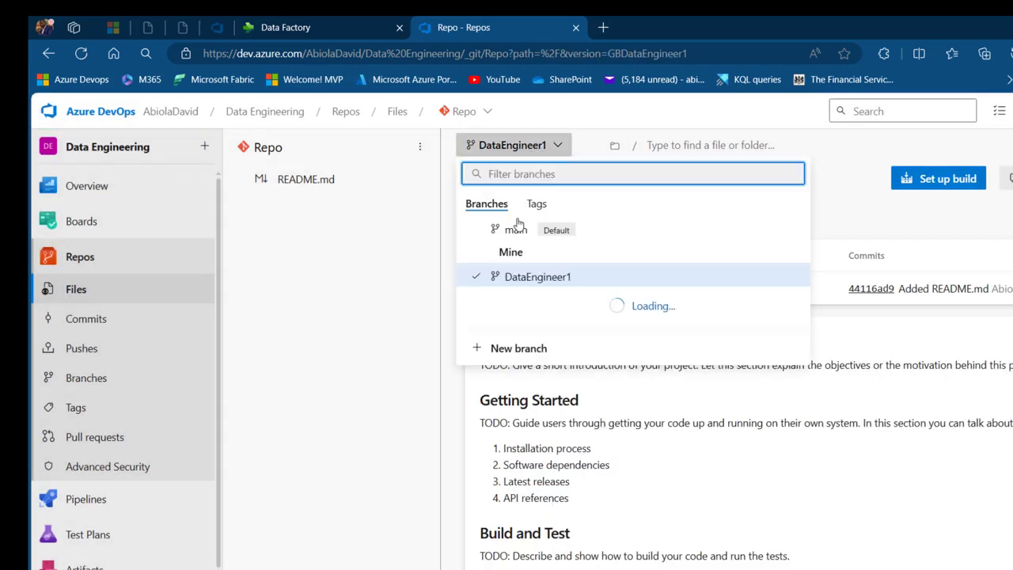
left_click(515, 230)
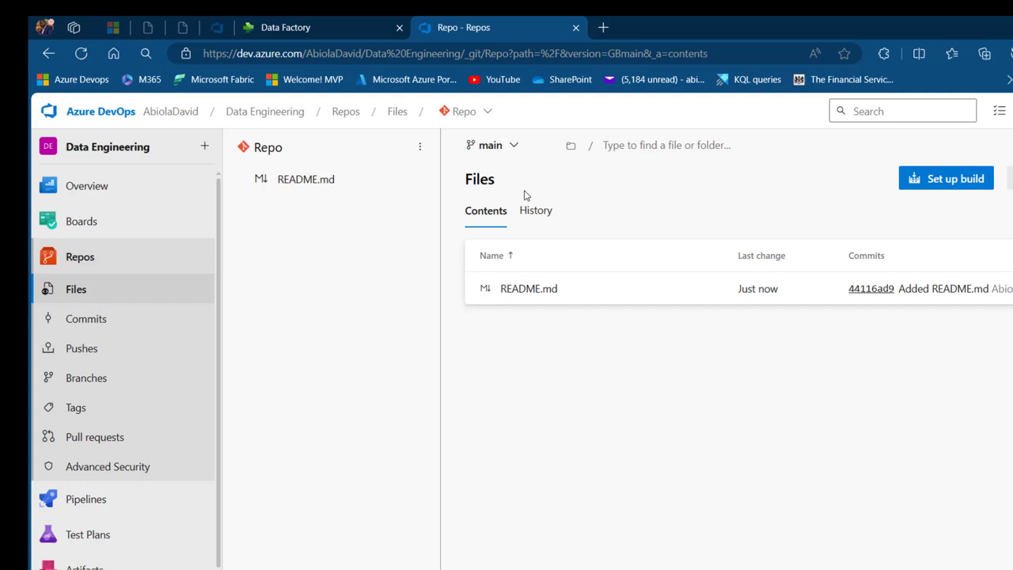
left_click(491, 145)
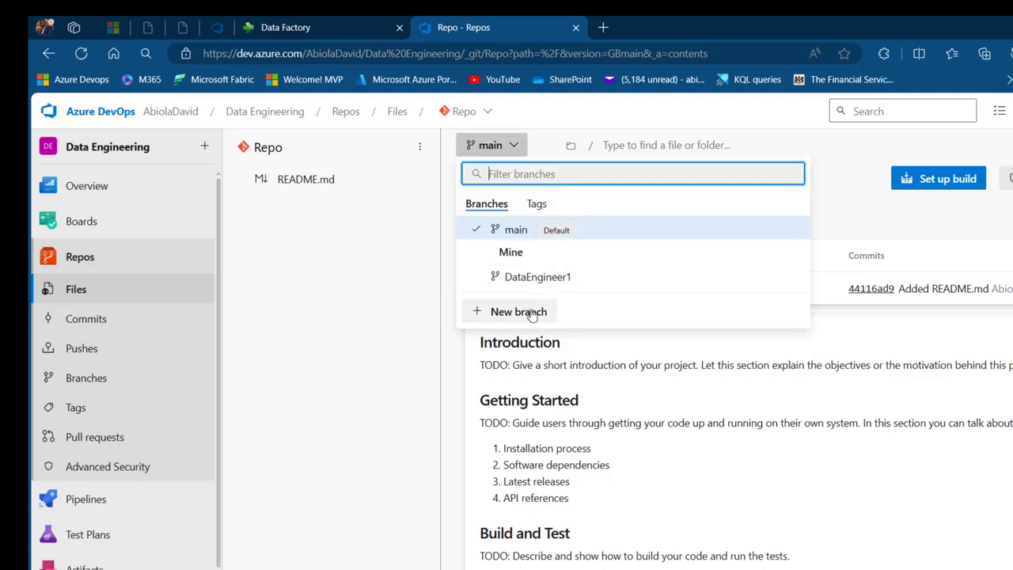
left_click(532, 314)
type("DataEngineer1")
key("BackSpace")
type("2")
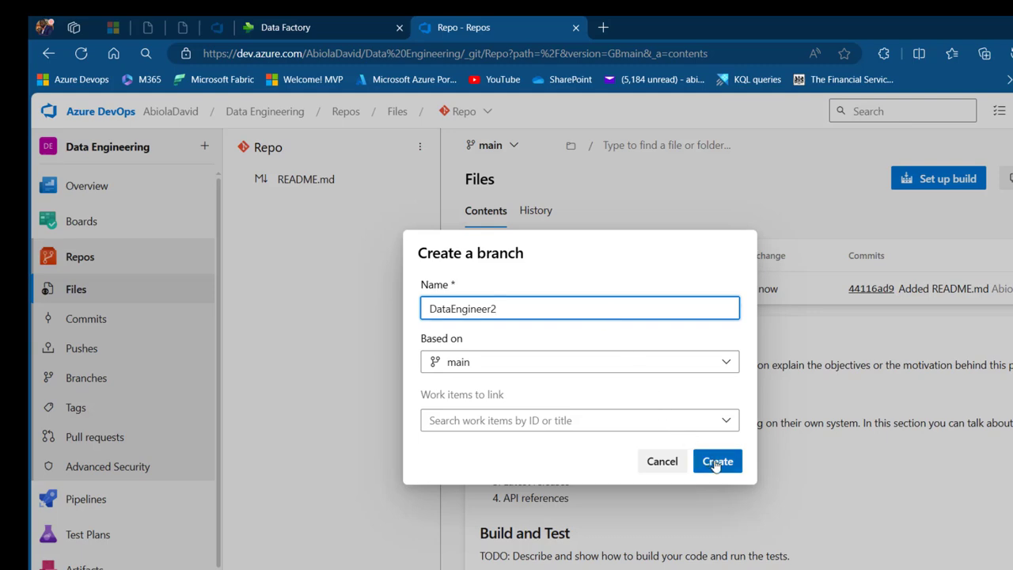
left_click(716, 464)
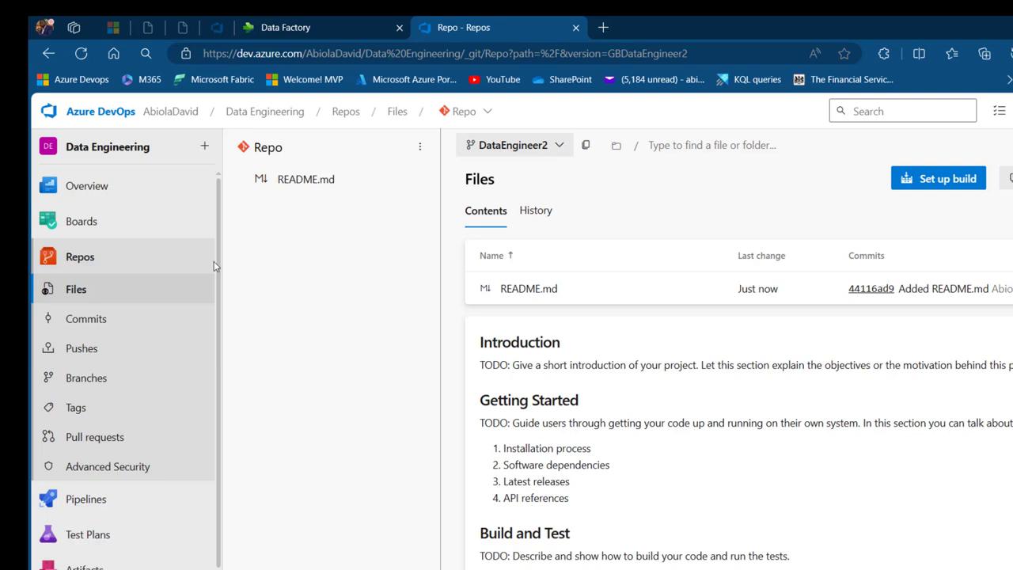
left_click(82, 379)
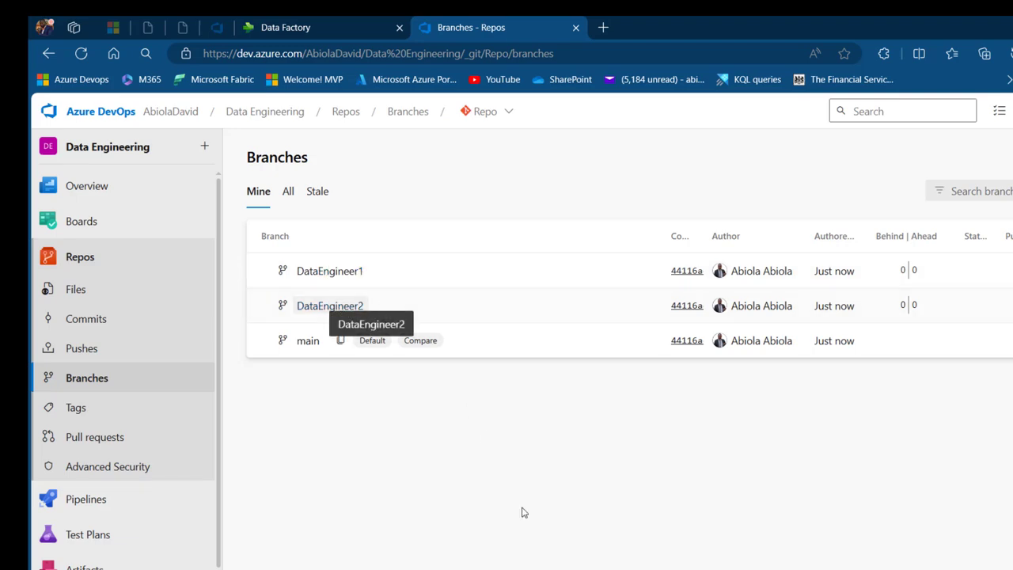
Step: Switch to the PowerPoint plan and select the workspace name "DEV DataEngineer1" in the third Execution bullet
key("alt+Tab")
left_click(412, 241)
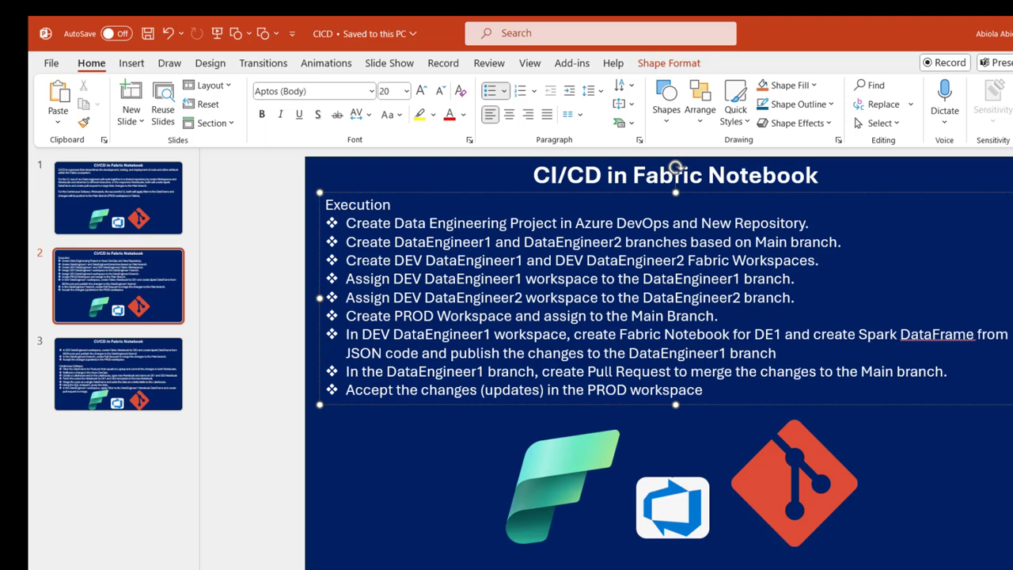
left_click_drag(356, 261, 394, 260)
left_click(511, 261)
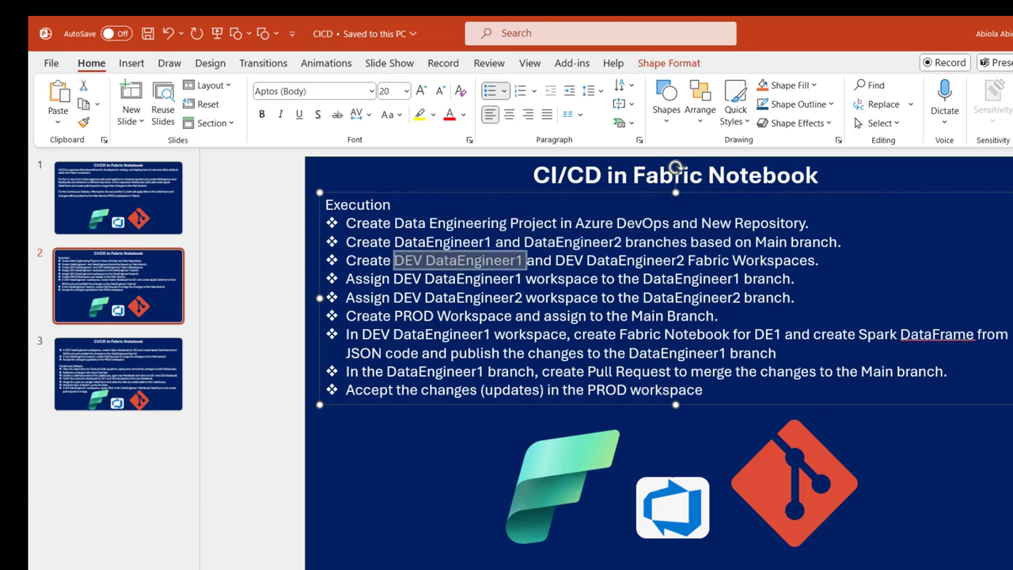
Step: Switch to Fabric Data Factory in the browser and create a workspace named DEV DataEngineer1
key("alt+Tab")
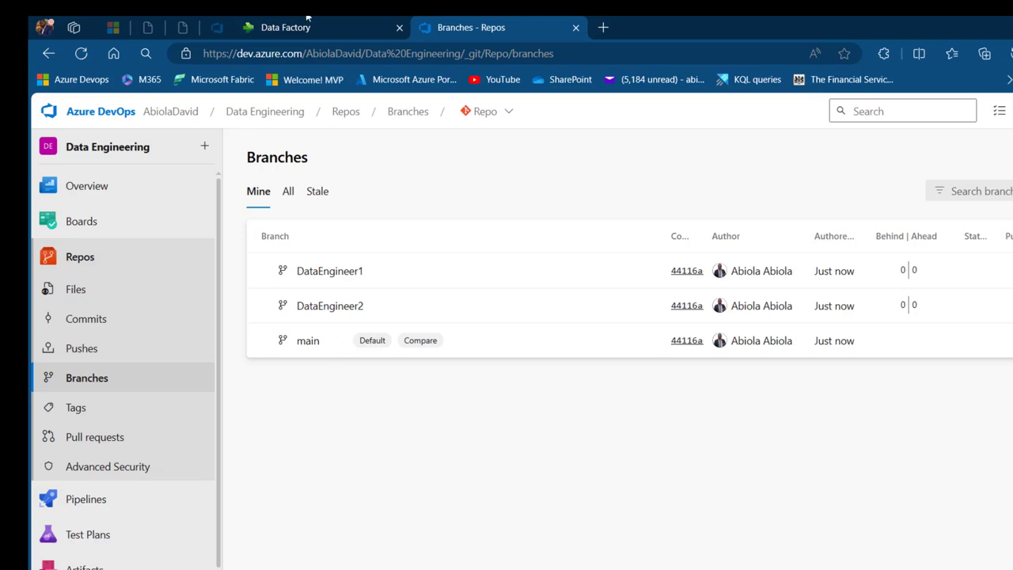
left_click(310, 23)
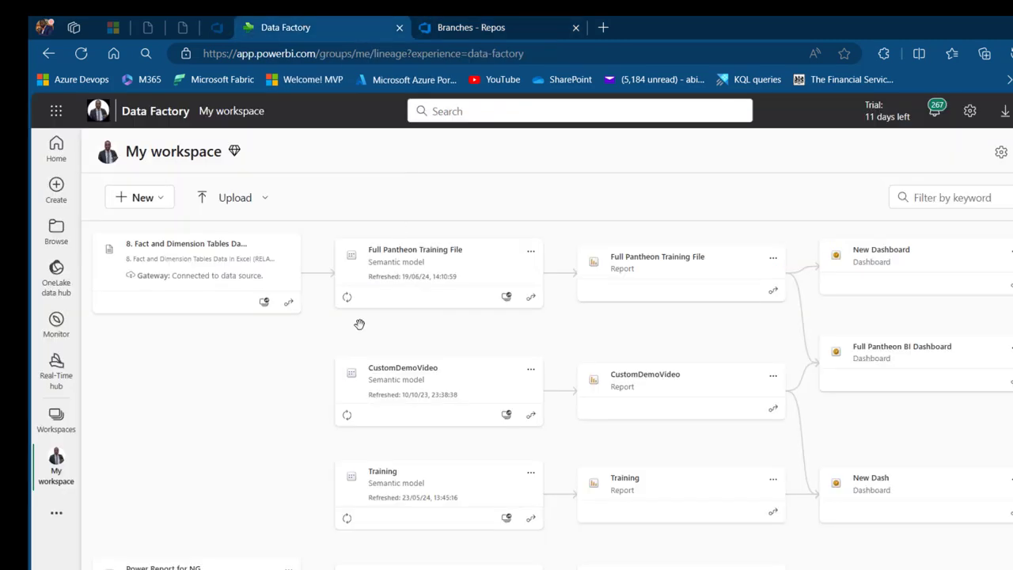
left_click(56, 418)
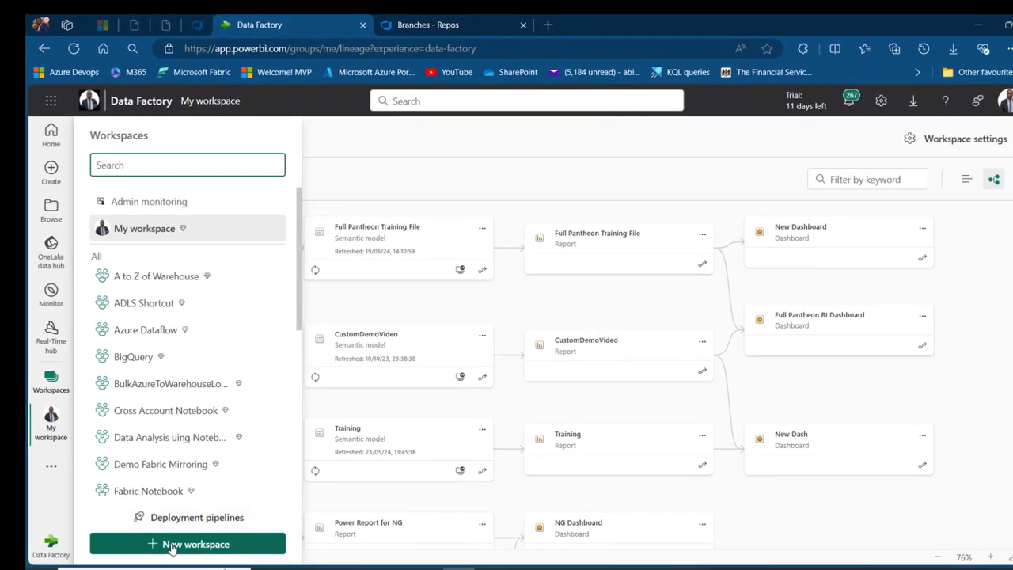
left_click(188, 543)
type("DEV DataEngineer1")
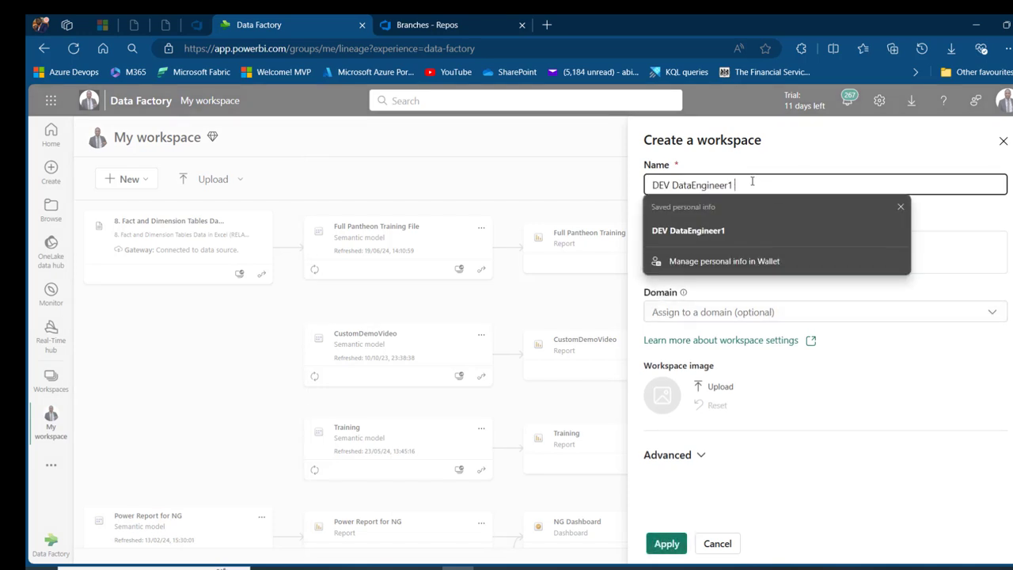
left_click(668, 545)
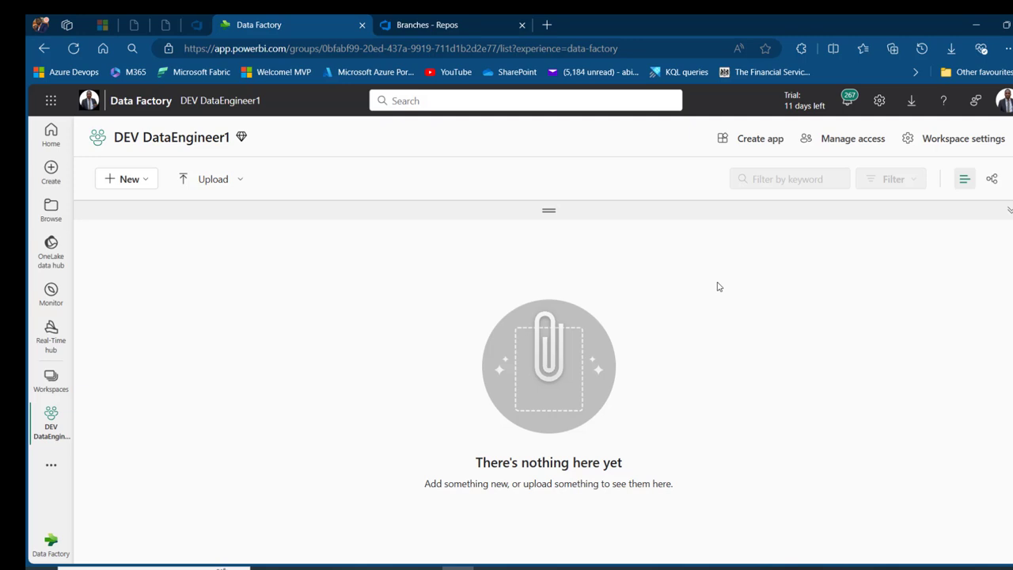
Step: In the DEV DataEngineer1 workspace's Git integration settings, choose the available organization, the Data Engineering project and the Git repository Repo
left_click(963, 139)
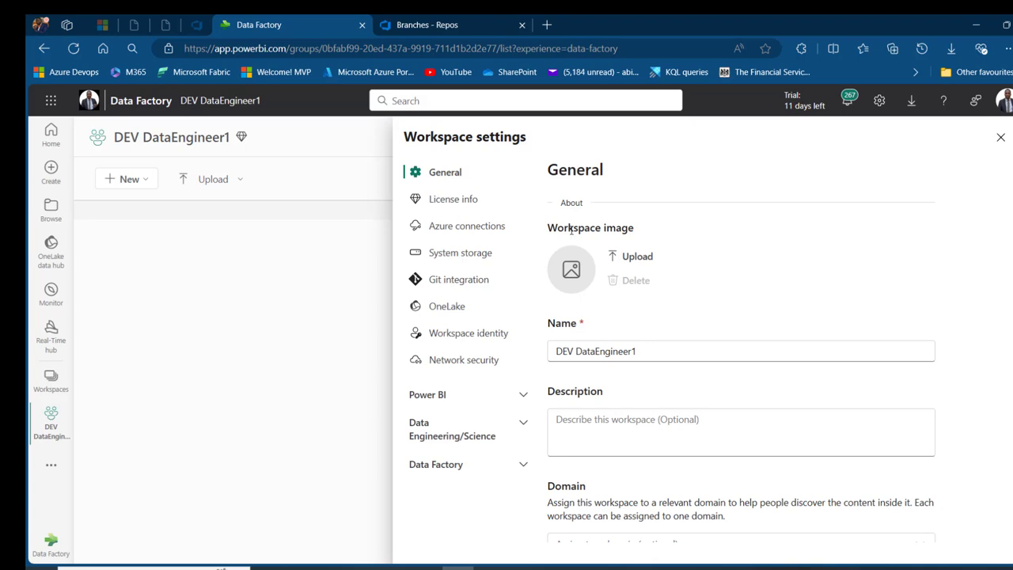
left_click(454, 284)
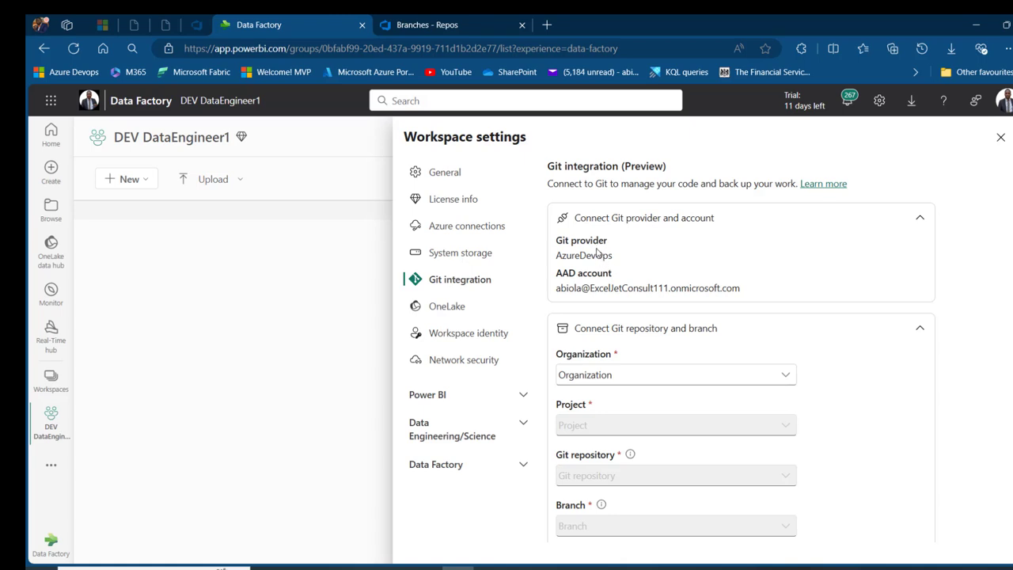
left_click_drag(559, 288, 692, 288)
left_click(635, 380)
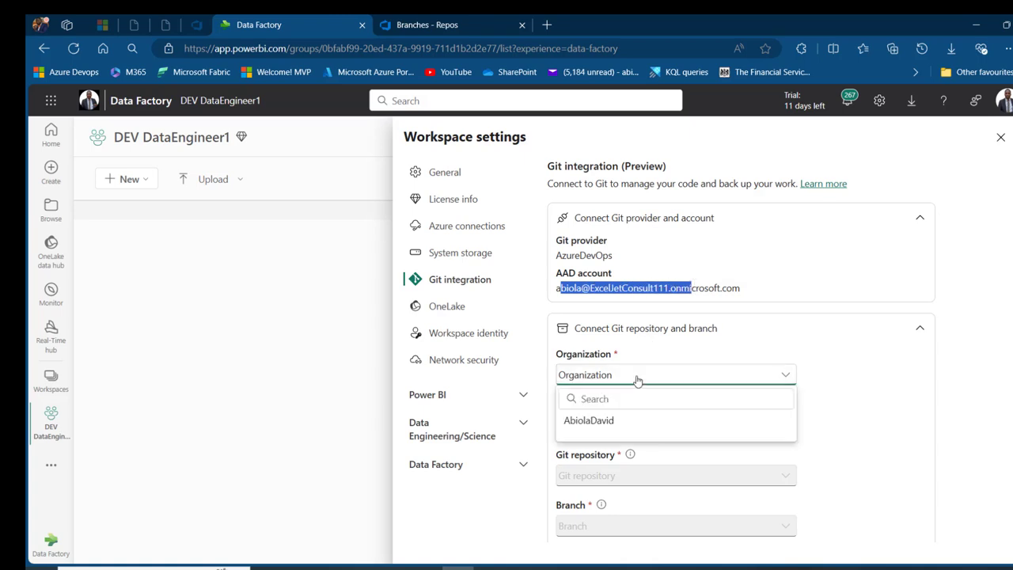
left_click(599, 421)
left_click(667, 426)
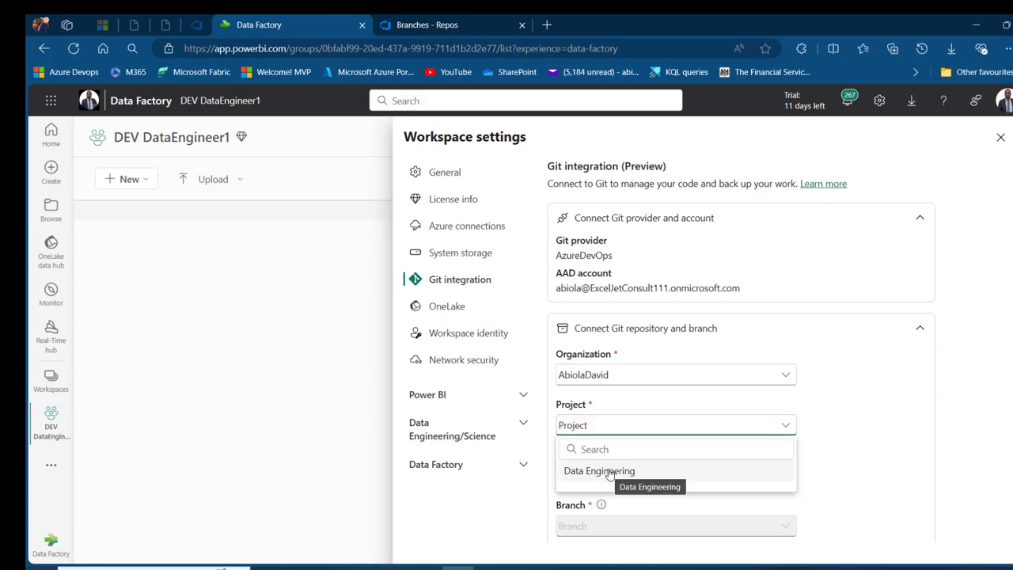
left_click(606, 473)
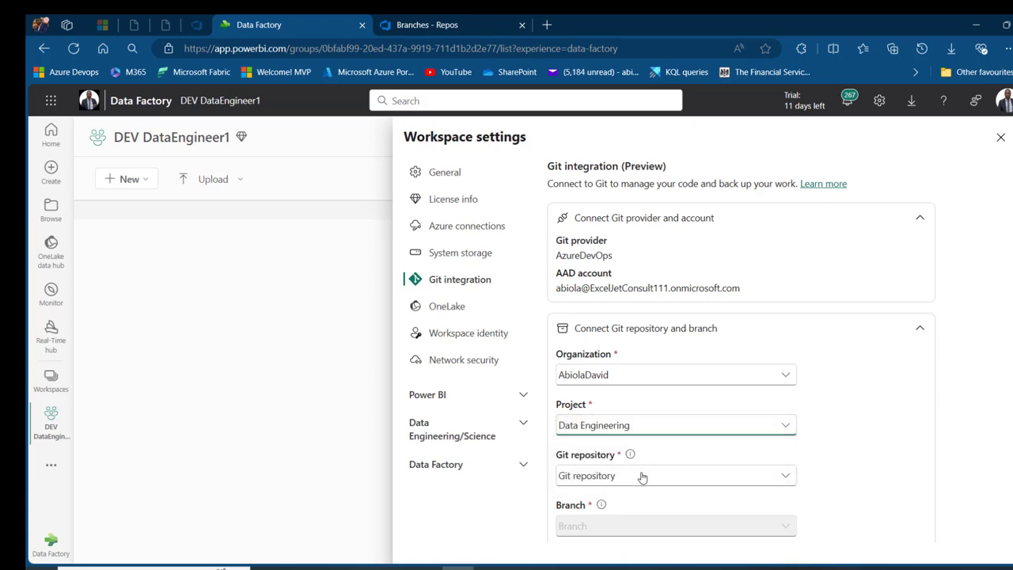
left_click(643, 478)
left_click(586, 439)
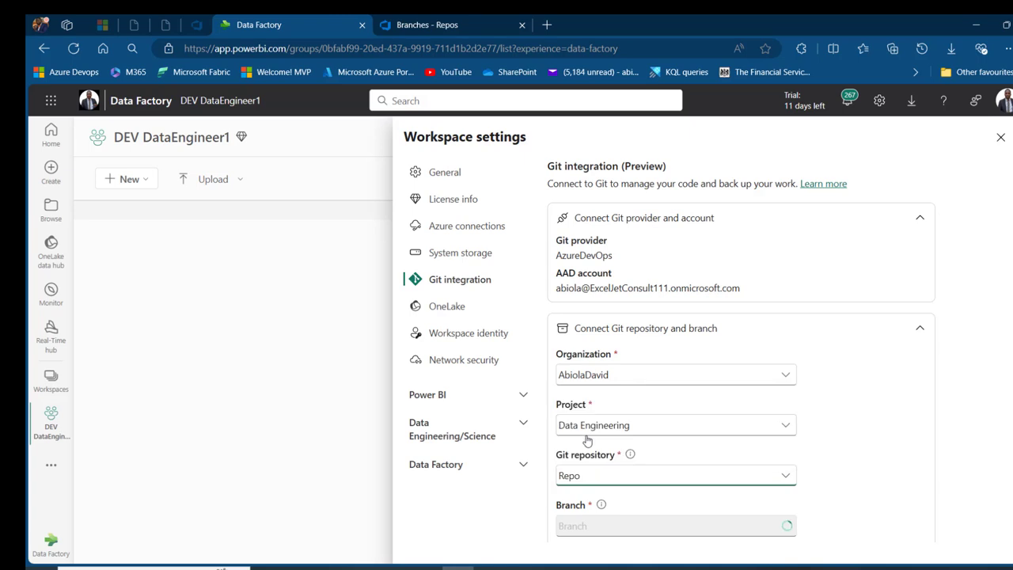
Step: Set the Git branch to DataEngineer1 and connect and sync the workspace with it
scroll(794, 430, "down", 1)
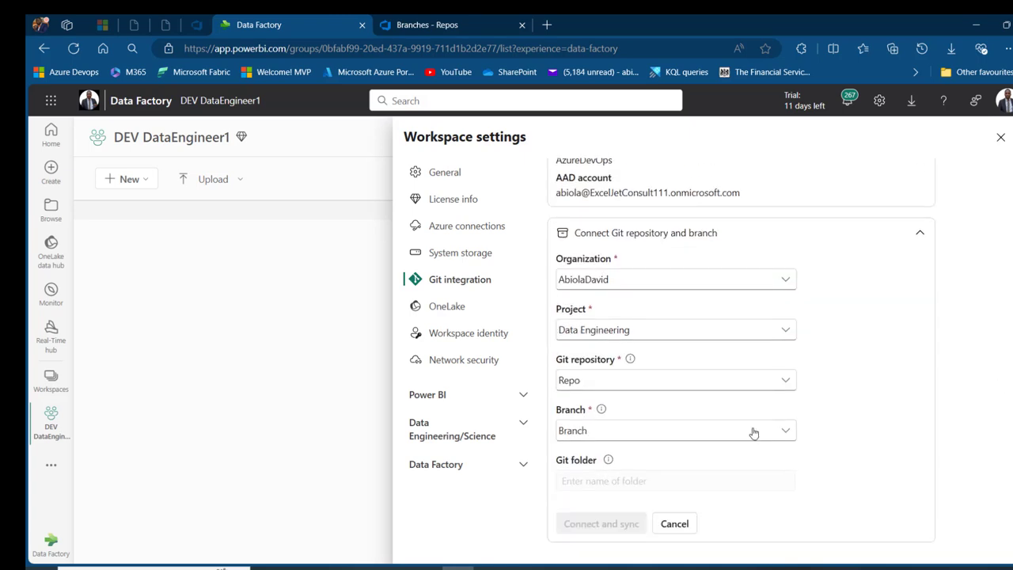
left_click(720, 438)
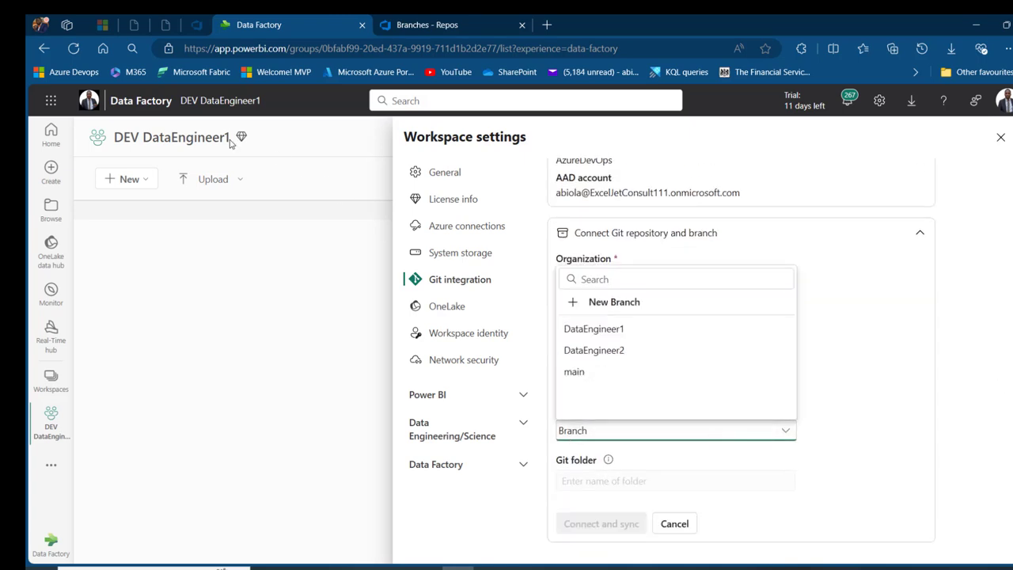
left_click(615, 331)
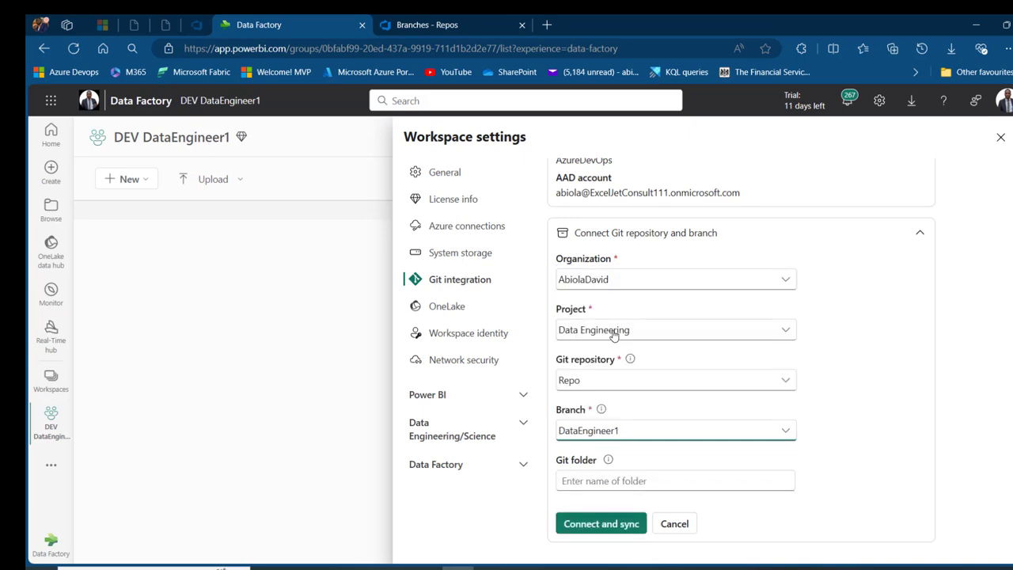
left_click(612, 526)
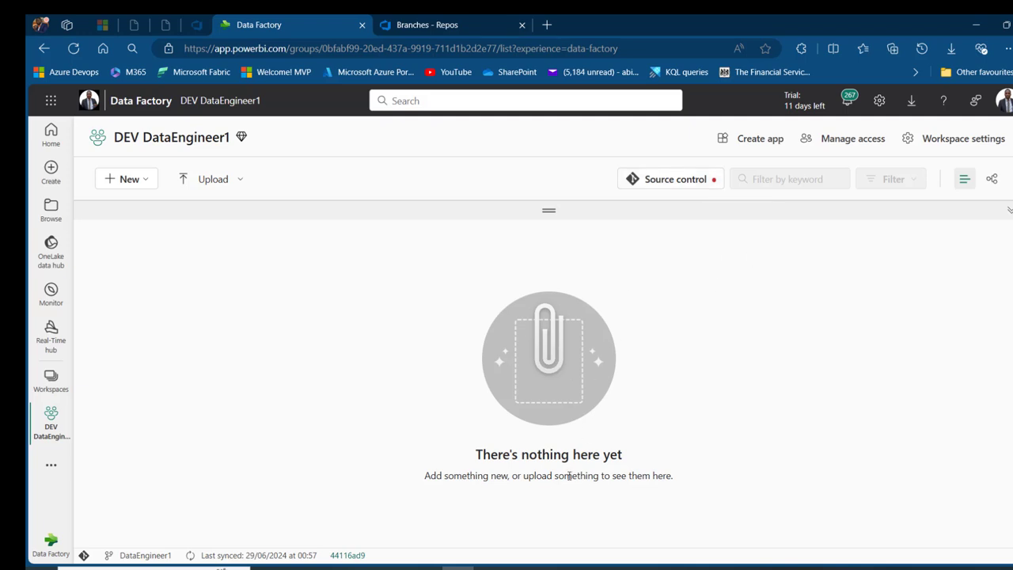
Step: Create a notebook in the DEV DataEngineer1 workspace and name it "Notebook for DE1"
left_click(138, 182)
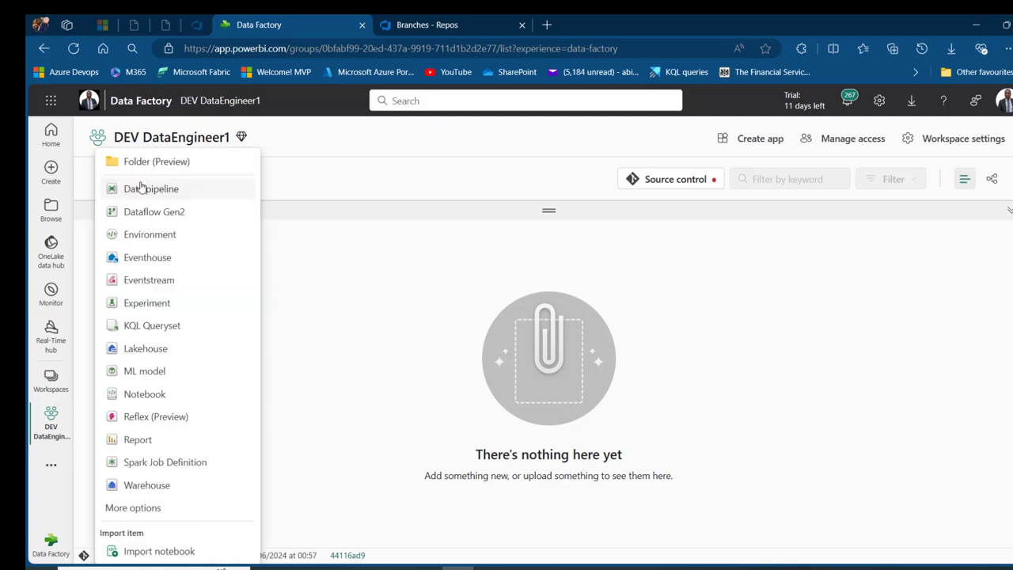
left_click(152, 396)
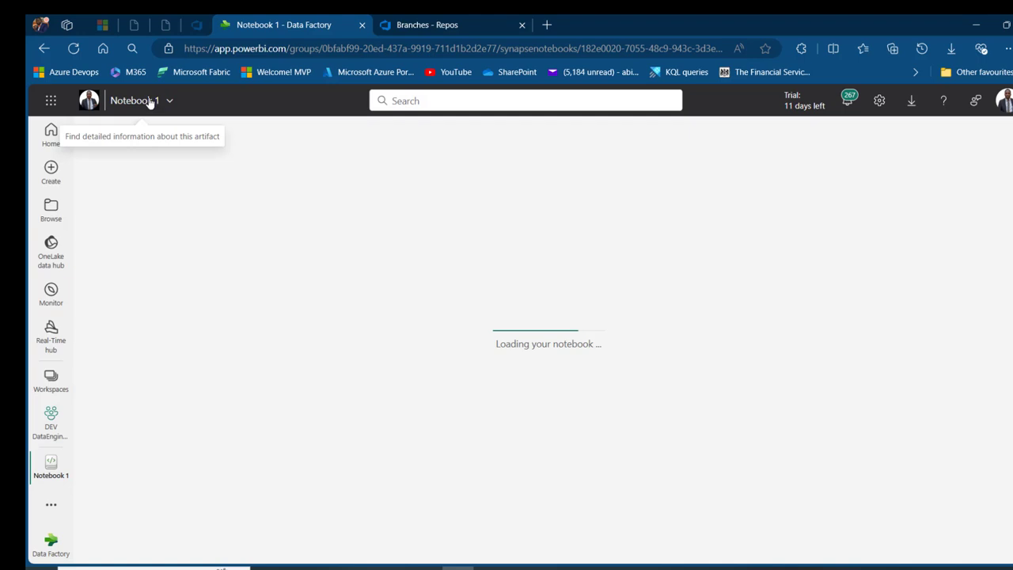
left_click(158, 103)
left_click(199, 153)
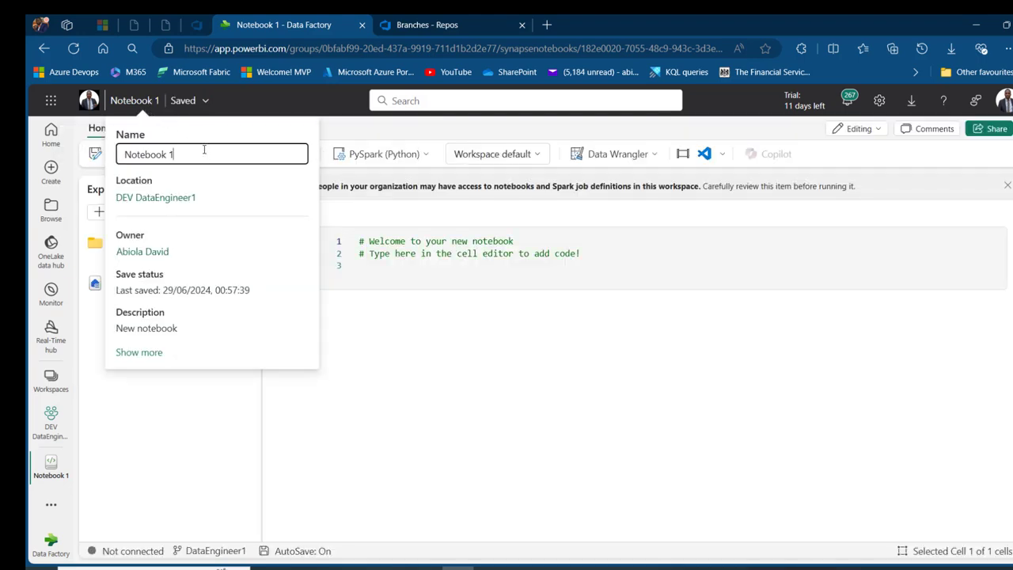
key("BackSpace")
key("BackSpace")
type("for DE")
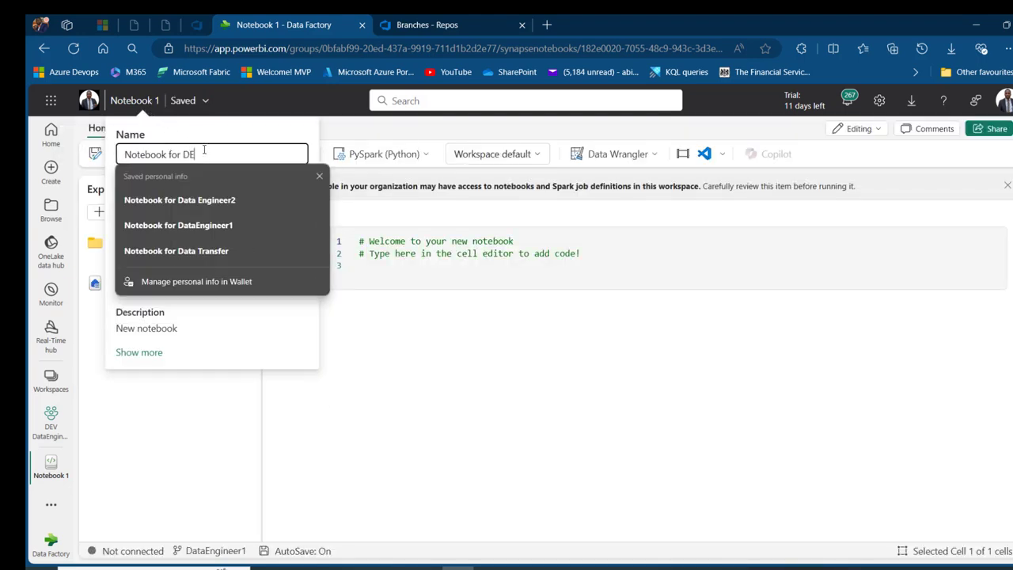
type("1")
key("Return")
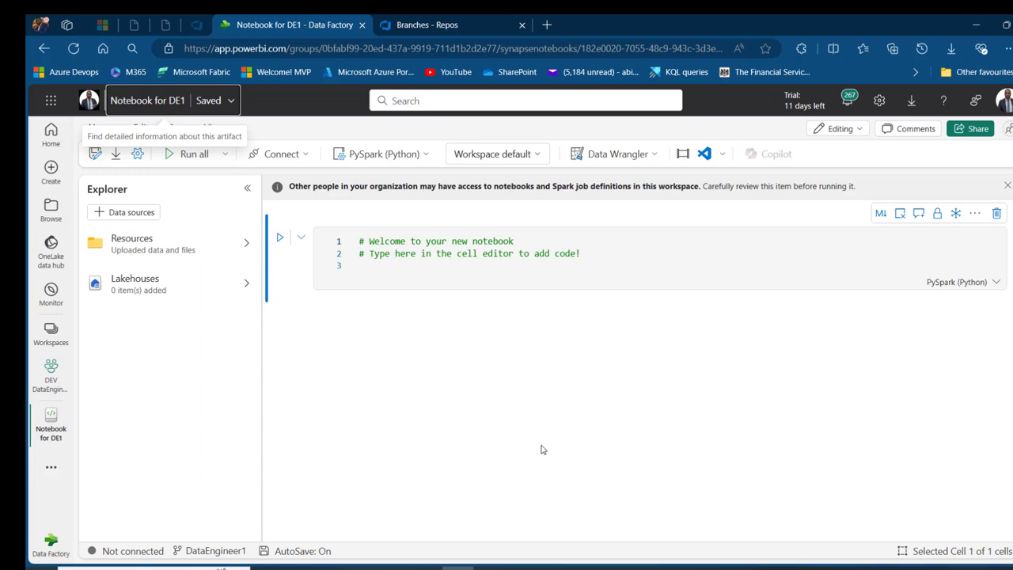
Step: Switch to the Notepad file "code for data engineer 1" and copy all of its code
mouse_move(521, 568)
left_click(521, 523)
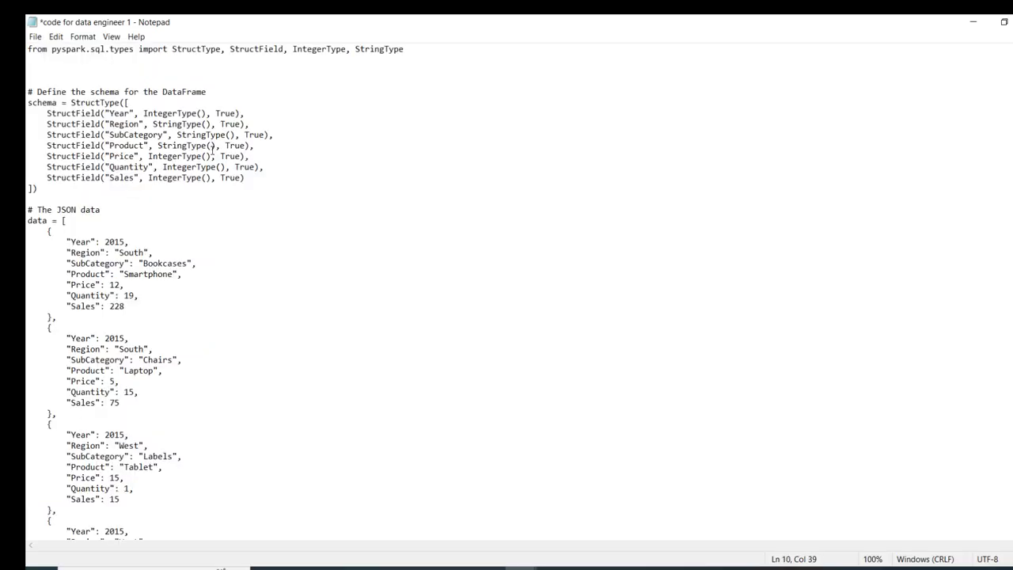
key("ctrl+a")
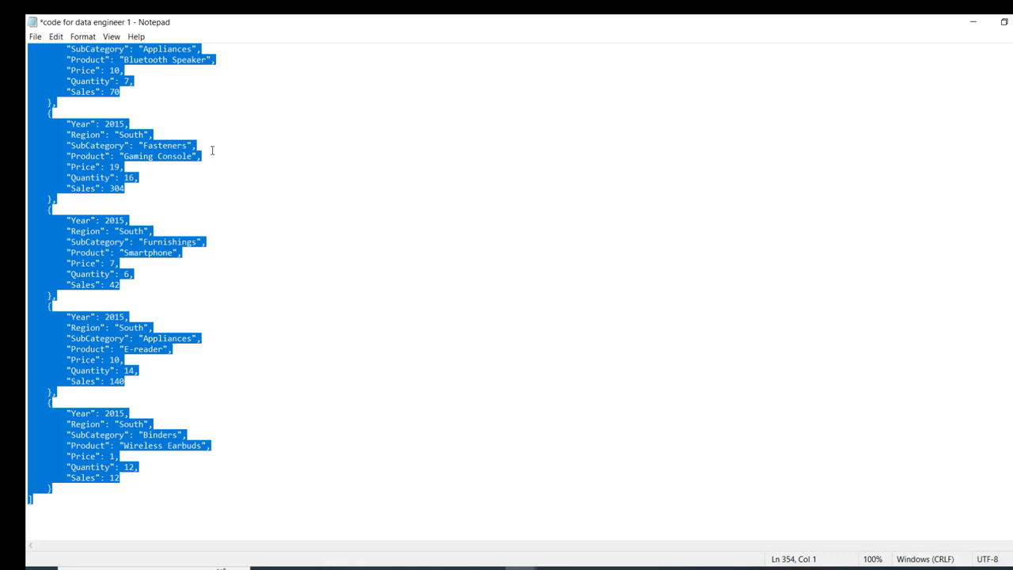
Step: Switch back to the Fabric notebook in the browser and replace the first cell's placeholder comments with the copied PySpark code
left_click(458, 568)
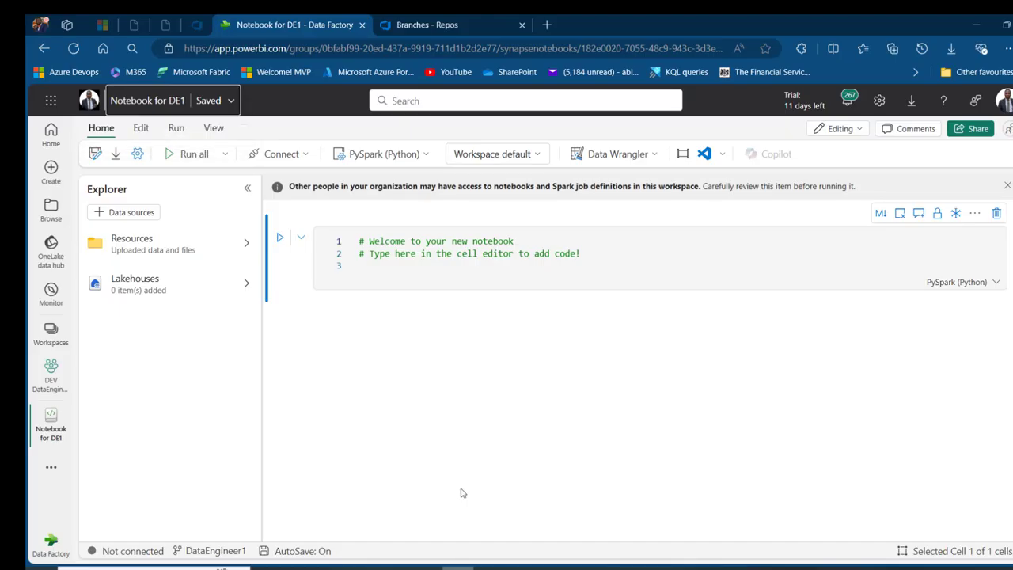
left_click(417, 253)
key("ctrl+a")
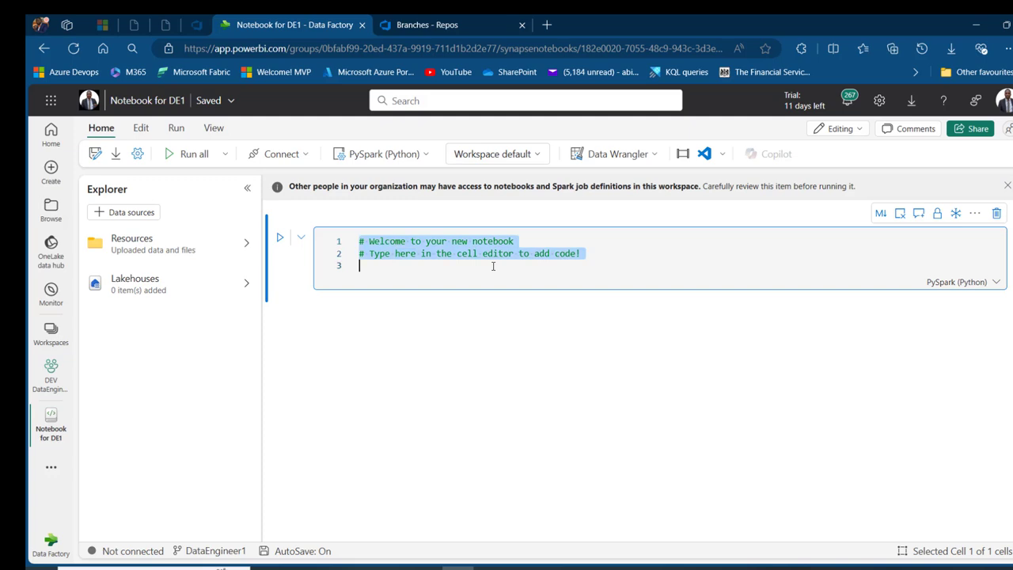
key("BackSpace")
key("ctrl+v")
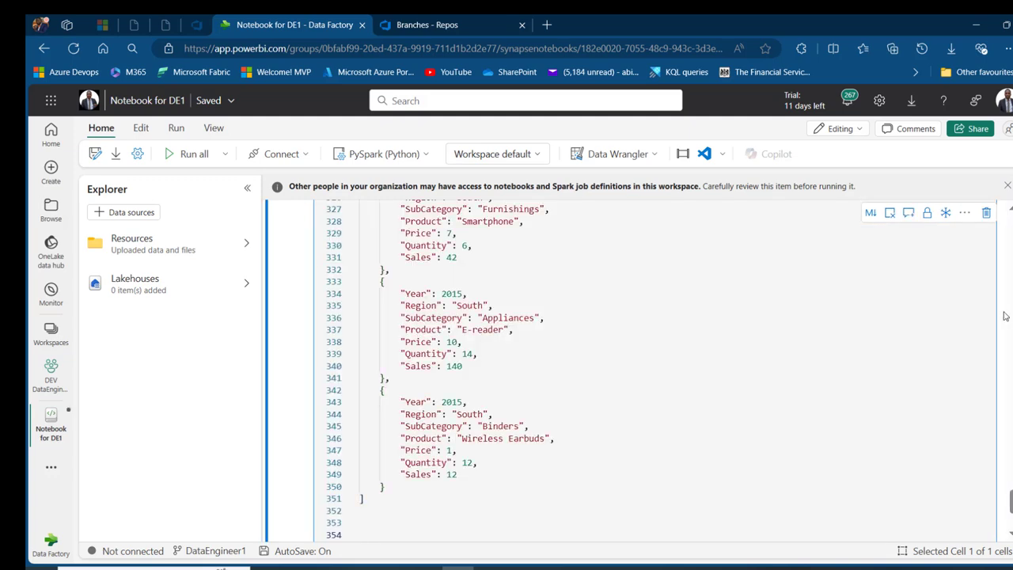
Step: Examine the StructType schema definition and the first two records of the JSON data in the notebook cell
scroll(571, 311, "up", 20)
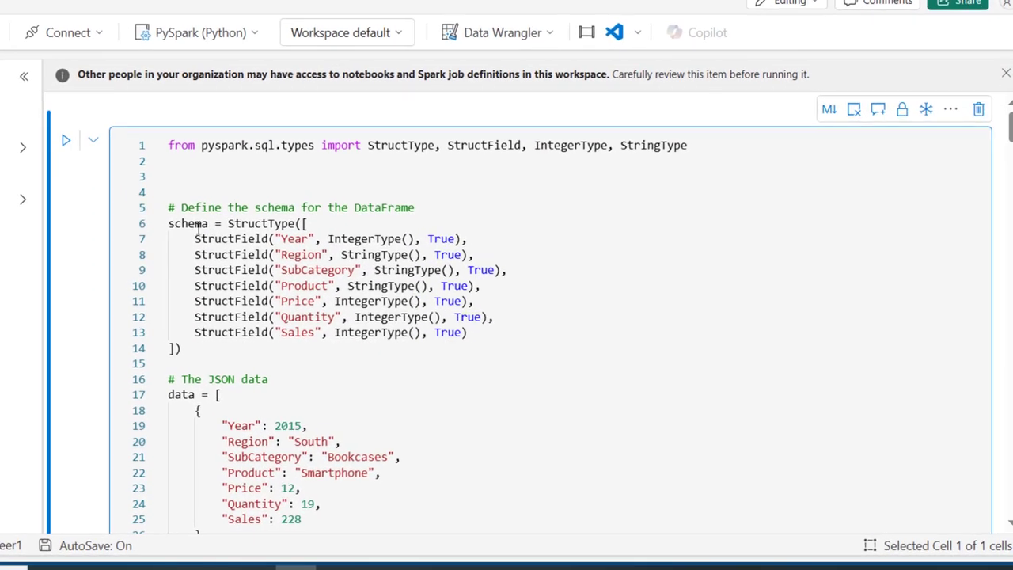
left_click(380, 301)
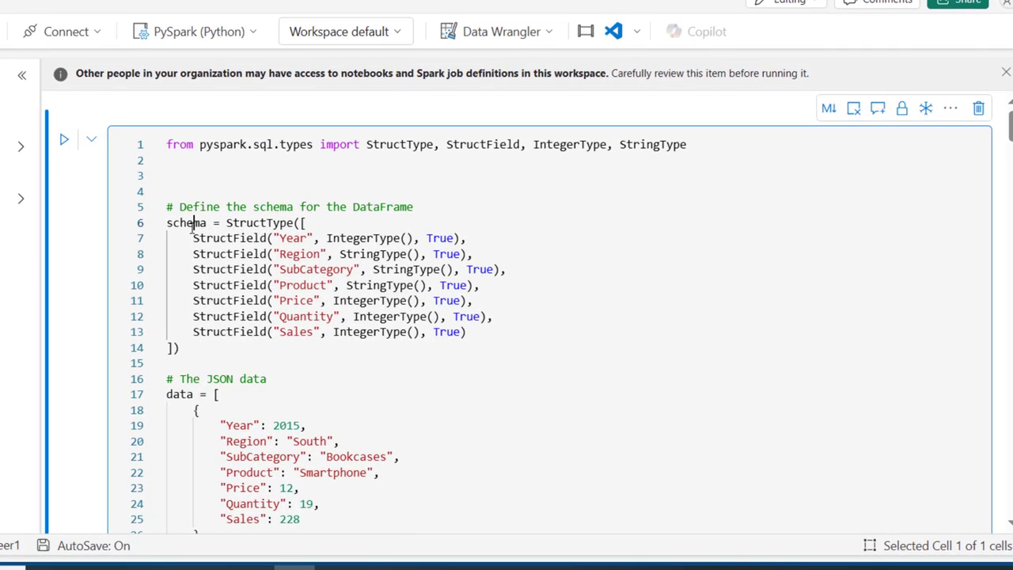
left_click(269, 223)
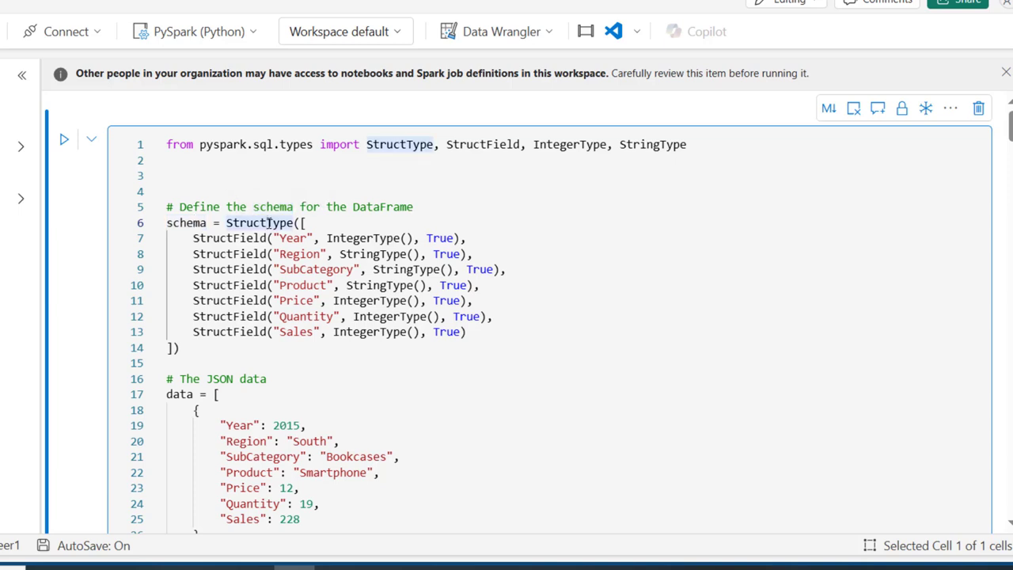
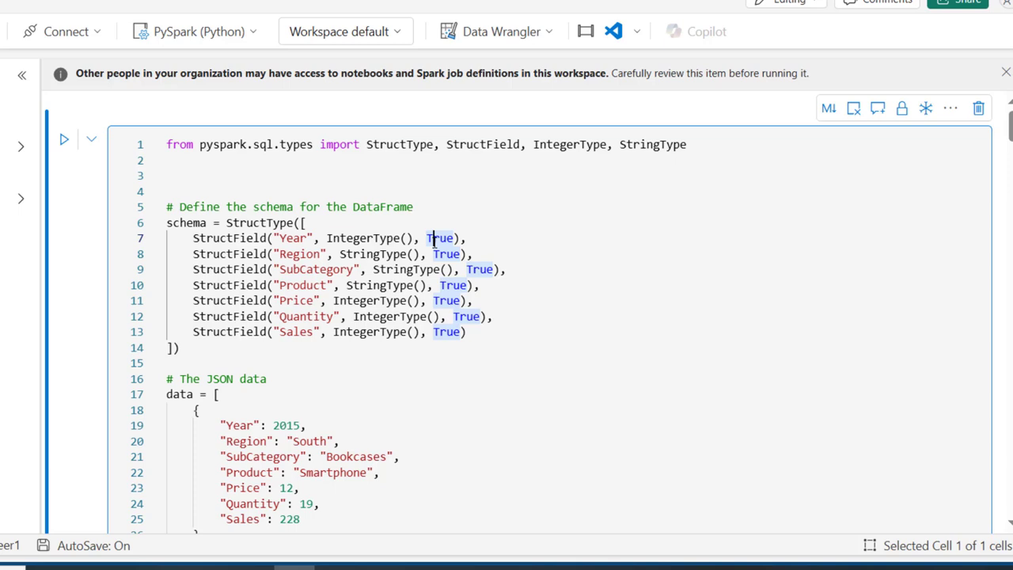
left_click_drag(167, 223, 340, 285)
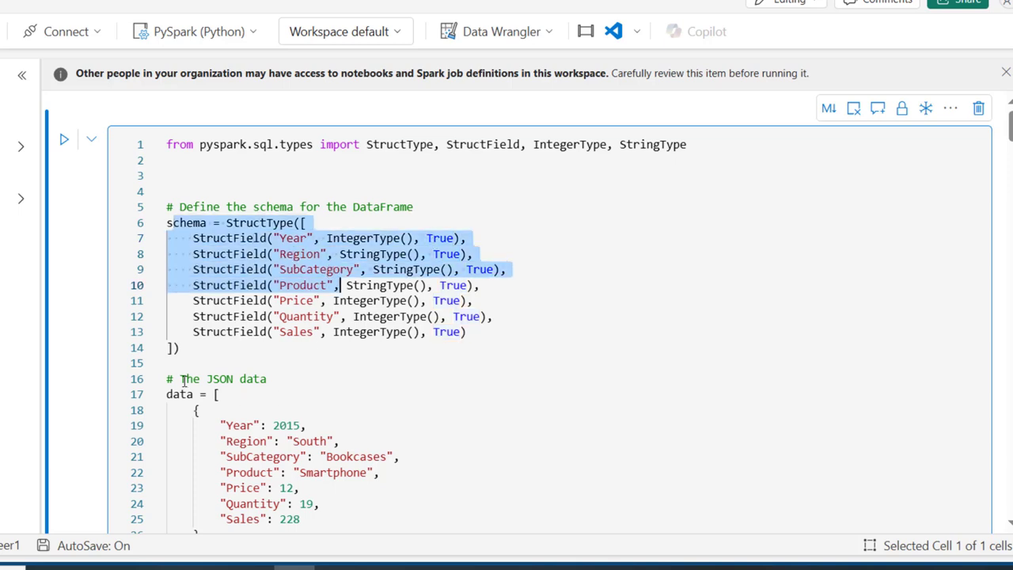
left_click_drag(184, 381, 407, 522)
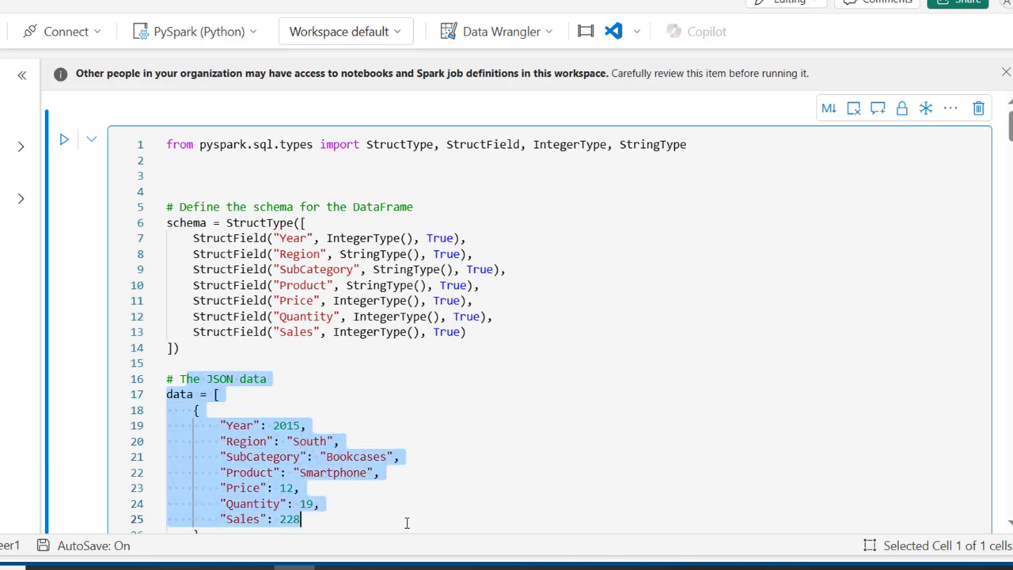
left_click(235, 415)
left_click(314, 428)
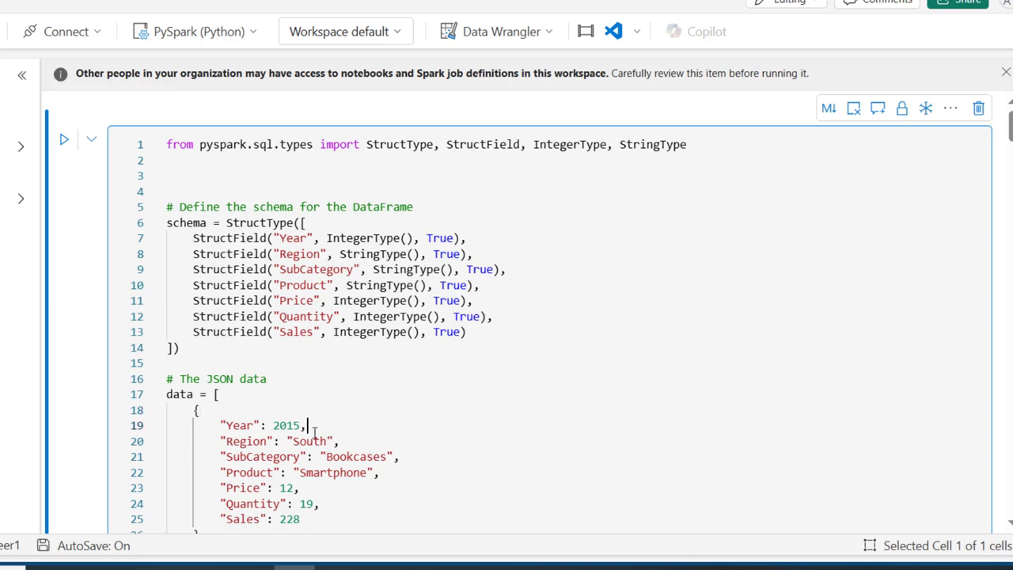
left_click(234, 426)
left_click(291, 426)
scroll(1011, 135, "down", 3)
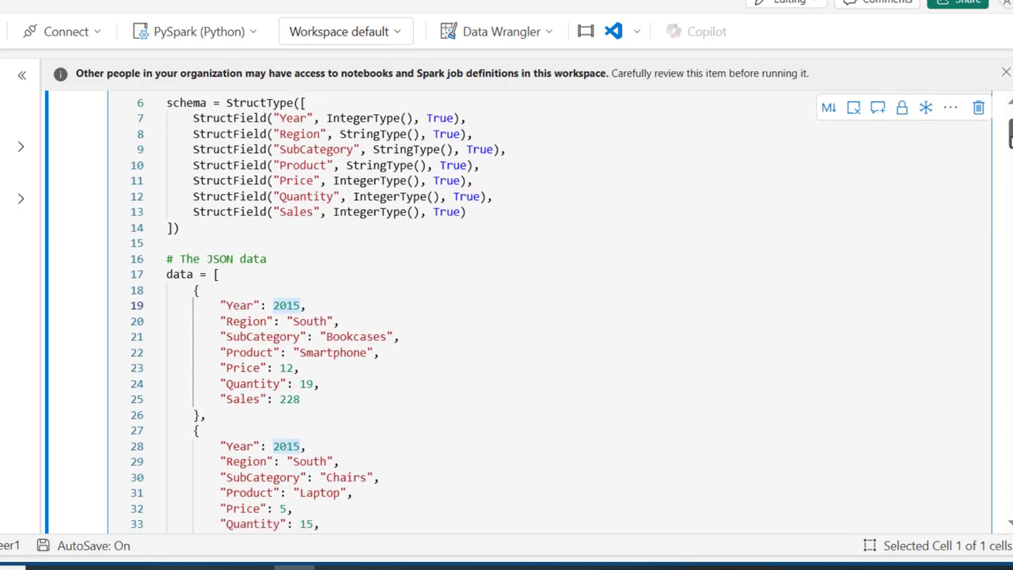
left_click_drag(207, 415, 187, 292)
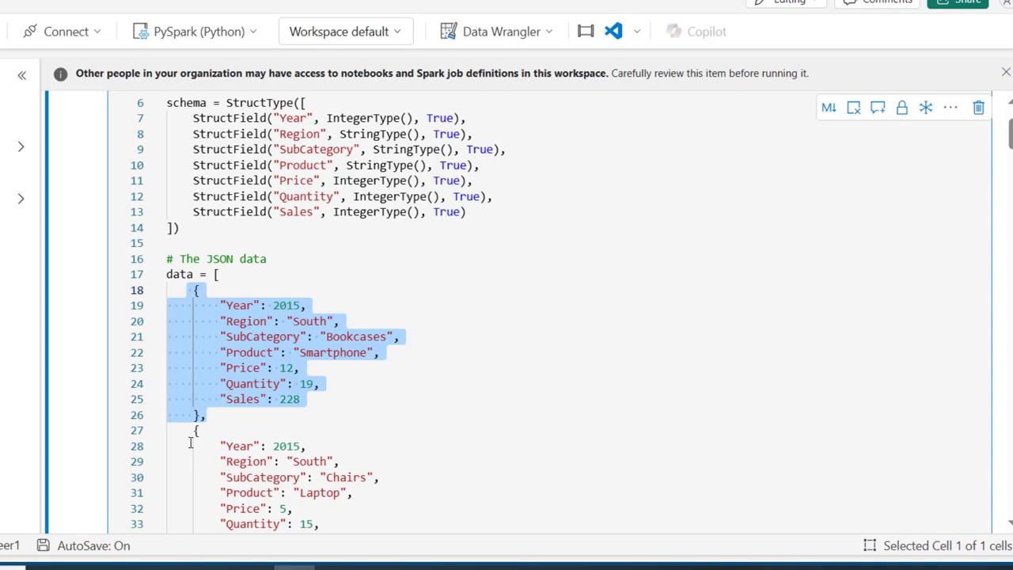
left_click_drag(190, 431, 333, 527)
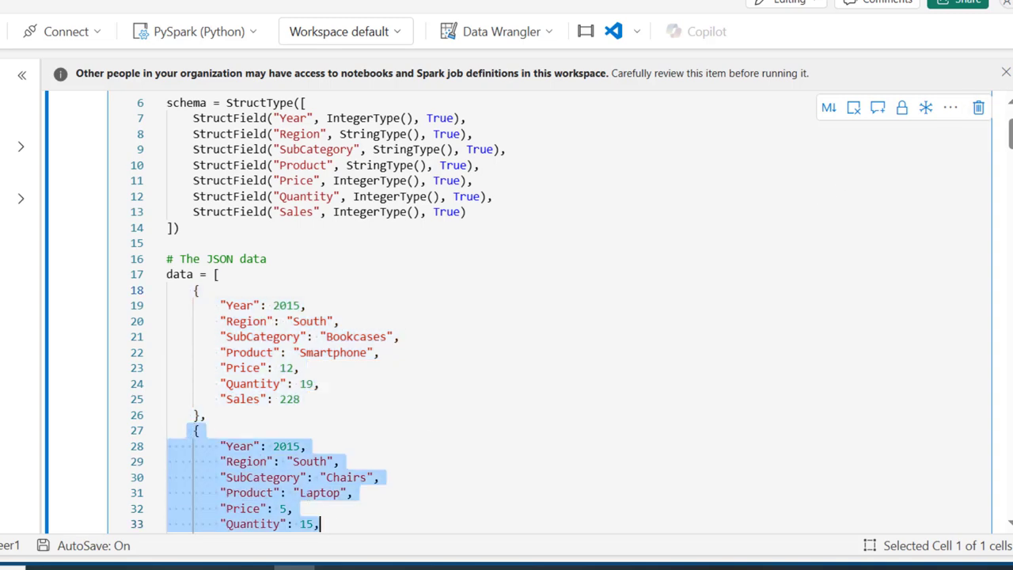
Step: Add the statement df_DataEningeer1 = spark.createDataFrame(data,schema) below the JSON list at the end of the notebook cell
scroll(554, 313, "down", 20)
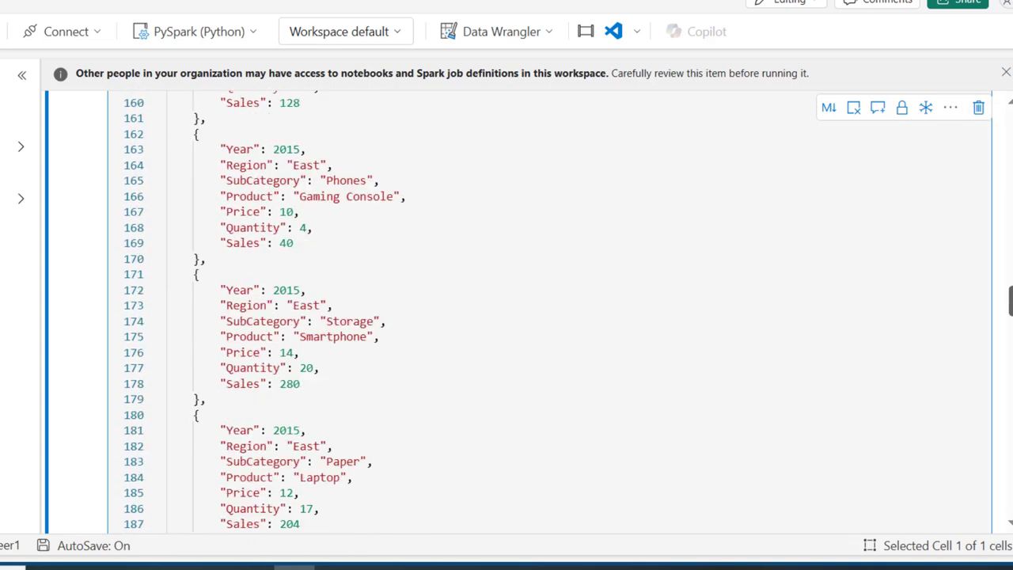
scroll(554, 313, "down", 14)
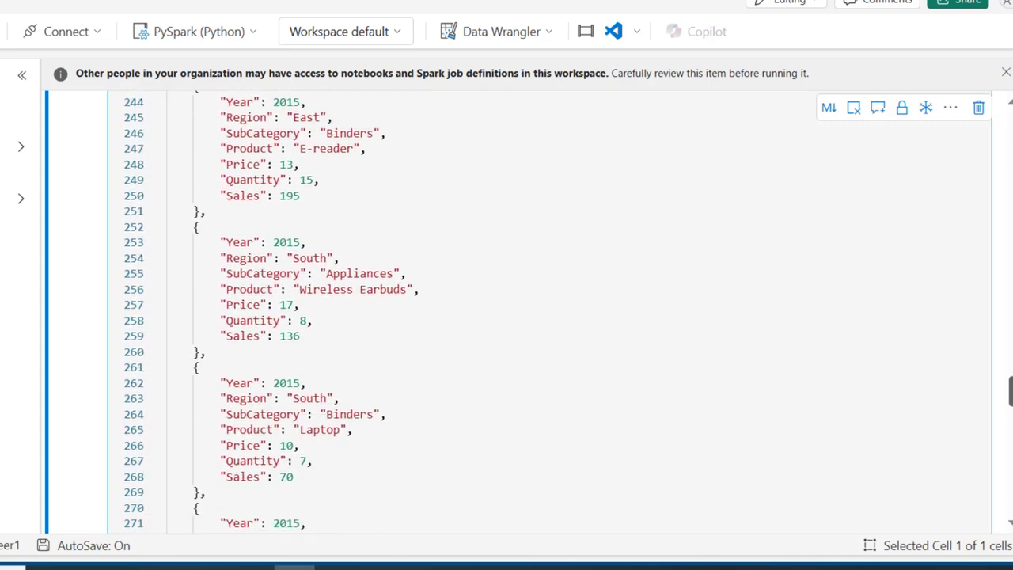
scroll(554, 313, "down", 15)
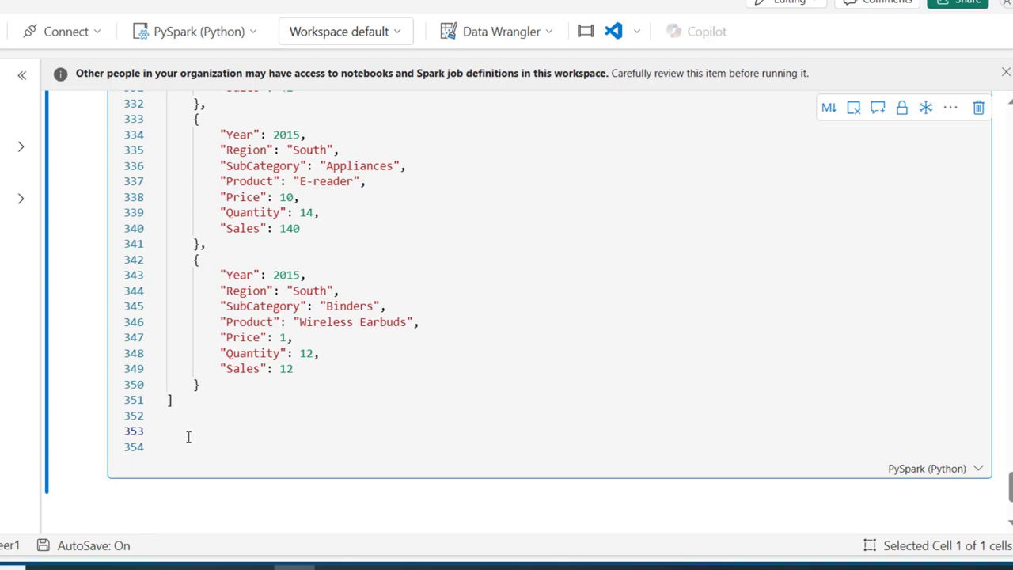
type("df")
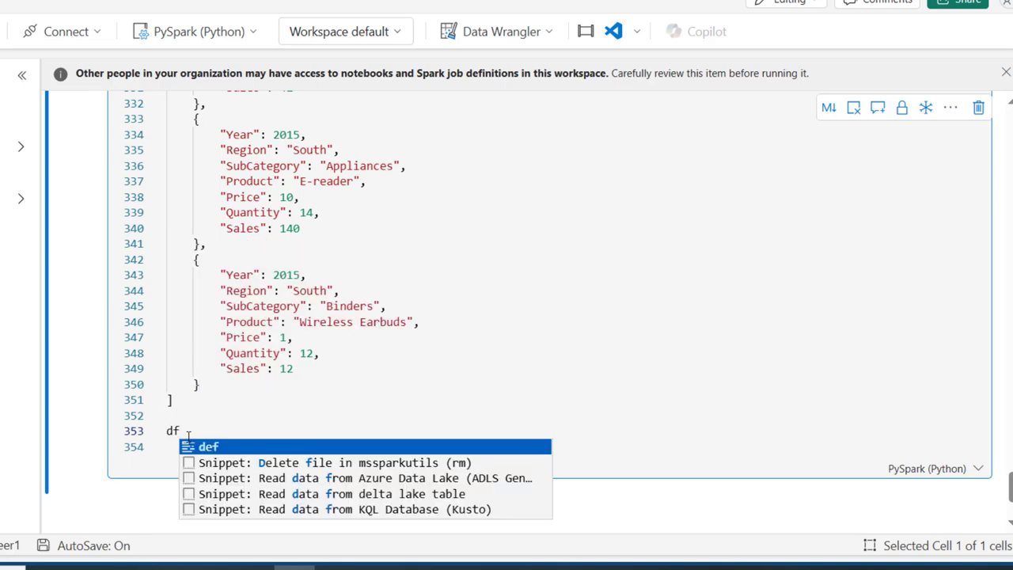
type("_Data")
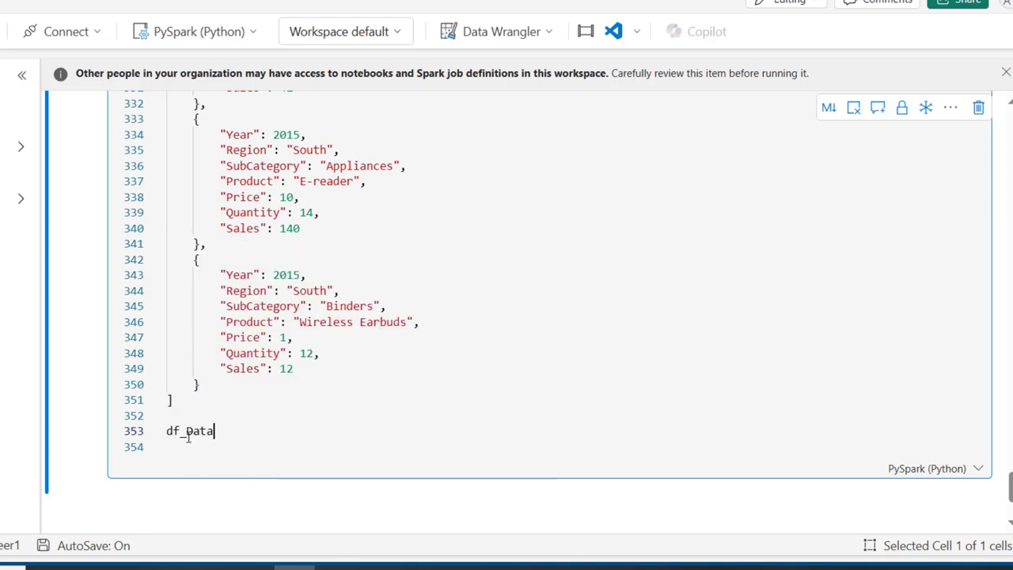
type("Eningeer")
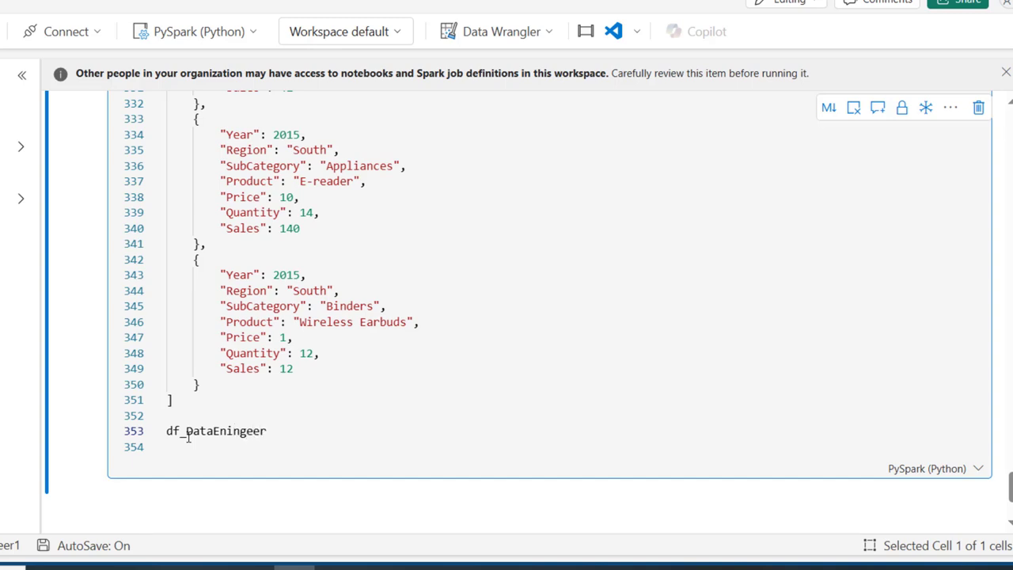
type("1 = spark.c")
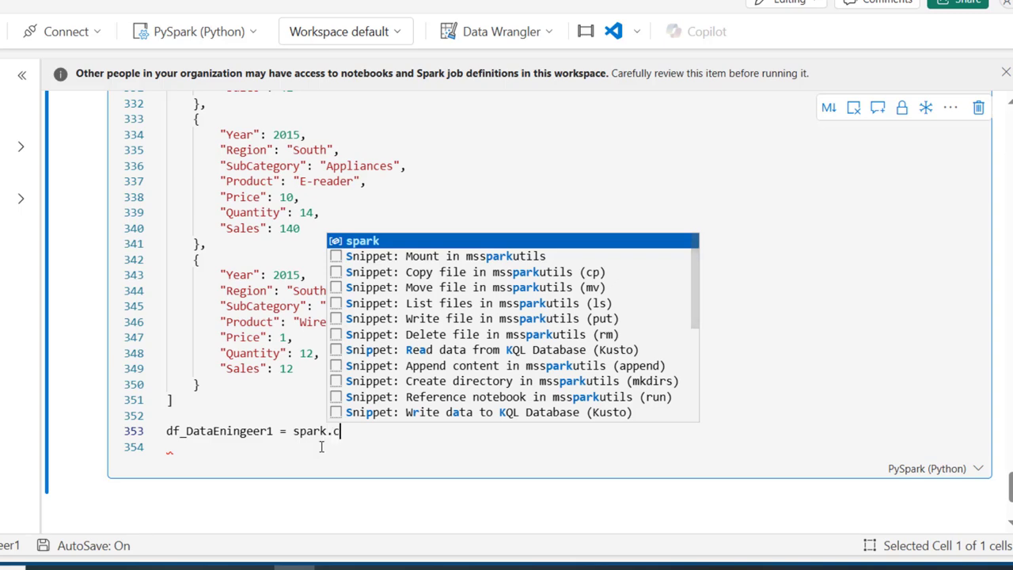
type("rea")
key("Tab")
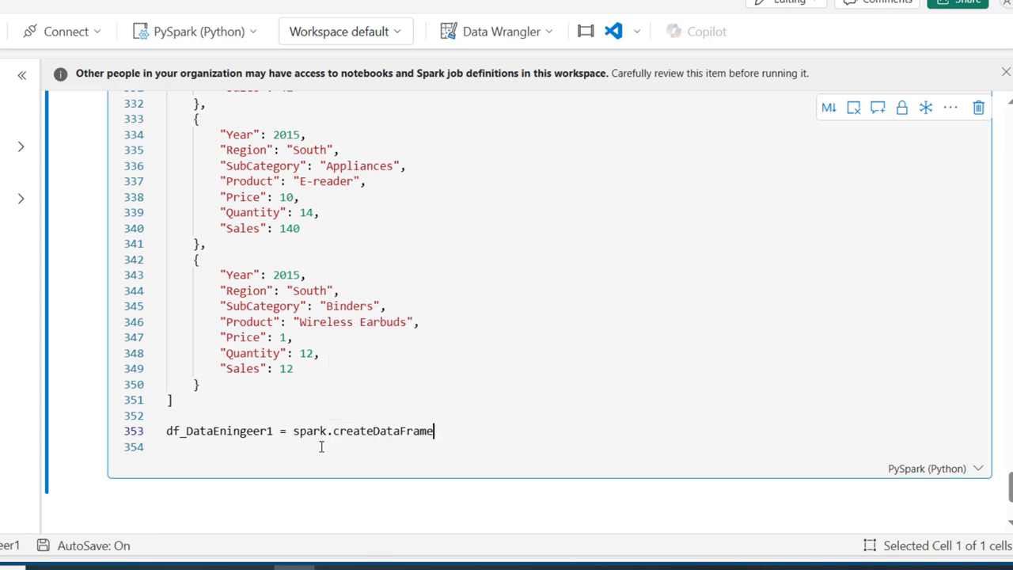
type("(")
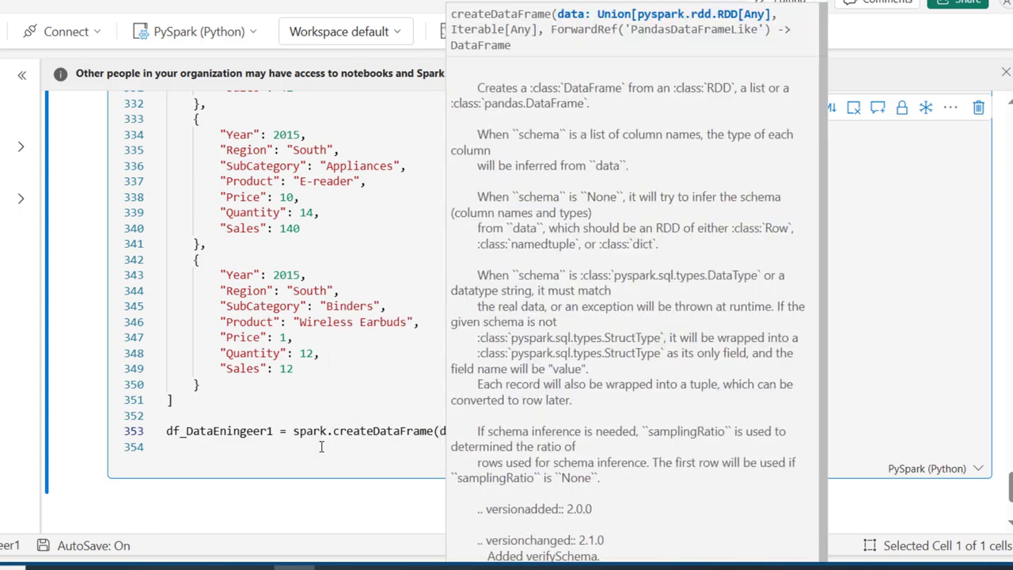
type("data,sche")
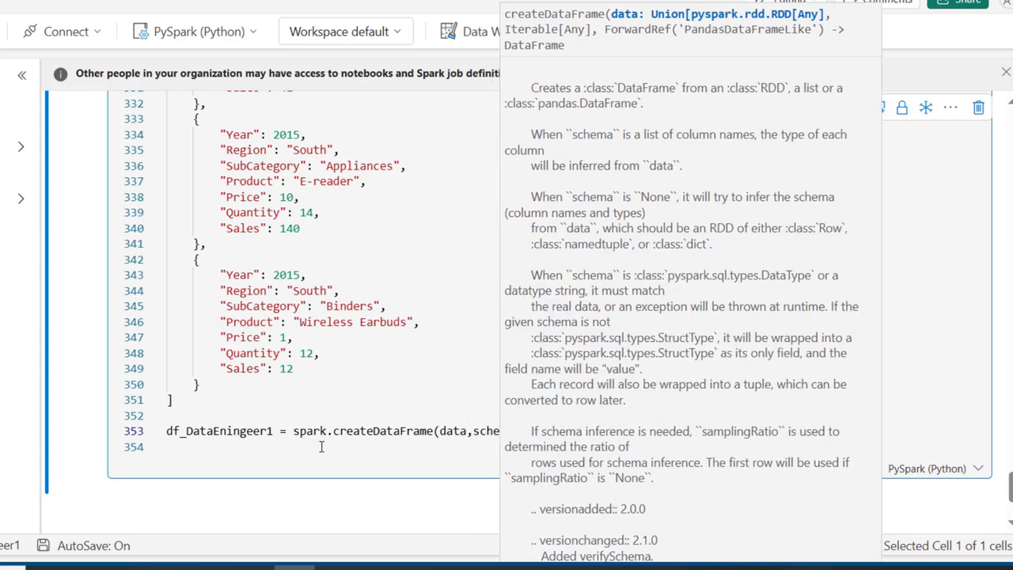
mouse_move(226, 166)
left_mouse_down()
mouse_move(346, 219)
mouse_move(301, 228)
left_mouse_up()
left_click(501, 431)
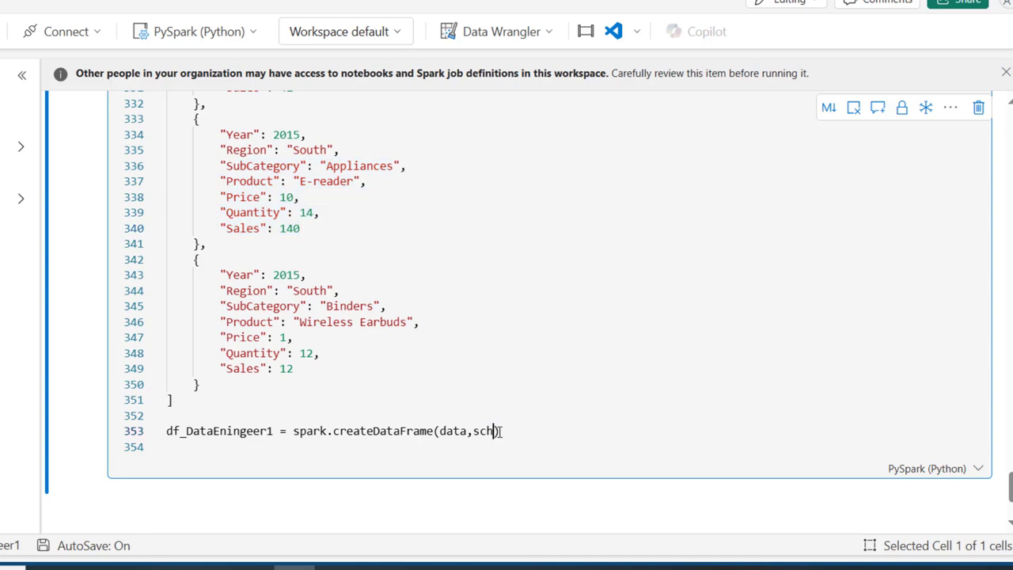
key("BackSpace")
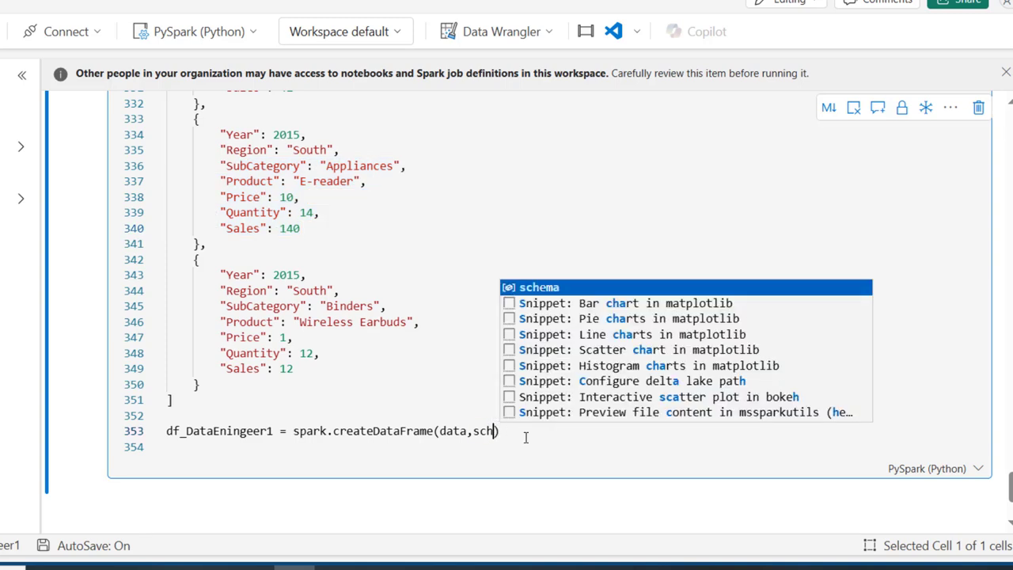
type("ema")
left_click(481, 387)
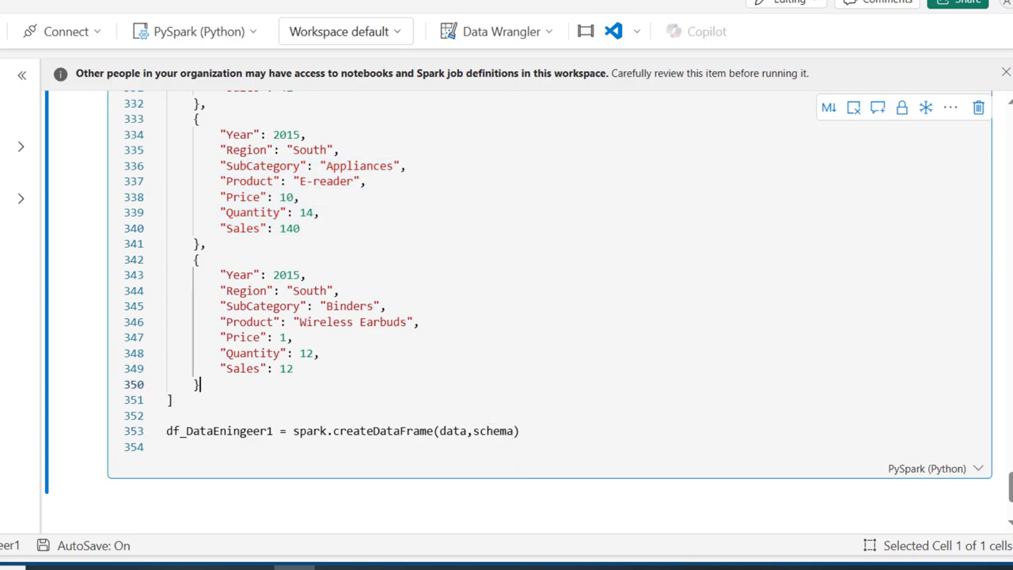
Step: Review the schema definition and the beginning of the JSON data list that the createDataFrame call takes as arguments
left_click_drag(1009, 487, 965, 131)
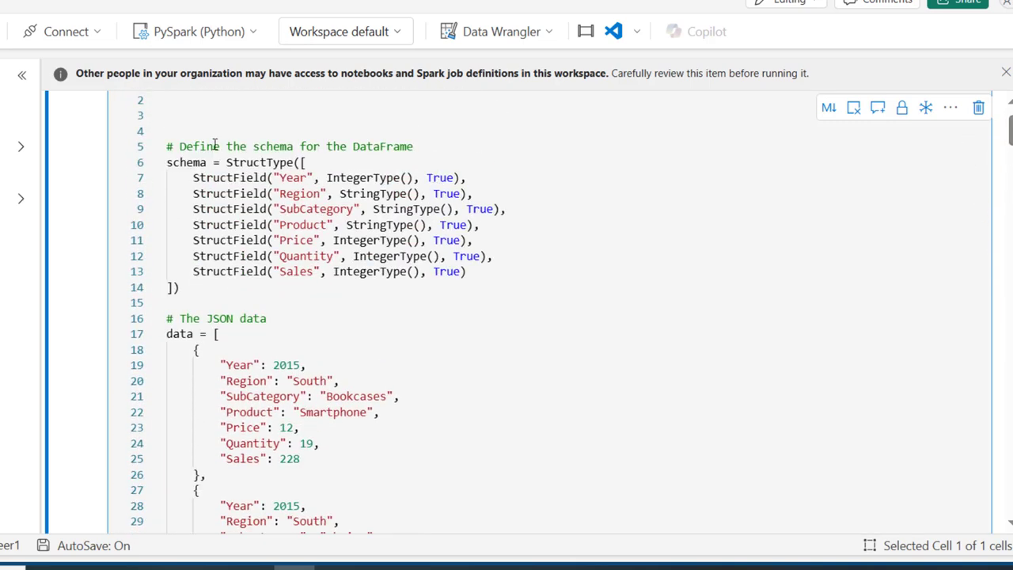
left_click_drag(213, 146, 332, 241)
left_click_drag(442, 390, 213, 334)
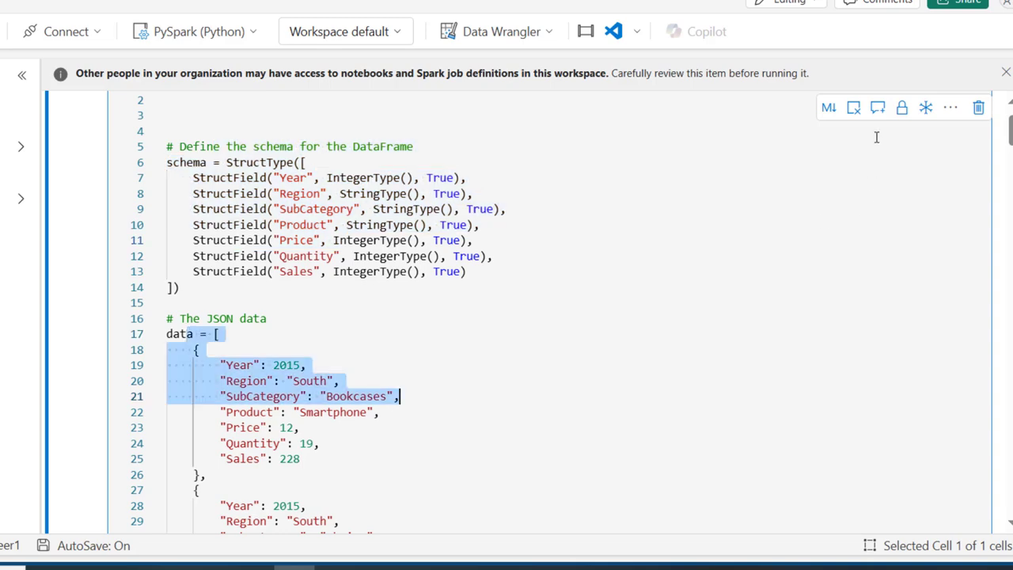
left_click_drag(1010, 147, 993, 526)
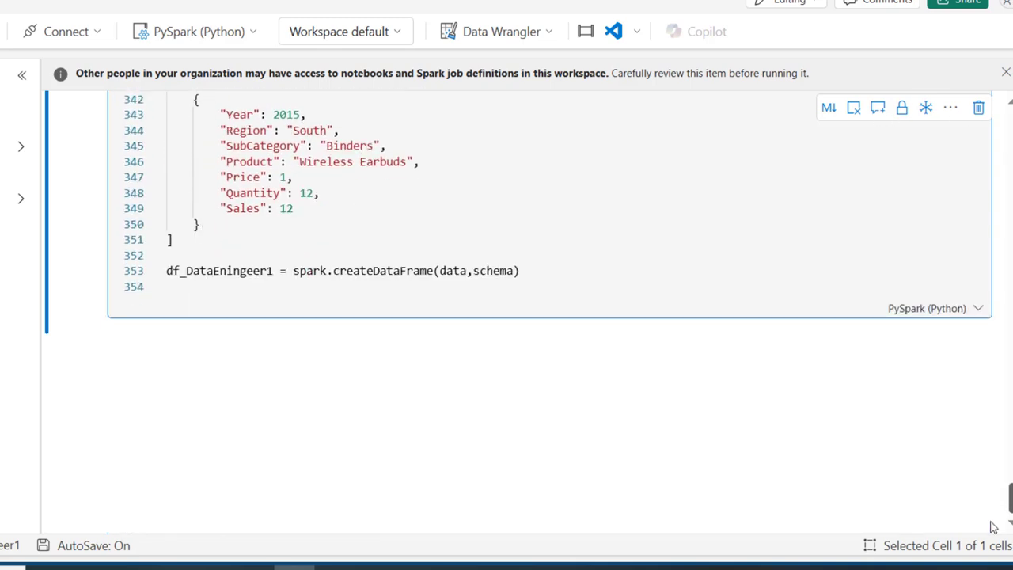
Step: Add df_DataEningeer1.show() below the createDataFrame statement and run the cell to output the rows
left_click(562, 270)
key("Return")
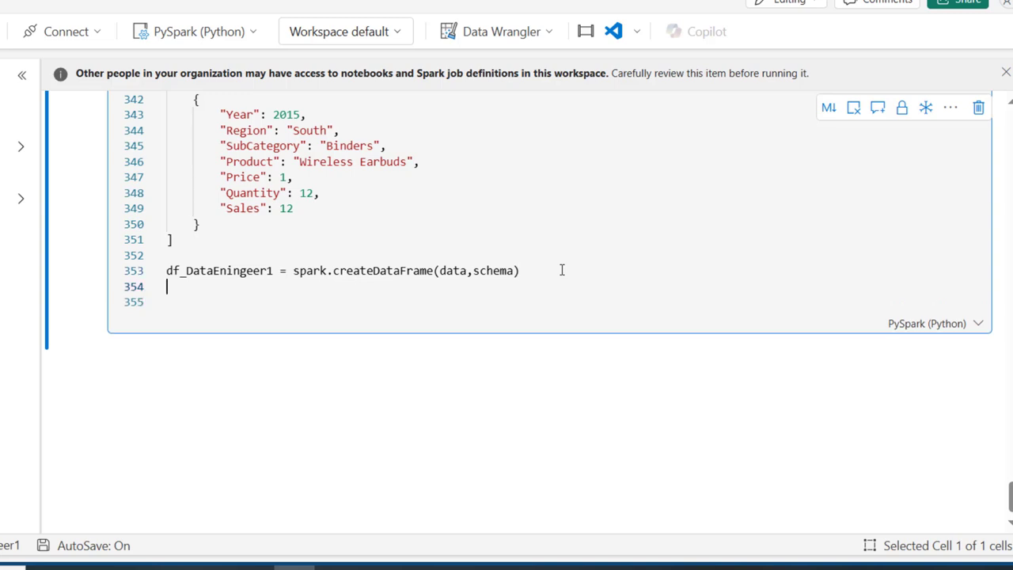
double_click(211, 275)
key("ctrl+c")
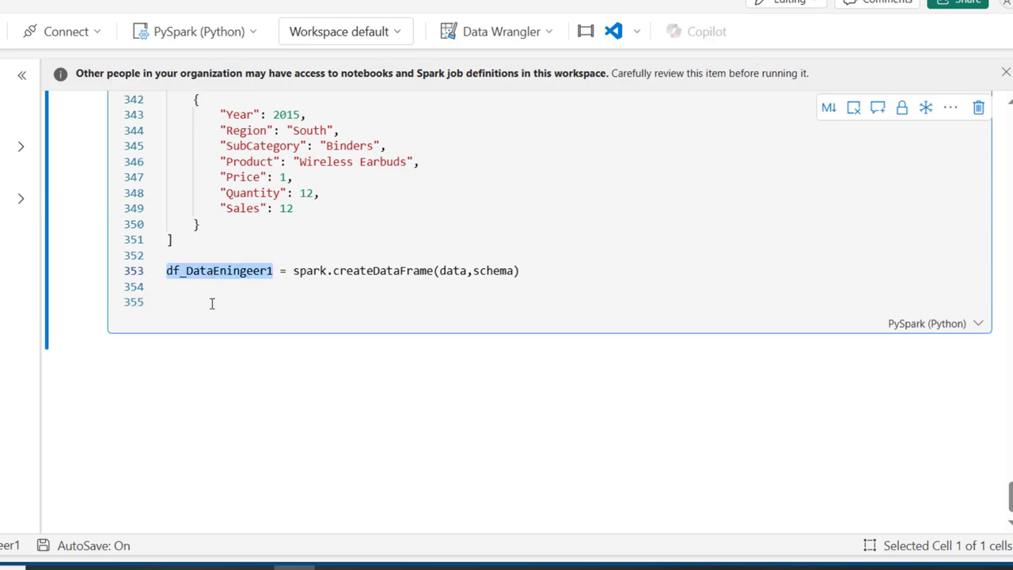
left_click(212, 303)
key("ctrl+v")
type(".")
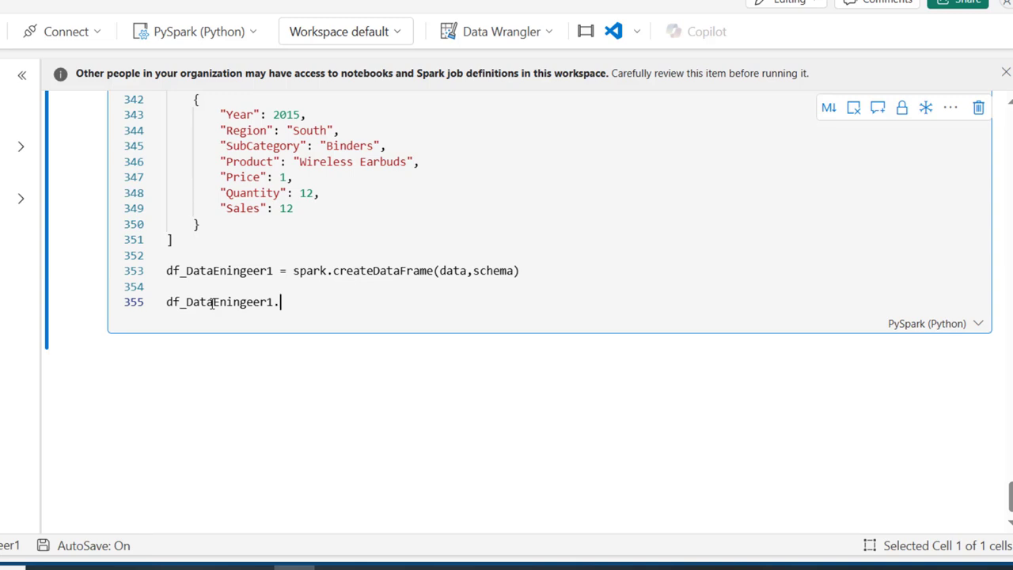
type("show()")
key("ctrl+Return")
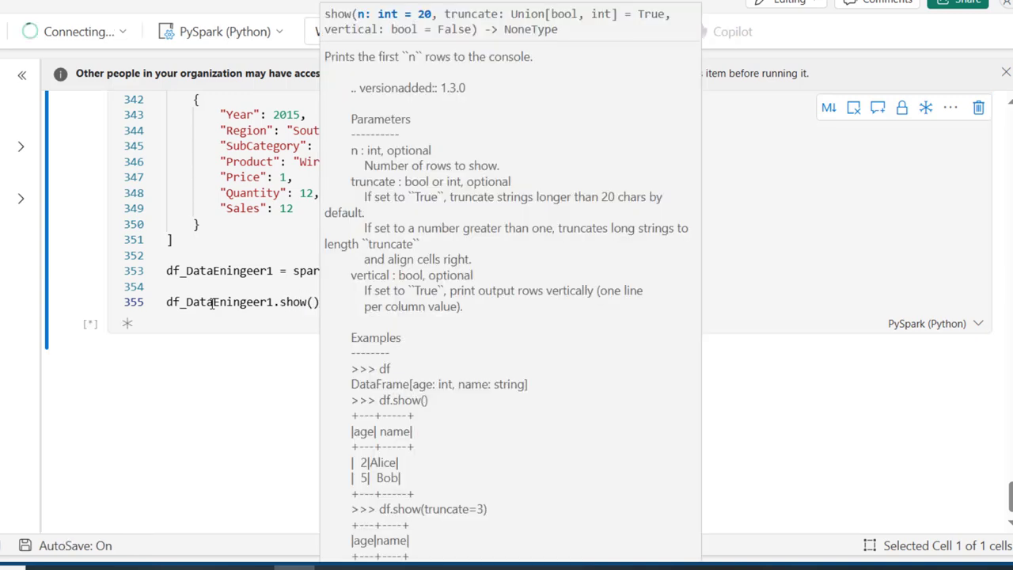
left_click(258, 218)
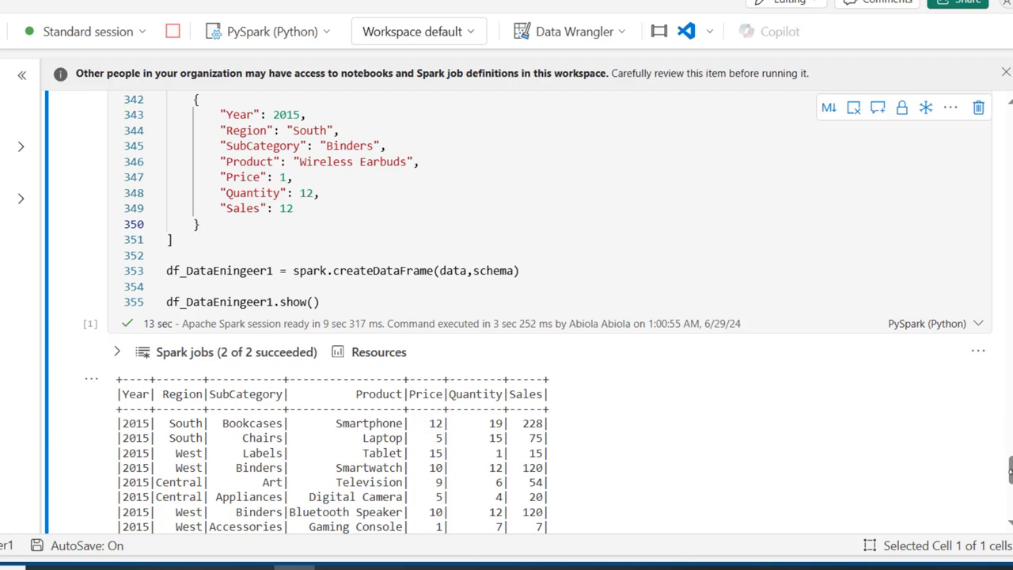
scroll(1010, 470, "down", 3)
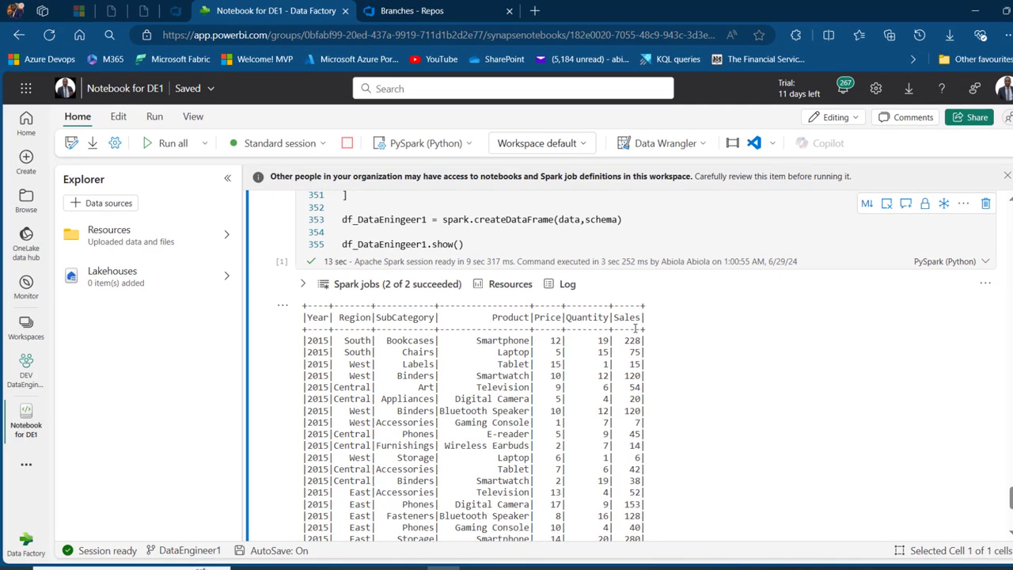
Step: Commit Notebook for DE1 from the DEV DataEngineer1 workspace to its Git branch with the message "Created DataFrame From JSON Data"
left_click(45, 408)
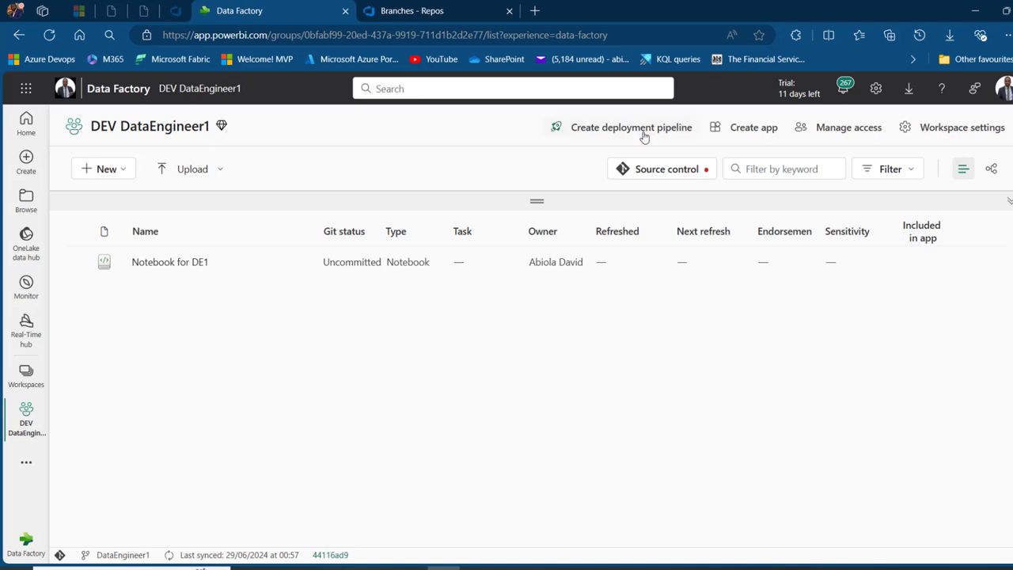
left_click(672, 176)
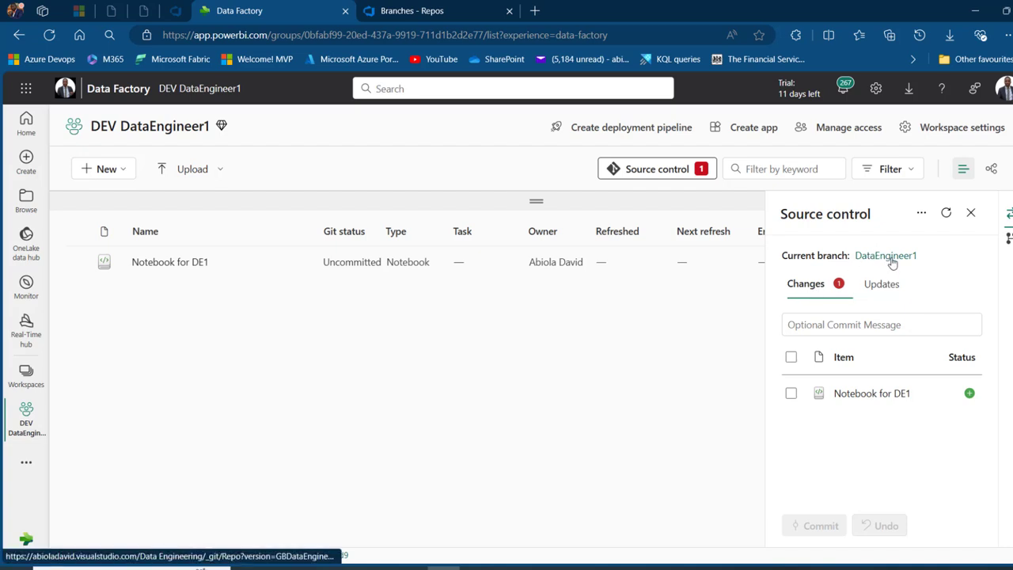
left_click(824, 323)
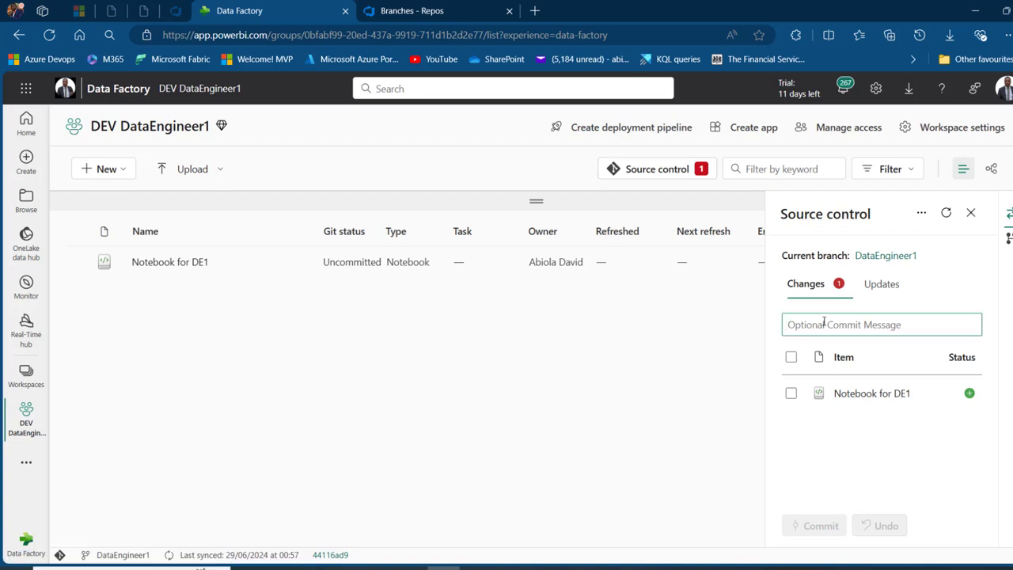
type("Created D")
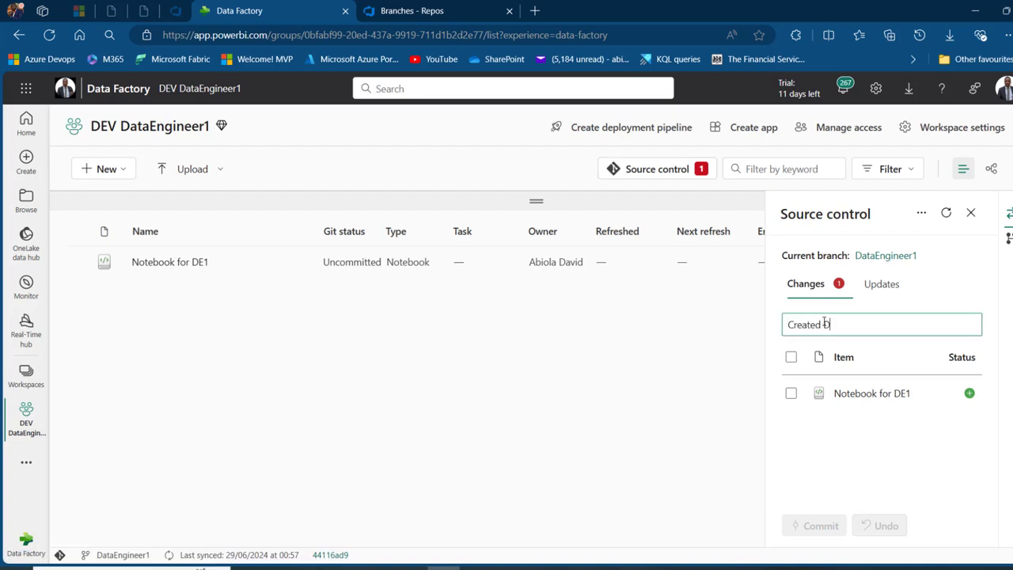
type("ataFrame From JSON")
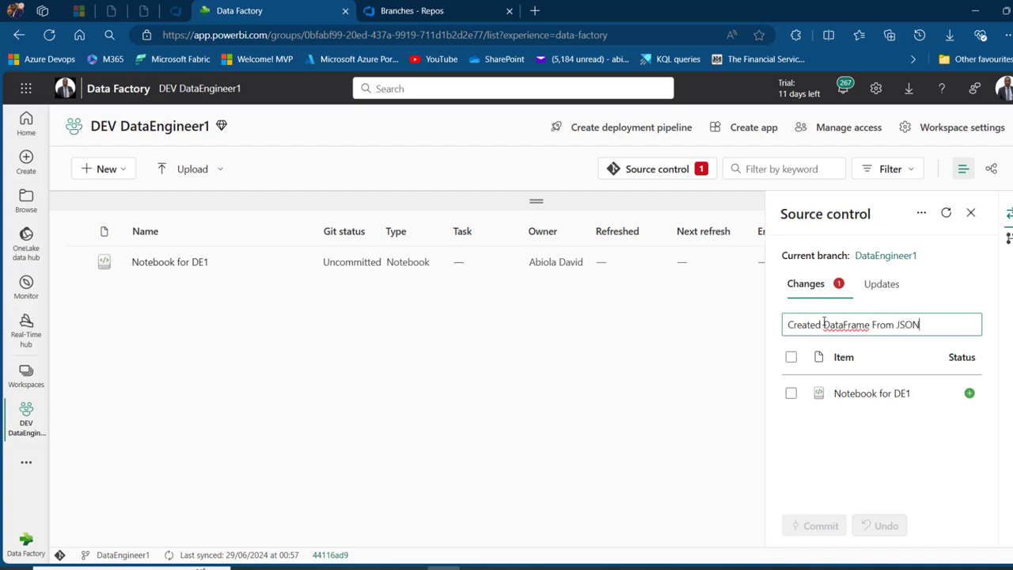
type(" Data")
left_click(791, 357)
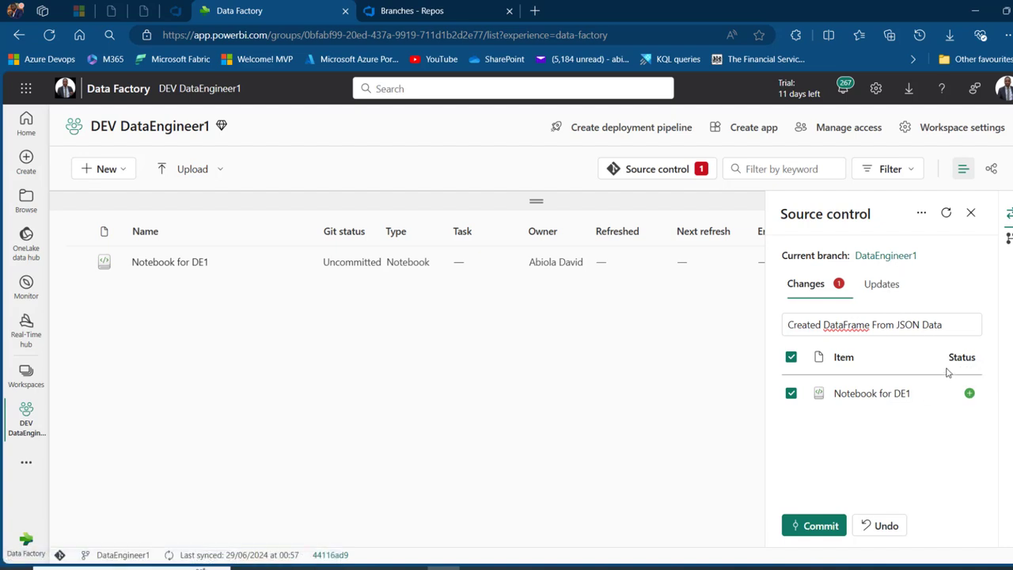
left_click(821, 526)
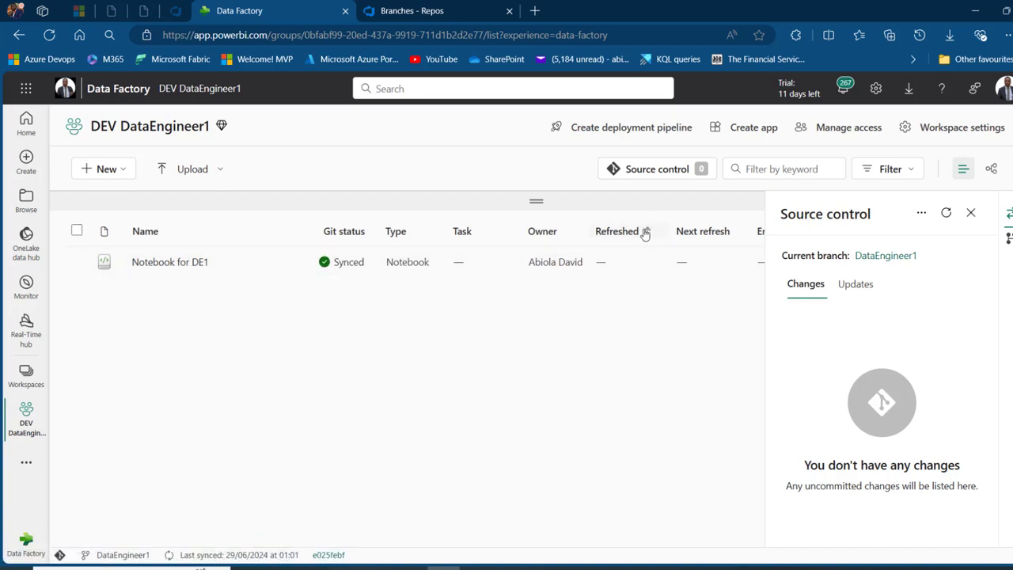
left_click(971, 212)
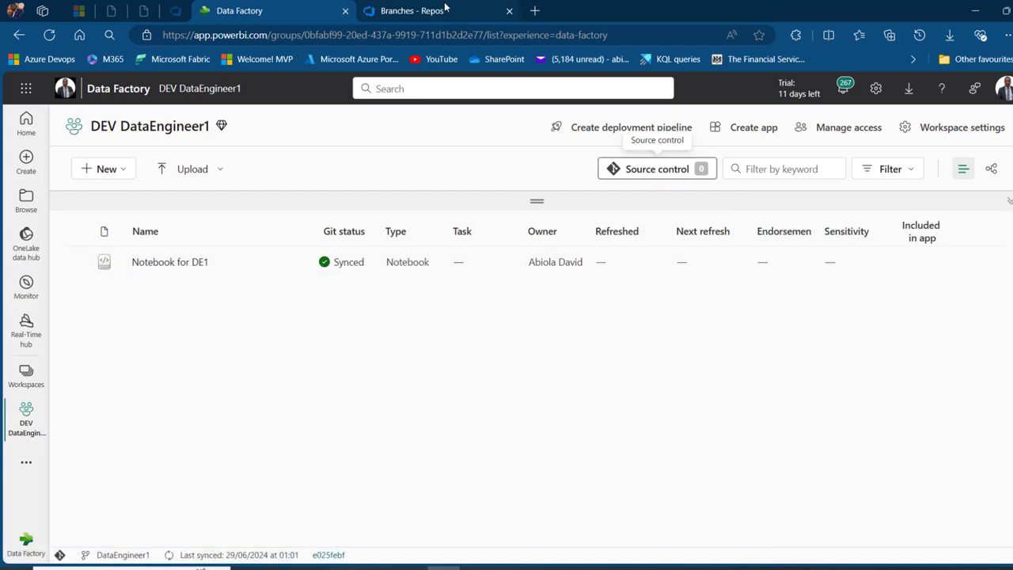
Step: Switch to Azure DevOps and inspect the .platform file in the Notebook for DE1.Notebook folder of the DataEngineer1 branch
left_click(445, 10)
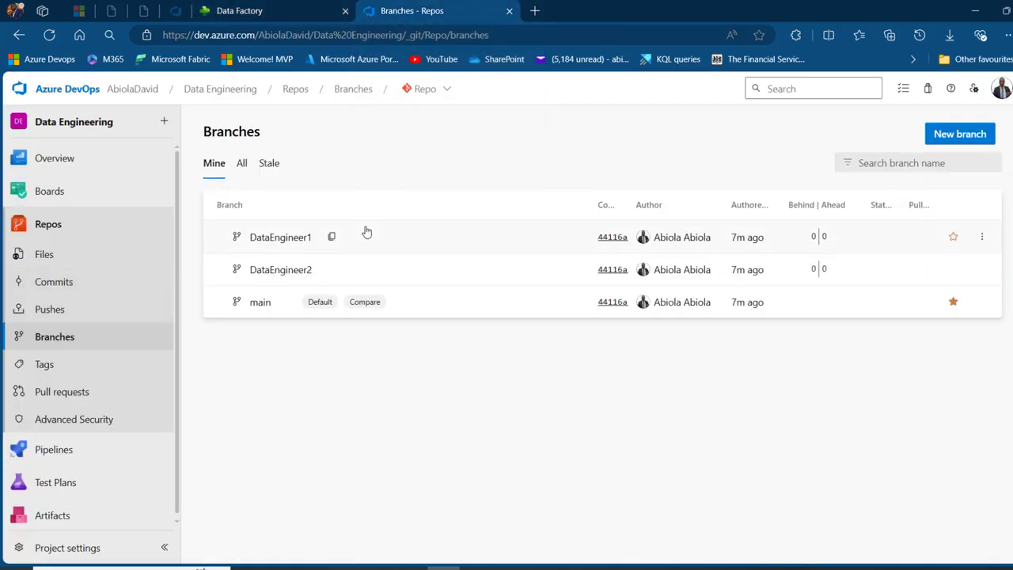
left_click(279, 240)
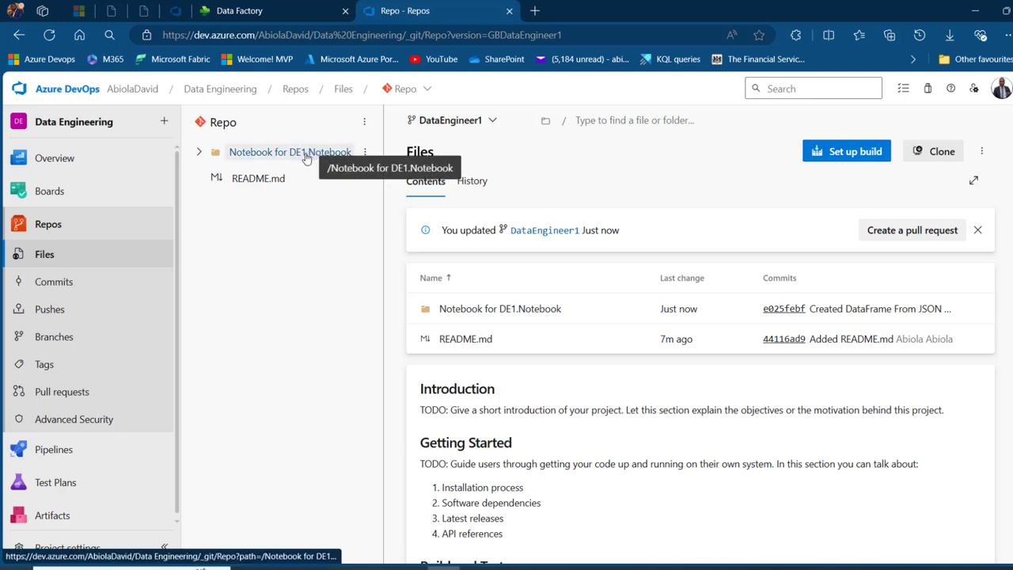
left_click(305, 156)
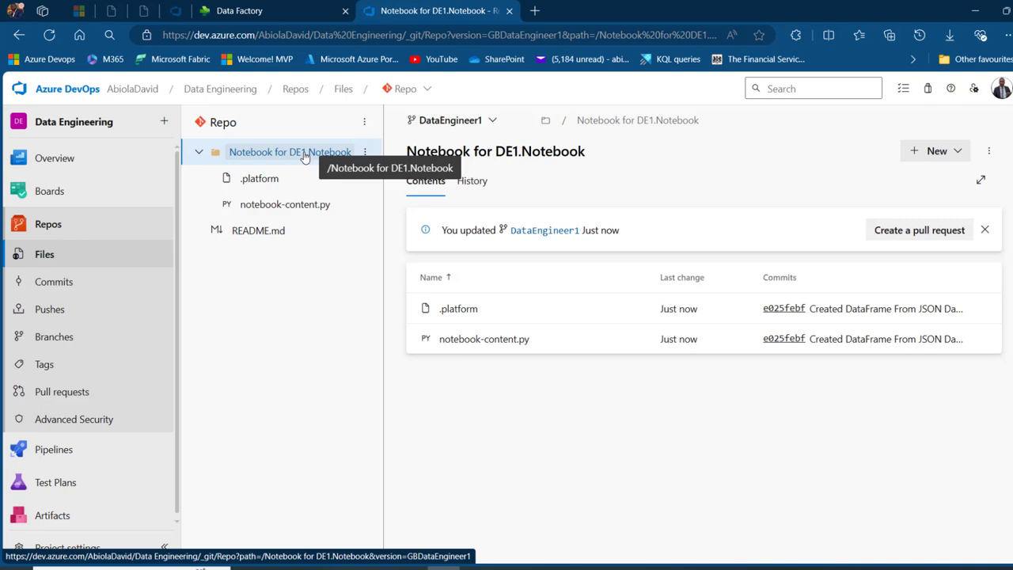
left_click(263, 178)
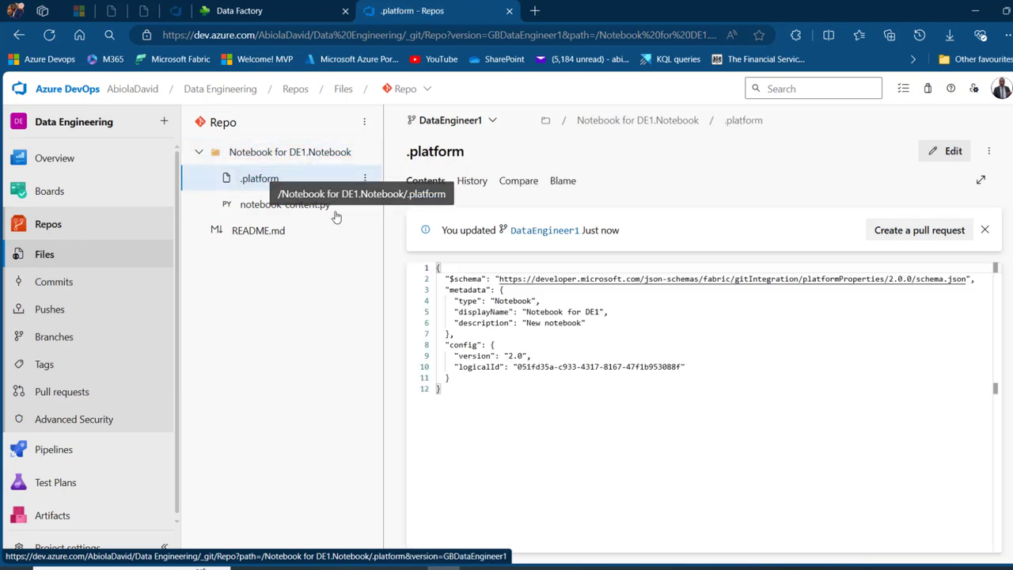
left_click_drag(450, 277, 505, 290)
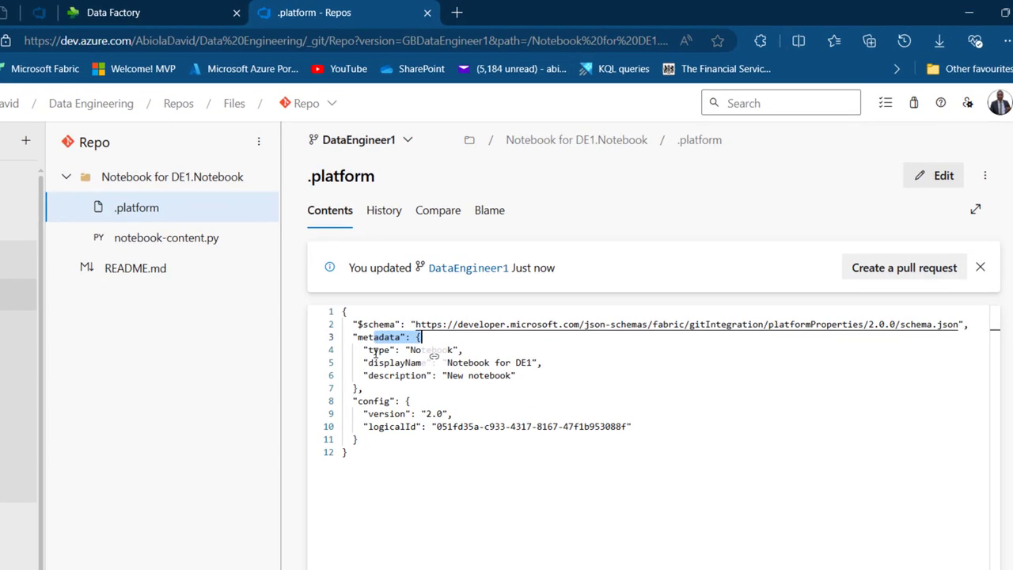
Step: Examine the type, displayName and description metadata and the config version and logicalId entries of the .platform file
left_click(478, 352)
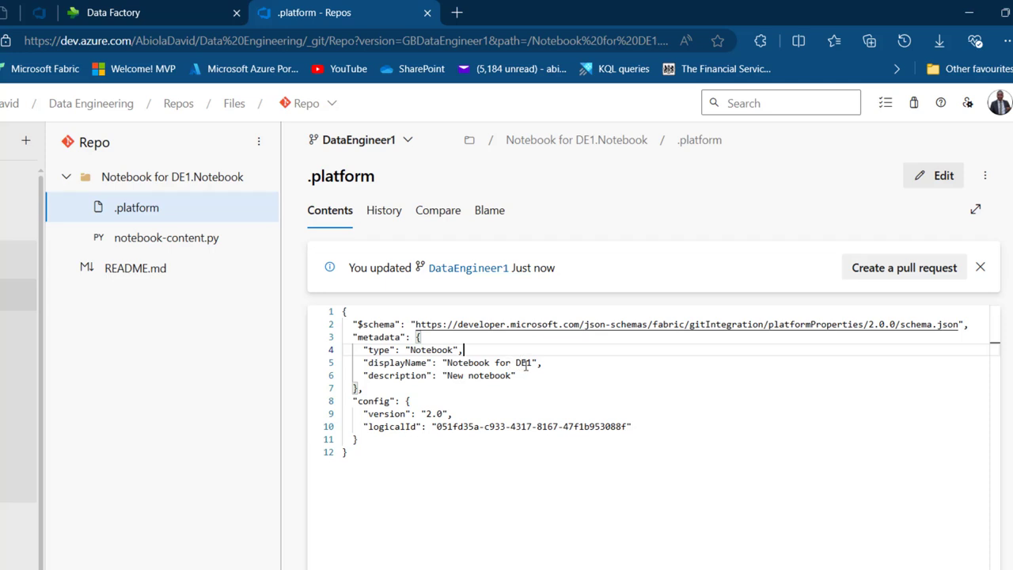
left_click_drag(393, 376, 520, 375)
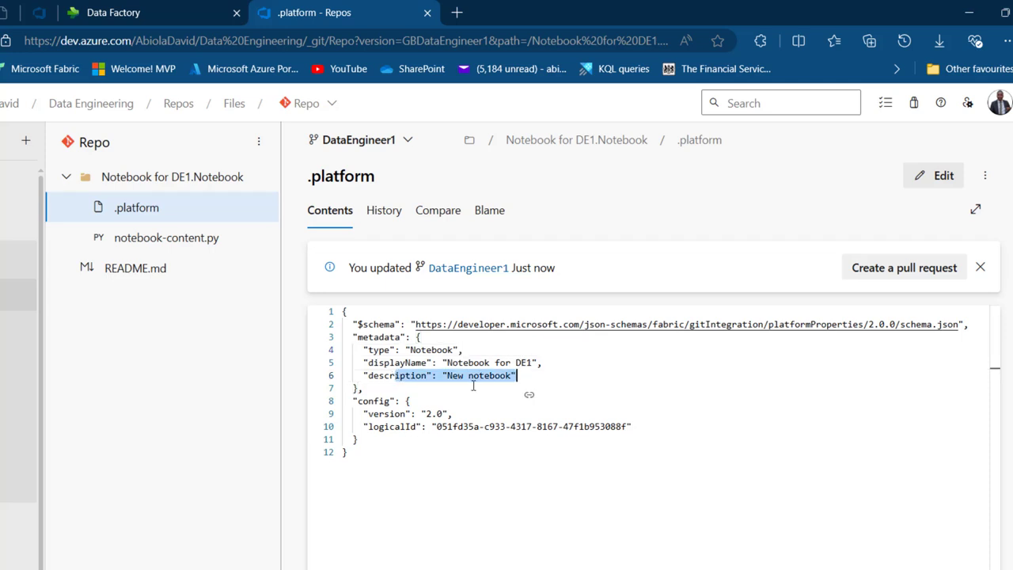
left_click(370, 401)
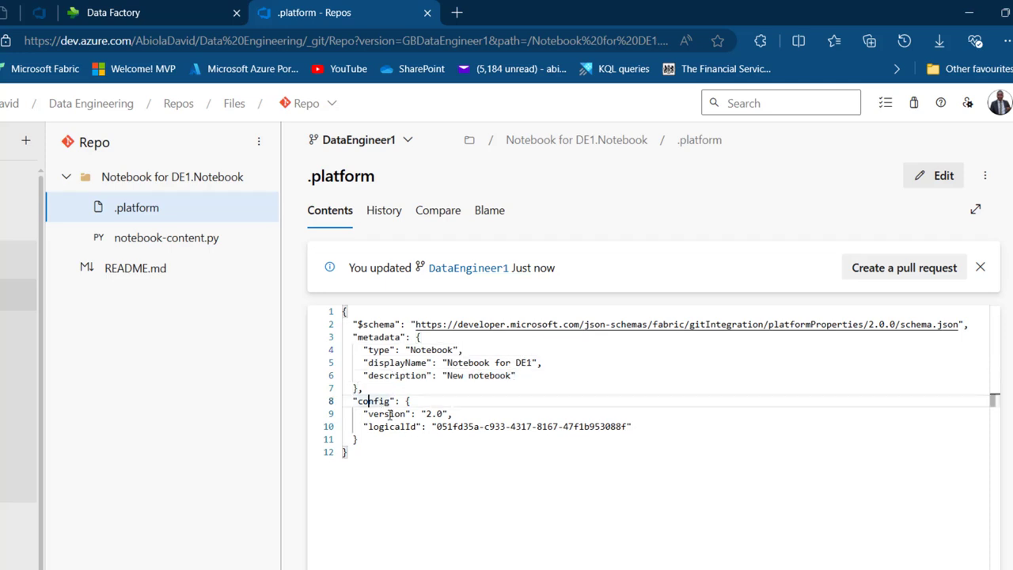
left_click(390, 414)
left_click(398, 426)
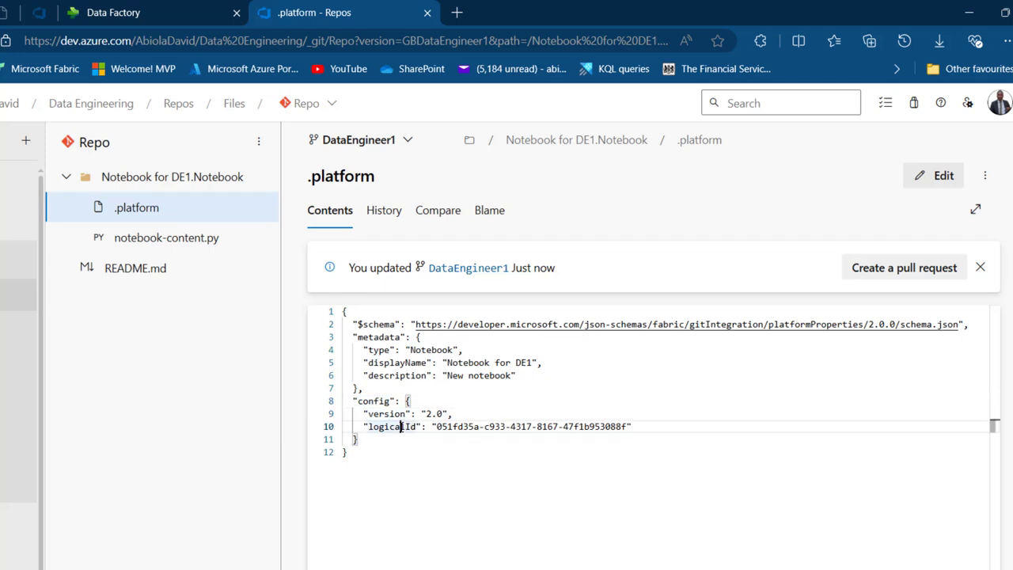
Step: Open notebook-content.py in the DataEngineer1 branch and review its metadata, import, schema and JSON data down to the createDataFrame and show statements
left_click(166, 239)
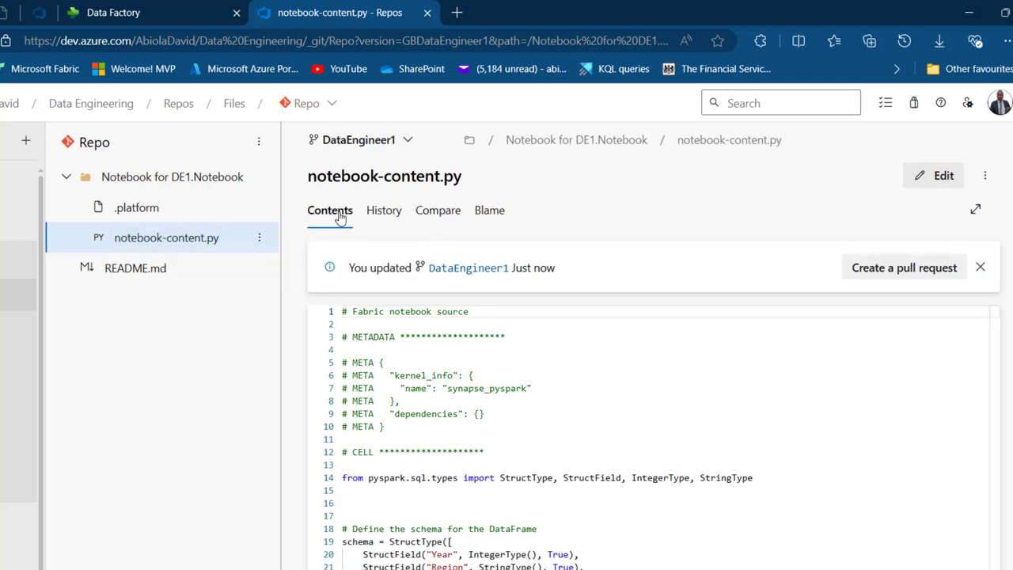
left_click(379, 337)
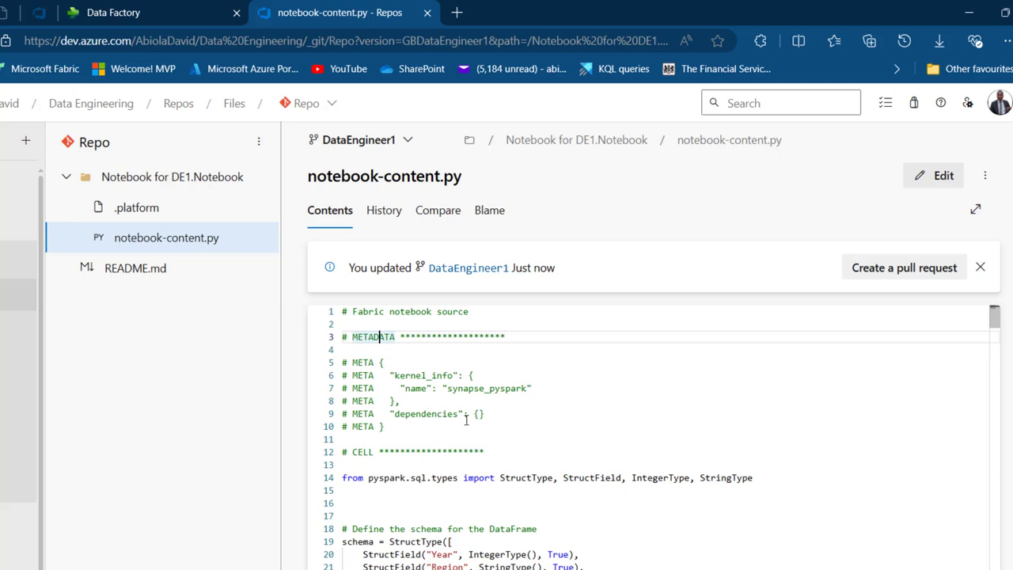
left_click_drag(346, 479, 577, 497)
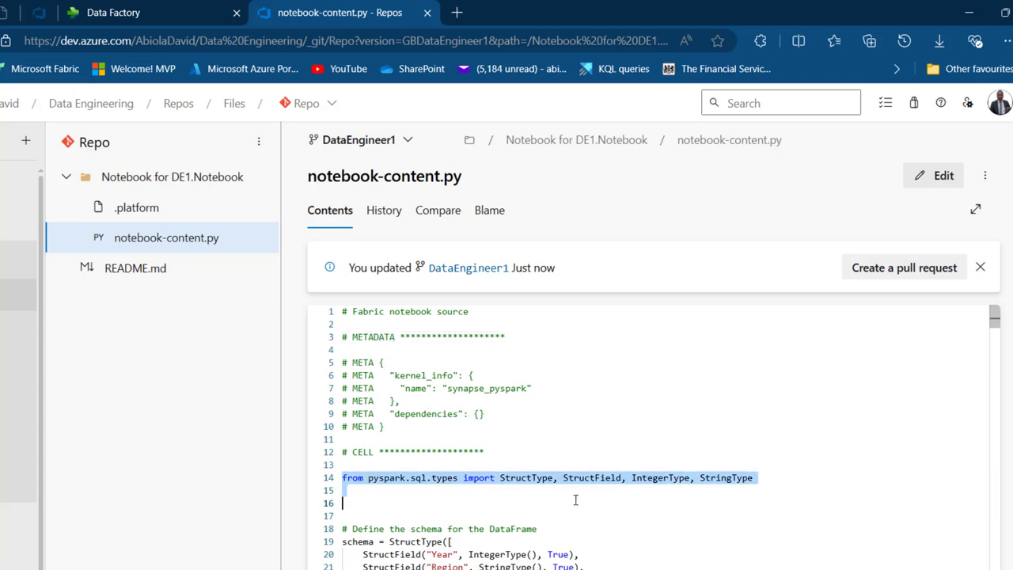
left_click_drag(730, 532, 745, 567)
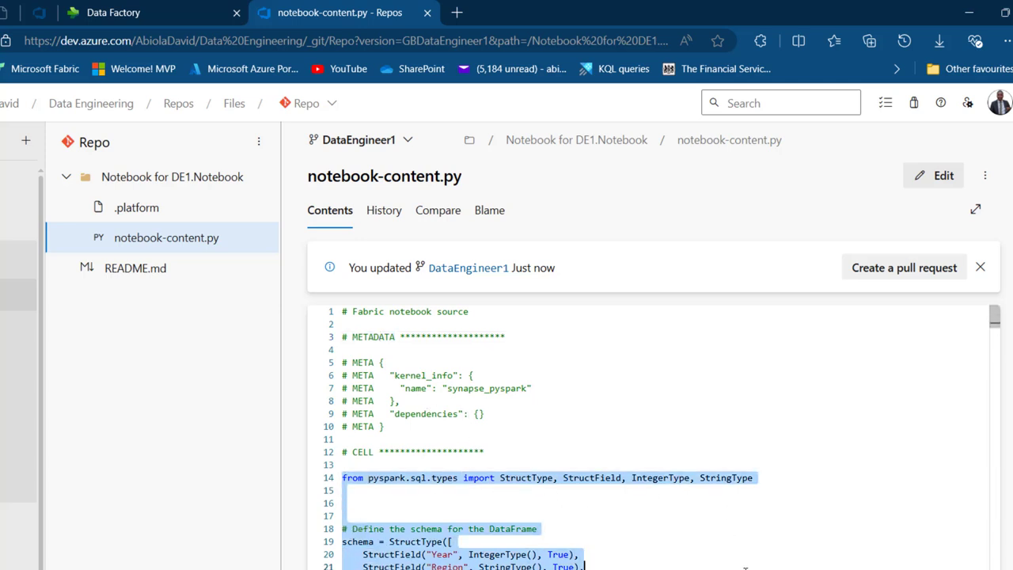
left_click_drag(995, 318, 525, 404)
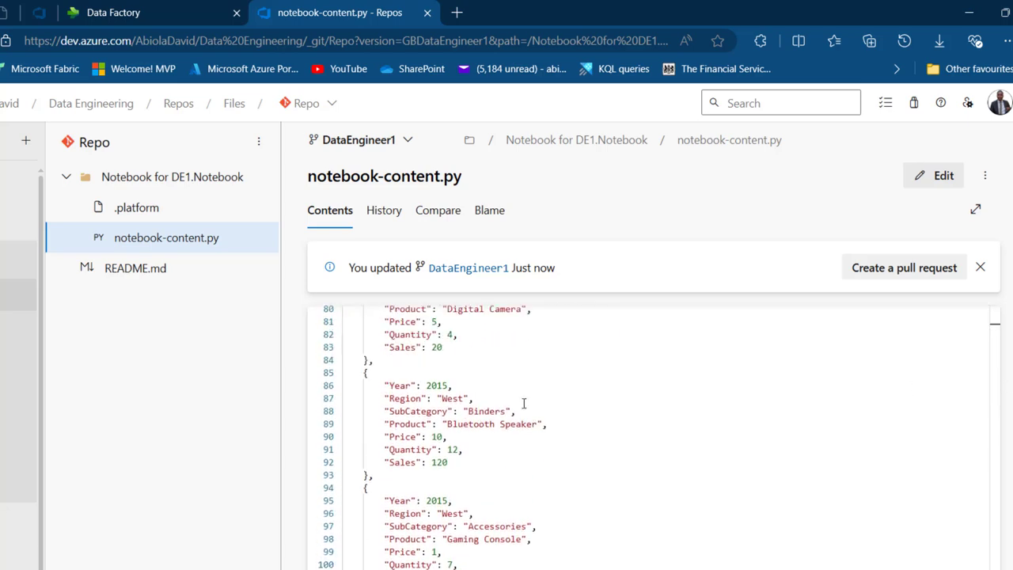
scroll(998, 427, "down", 20)
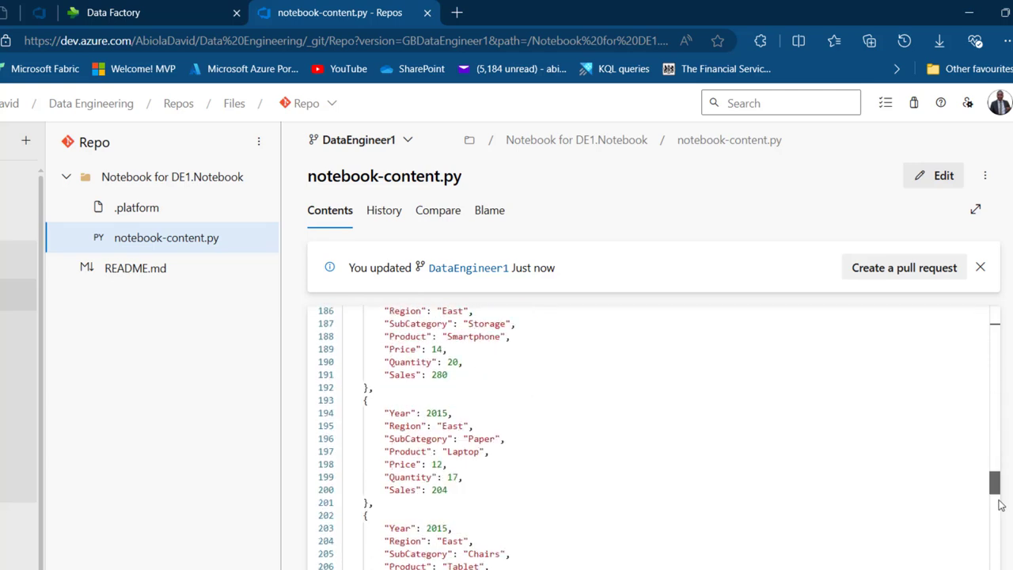
scroll(650, 435, "down", 5)
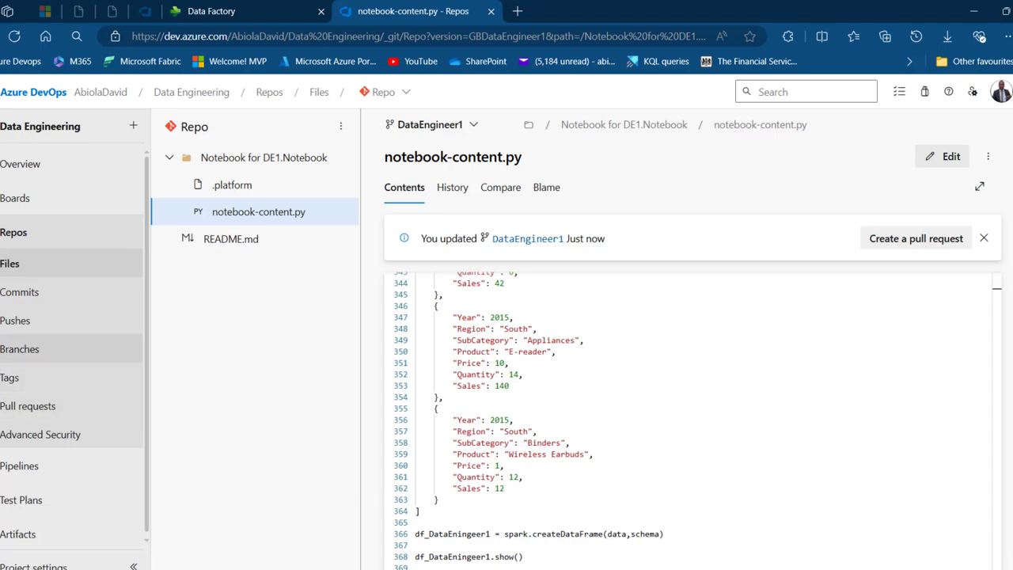
Step: Compare the files in the main branch with those in the DataEngineer1 branch
left_click(21, 349)
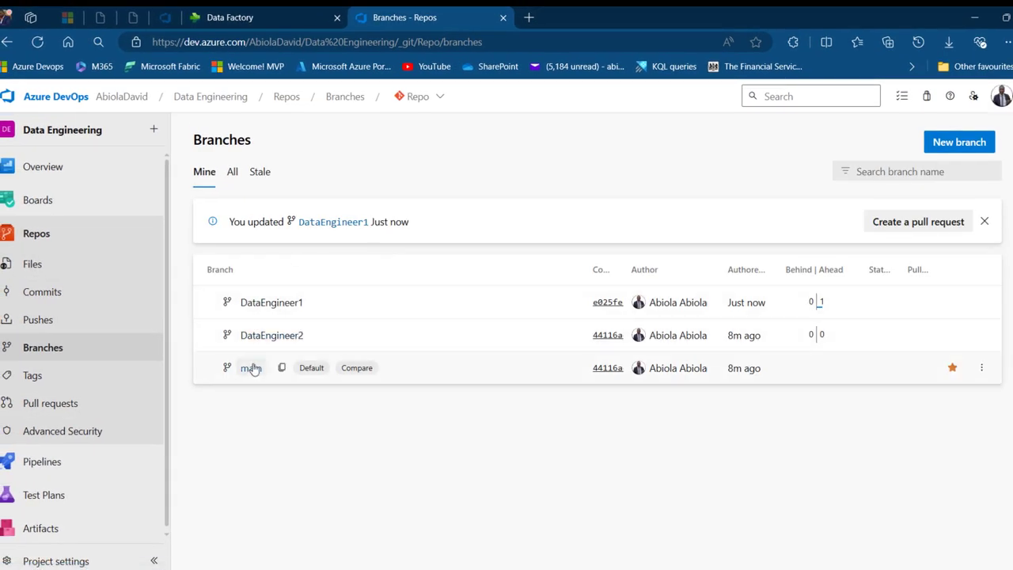
left_click(251, 369)
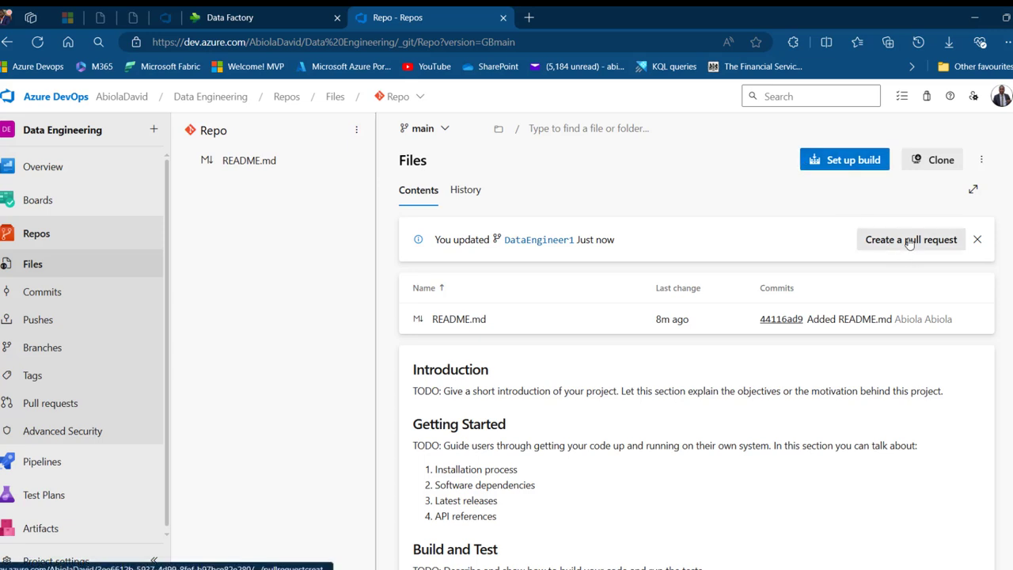
left_click(49, 347)
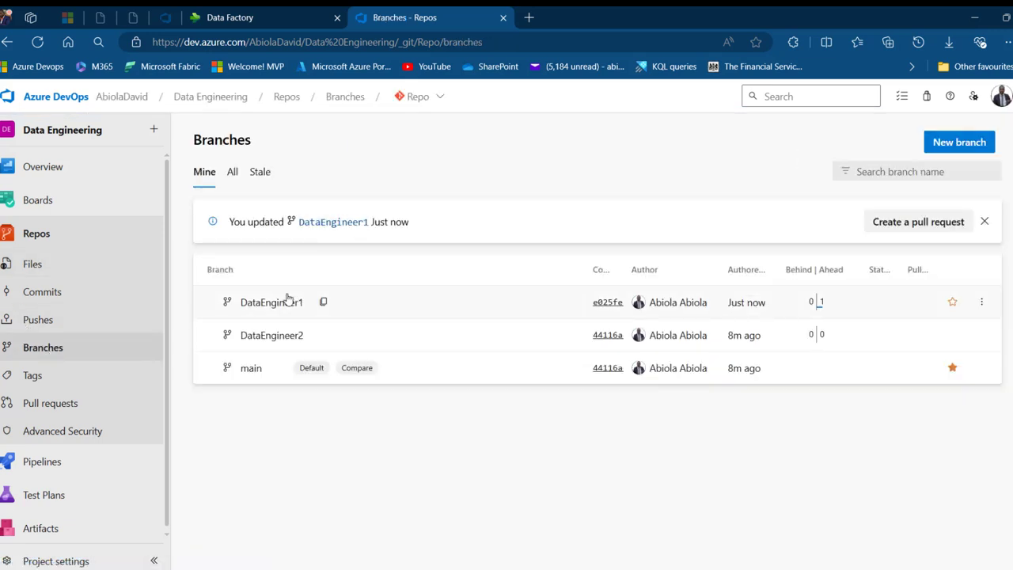
left_click(289, 302)
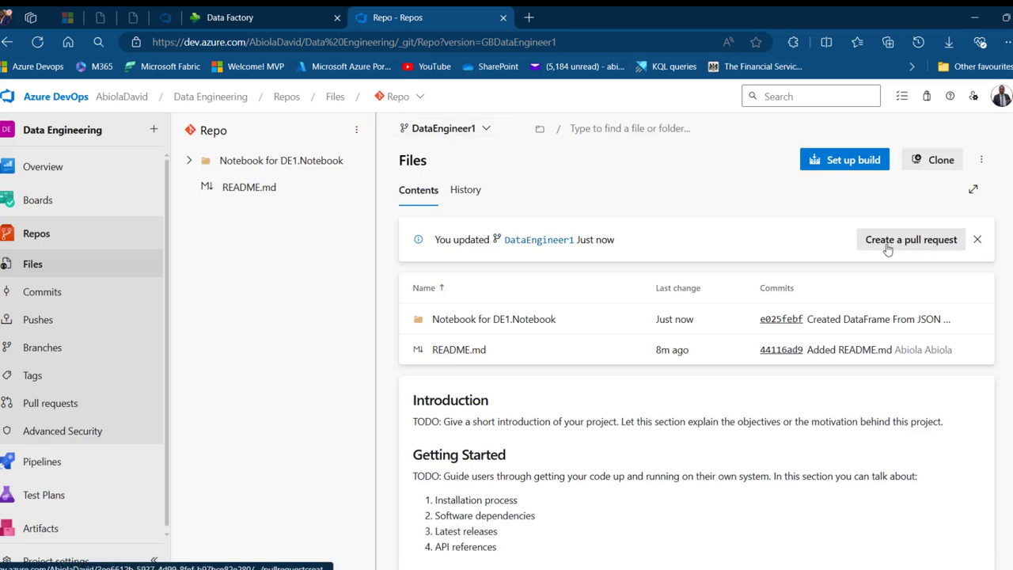
Step: Switch to Microsoft Fabric and create a new workspace named PROD
left_click(257, 11)
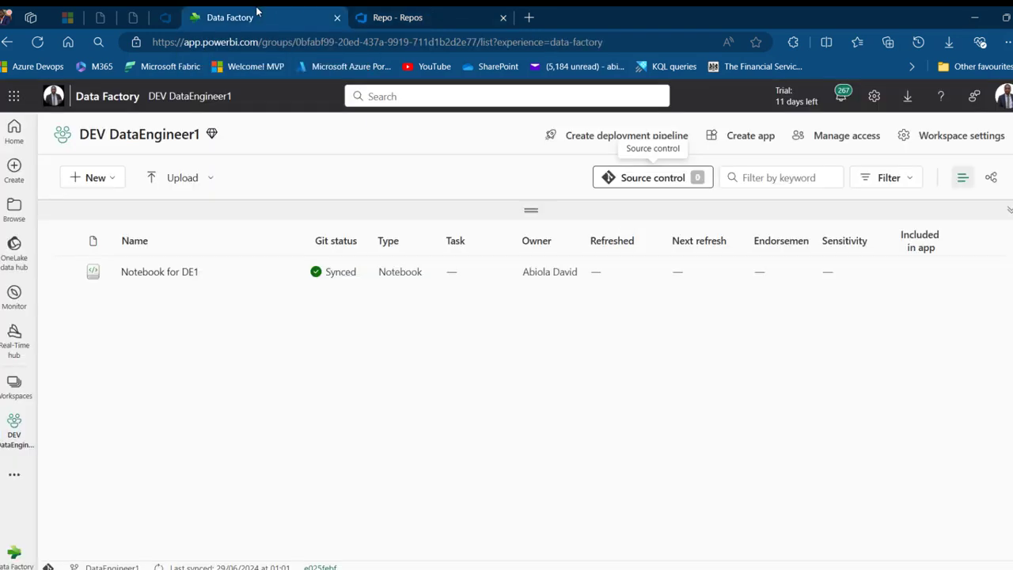
left_click(18, 390)
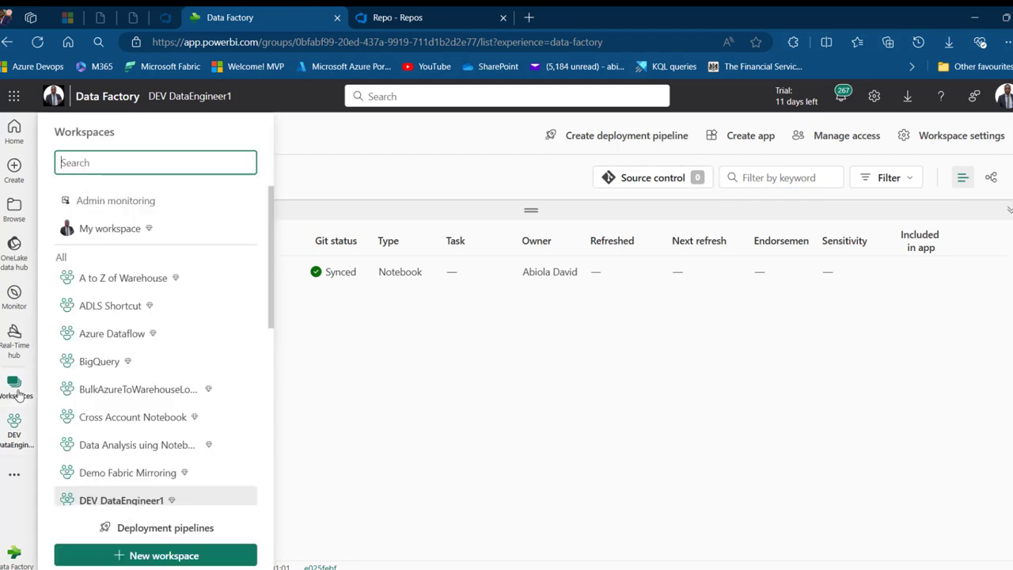
left_click(147, 555)
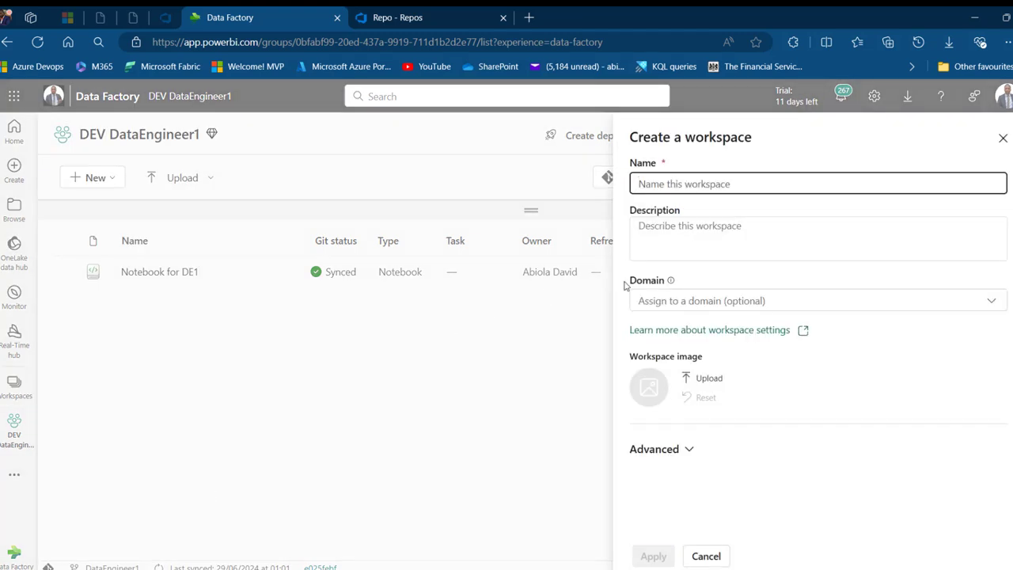
type("PROD")
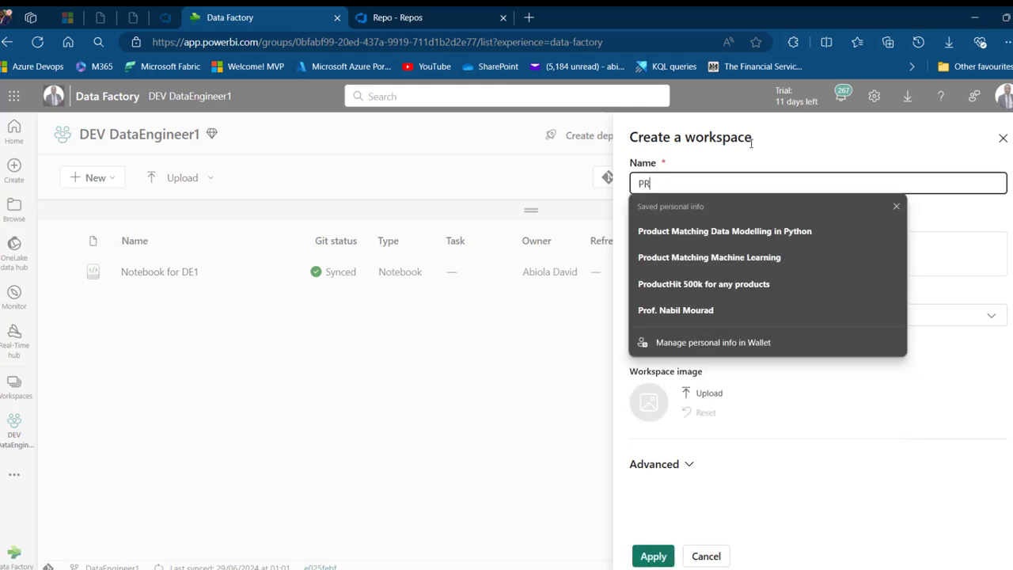
left_click(653, 556)
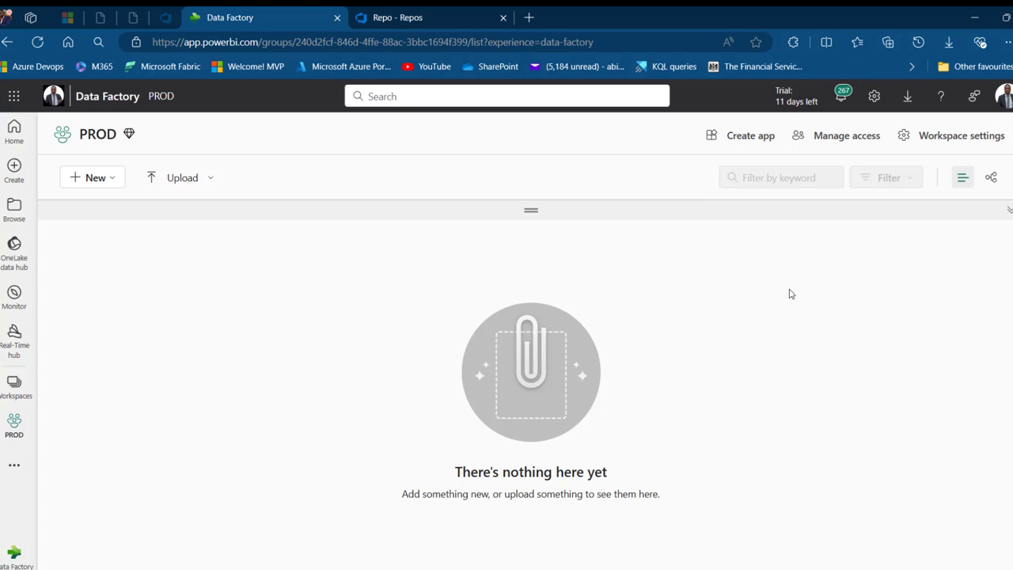
Step: Connect and sync the PROD workspace with the main branch of Repo in the Data Engineering project under the available Azure DevOps organization
left_click(957, 139)
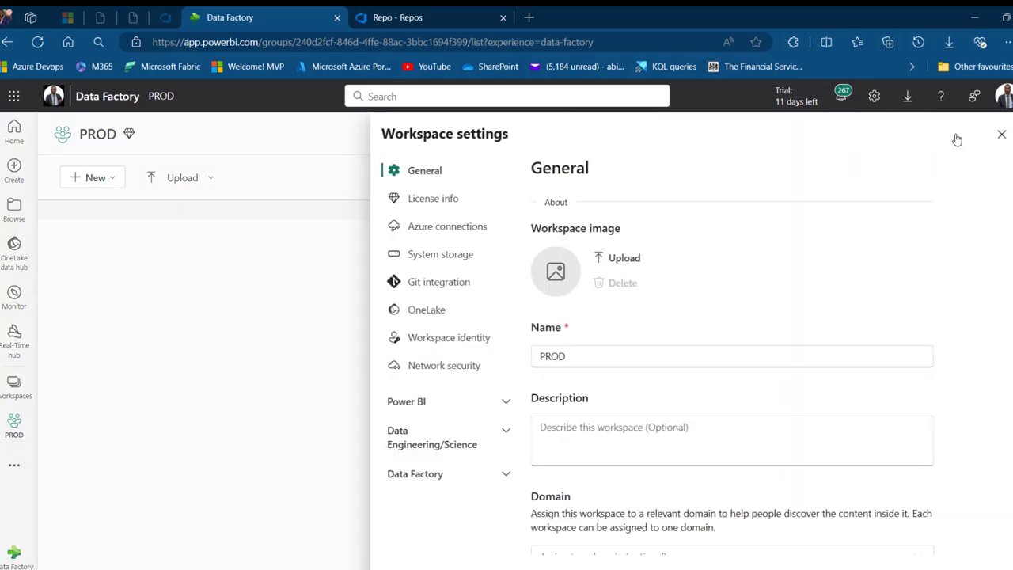
left_click(455, 284)
left_click(679, 384)
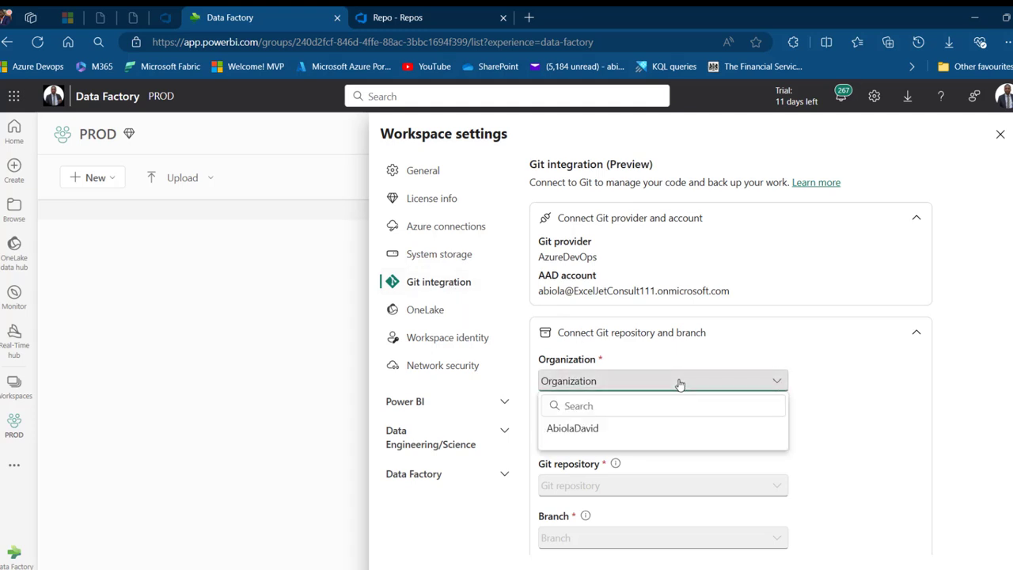
left_click(595, 430)
left_click(670, 435)
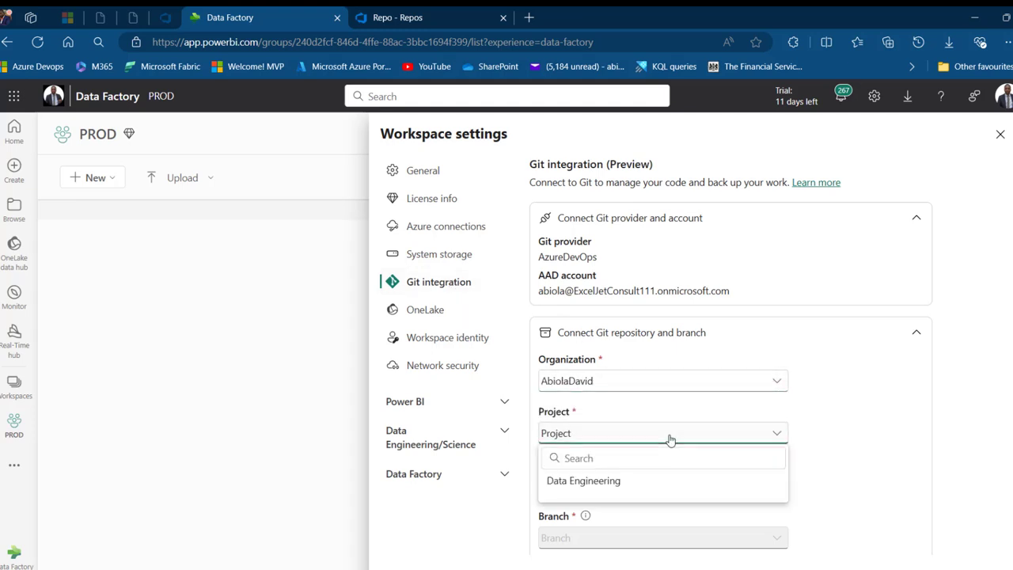
left_click(576, 483)
left_click(665, 482)
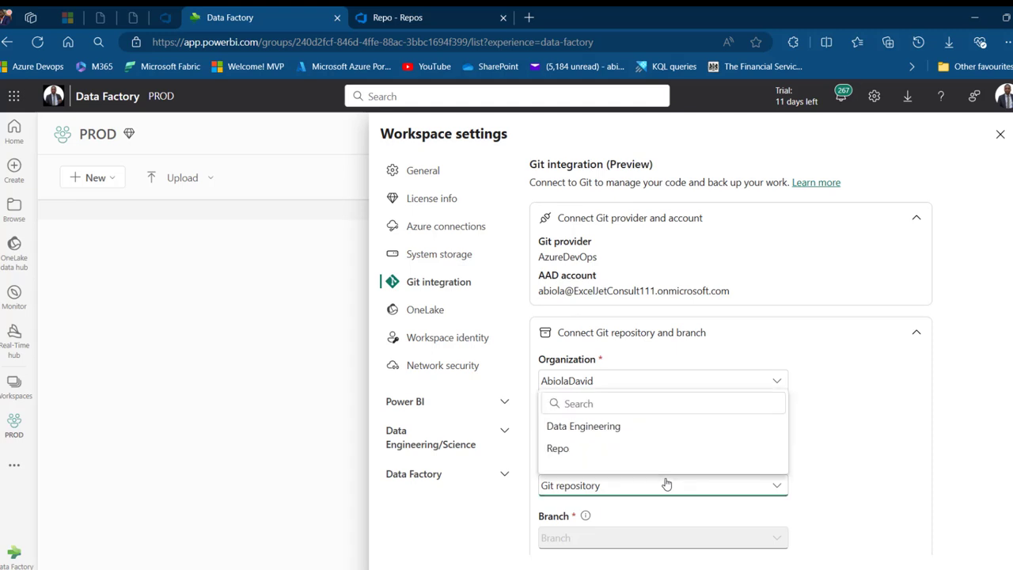
left_click(565, 451)
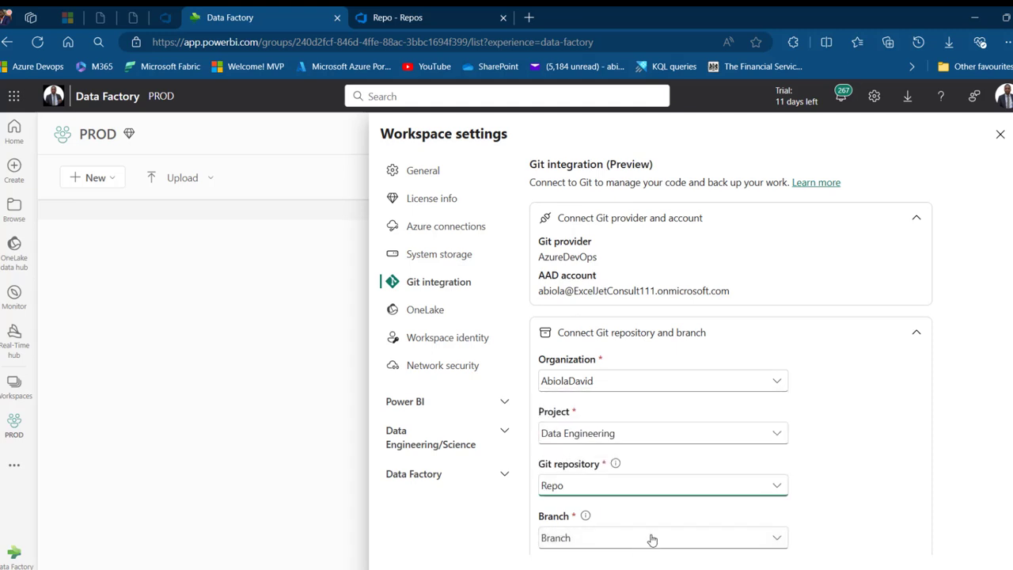
left_click(650, 538)
left_click(557, 476)
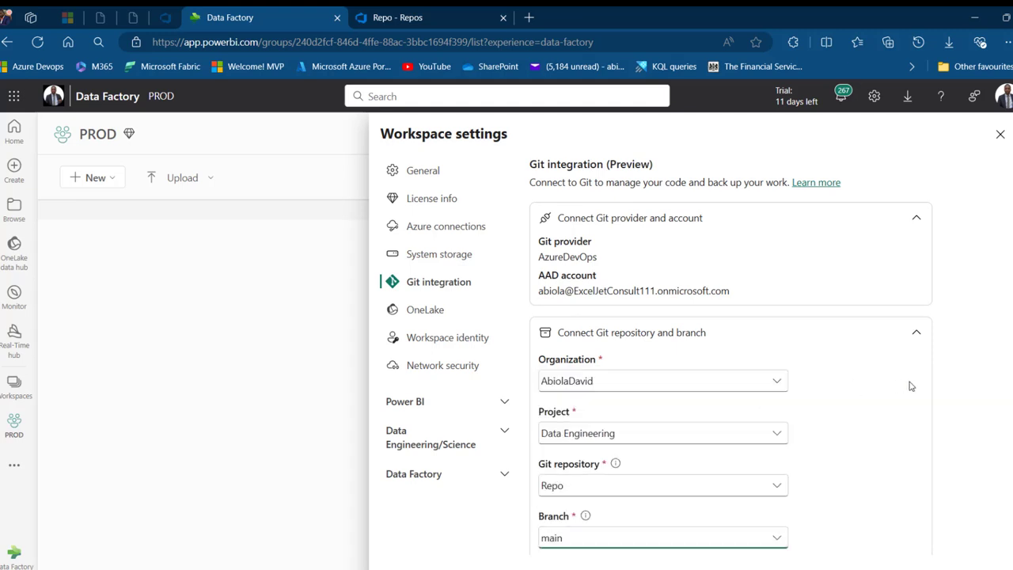
scroll(728, 357, "down", 2)
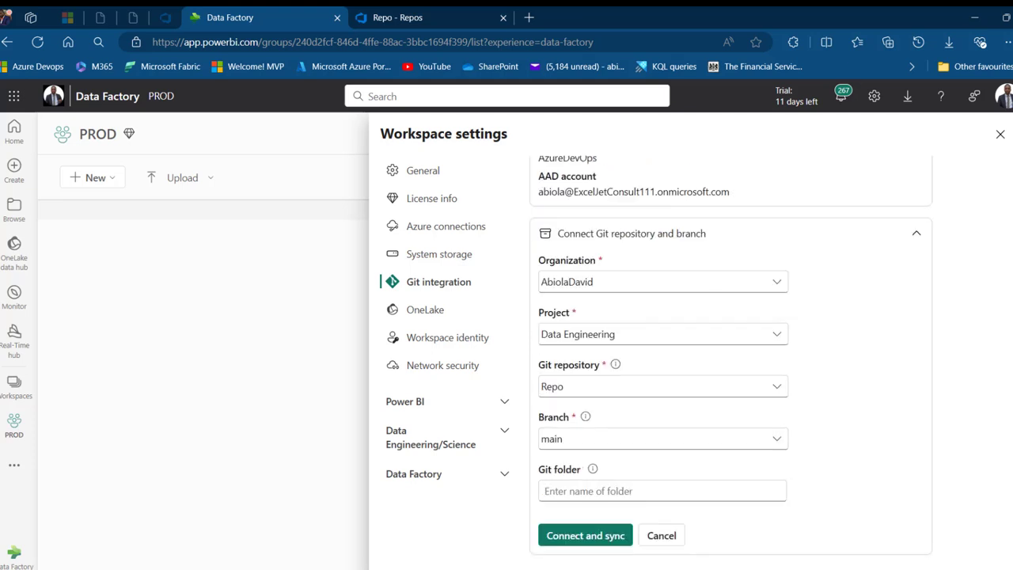
left_click(585, 535)
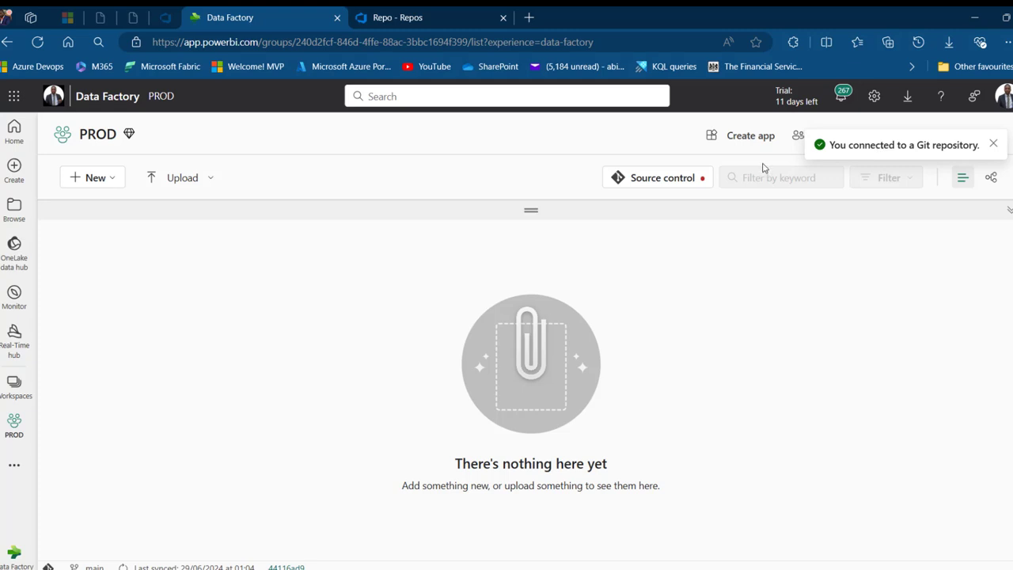
Step: Switch to Azure DevOps, start a pull request from DataEngineer1 into main and review its changed files and commits
left_click(434, 13)
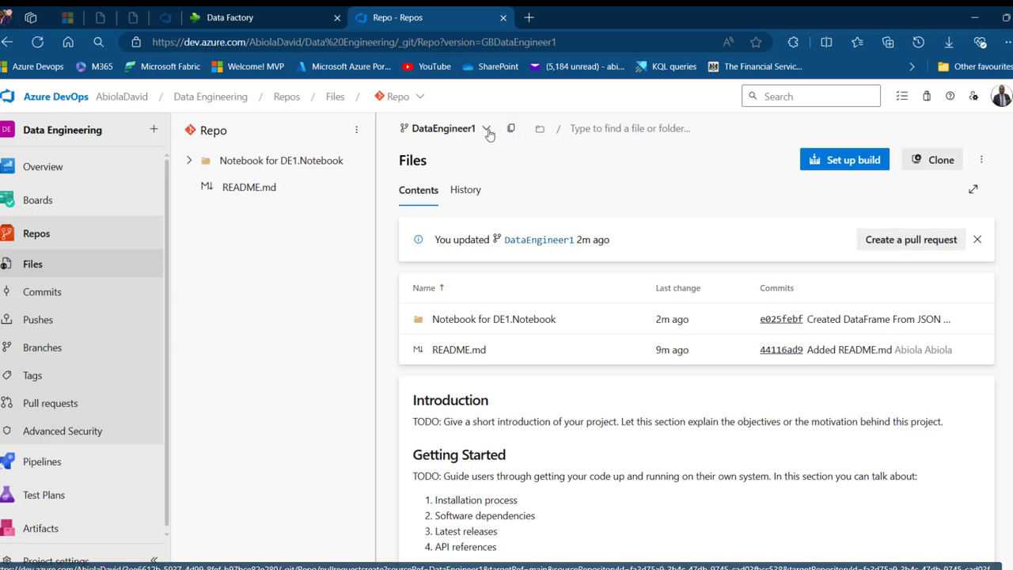
left_click(920, 240)
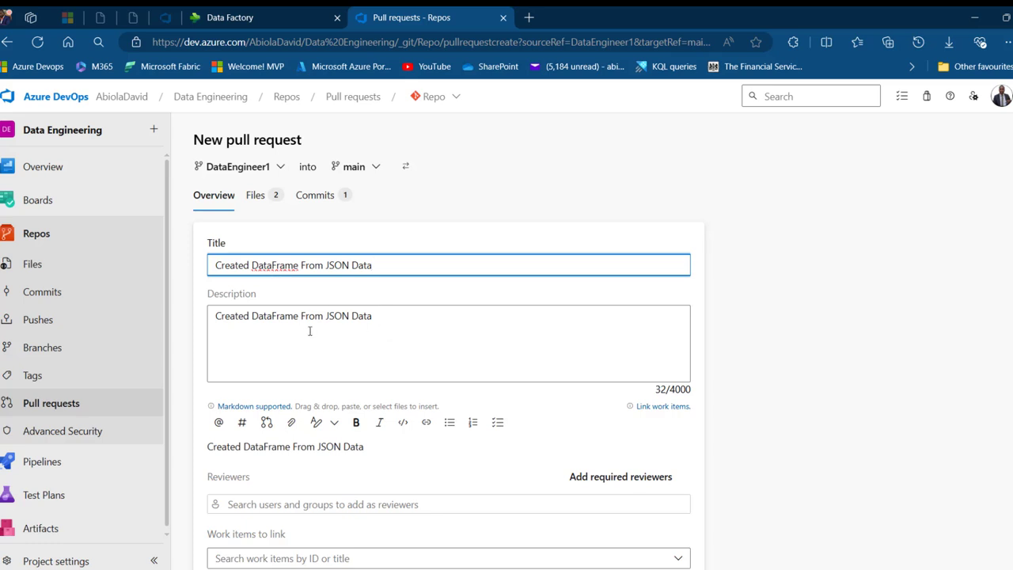
left_click(255, 196)
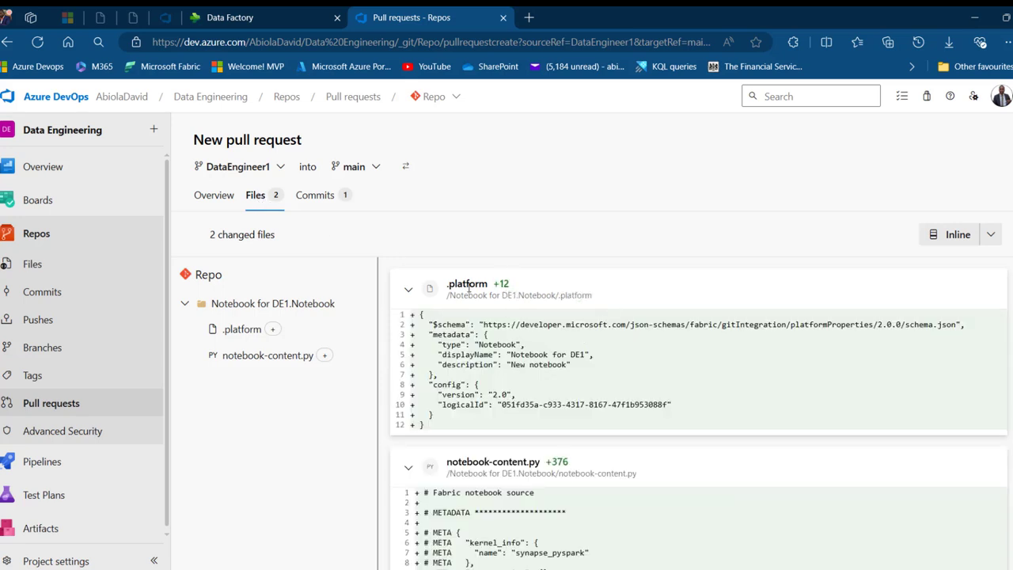
left_click_drag(598, 420, 443, 325)
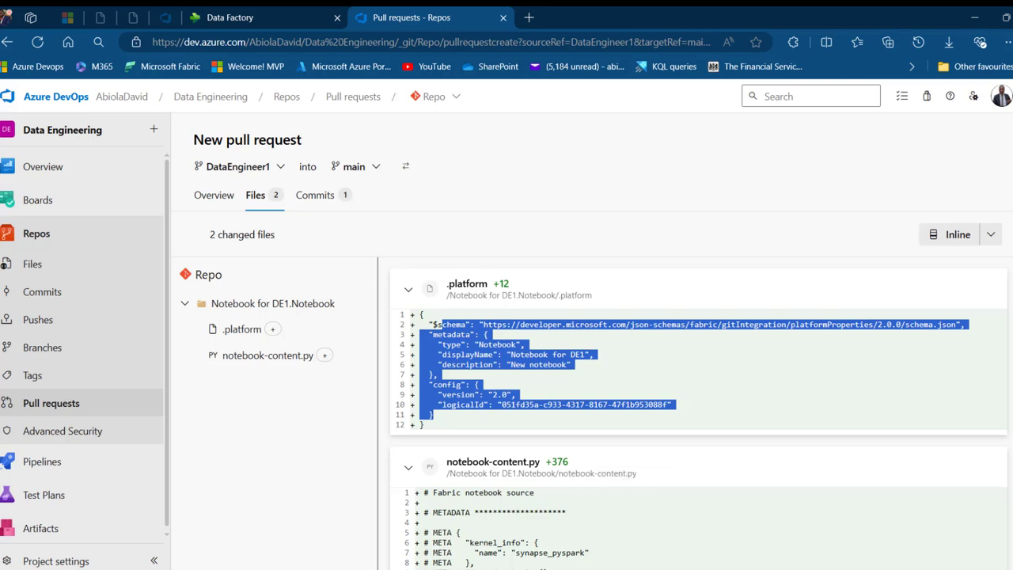
scroll(696, 428, "down", 20)
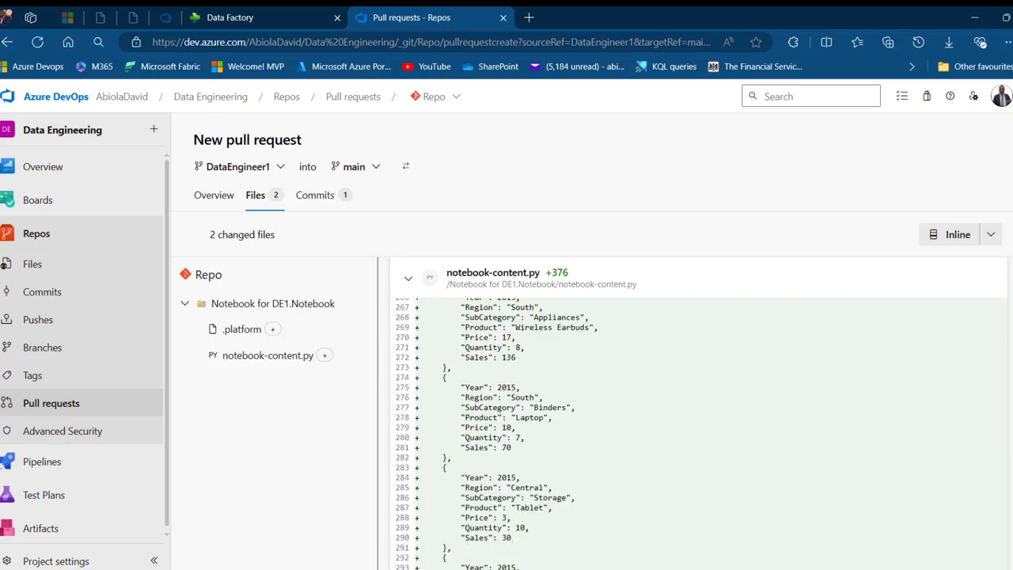
scroll(696, 428, "down", 10)
scroll(697, 427, "up", 20)
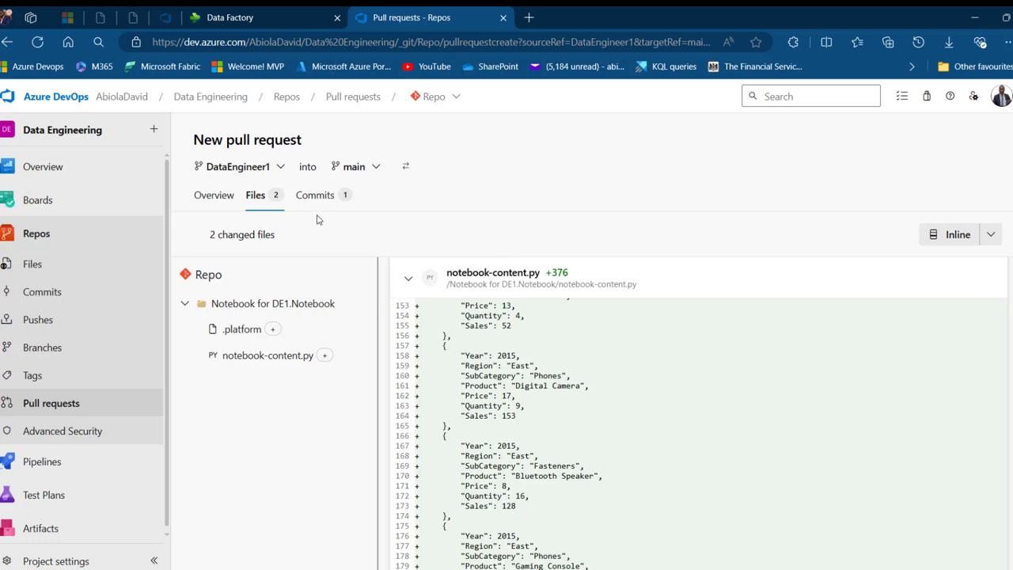
left_click(316, 200)
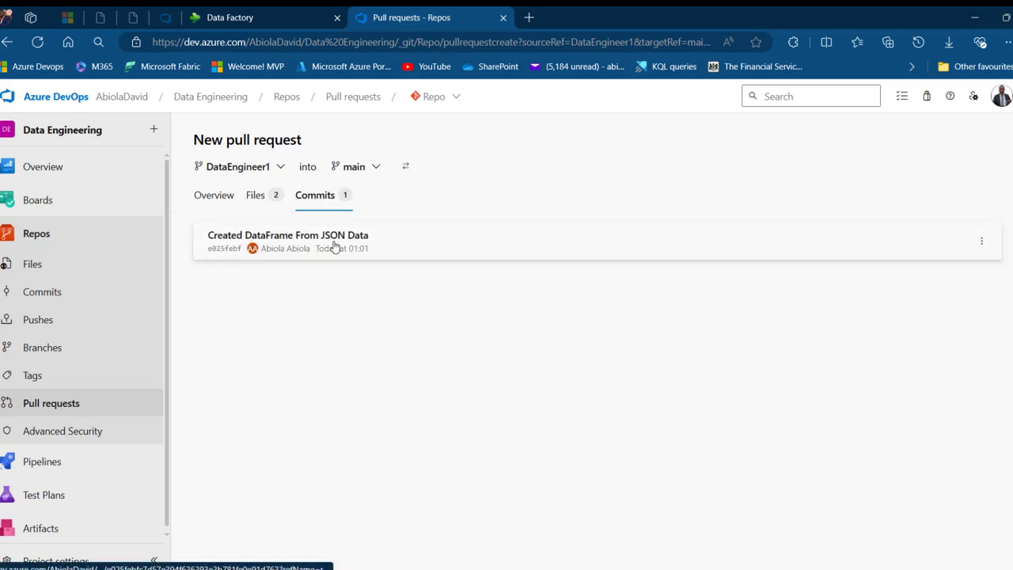
Step: Add the suggested user as a reviewer and create the pull request from DataEngineer1 into main
left_click(212, 198)
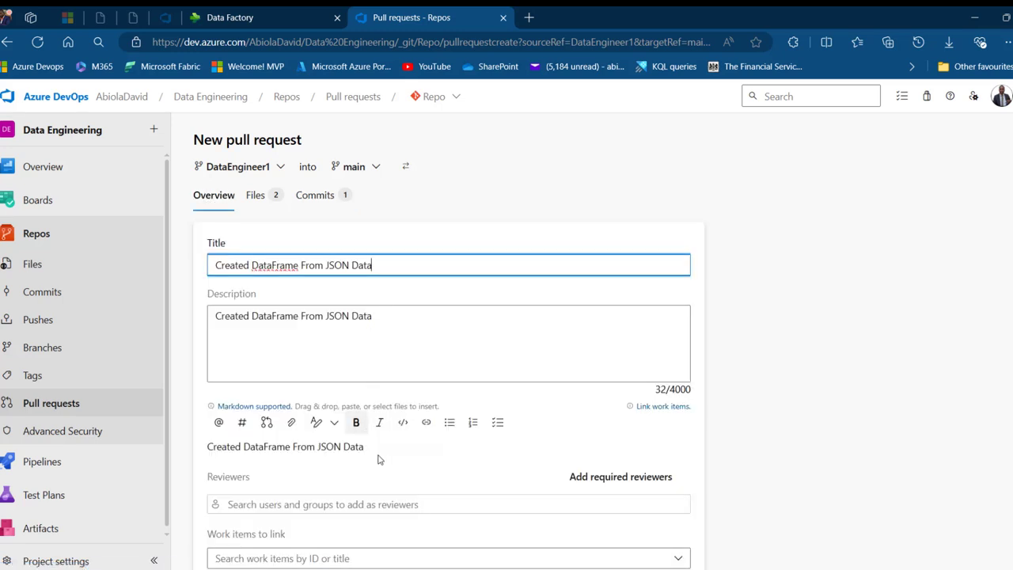
left_click(354, 510)
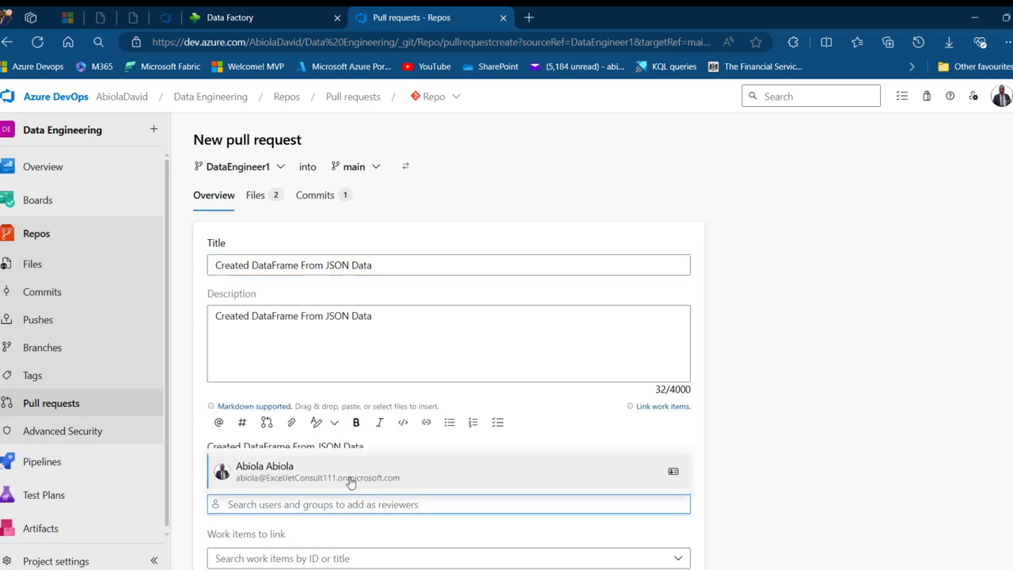
left_click(331, 475)
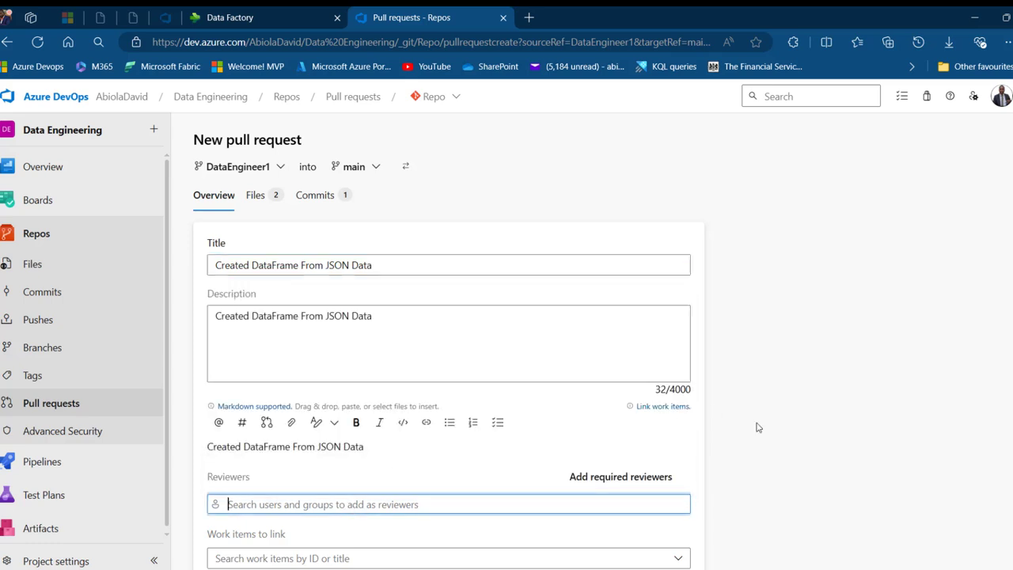
scroll(448, 356, "down", 1)
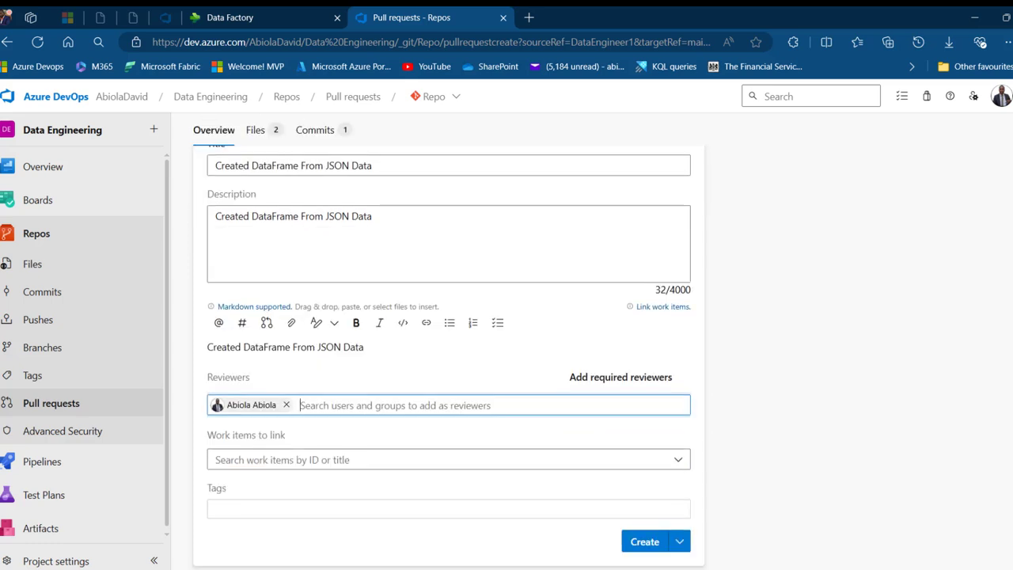
left_click(643, 544)
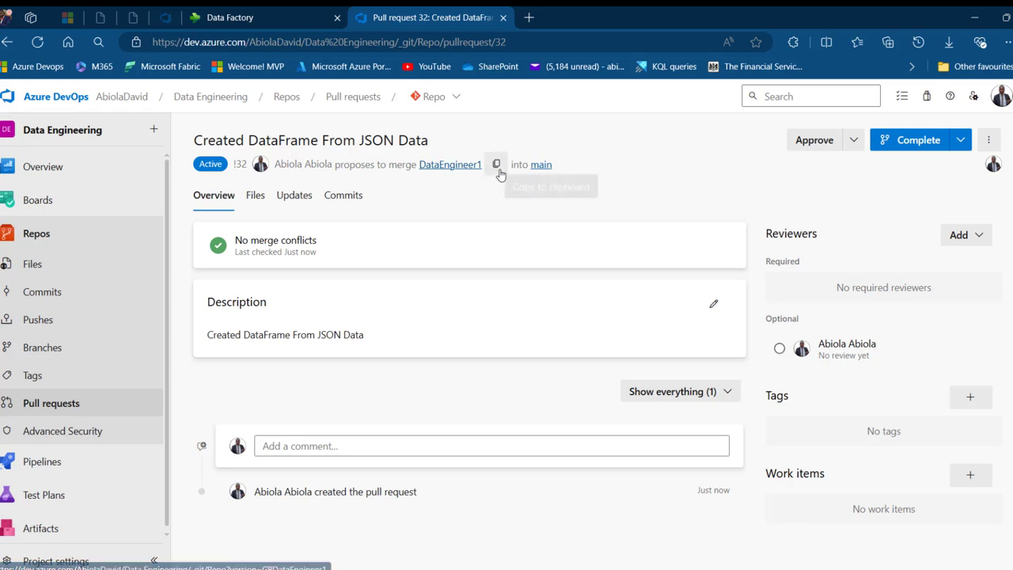
Step: Approve the pull request and complete it with the Merge (no fast forward) type, keeping the DataEngineer1 branch
left_click(854, 147)
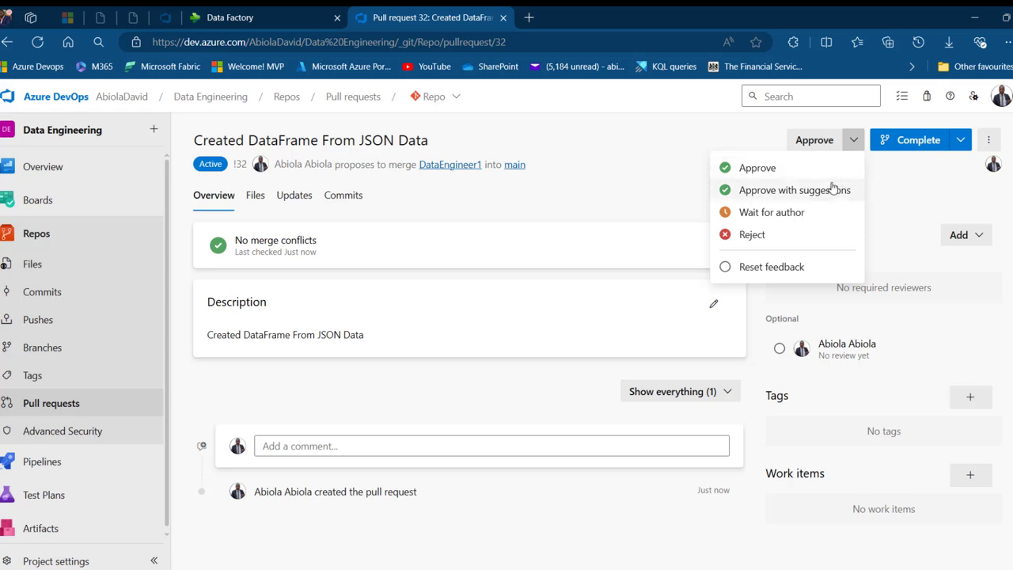
left_click(765, 171)
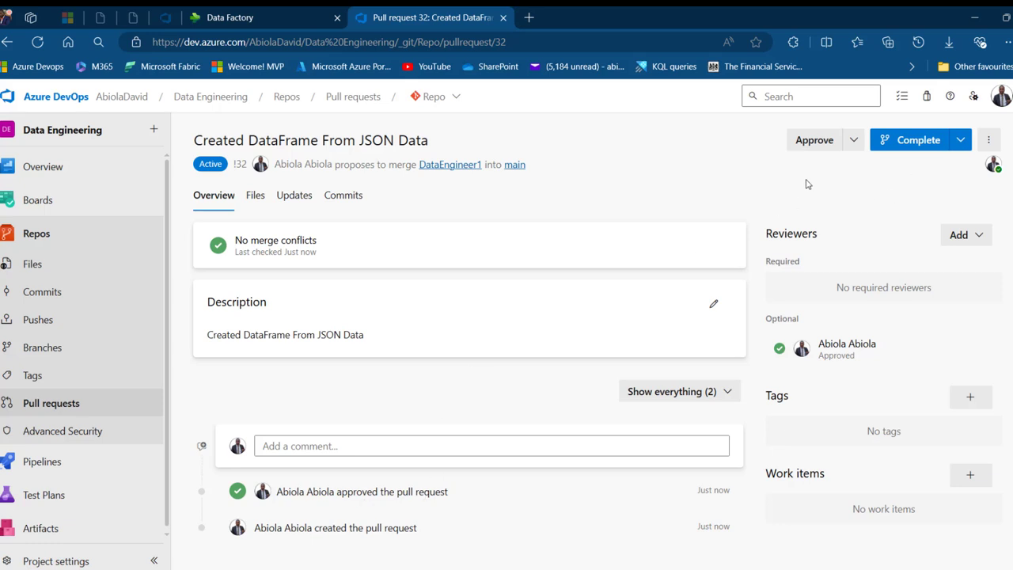
left_click(919, 140)
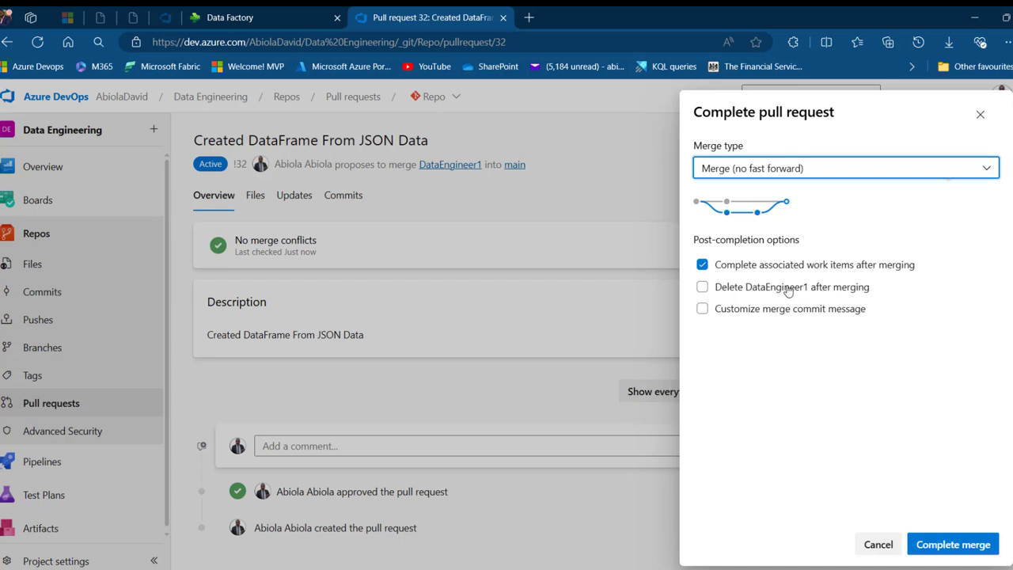
left_click(954, 544)
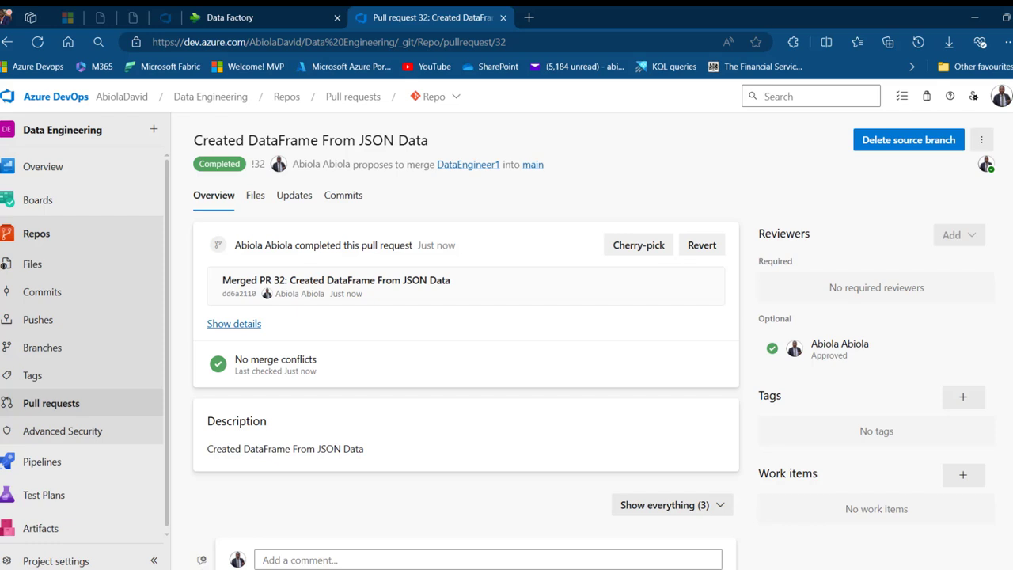
scroll(357, 518, "down", 1)
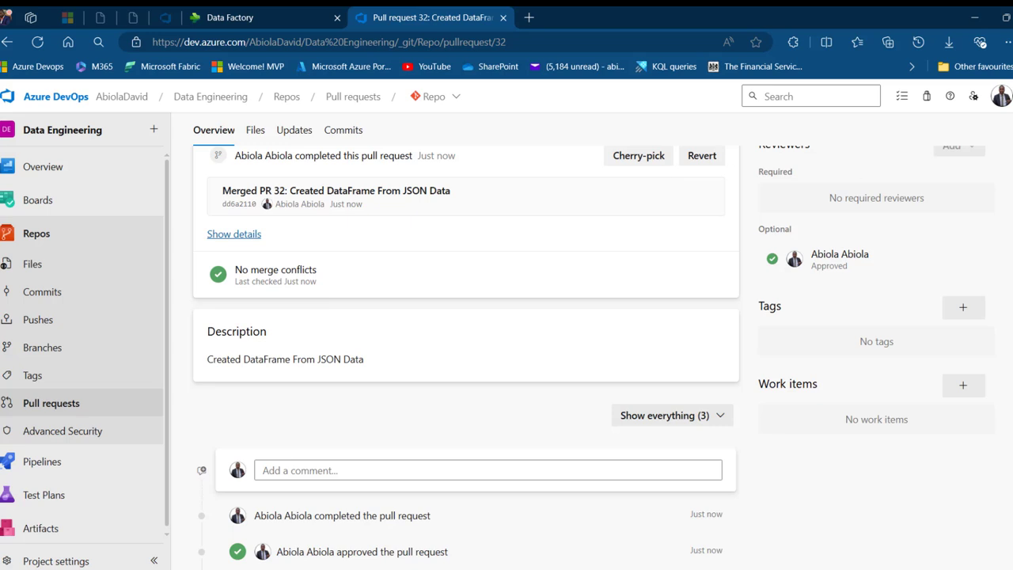
scroll(465, 356, "up", 1)
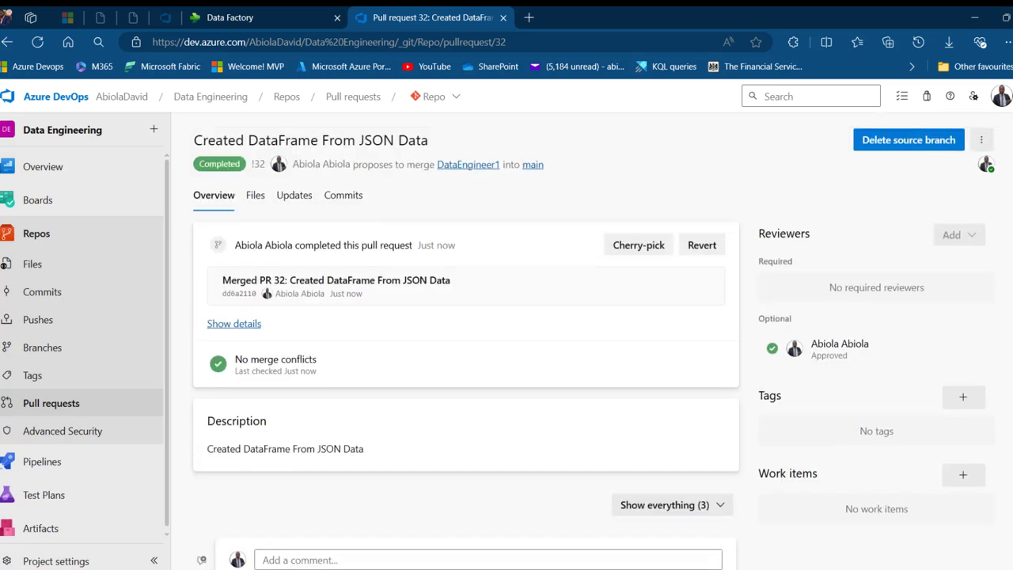
Step: Examine notebook-content.py in the main branch's Notebook for DE1.Notebook folder, including its contents, commit history and side-by-side comparison
left_click(558, 164)
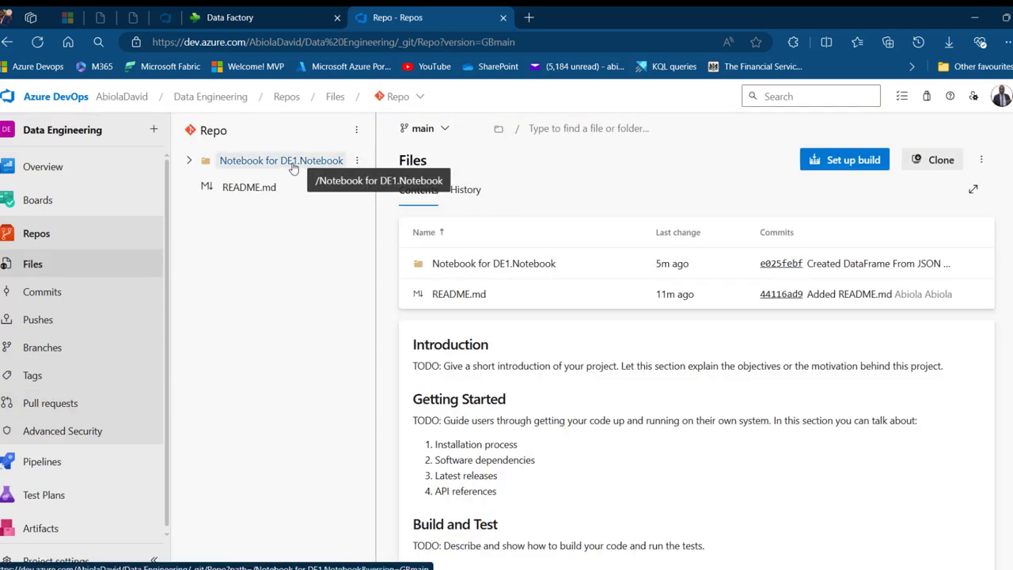
left_click(293, 162)
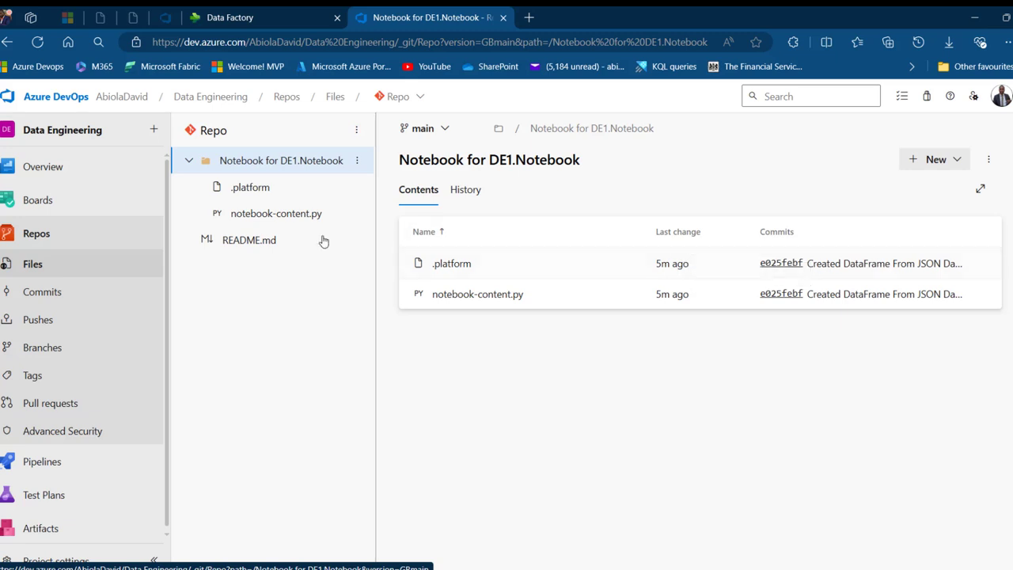
left_click(267, 217)
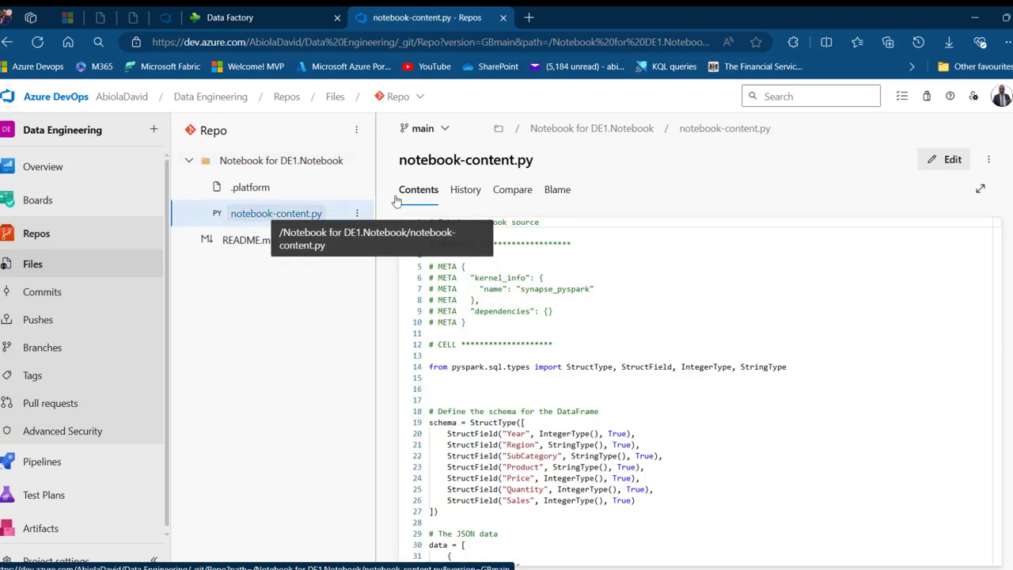
left_click(465, 190)
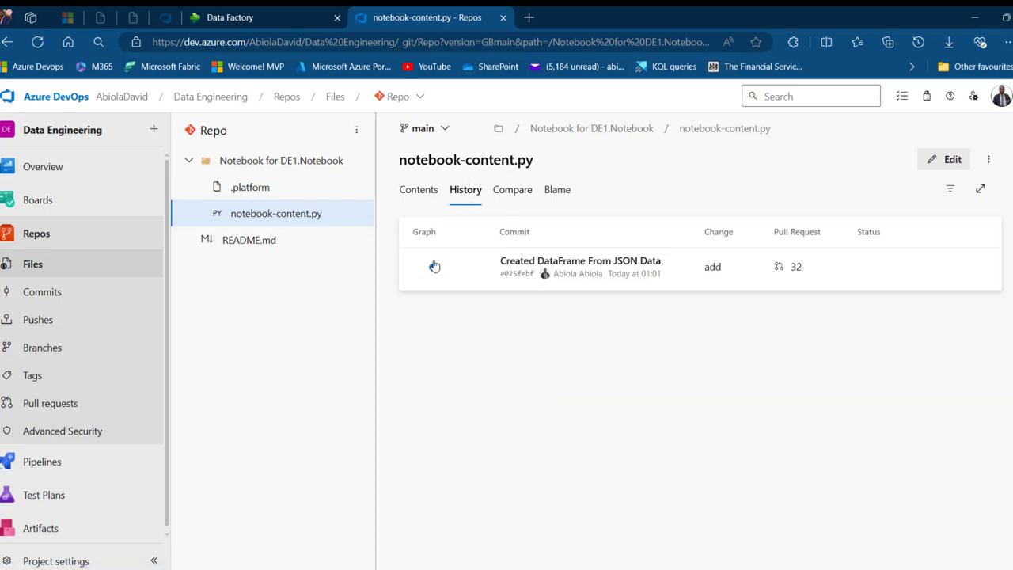
left_click(526, 197)
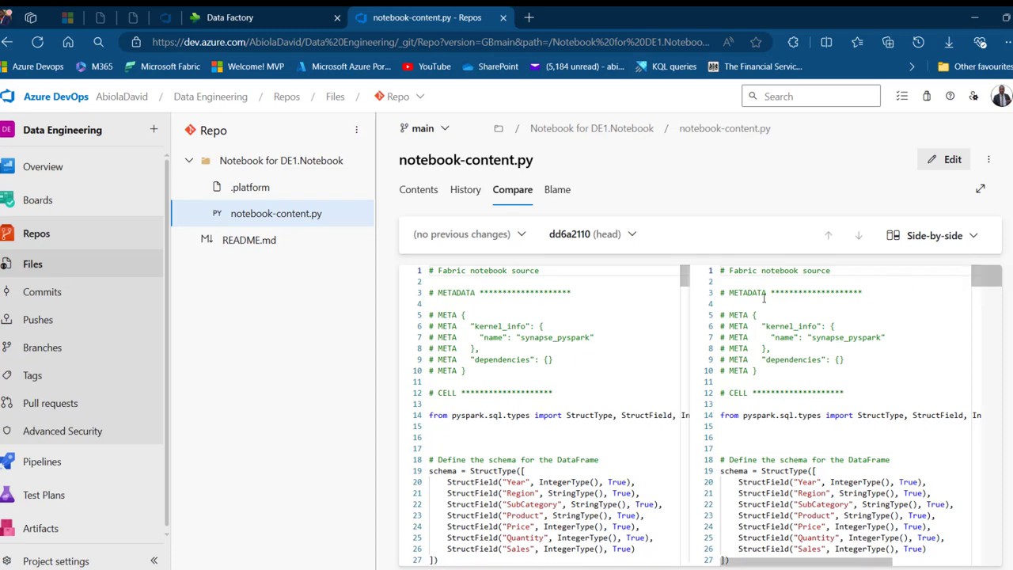
Step: Switch to Microsoft Fabric, refresh the PROD workspace and apply all incoming Git updates from main
left_click(274, 11)
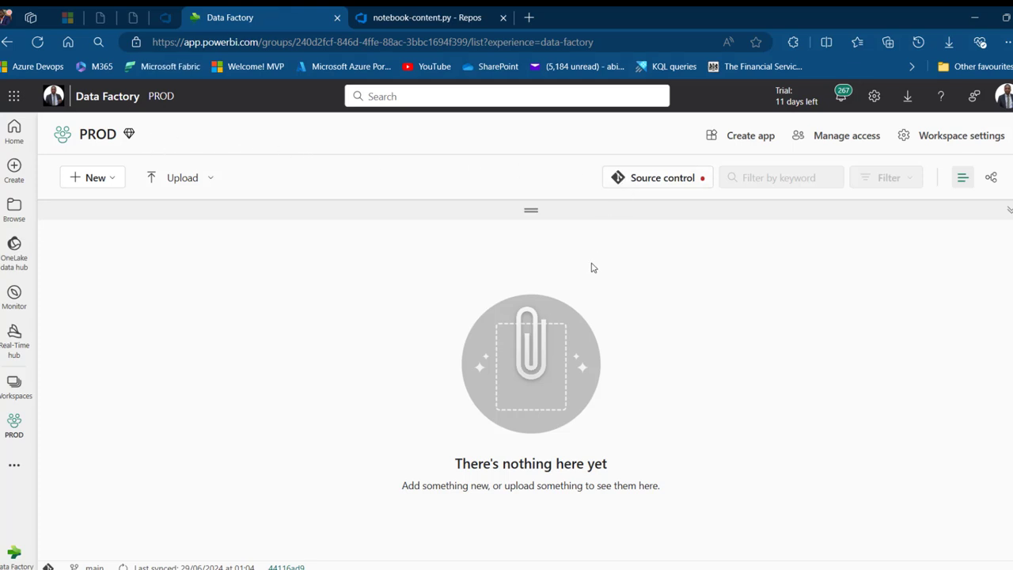
key("F5")
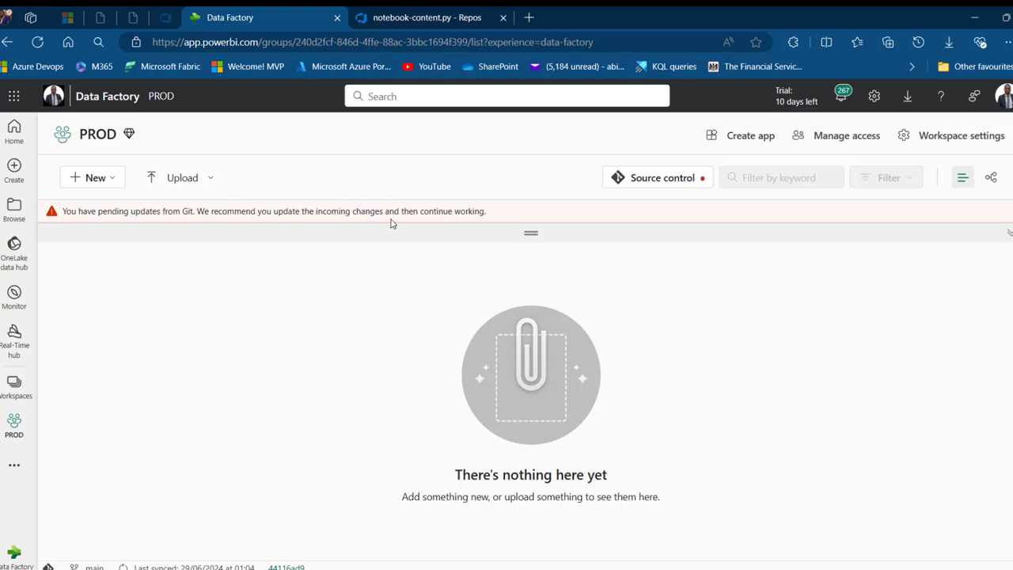
left_click(664, 181)
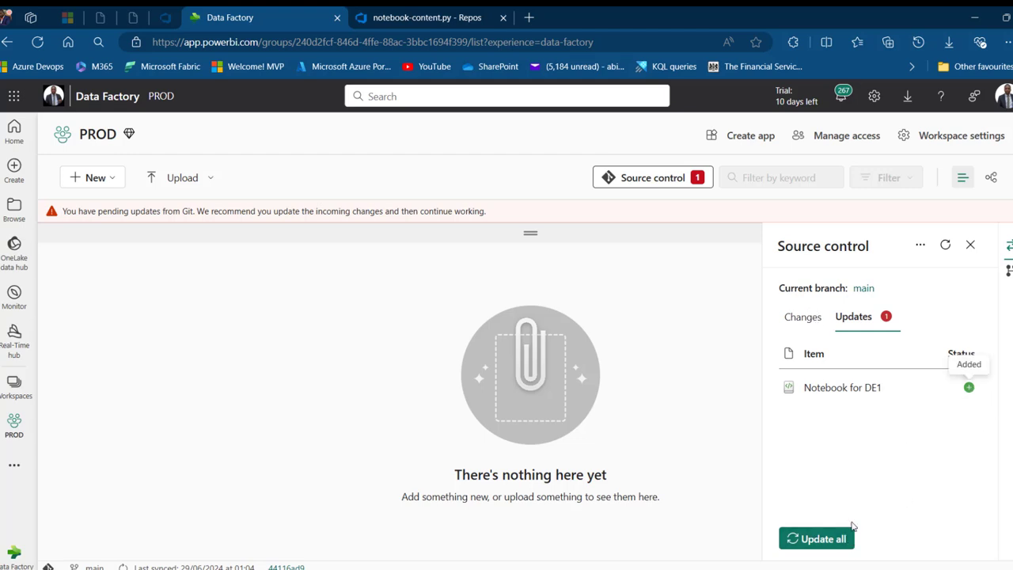
left_click(811, 540)
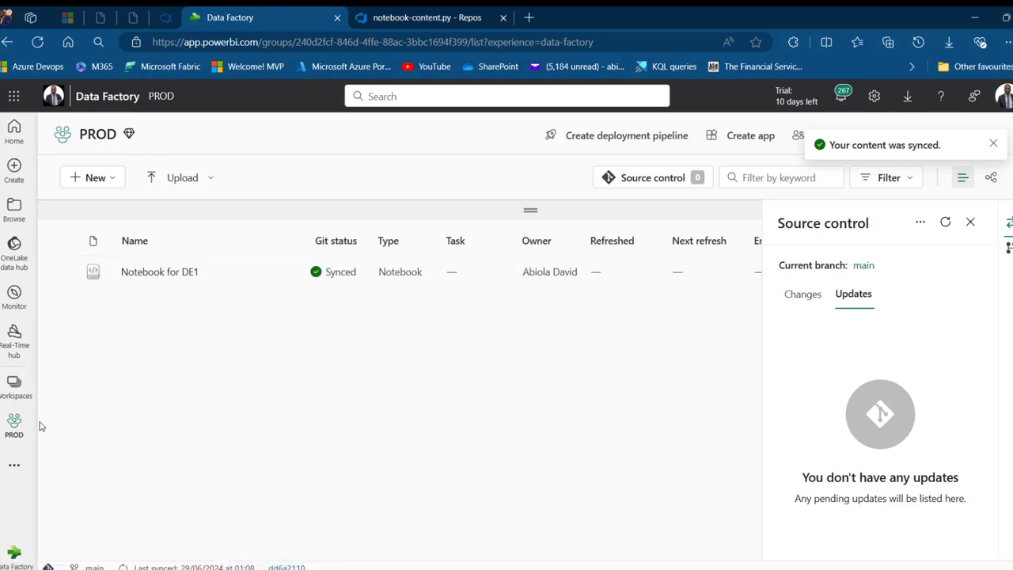
Step: Search the existing workspaces for DEV and create a new workspace named DEV DataEntgineer2
left_click(14, 389)
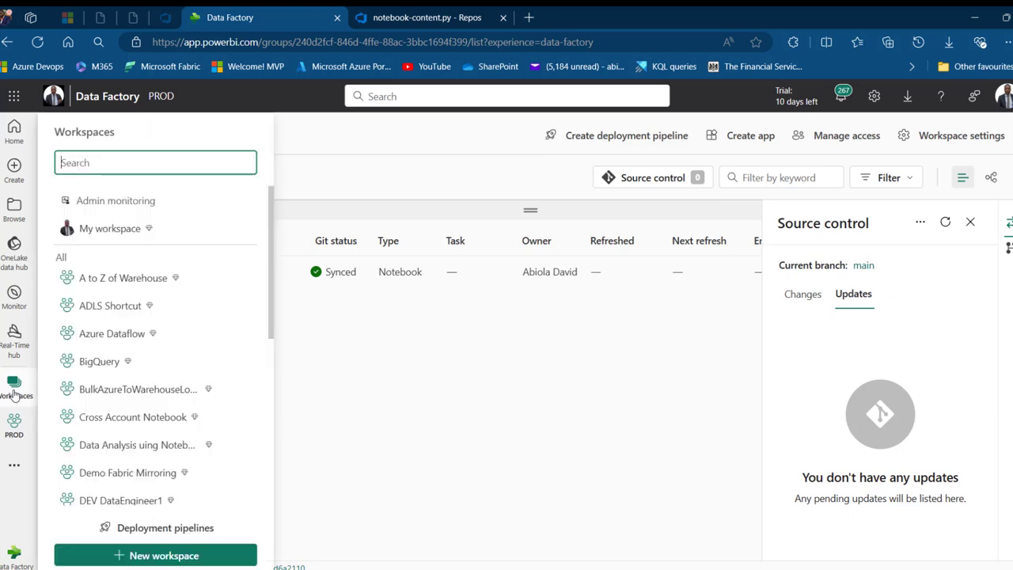
type("D")
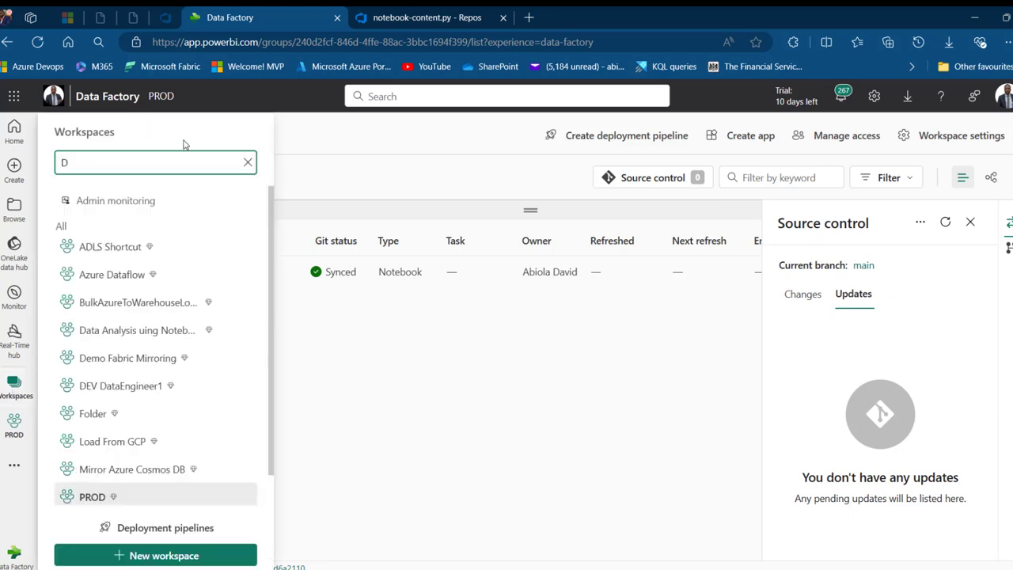
type("EV")
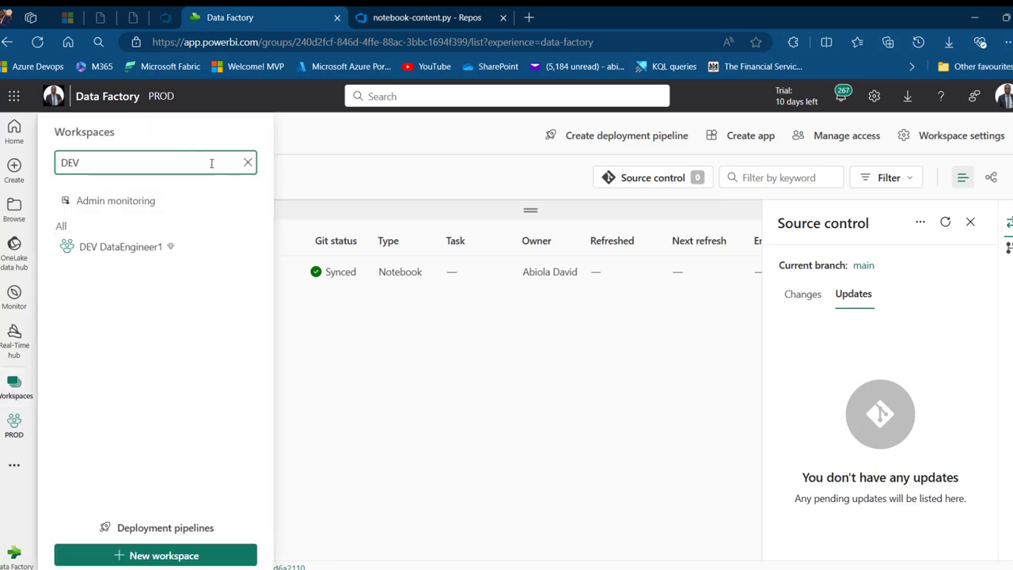
left_click(195, 556)
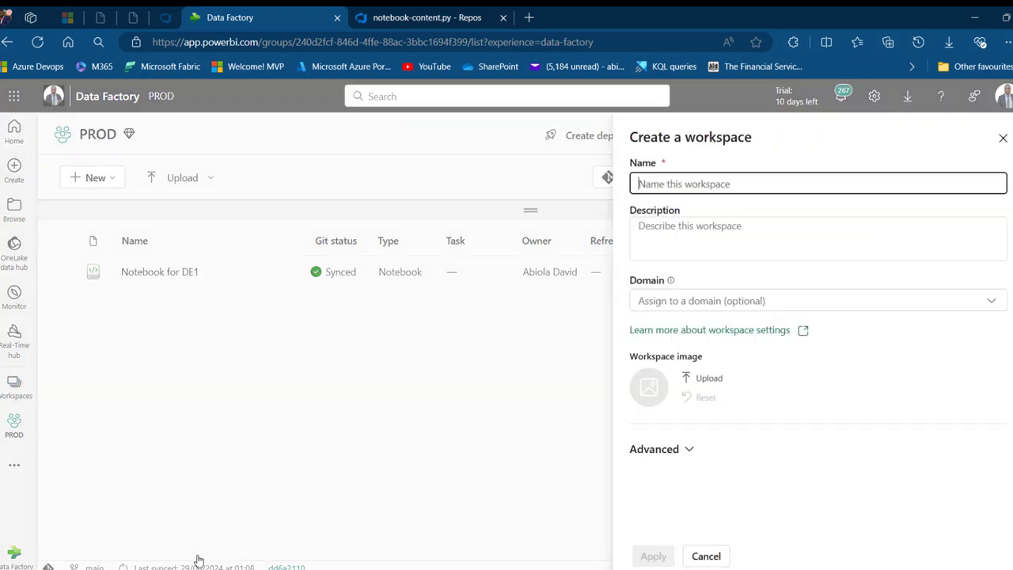
left_click(677, 183)
type("dev")
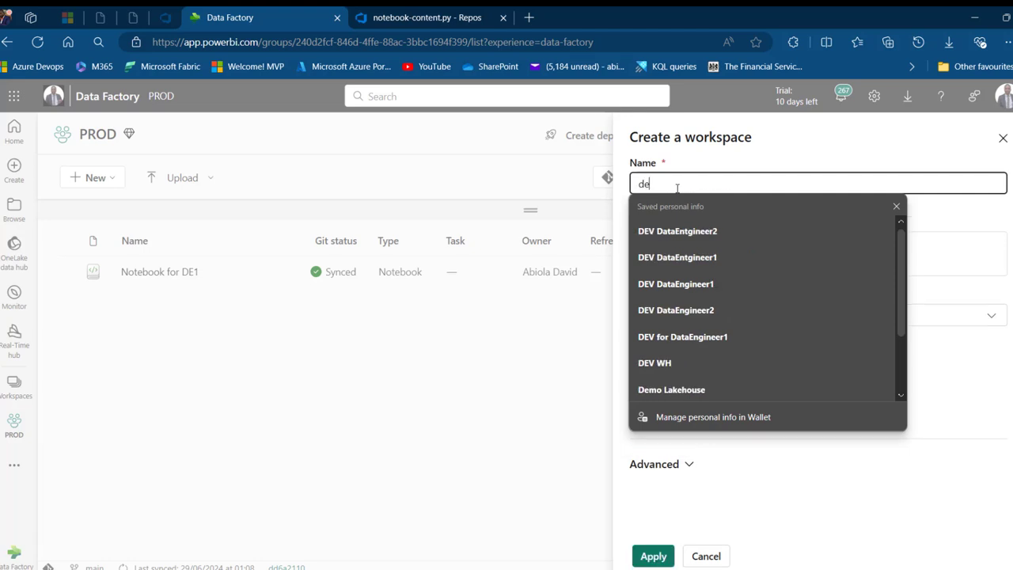
key("BackSpace")
key("BackSpace")
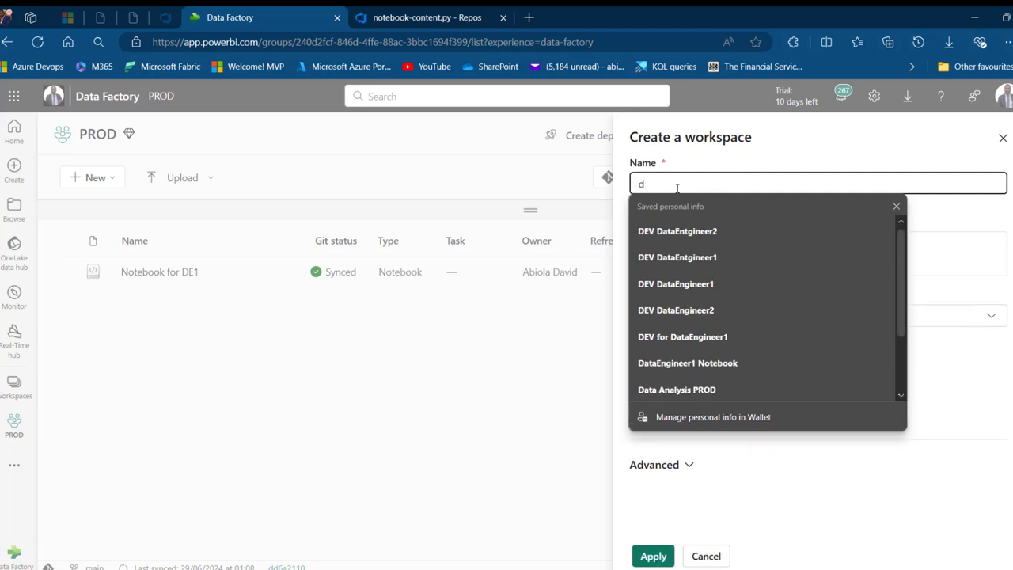
left_click(704, 234)
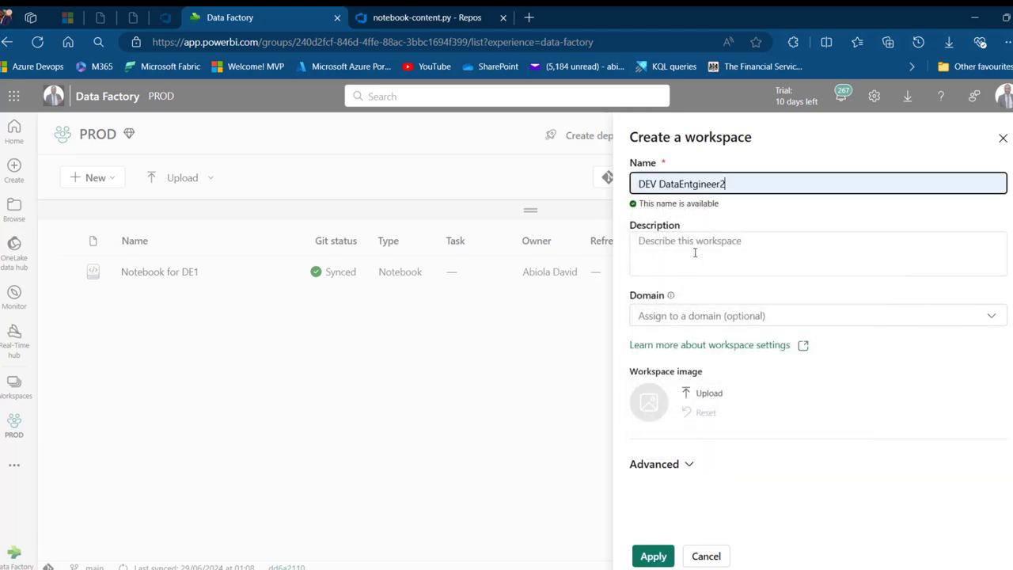
left_click(657, 556)
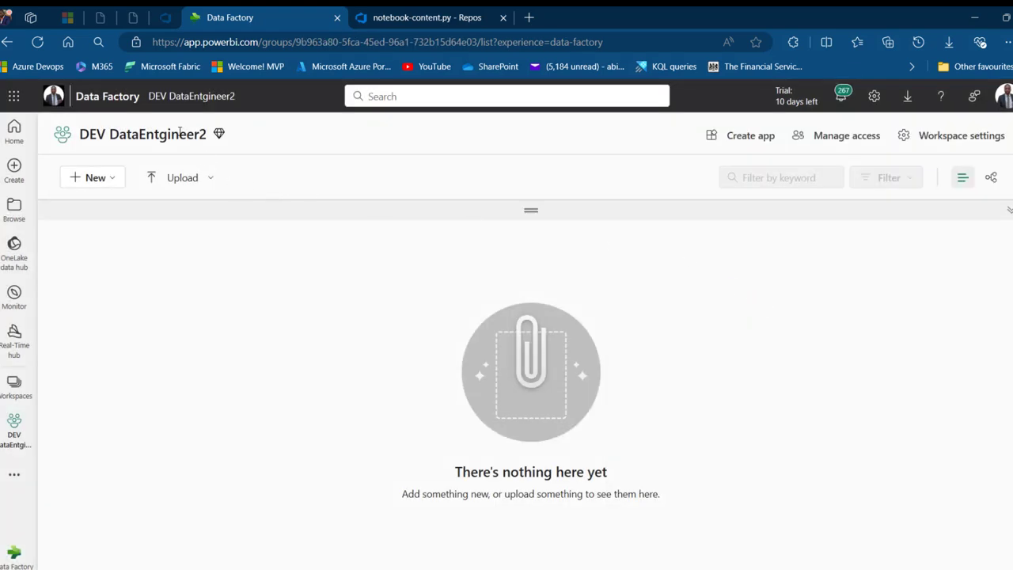
Step: Correct the spelling of the new workspace's name to DEV DataEngineer2 in its settings
left_click(979, 141)
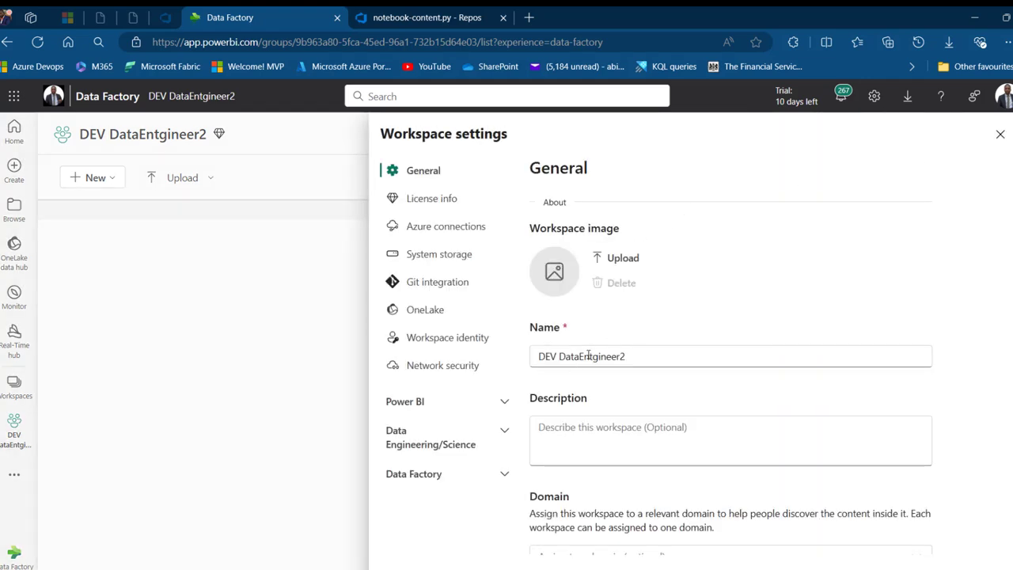
left_click(589, 357)
key("Delete")
left_click(577, 317)
Step: Connect and sync the workspace with the DataEngineer2 branch of the Repo repository in the existing Azure DevOps organization's Data Engineering project
left_click(436, 289)
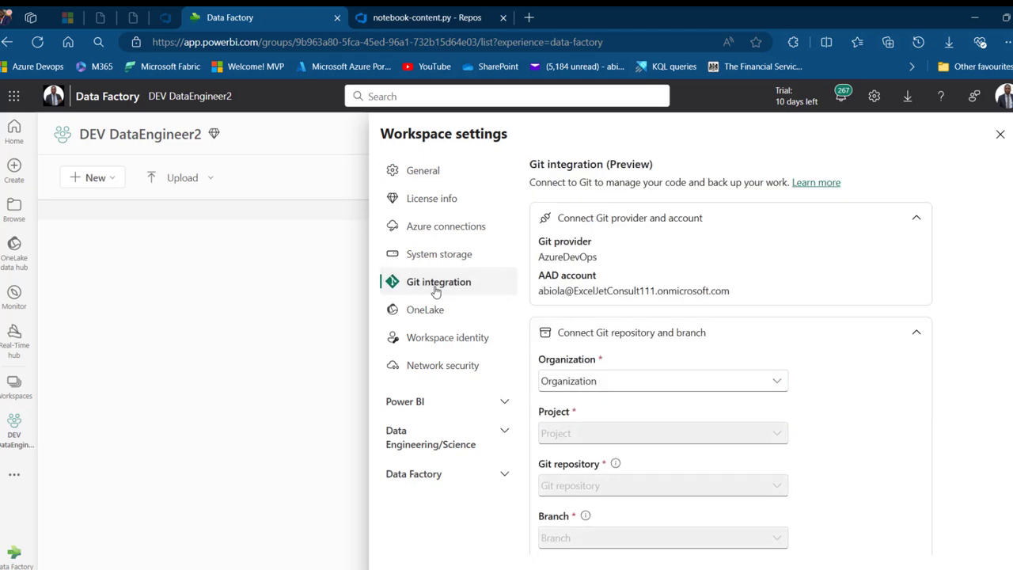
left_click(768, 381)
left_click(554, 427)
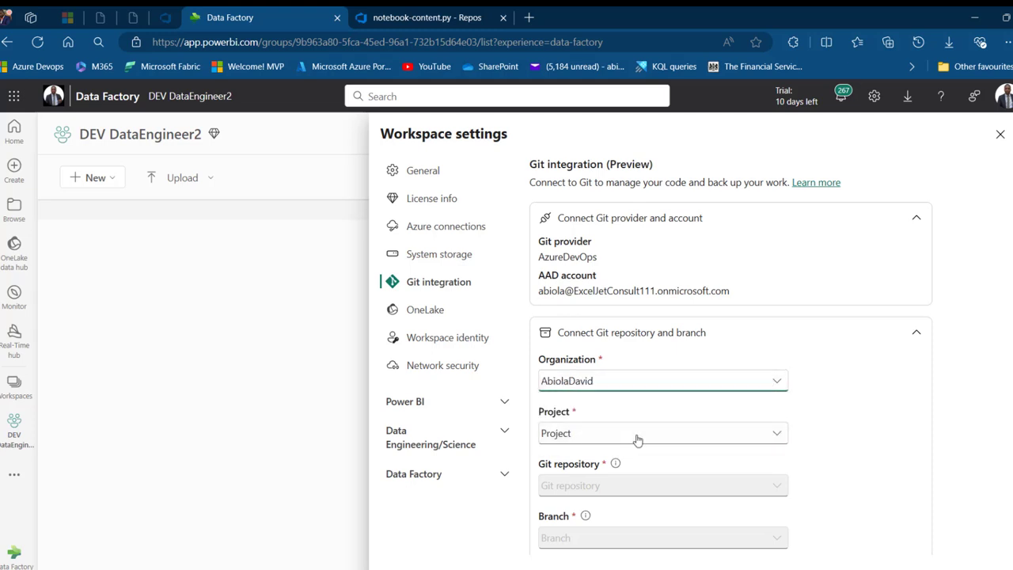
left_click(642, 434)
left_click(578, 481)
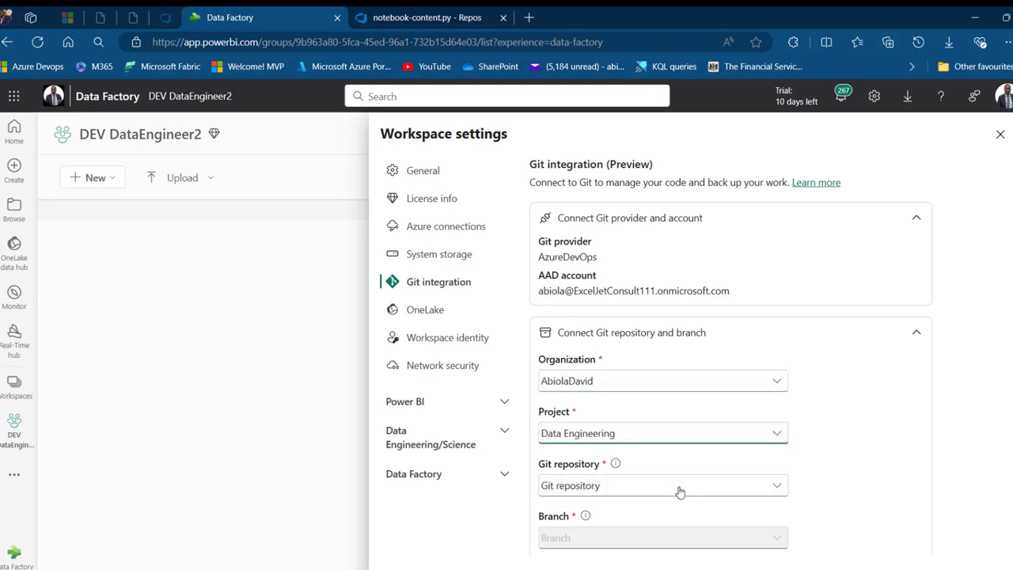
left_click(697, 489)
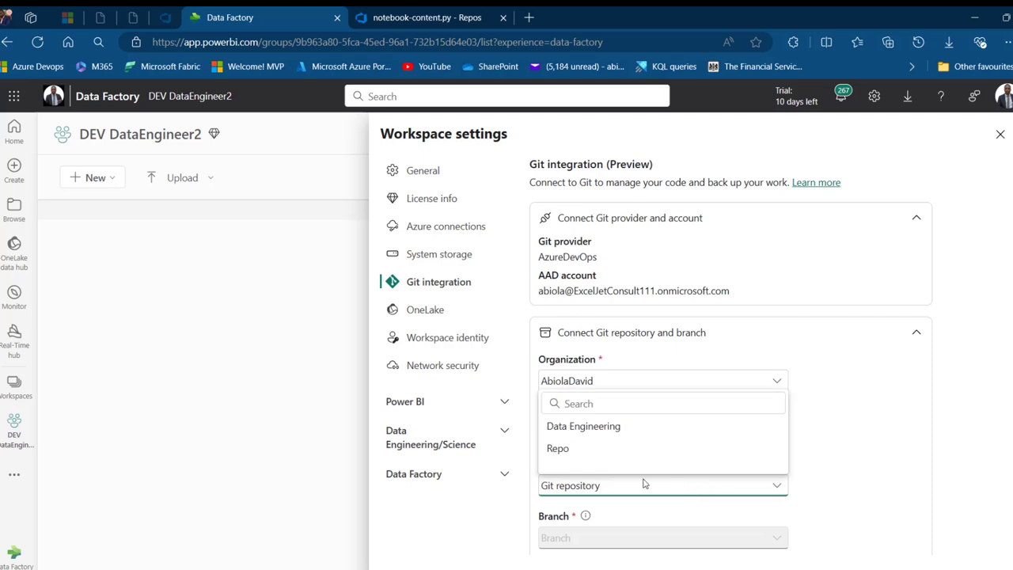
left_click(576, 453)
left_click(660, 538)
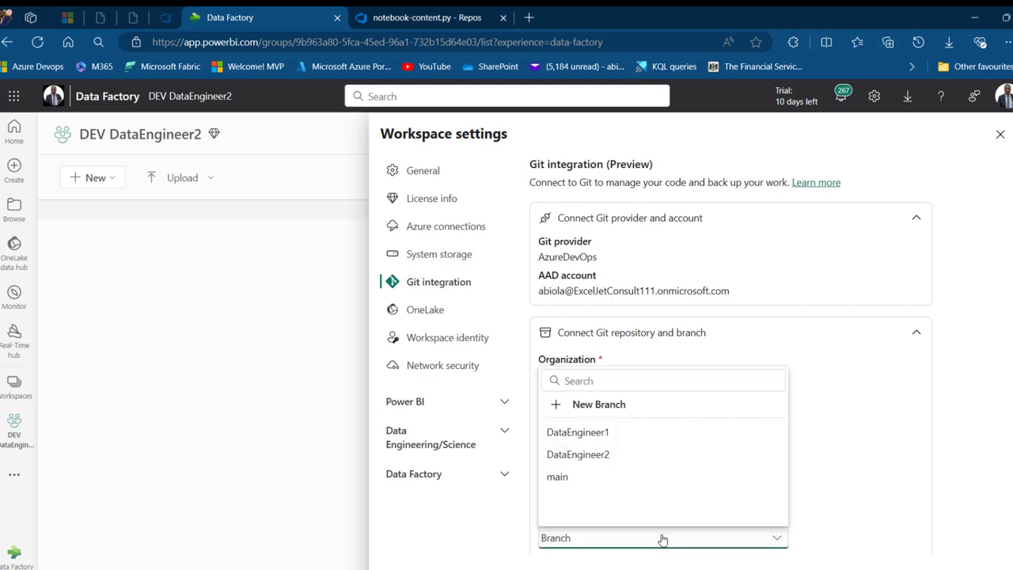
left_click(579, 459)
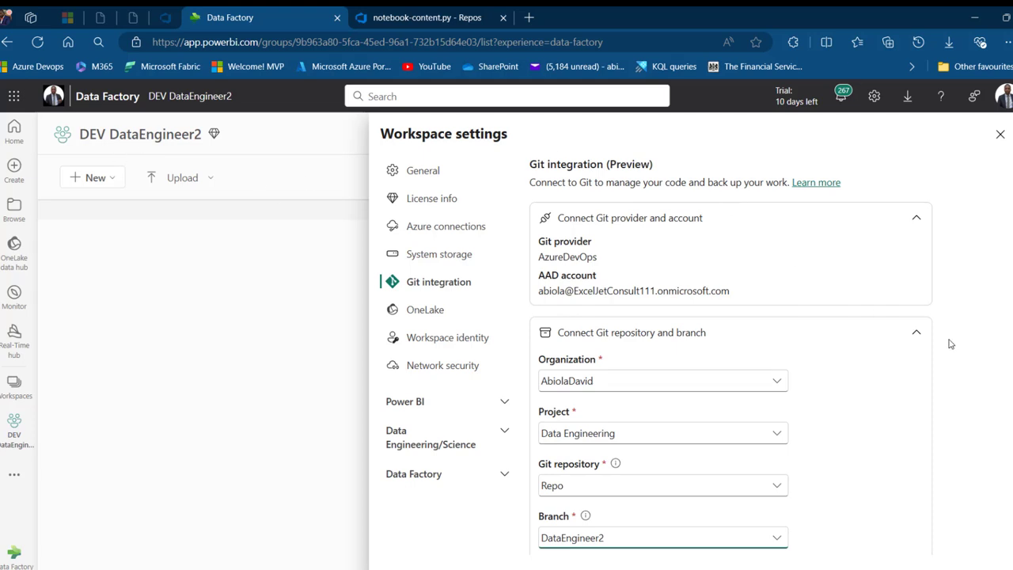
scroll(972, 356, "down", 2)
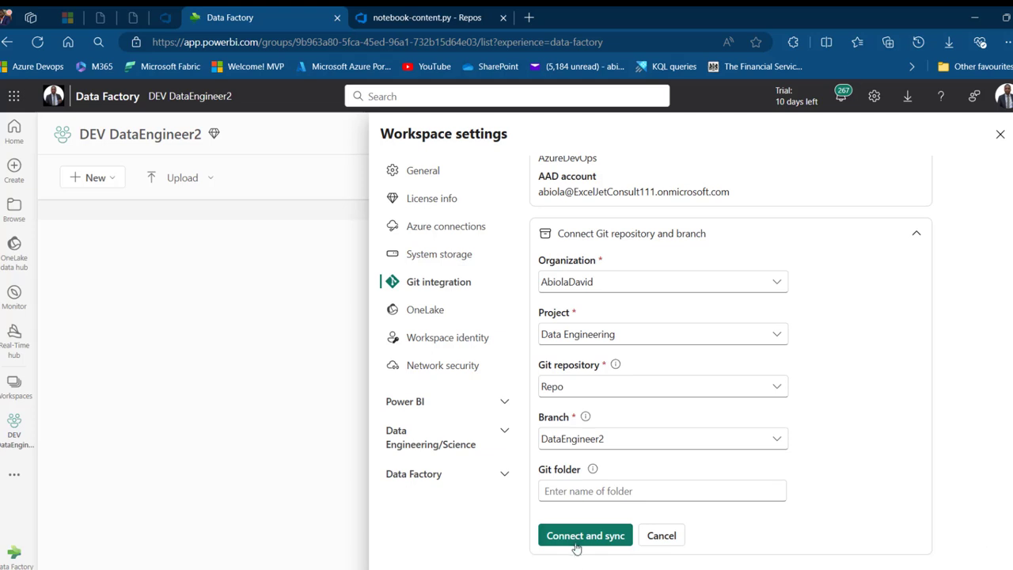
left_click(575, 536)
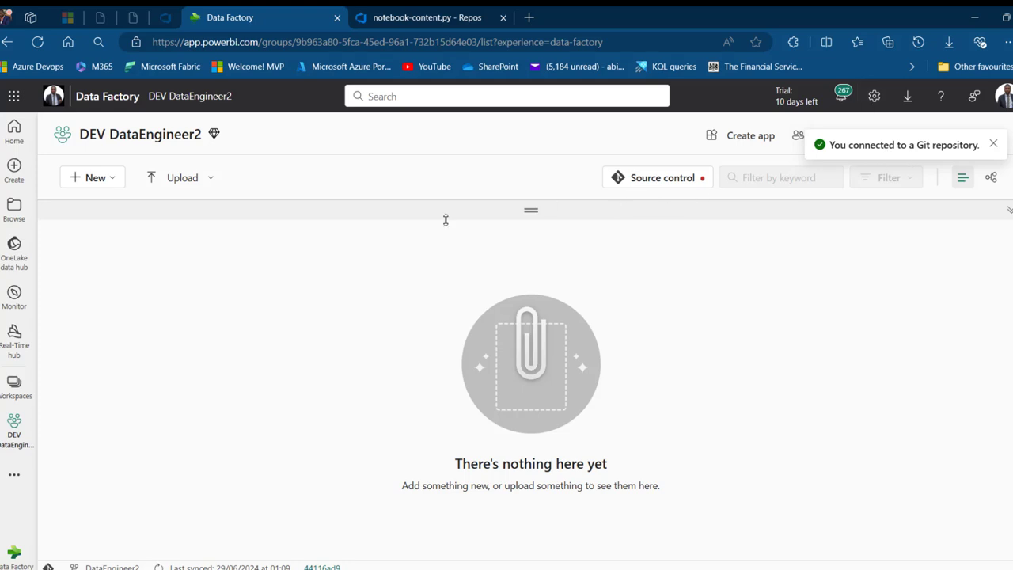
Step: Create a notebook in DEV DataEngineer2 and replace its first cell's placeholder with all the code from the "code for data engineer 2" Notepad file
left_click(104, 182)
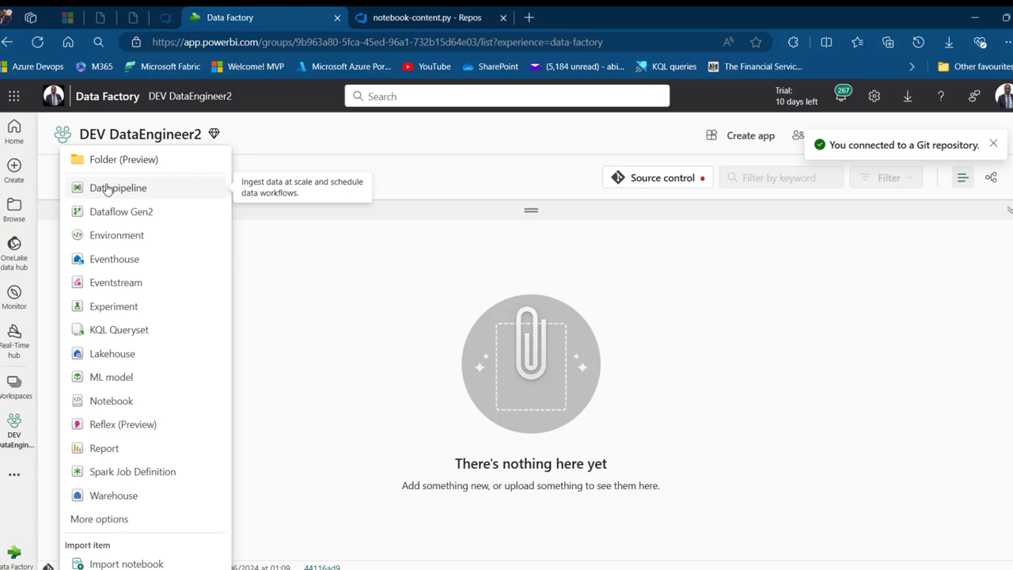
left_click(110, 402)
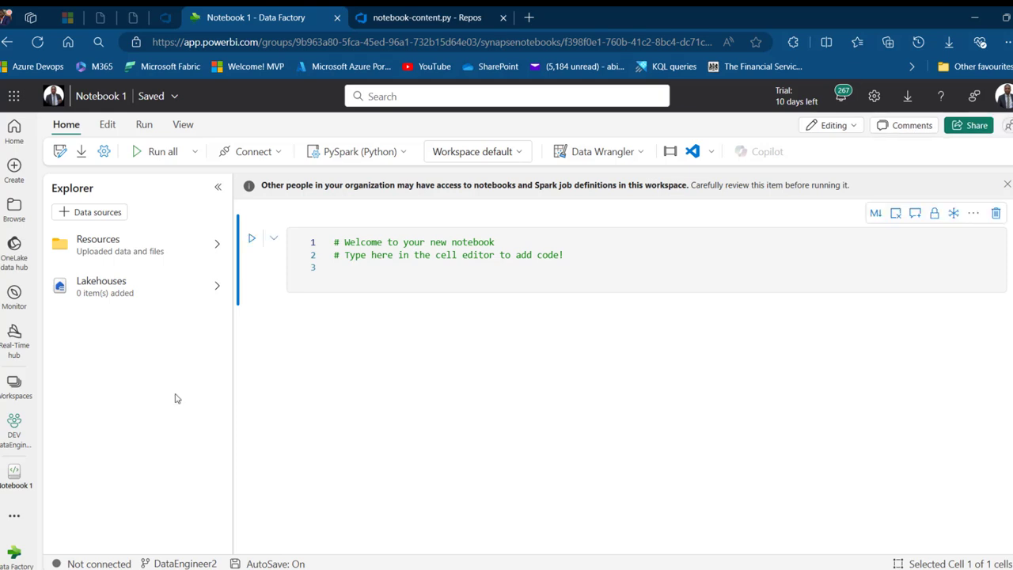
mouse_move(502, 568)
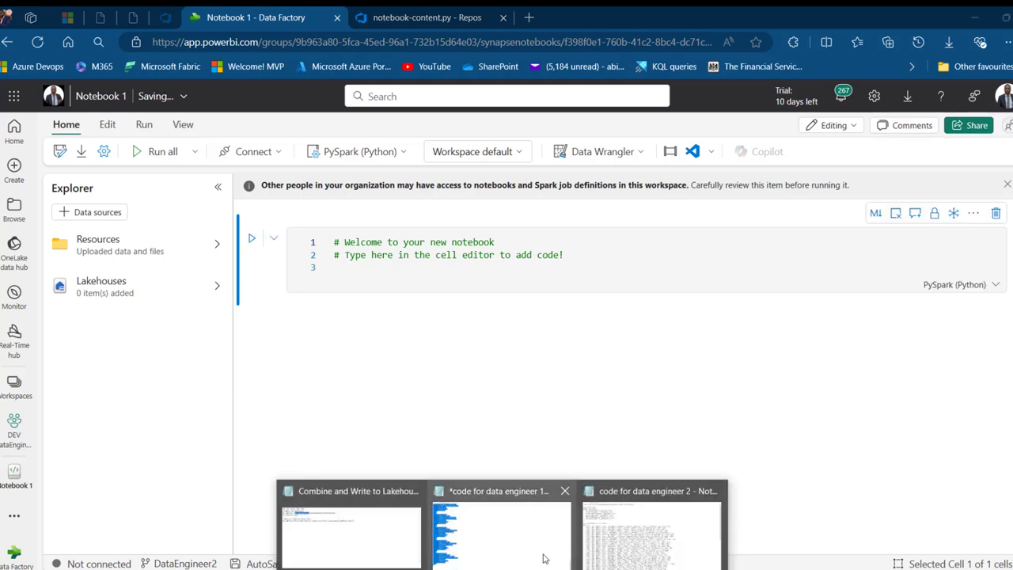
left_click(622, 548)
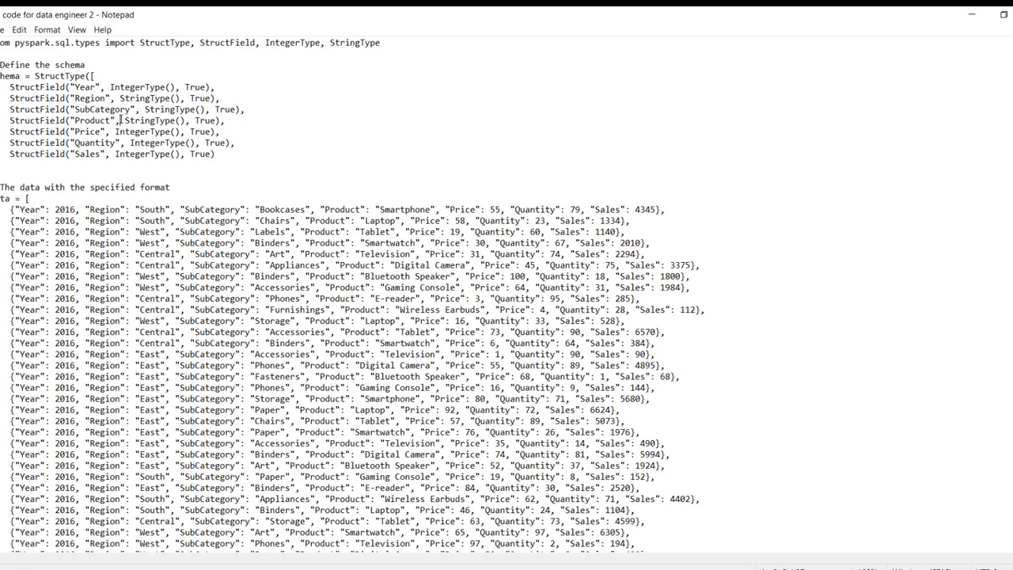
key("ctrl+a")
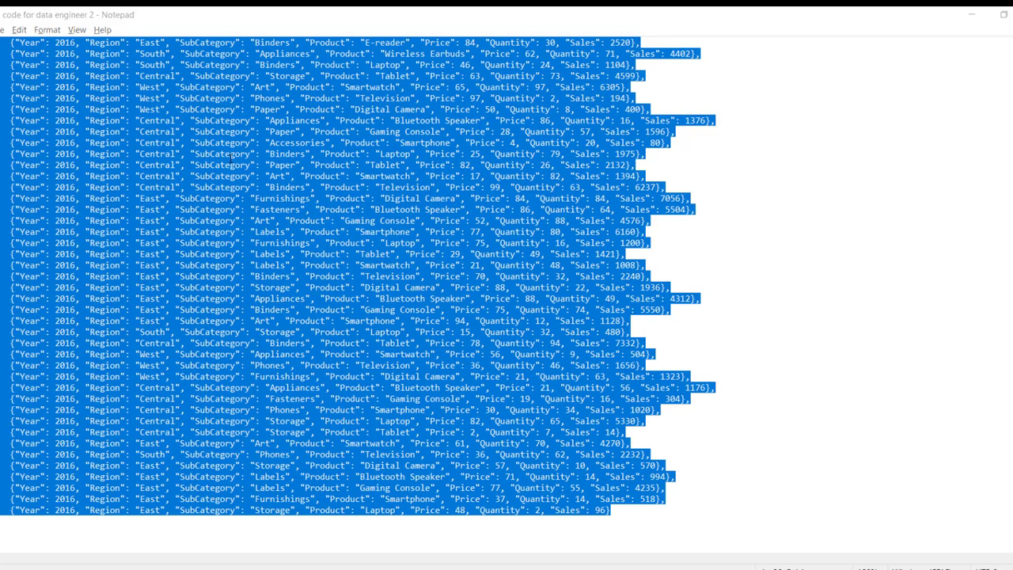
key("alt+Tab")
left_click(419, 254)
key("ctrl+a")
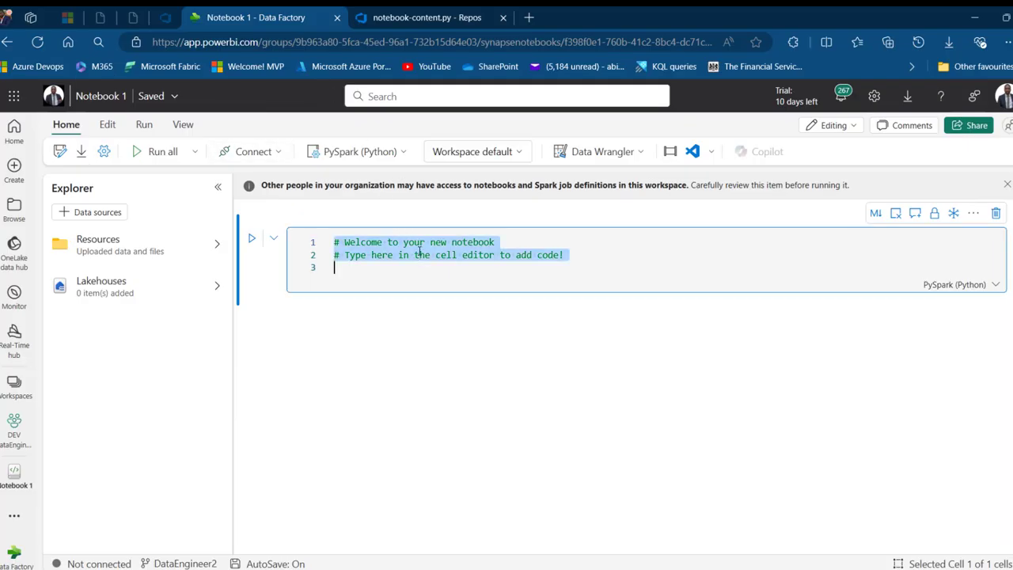
key("ctrl+v")
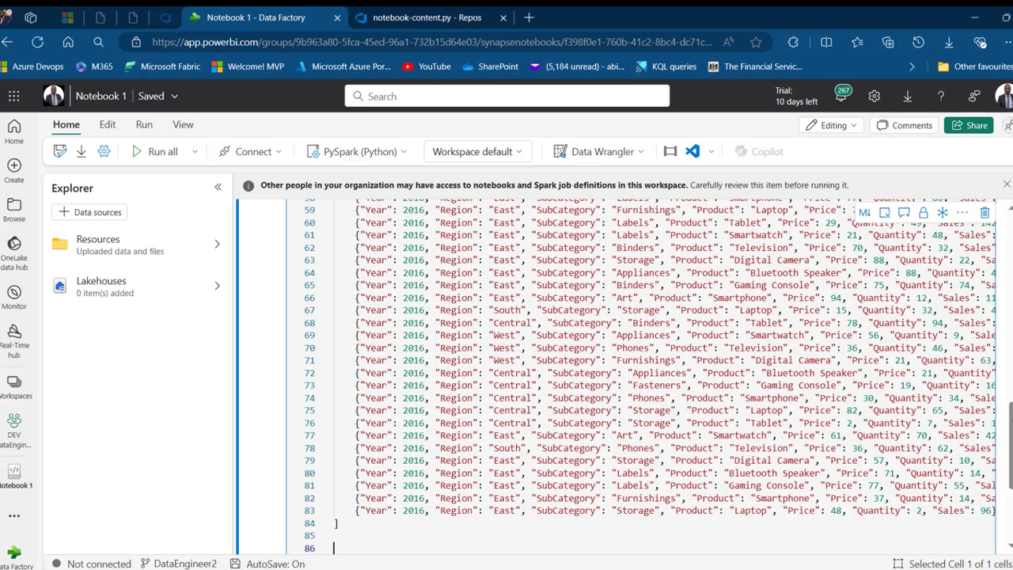
Step: Review the pasted schema and data, and add df_DataEngineer2 = spark.createDataFrame(data,schema) below the data list
scroll(533, 293, "up", 10)
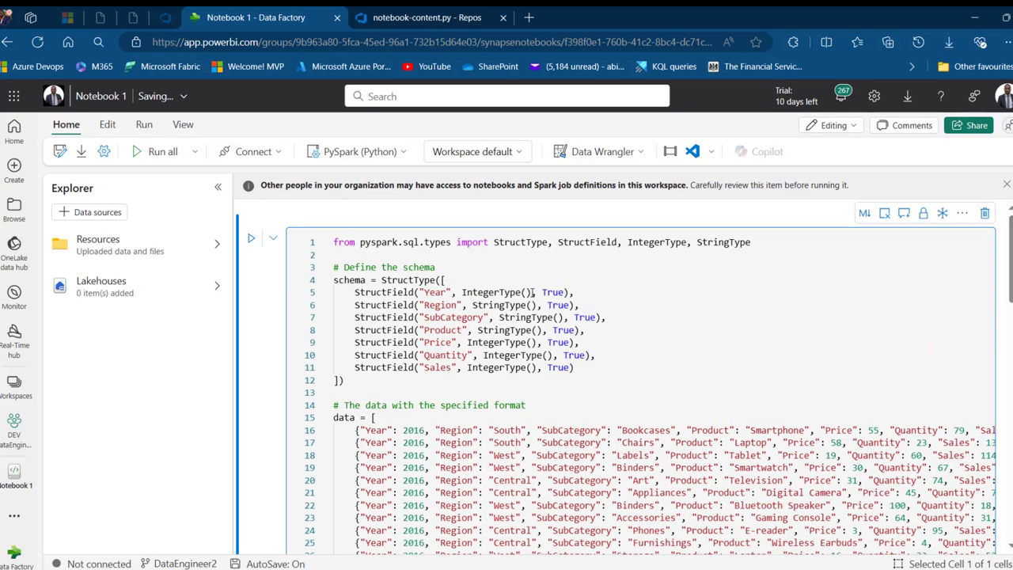
left_click_drag(335, 280, 485, 318)
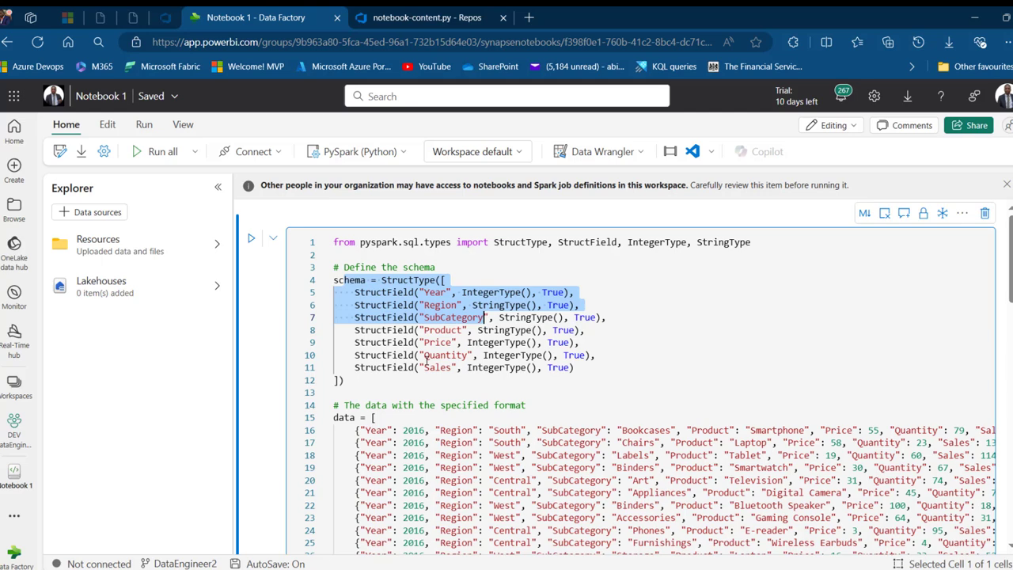
left_click_drag(360, 417, 441, 443)
left_click(369, 430)
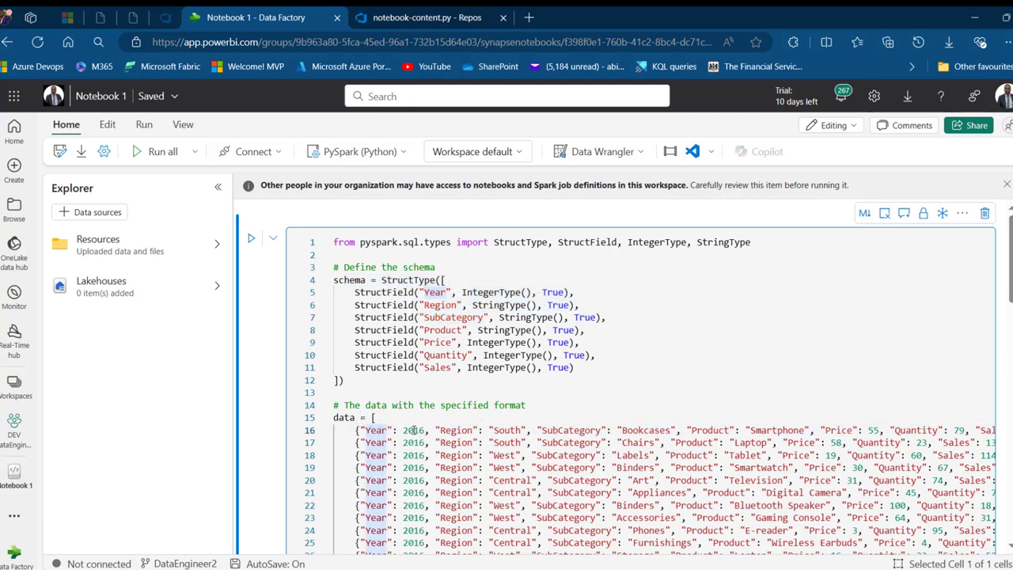
left_click(414, 430)
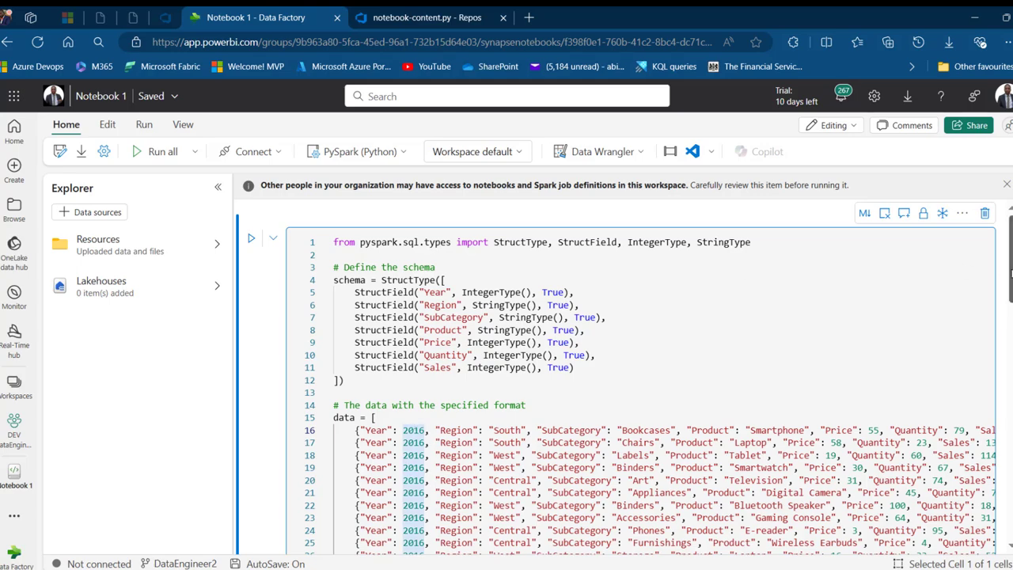
scroll(514, 439, "down", 10)
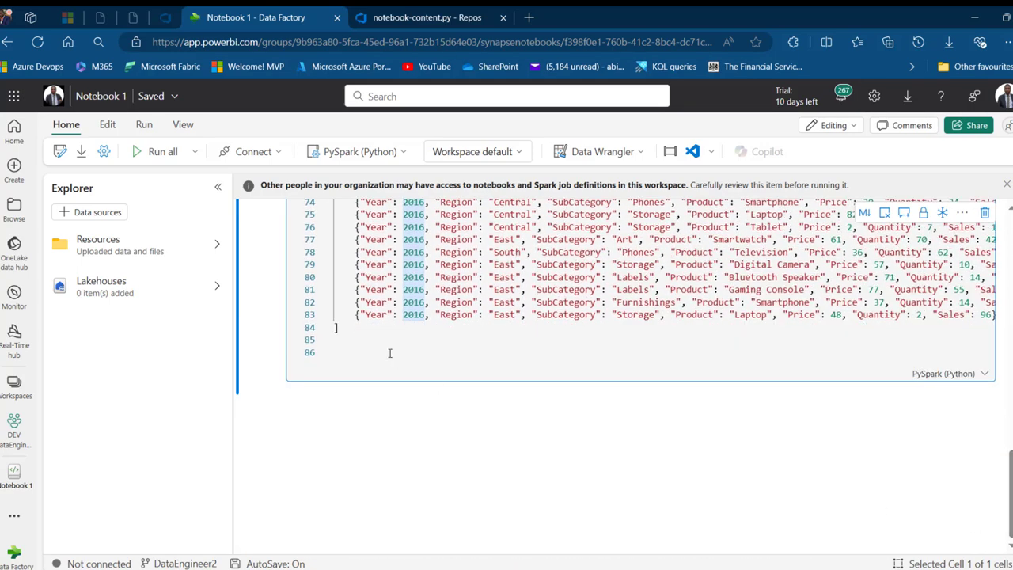
left_click(344, 348)
key("Return")
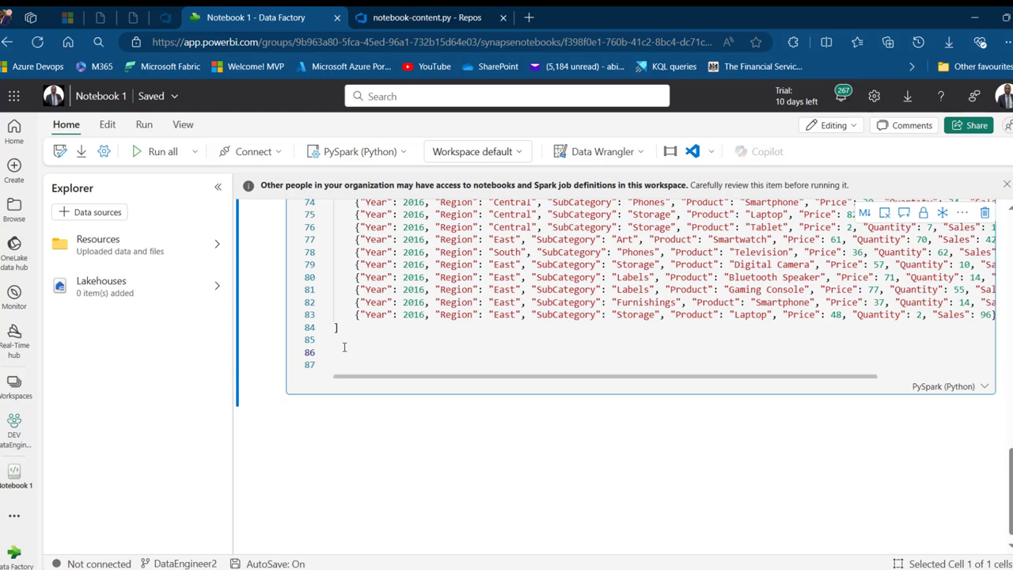
type("df_DataEngu")
type("neer")
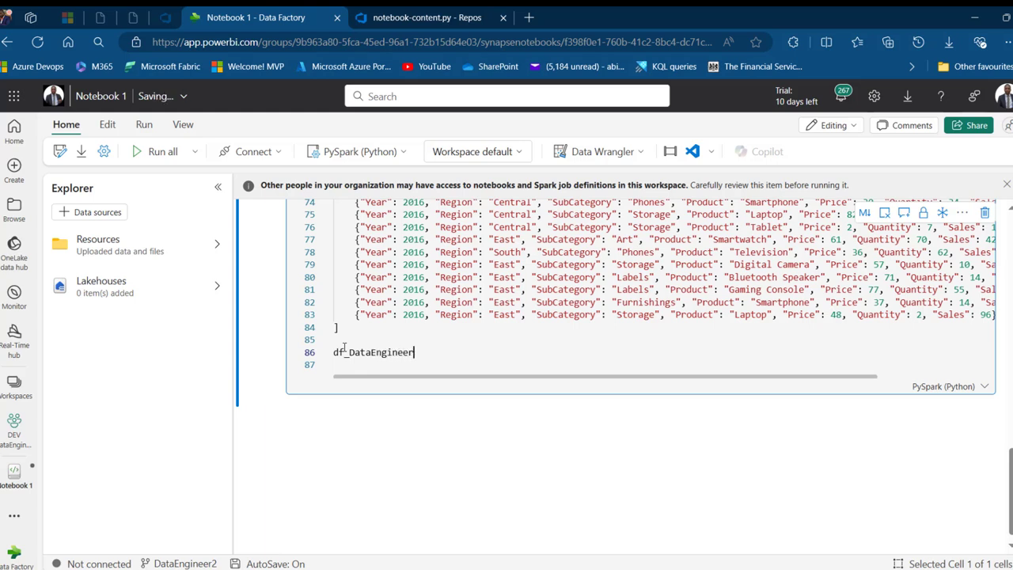
type("2 = spark.createDataFrame")
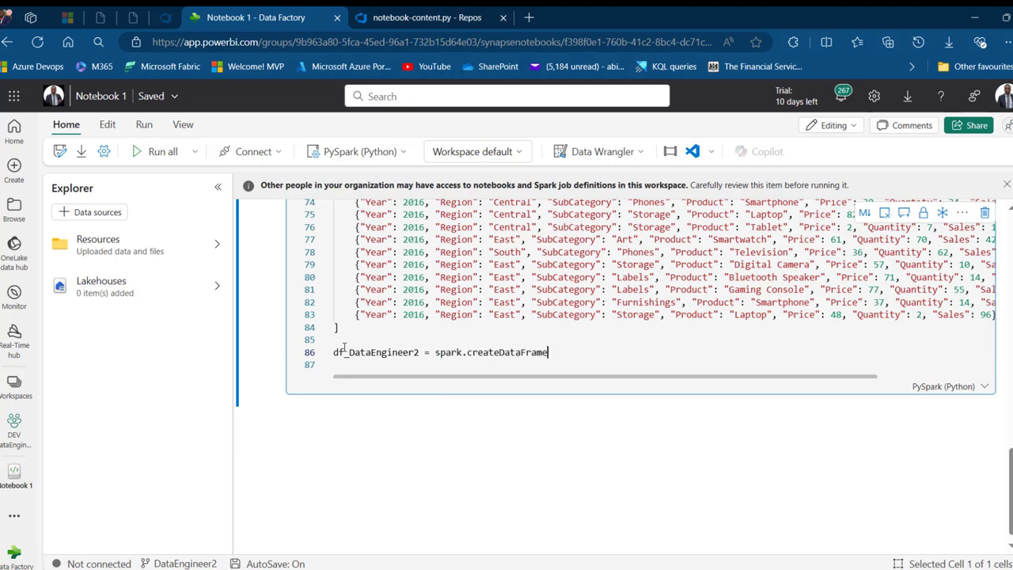
type("(data,schema")
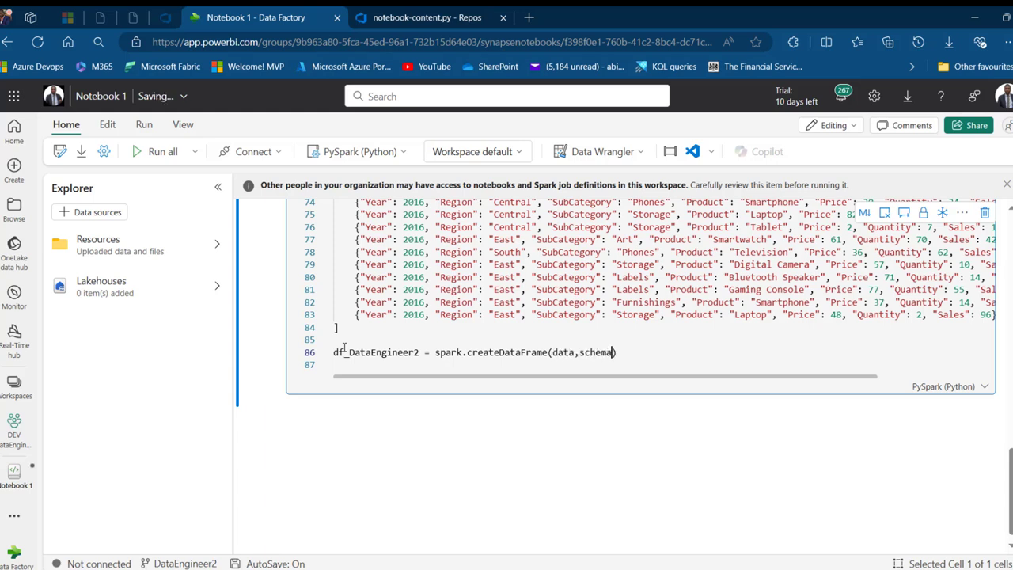
key("Return")
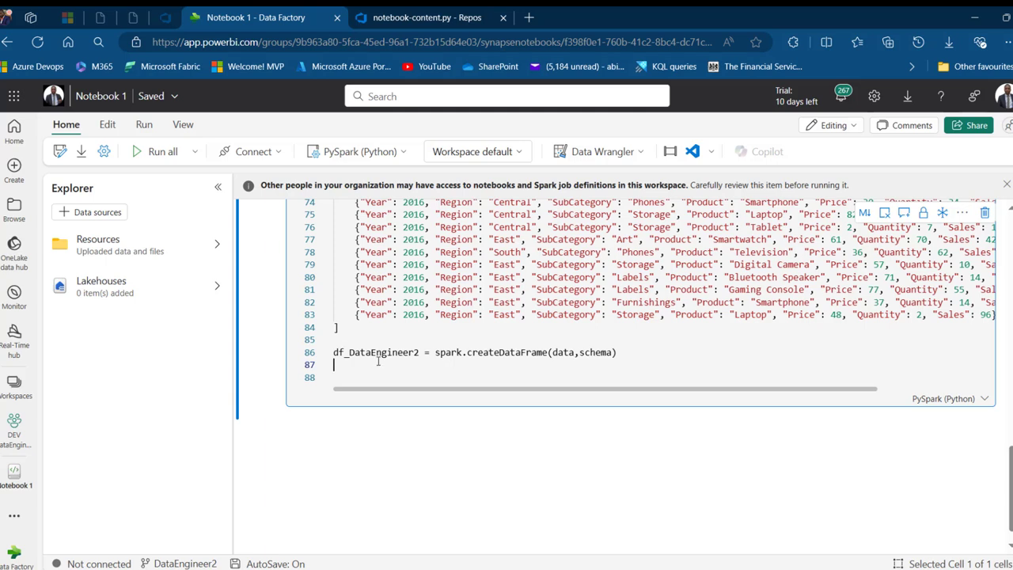
Step: Add df_DataEngineer2.show() on the line below the DataFrame definition and run the cell
double_click(377, 353)
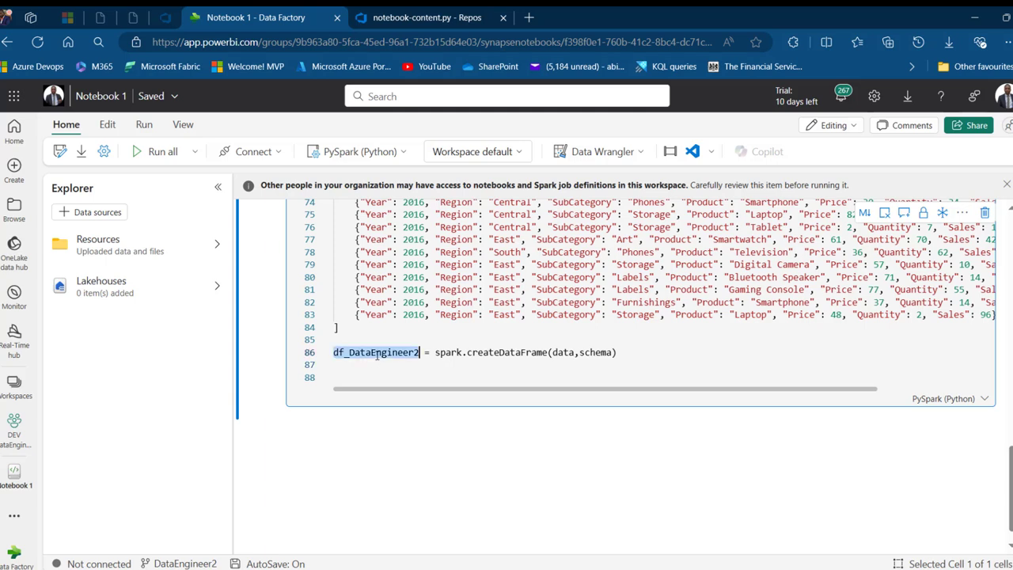
key("ctrl+c")
left_click(372, 365)
key("ctrl+v")
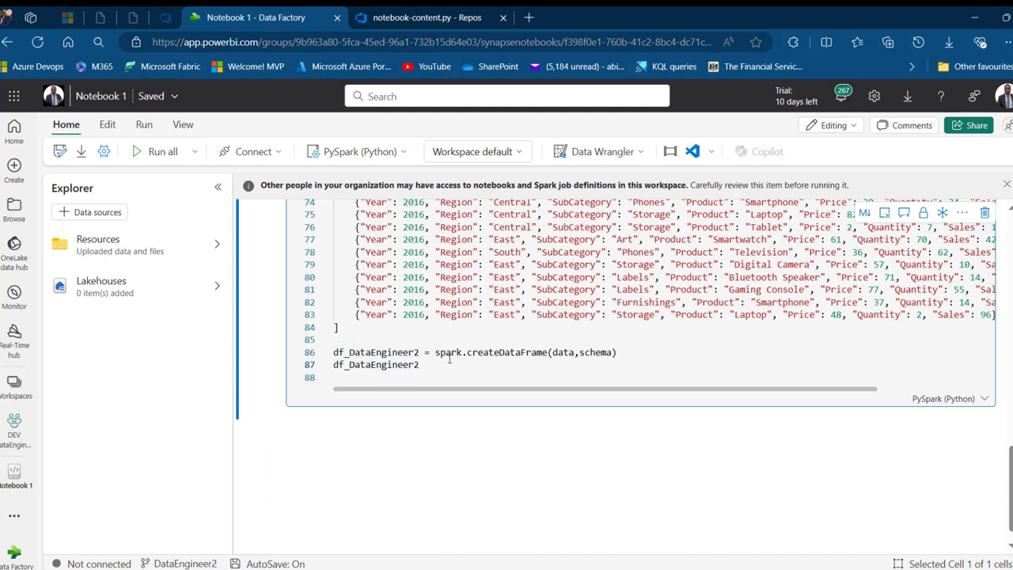
type(".show()")
key("shift+Return")
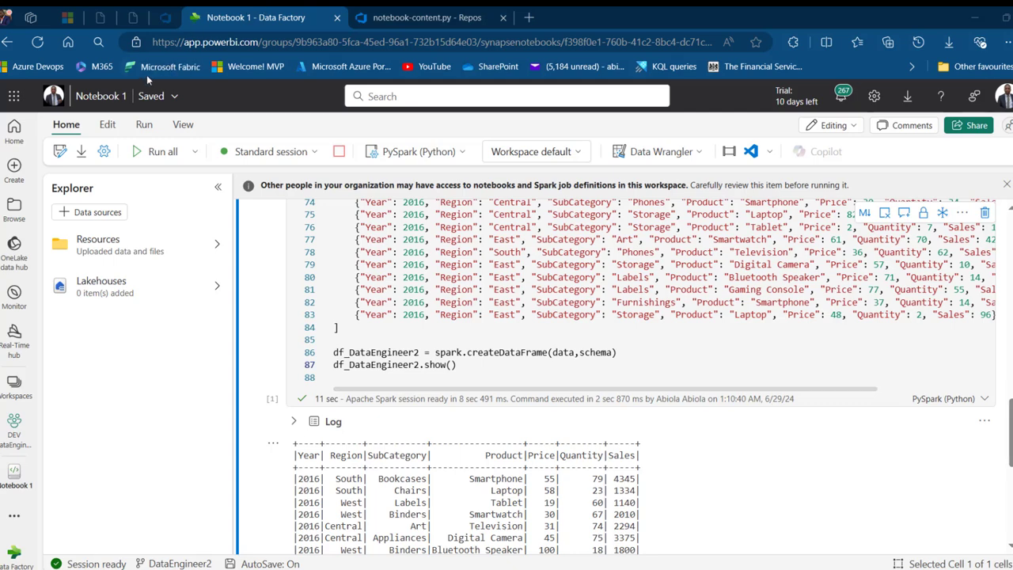
Step: Rename the notebook as Notebook for DE2
left_click(118, 95)
key("BackSpace")
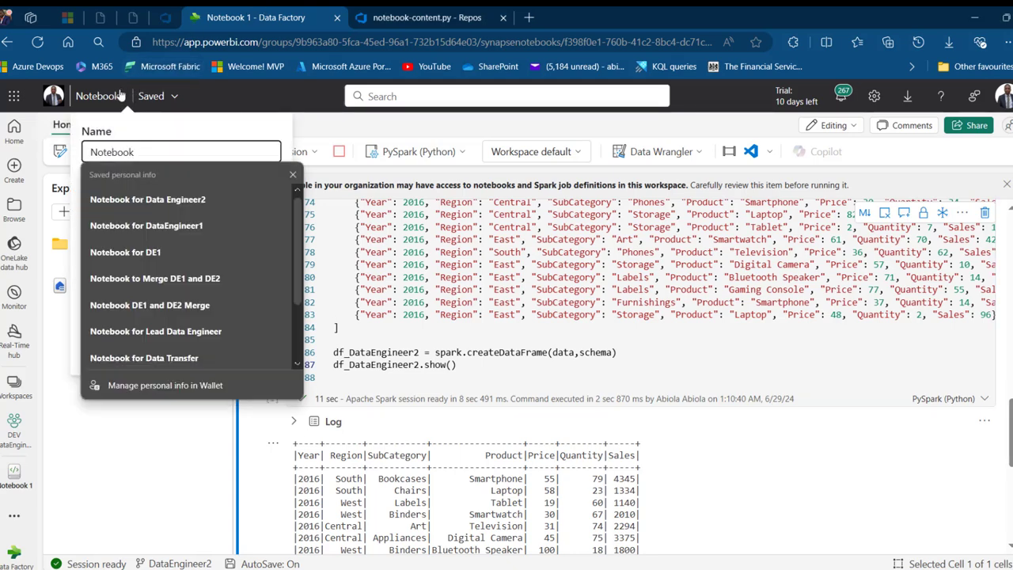
type("for")
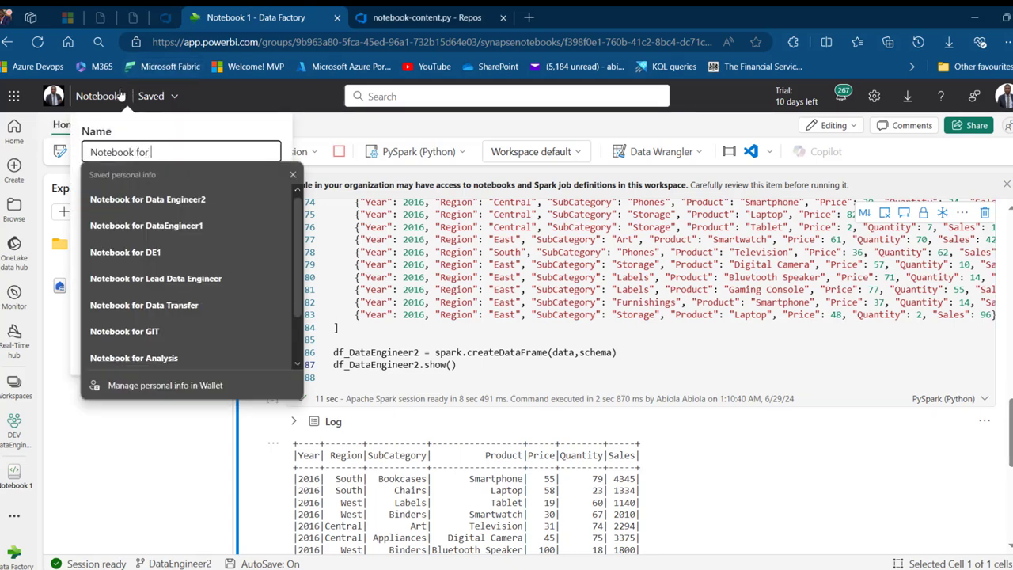
type("DE1")
type("2")
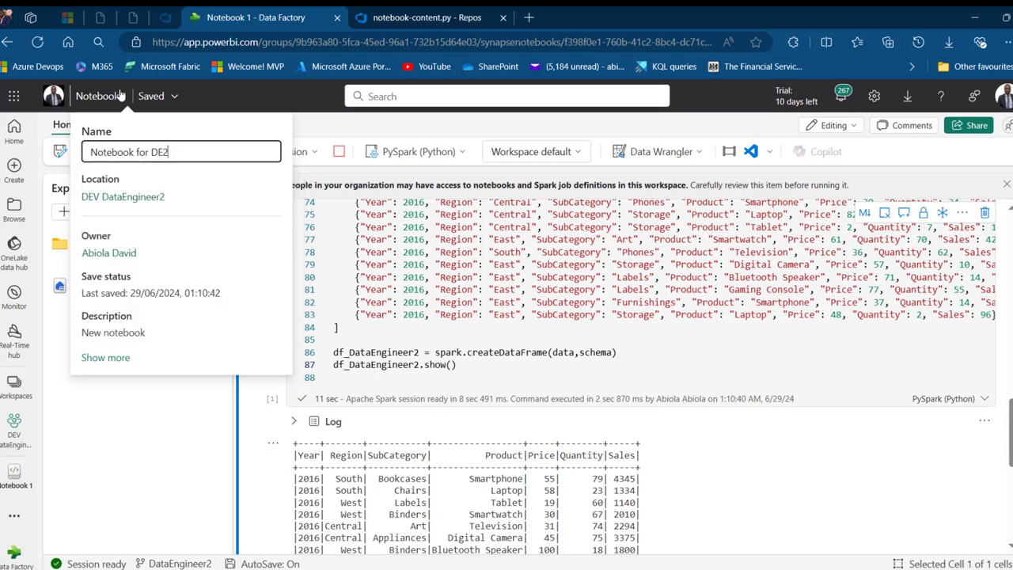
key("Return")
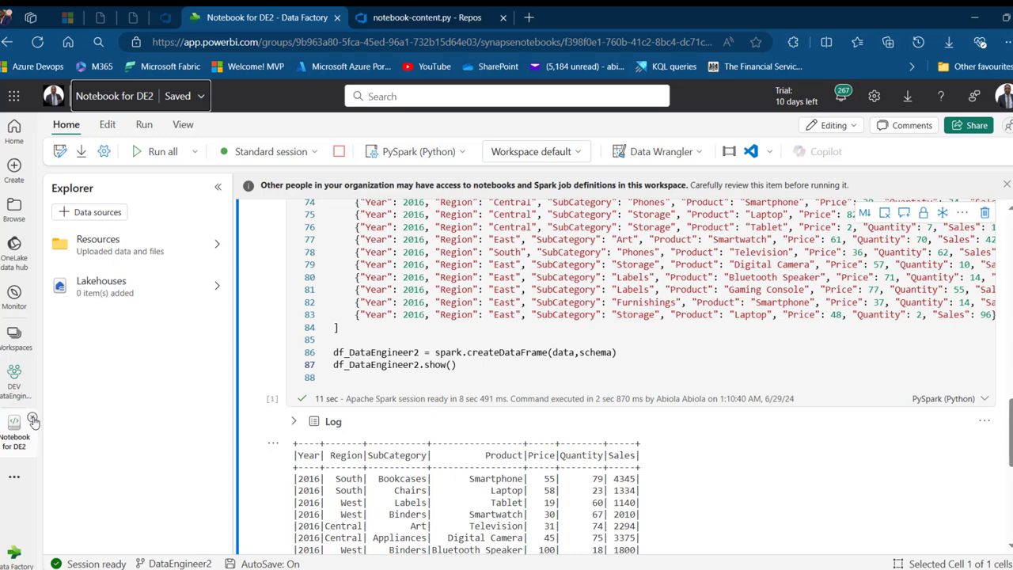
Step: Commit Notebook for DE2 from the DEV DataEngineer2 workspace to its branch with the message "Created DataFrame From JSON Data"
left_click(18, 389)
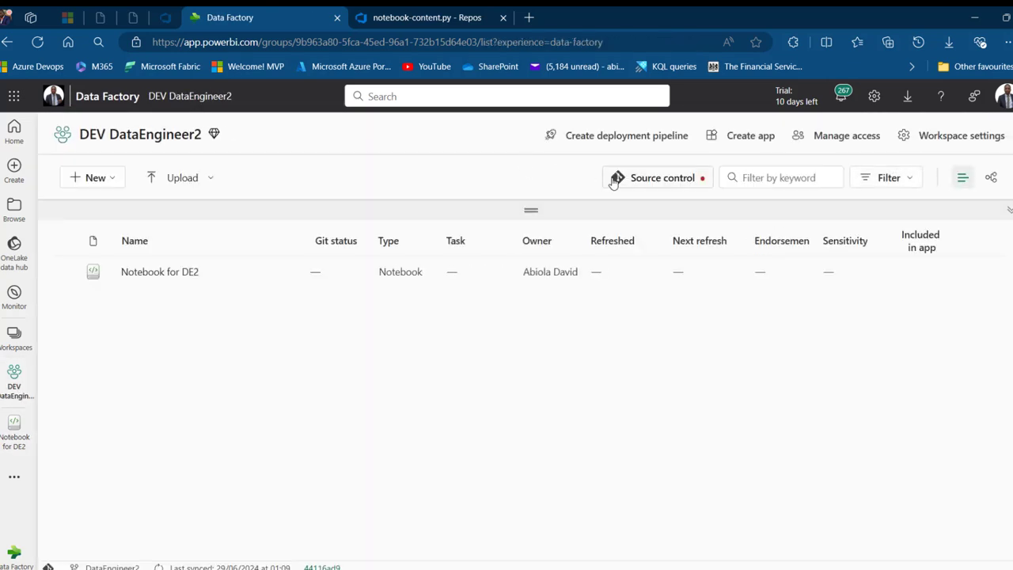
left_click(686, 182)
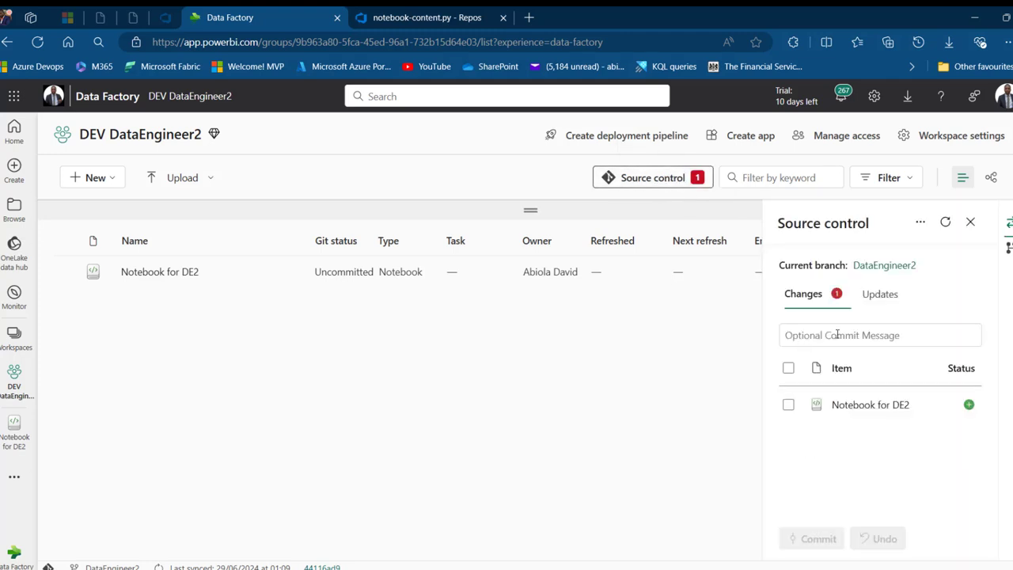
left_click(798, 334)
key("ctrl+v")
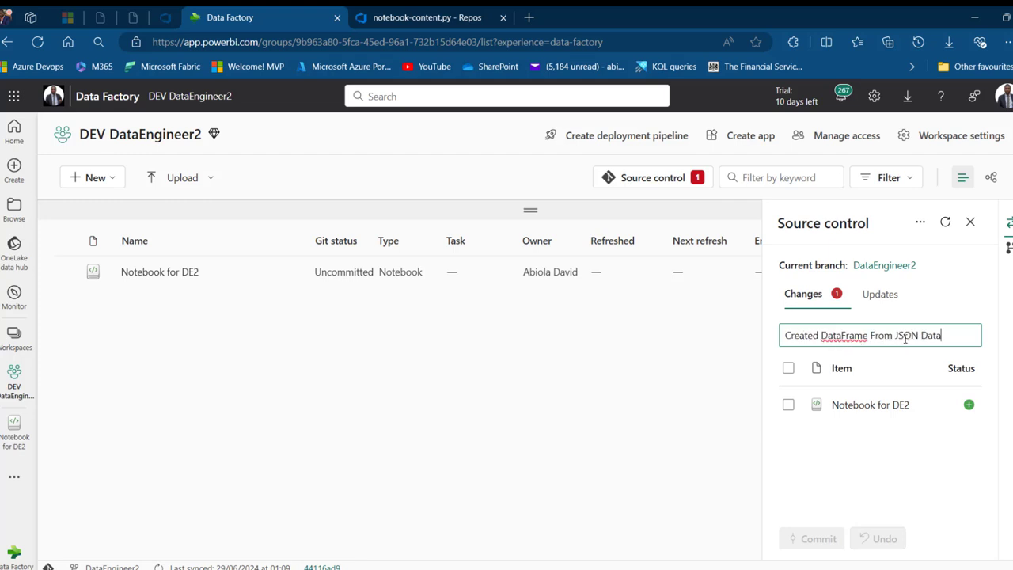
left_click(788, 368)
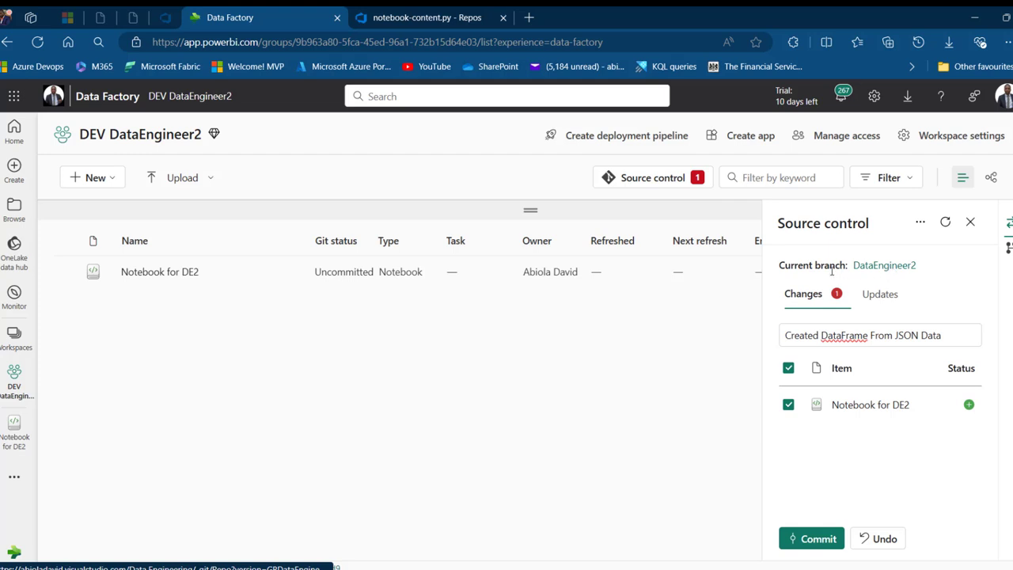
left_click(811, 540)
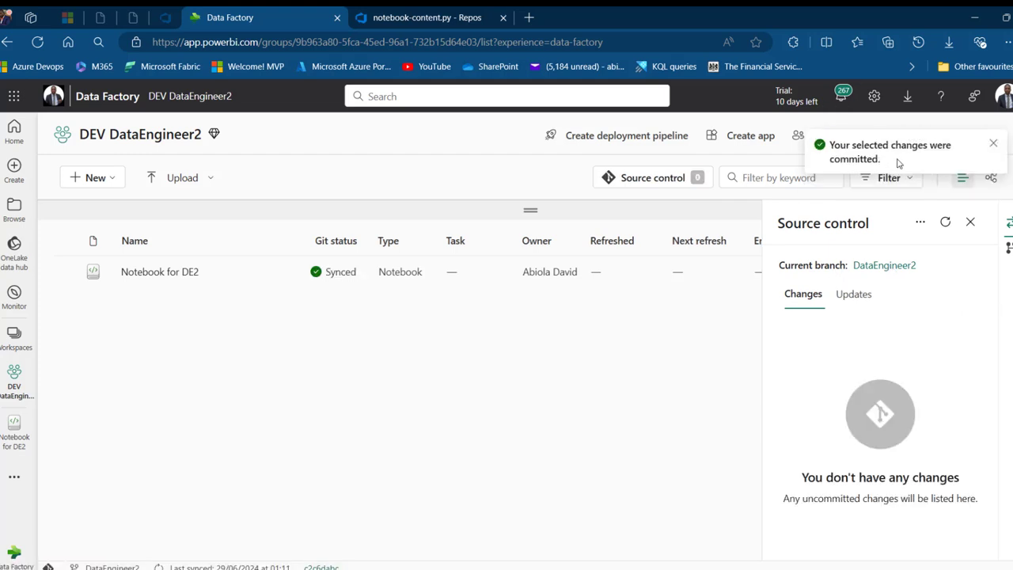
Step: Switch to Azure DevOps and create a pull request from DataEngineer2 into main, adding the suggested user as reviewer
left_click(434, 17)
left_click(39, 347)
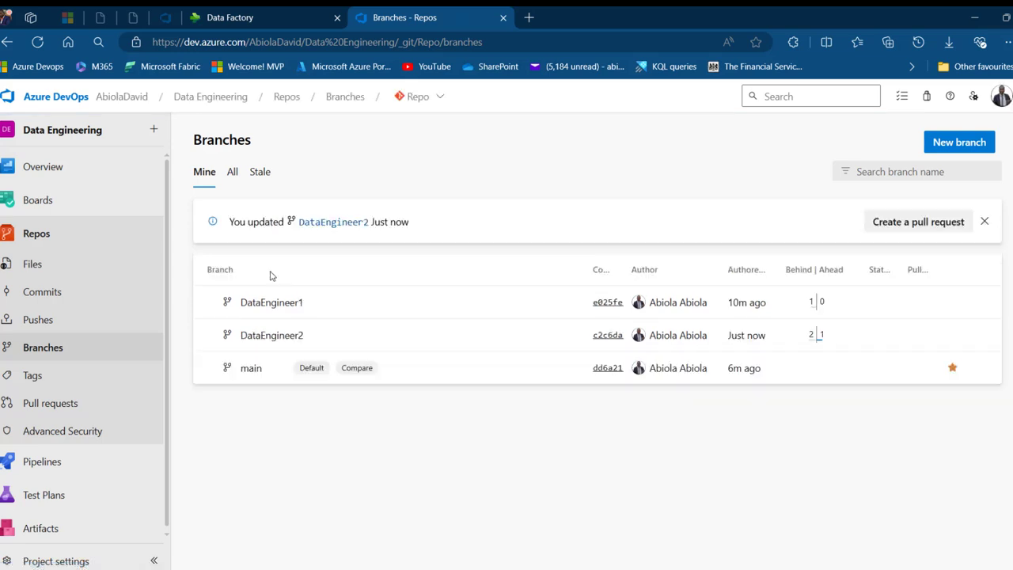
left_click(271, 335)
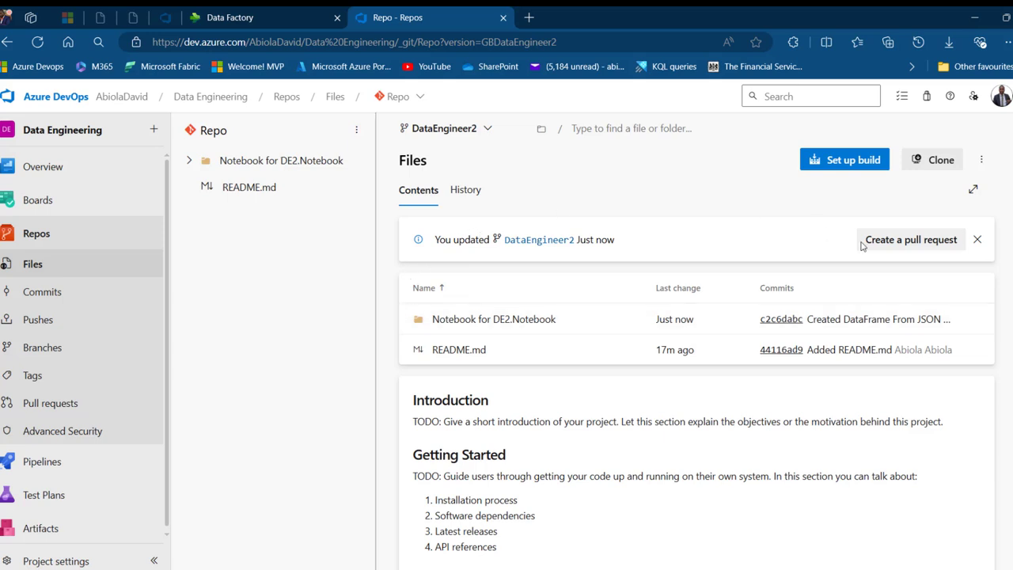
left_click(902, 240)
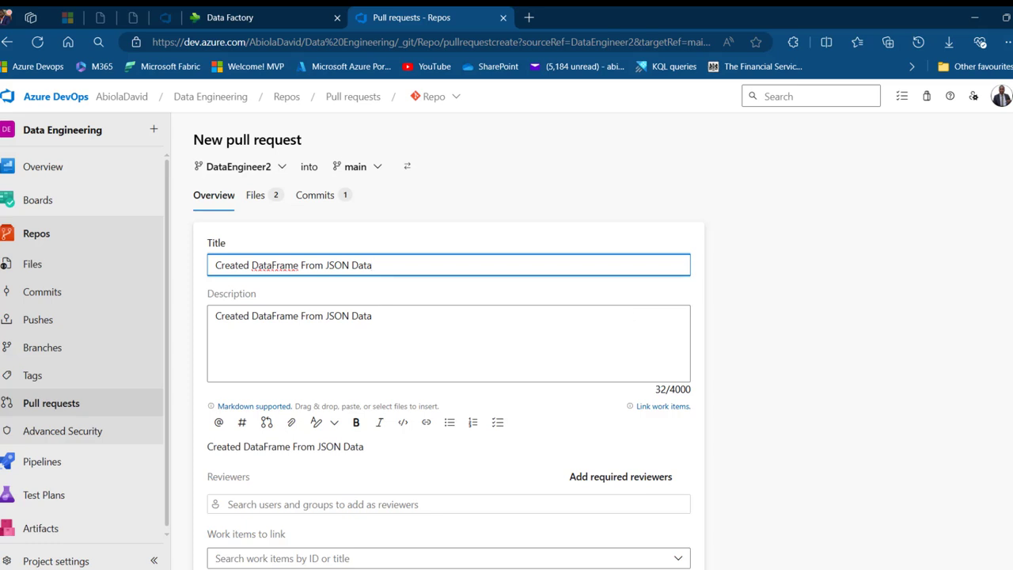
scroll(322, 511, "down", 2)
left_click(237, 405)
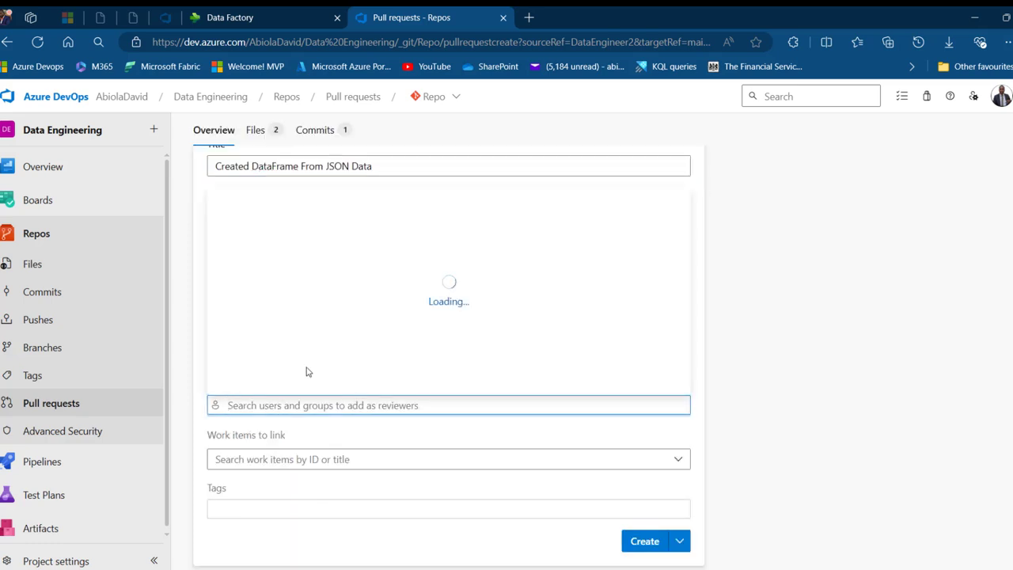
left_click(315, 371)
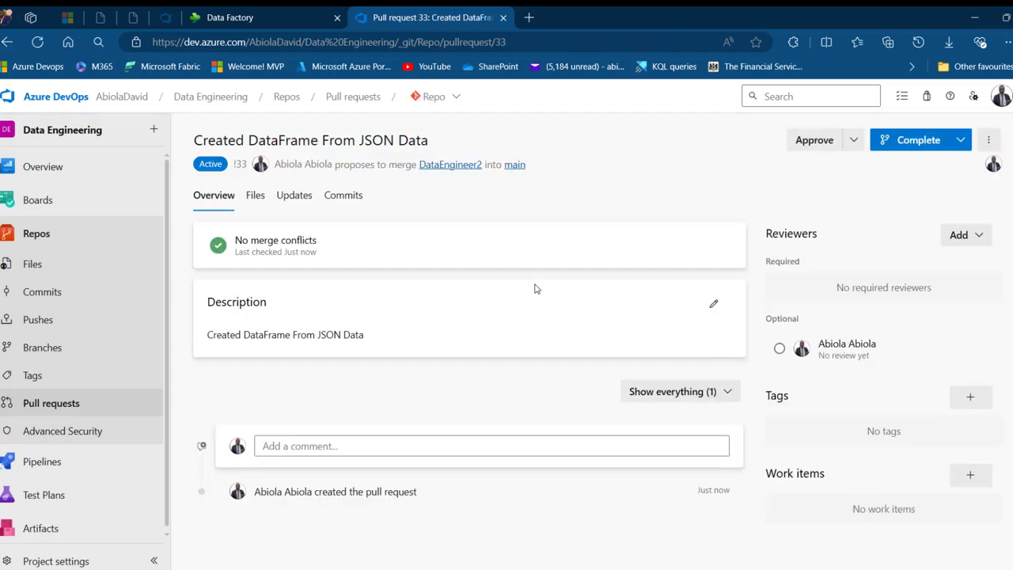
Step: Approve the pull request and complete it with Merge (no fast forward), keeping the DataEngineer2 branch
left_click(812, 141)
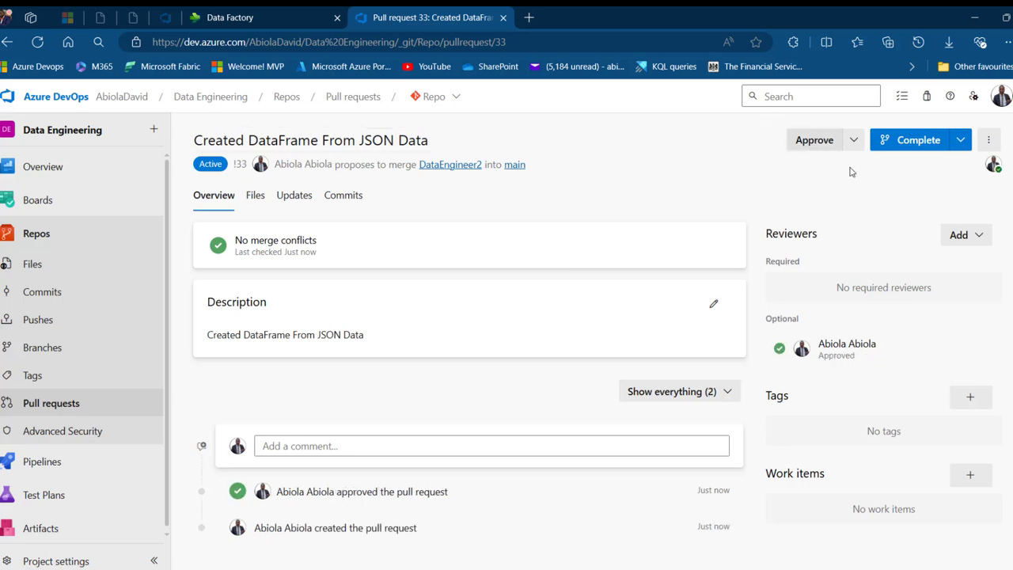
left_click(913, 141)
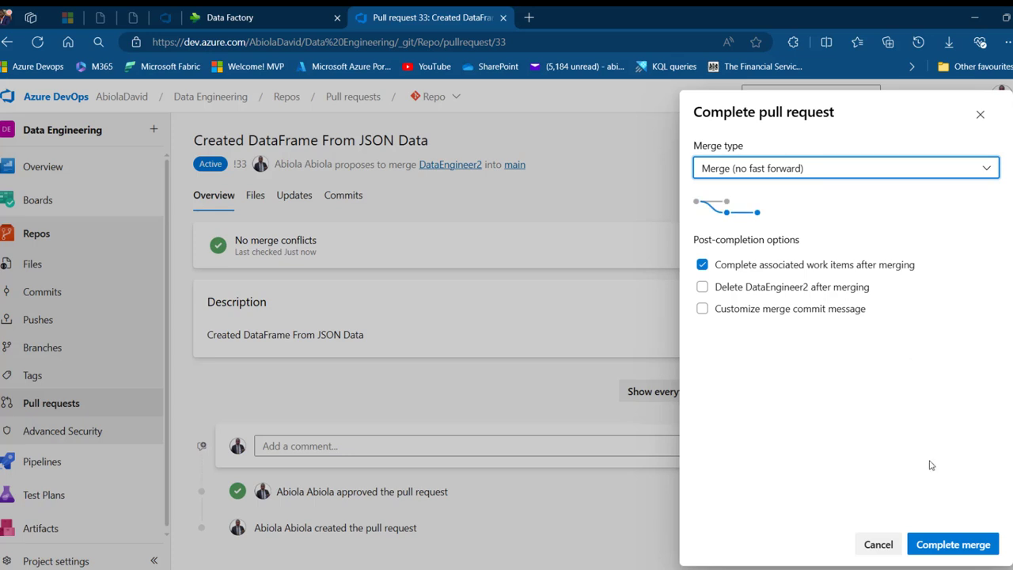
left_click(960, 546)
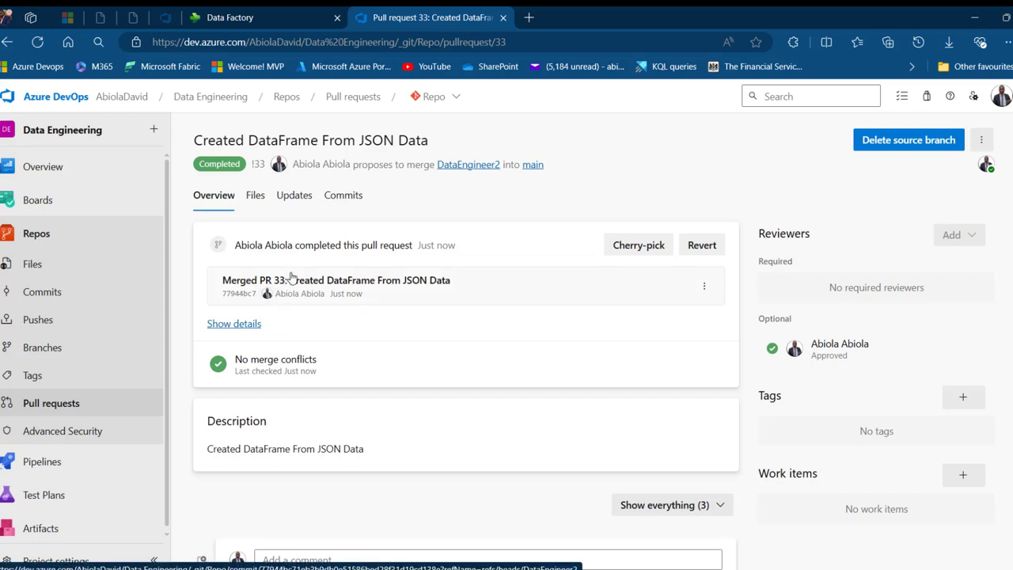
Step: Examine notebook-content.py in the Notebook for DE2.Notebook folder on the main branch
left_click(558, 164)
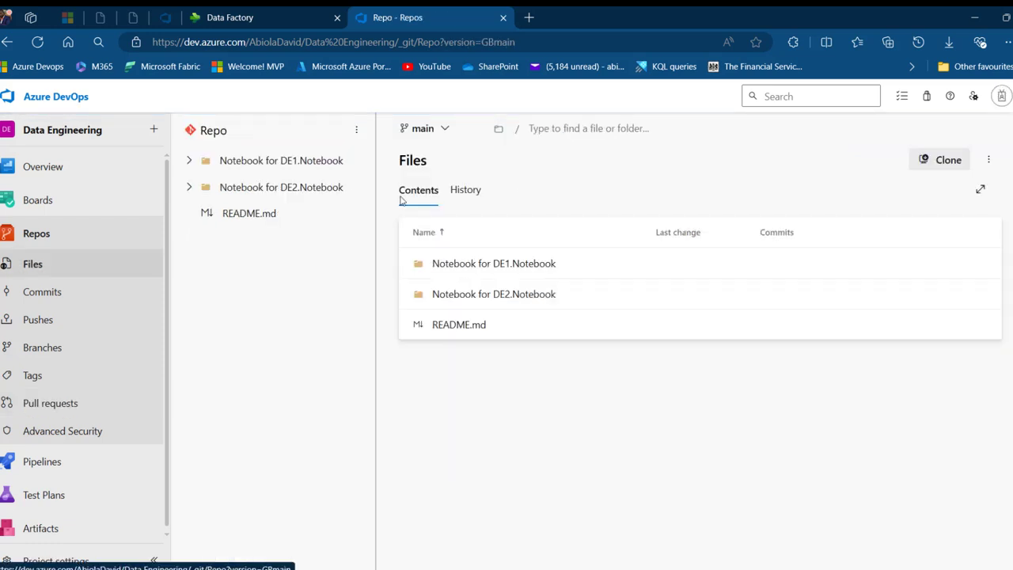
left_click(283, 194)
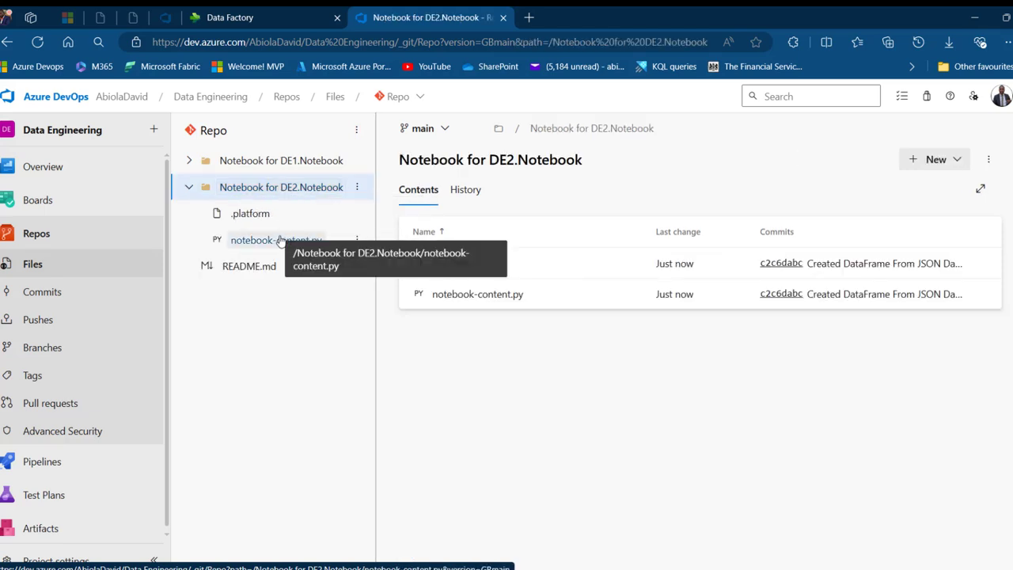
left_click(280, 241)
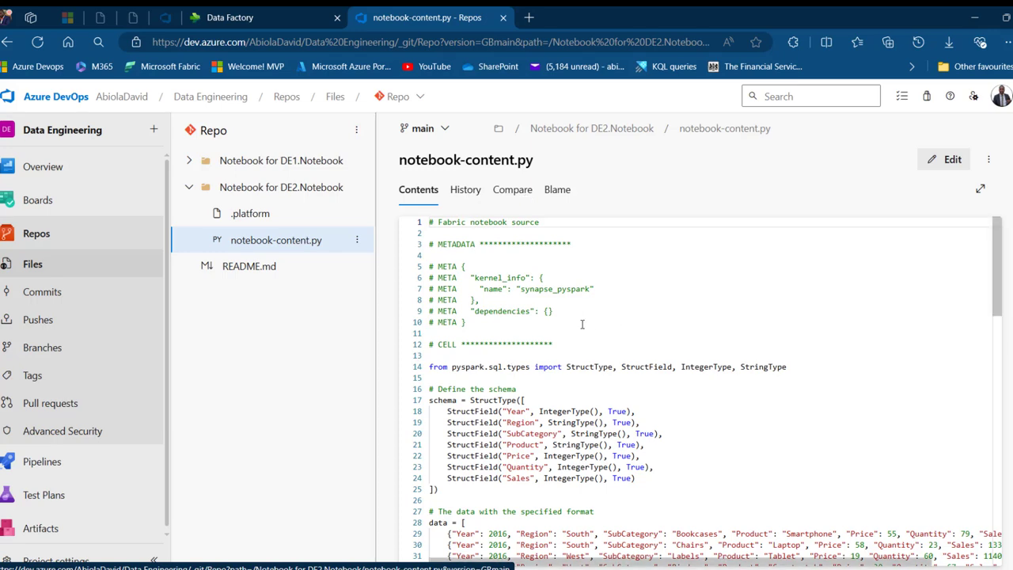
Step: Switch back to Fabric and update the PROD workspace with the incoming changes from the main branch
left_click(237, 17)
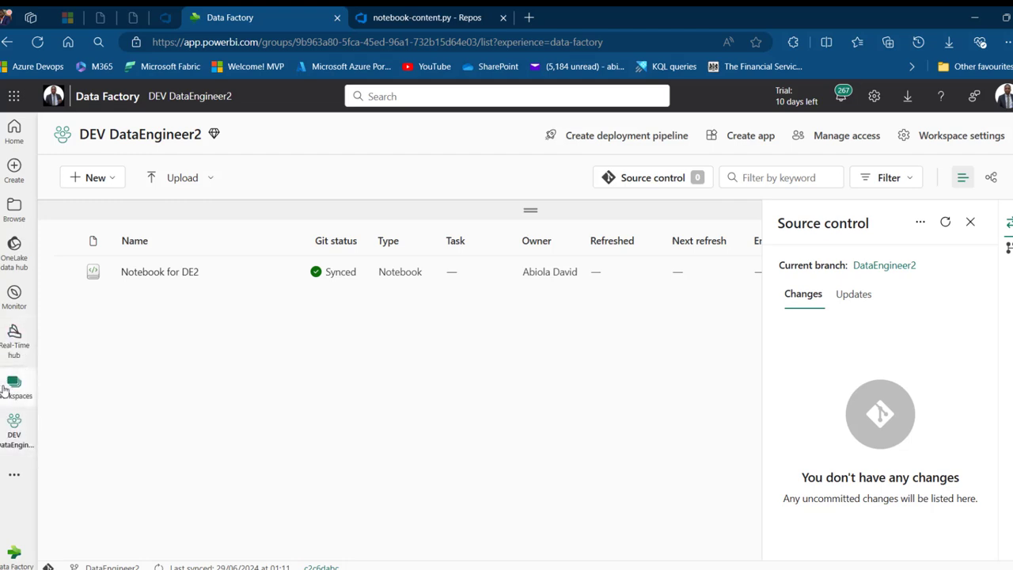
left_click(14, 387)
type("prod")
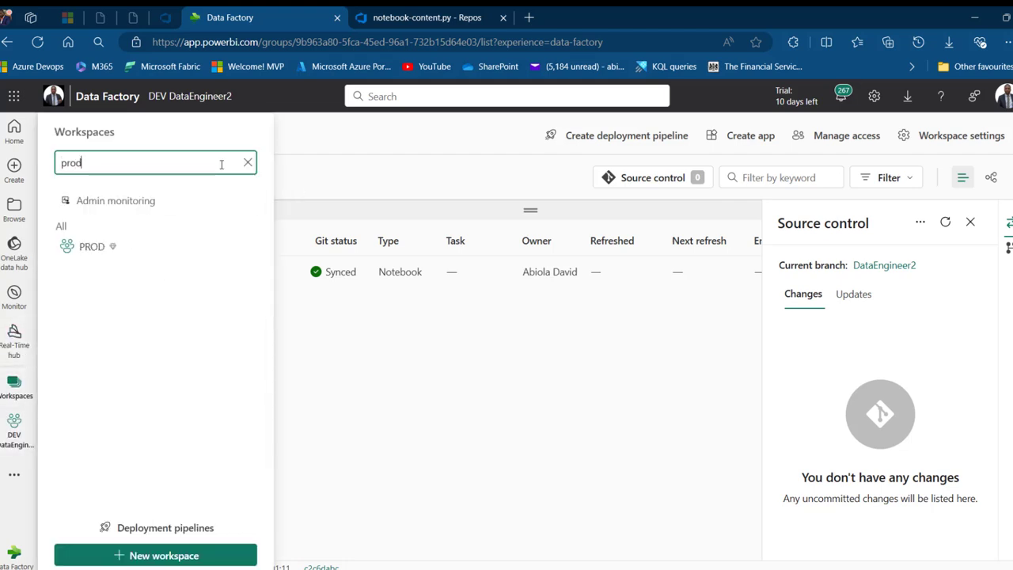
left_click(103, 249)
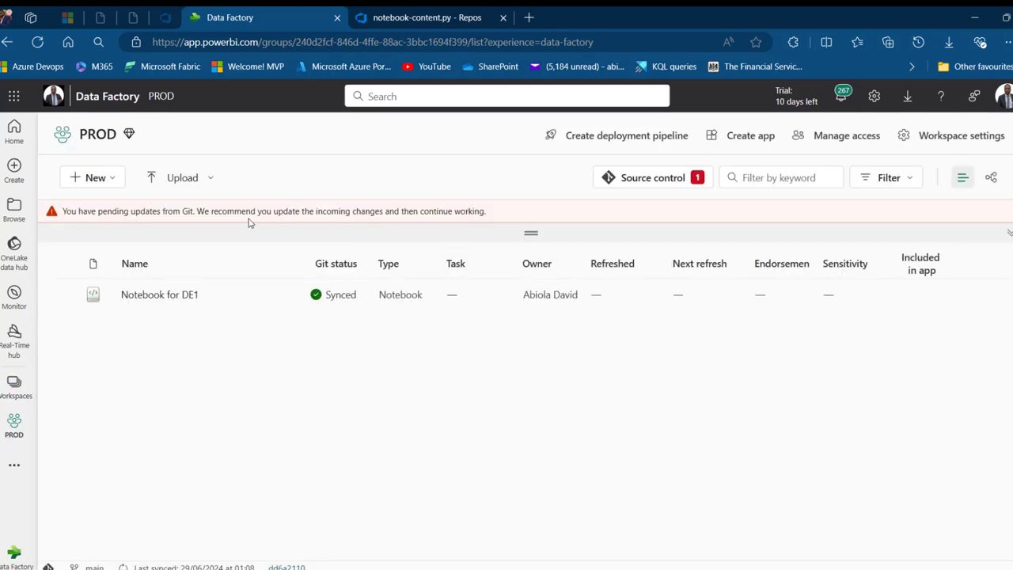
left_click(666, 179)
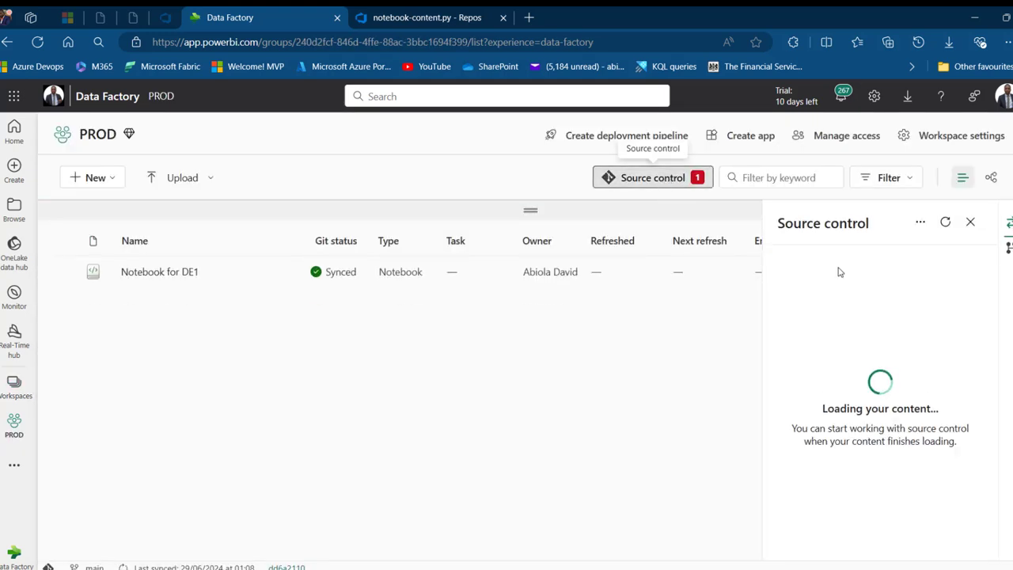
left_click(797, 545)
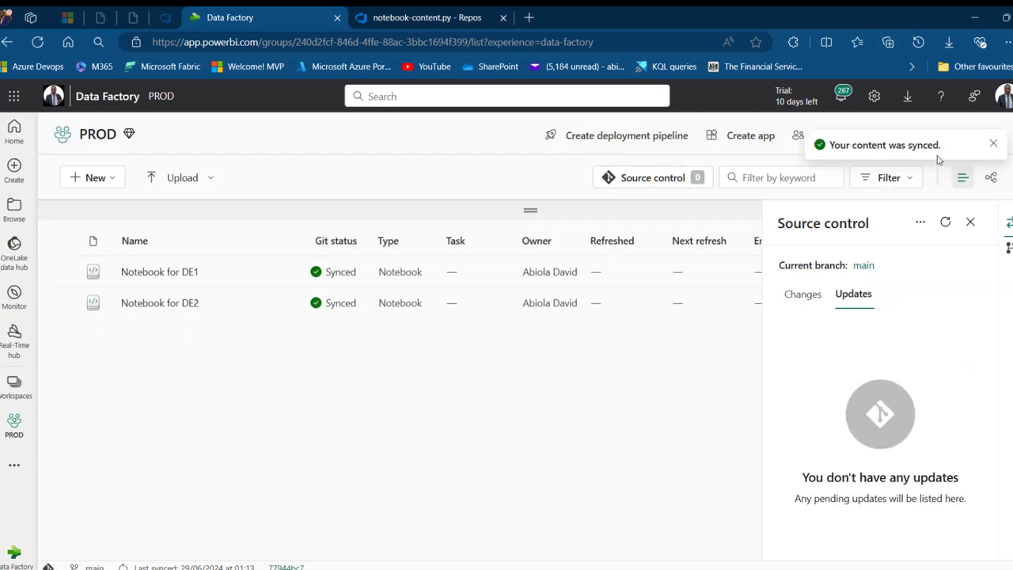
left_click(993, 144)
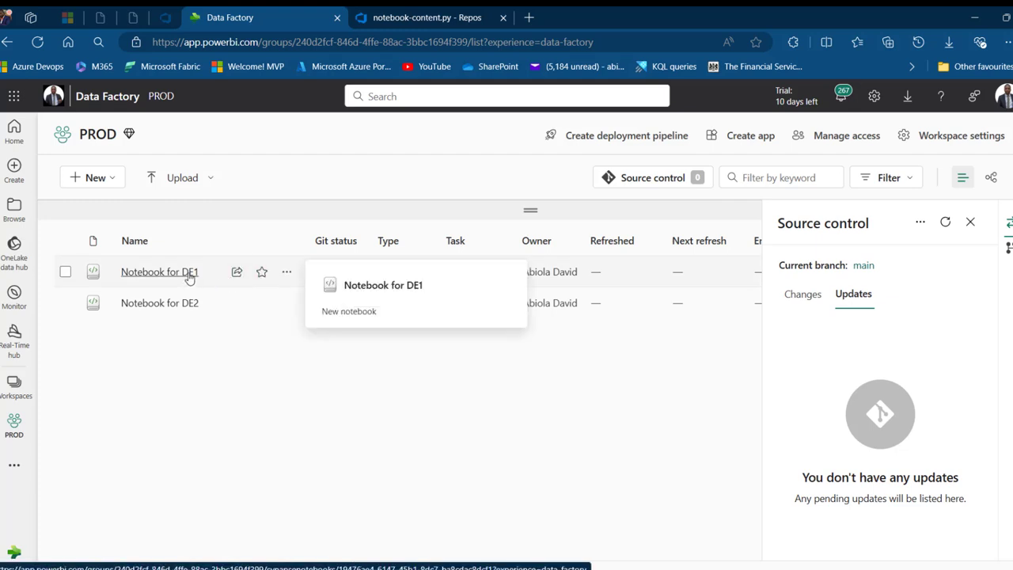
Step: Open Notebook for DE1 in the DEV DataEngineer1 workspace and review its code down to the DataFrame definition
left_click(15, 387)
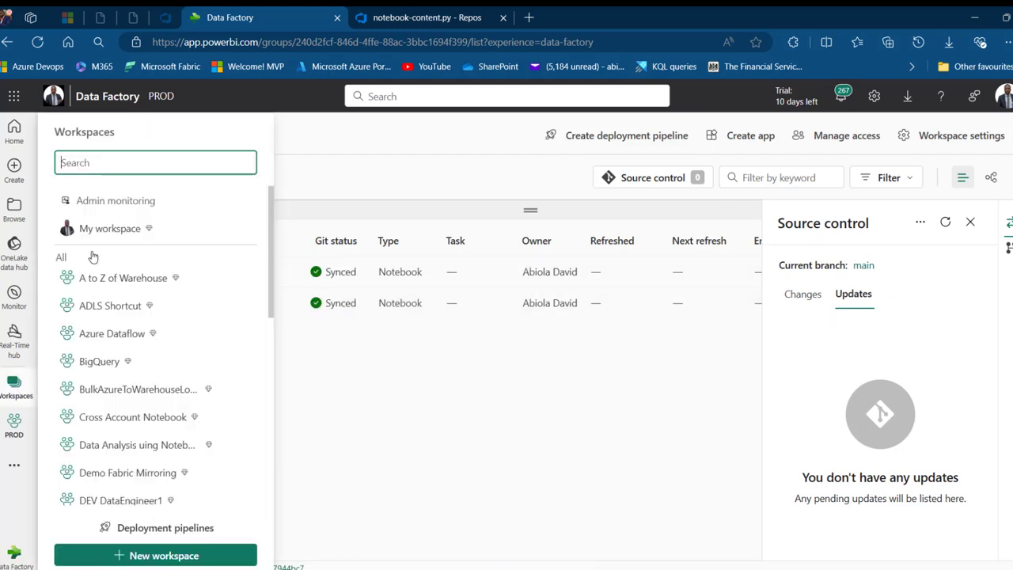
type("dev")
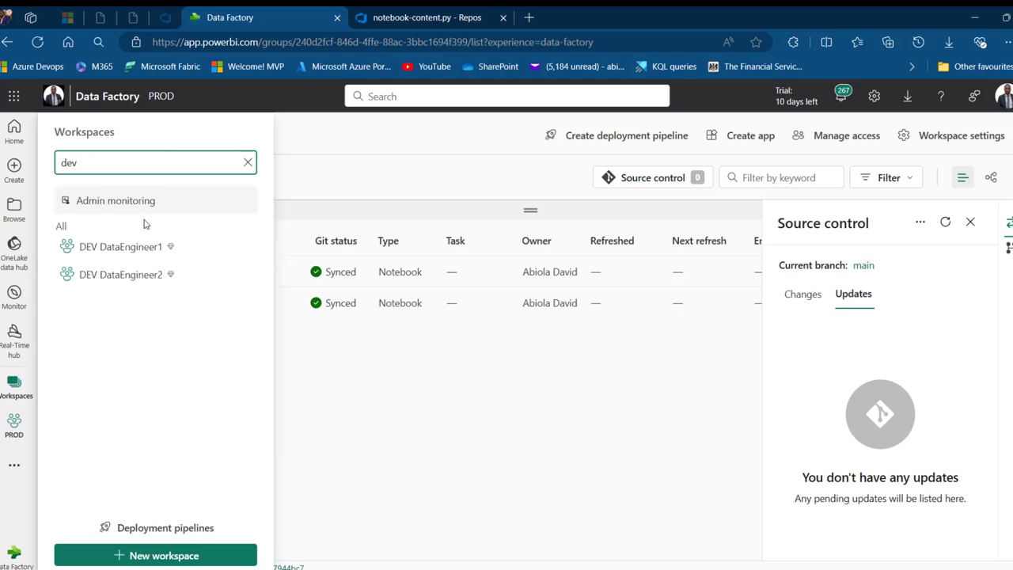
left_click(121, 247)
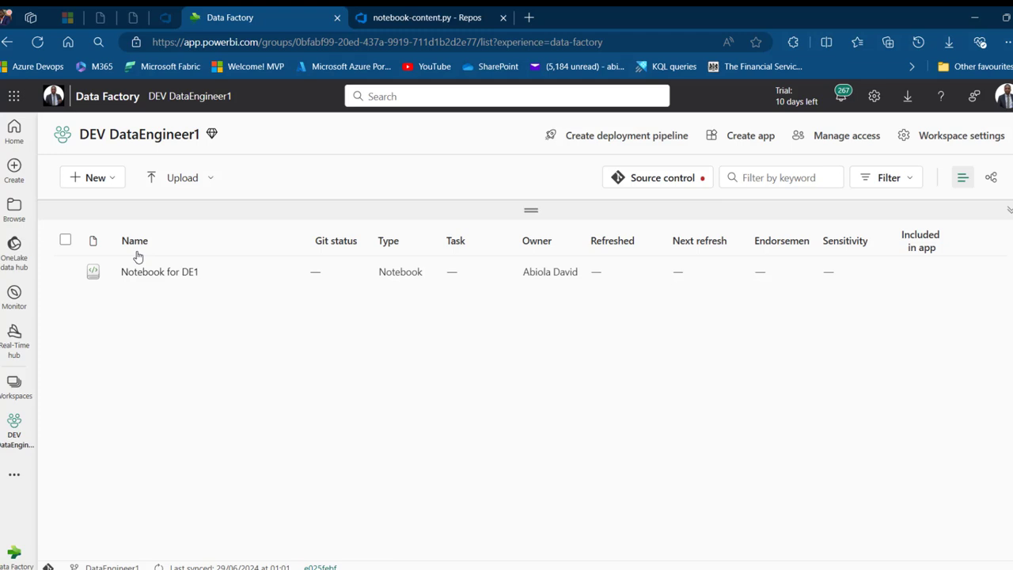
left_click(159, 273)
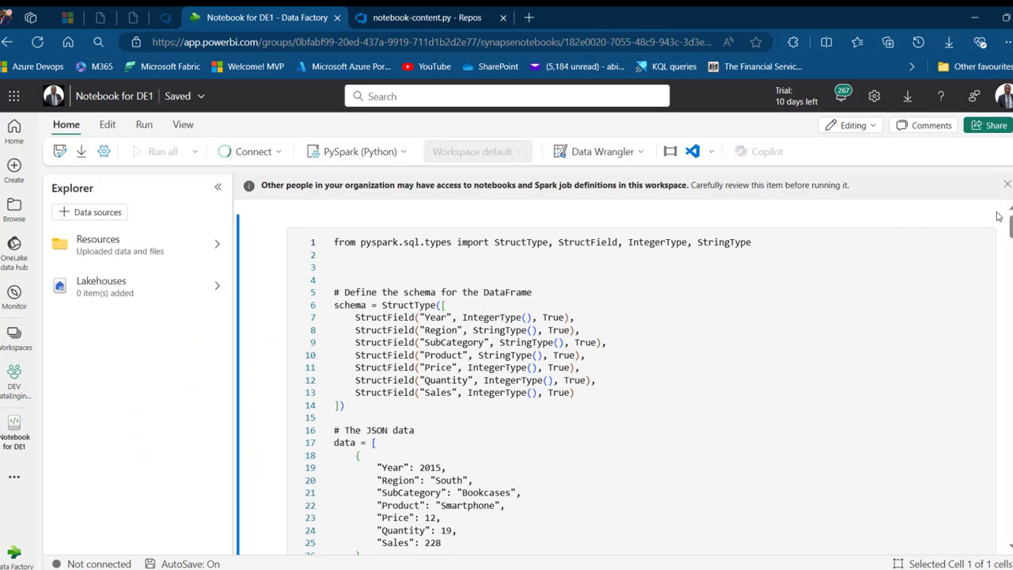
scroll(1012, 277, "down", 20)
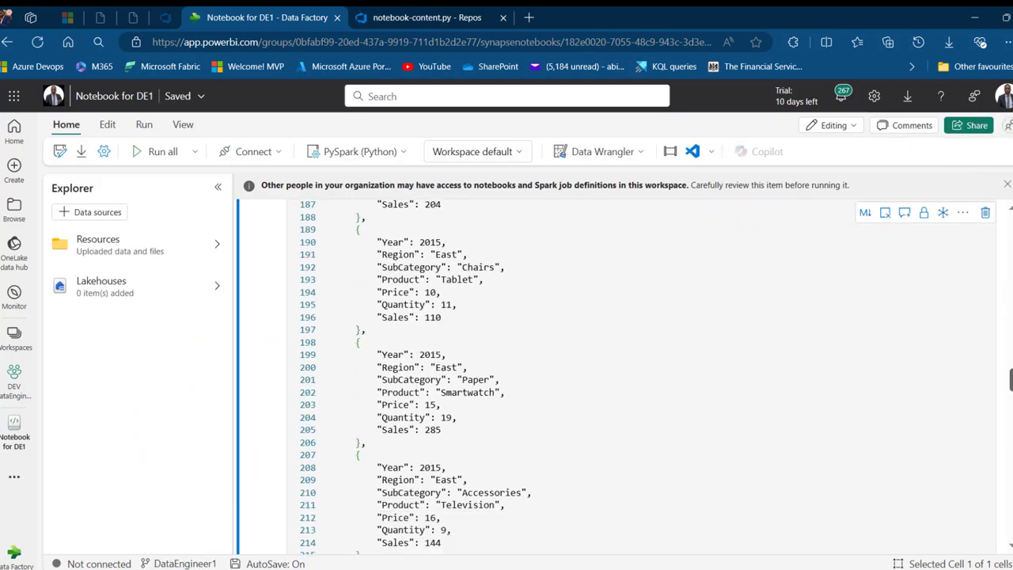
scroll(642, 356, "down", 5)
scroll(641, 356, "up", 6)
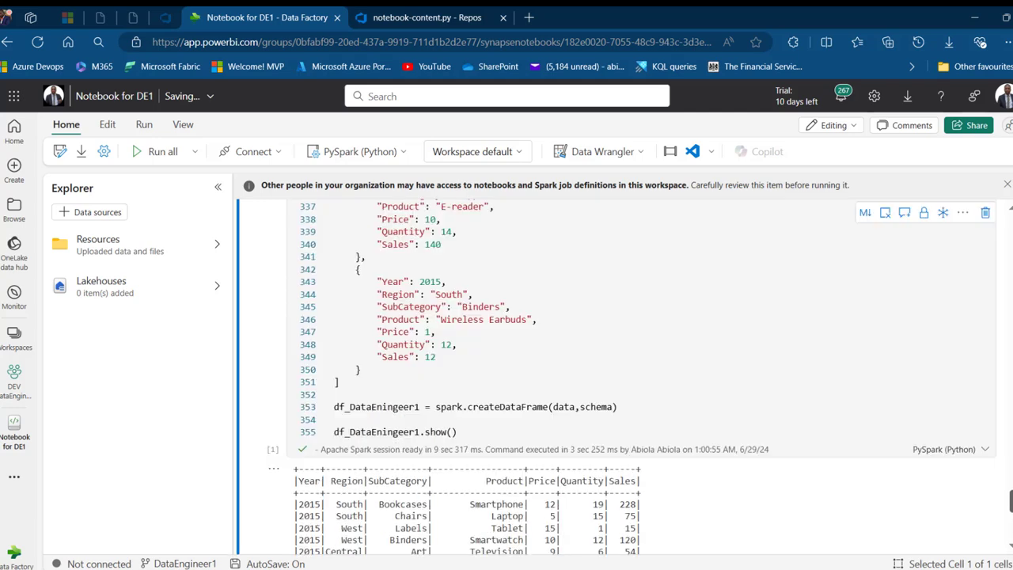
scroll(641, 356, "down", 1)
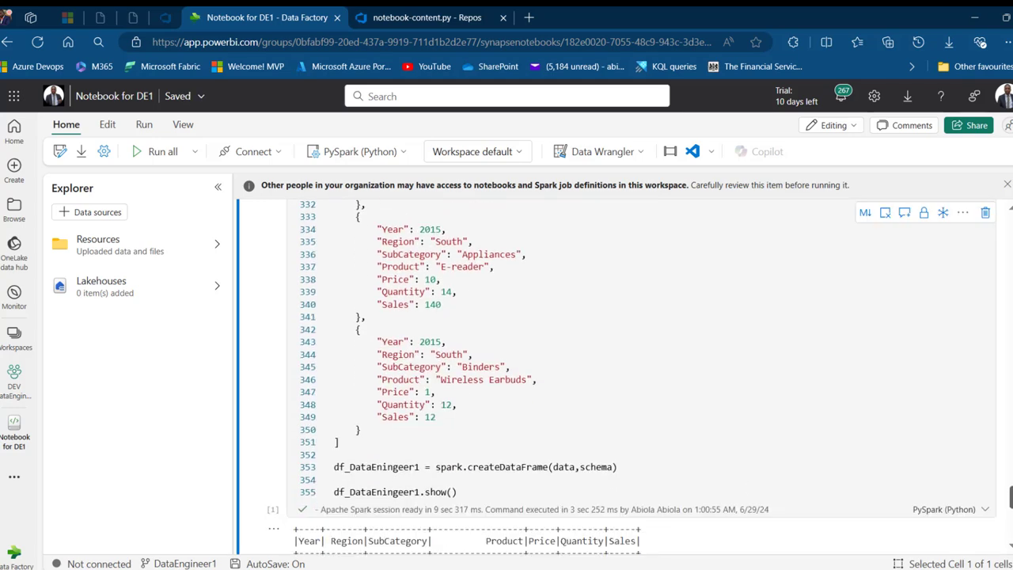
Step: Add a code cell below the output containing df_DataEningeer1.filter(df_DataEningeer1.Product == "Laptop").show()
double_click(384, 493)
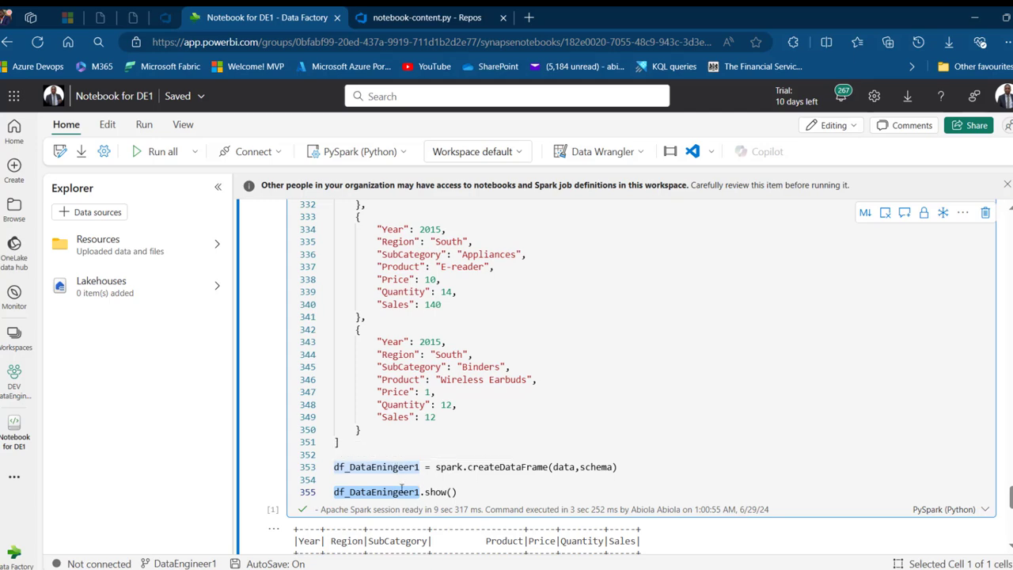
scroll(420, 493, "down", 5)
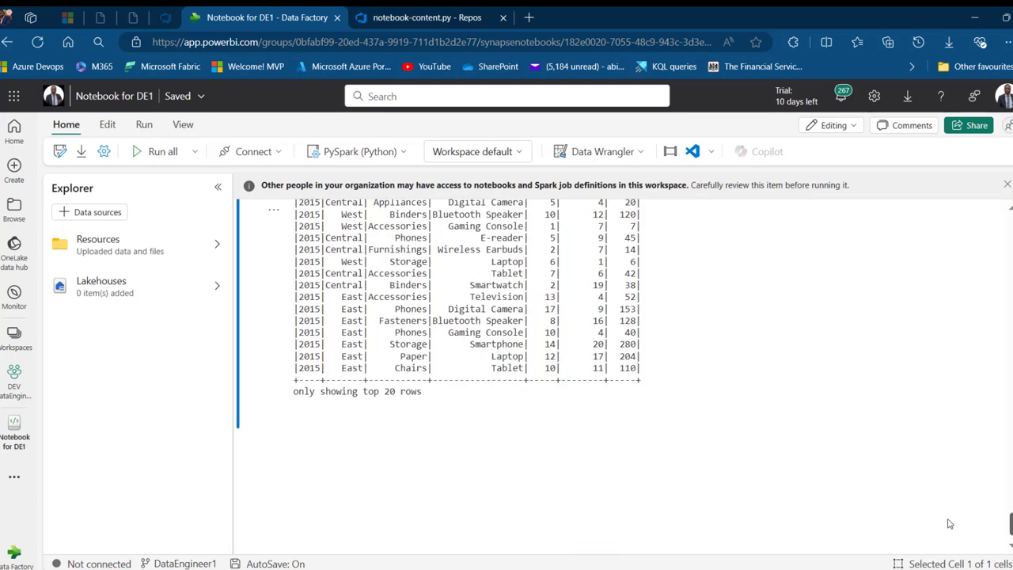
left_click(324, 431)
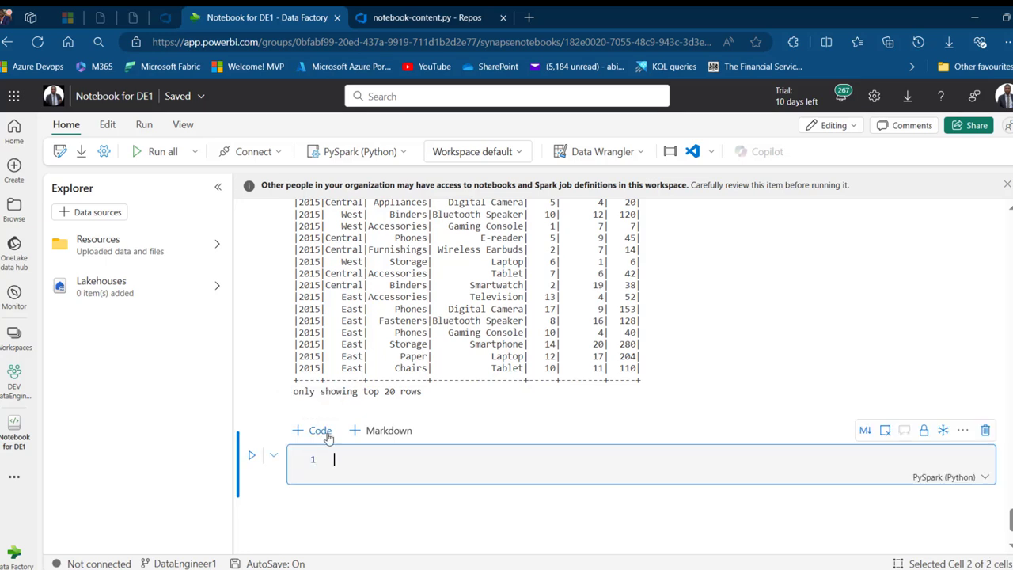
type("df_DataEningeer1")
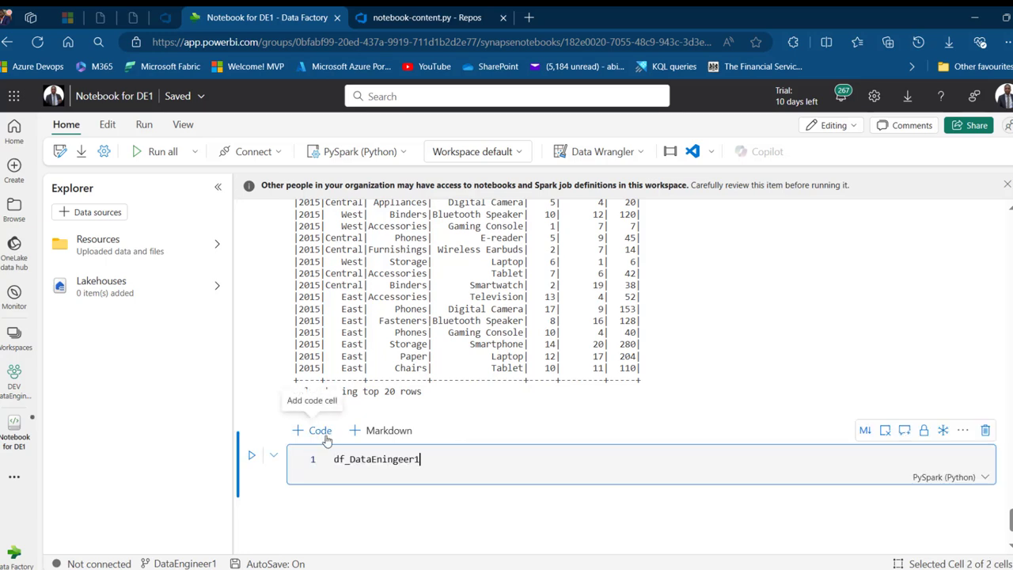
type(".filt")
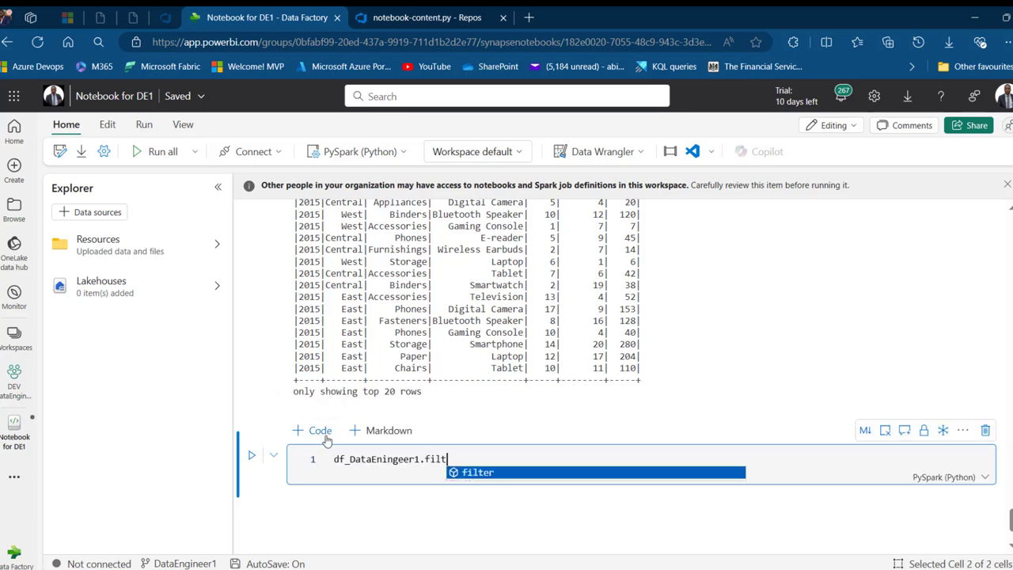
key("Tab")
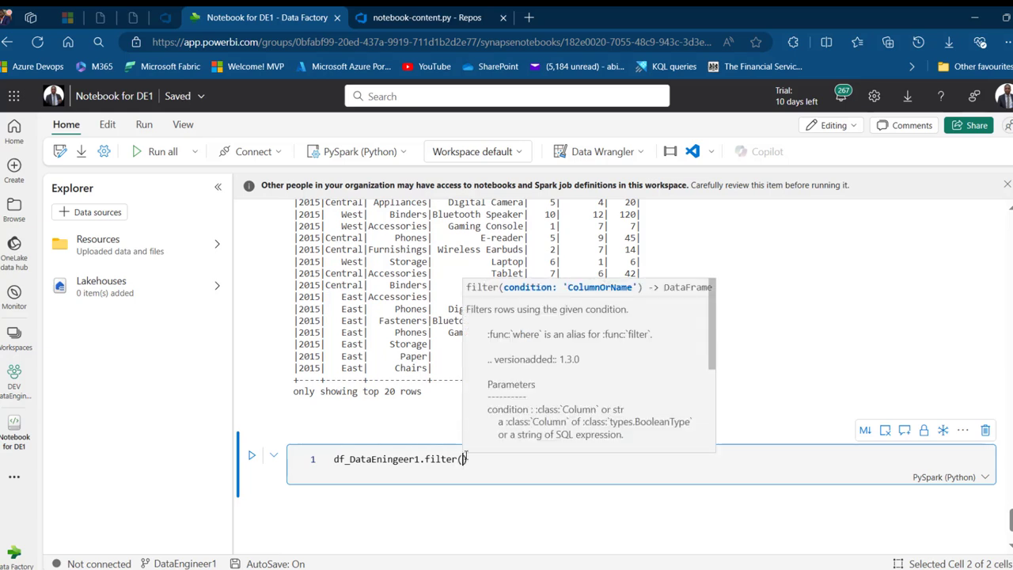
type("(df_DataEningeer1")
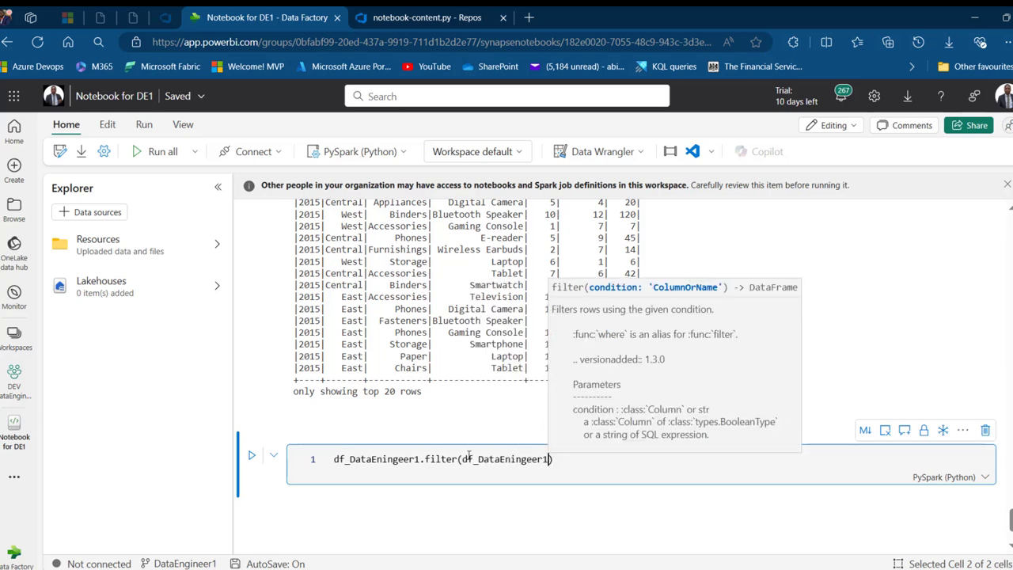
type(".Pro")
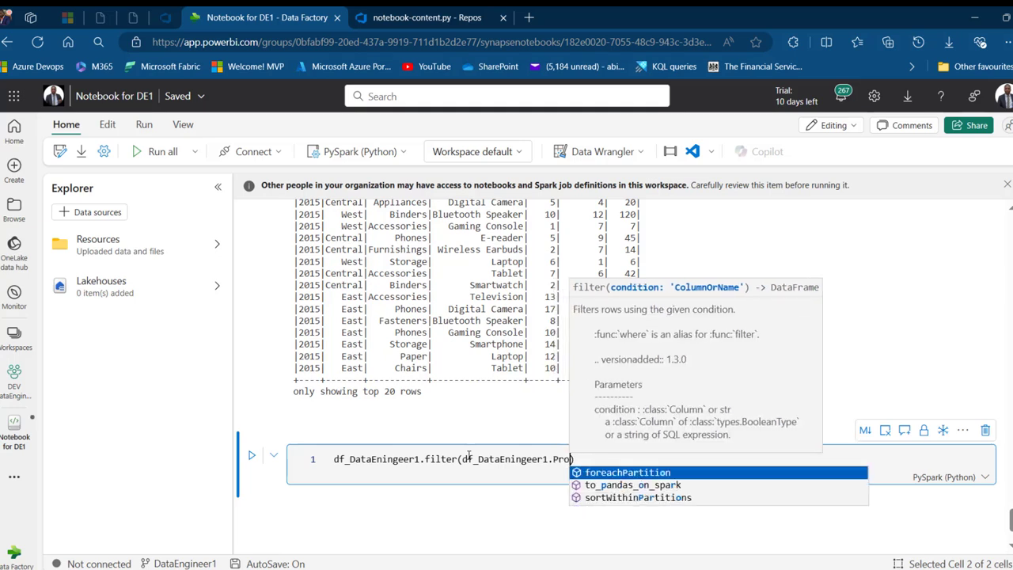
type("duct ")
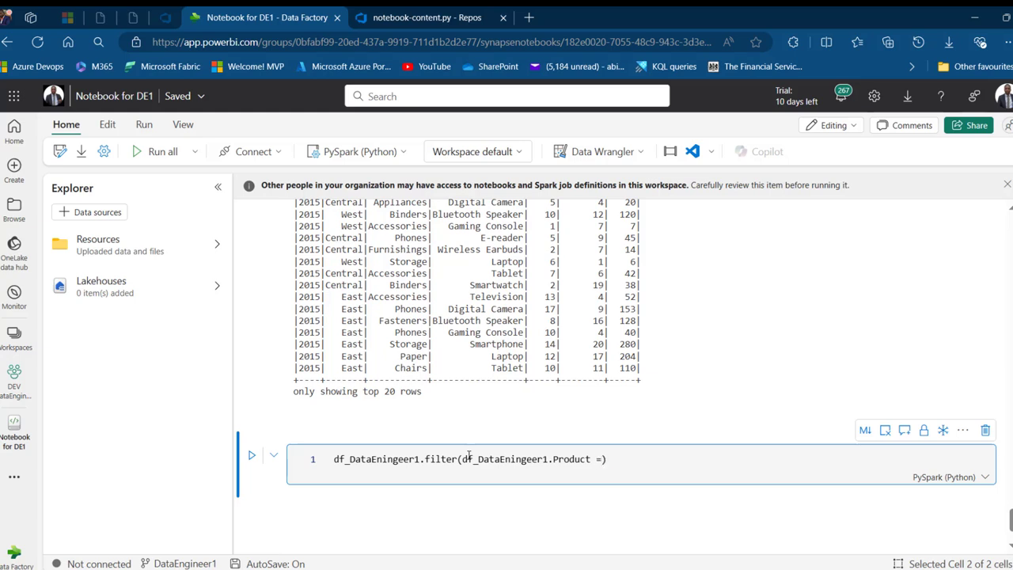
type("== \"Laptop\").sh")
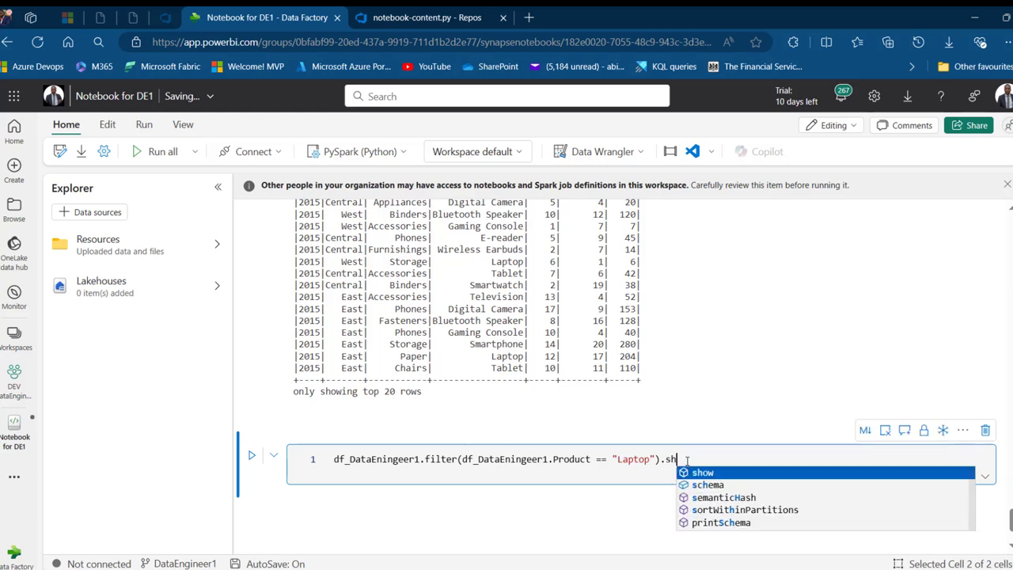
Step: Complete the Laptop product filter on df_DataEningeer1 with show() and run all cells of the notebook
type("ow(")
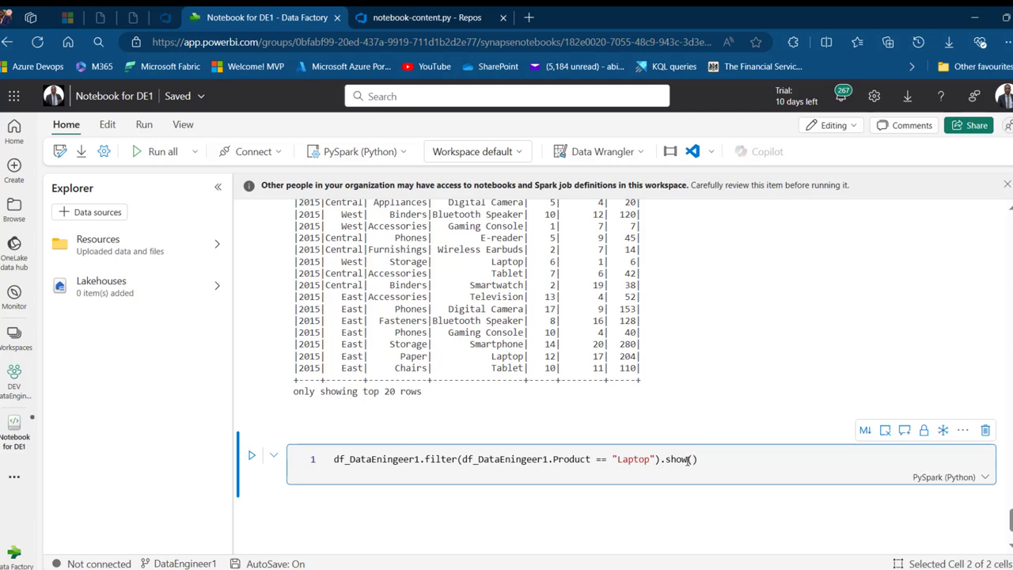
scroll(688, 459, "up", 5)
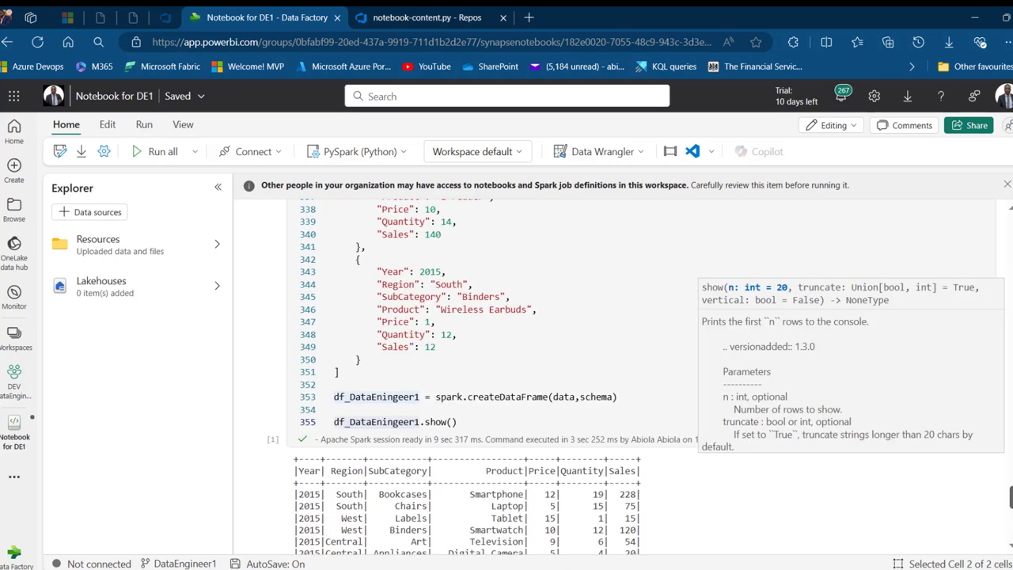
scroll(457, 465, "down", 1)
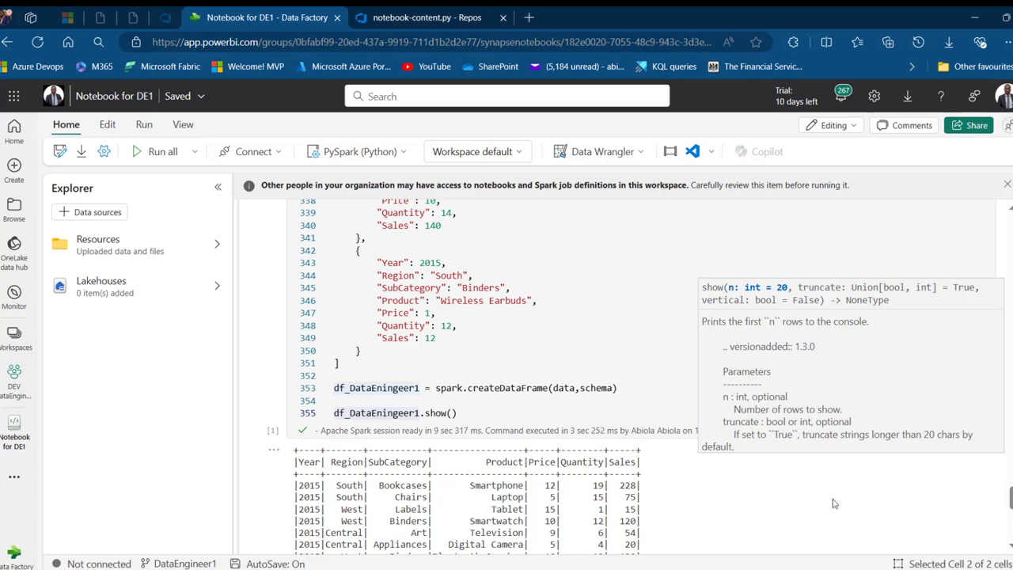
left_click(162, 152)
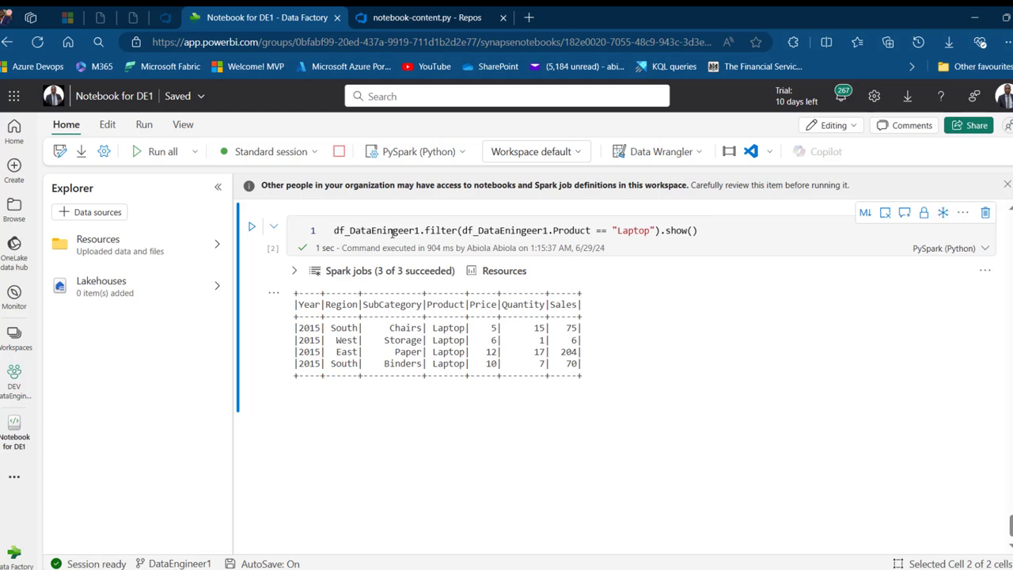
left_click(394, 232)
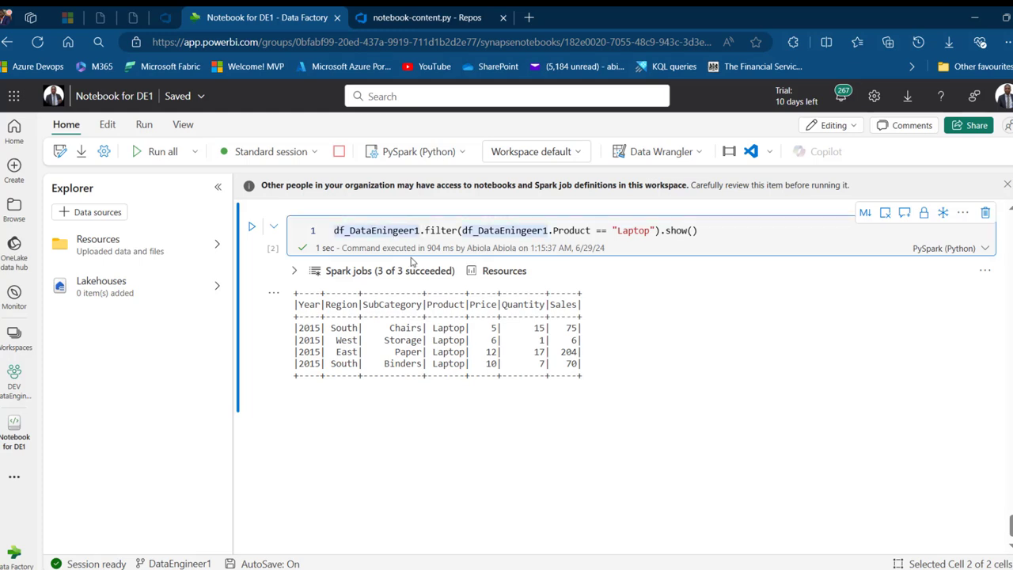
Step: Commit the modified Notebook for DE1 from the DEV DataEngineer1 workspace with the message "Filtered the Product that equal to Laptop"
left_click(14, 382)
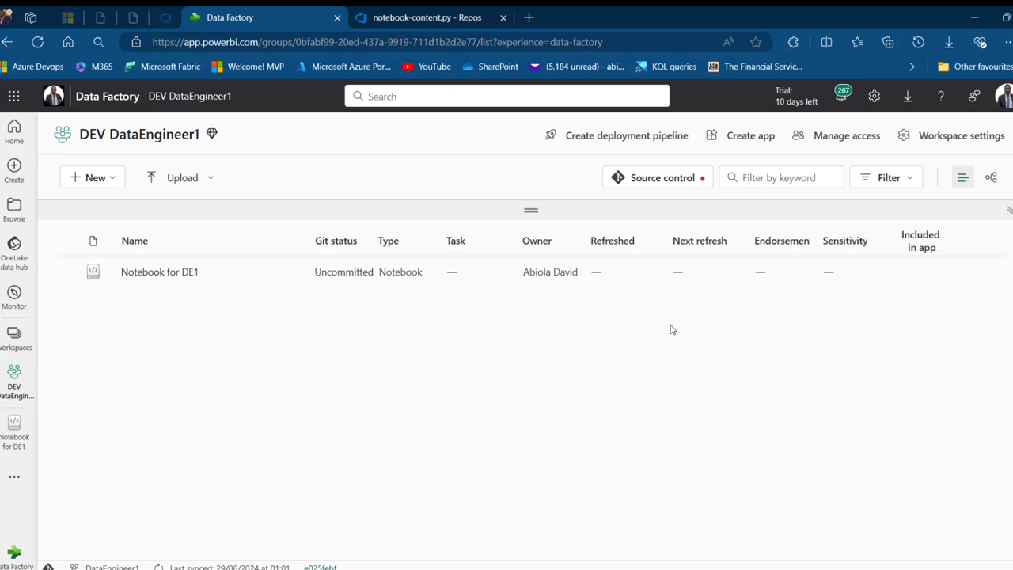
left_click(674, 182)
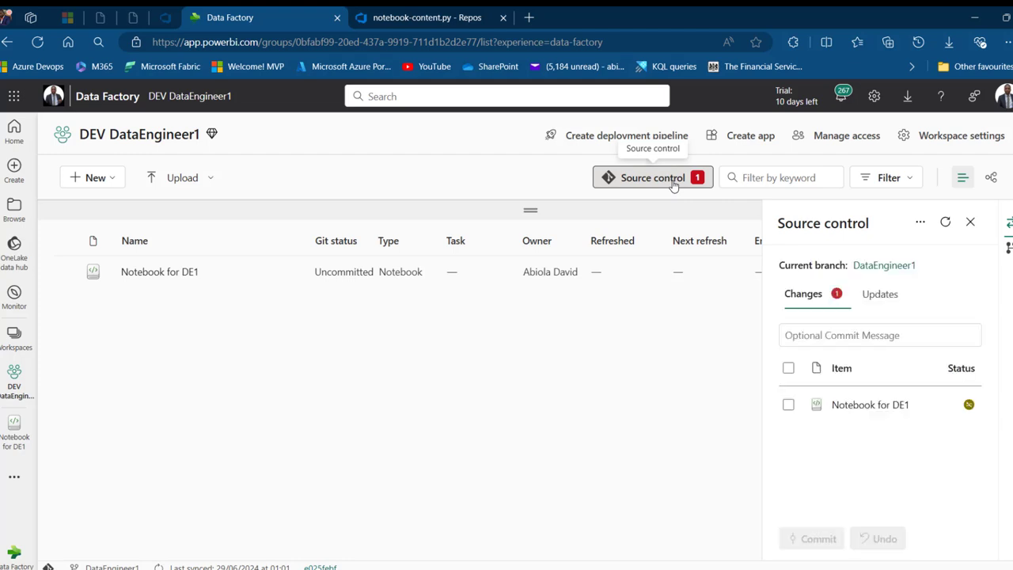
left_click(819, 335)
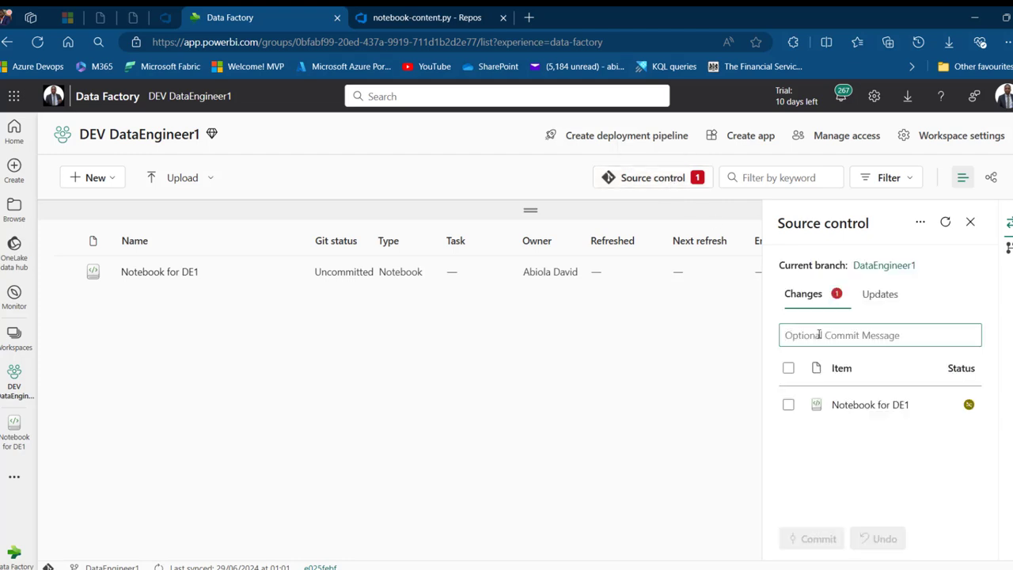
type("Fi")
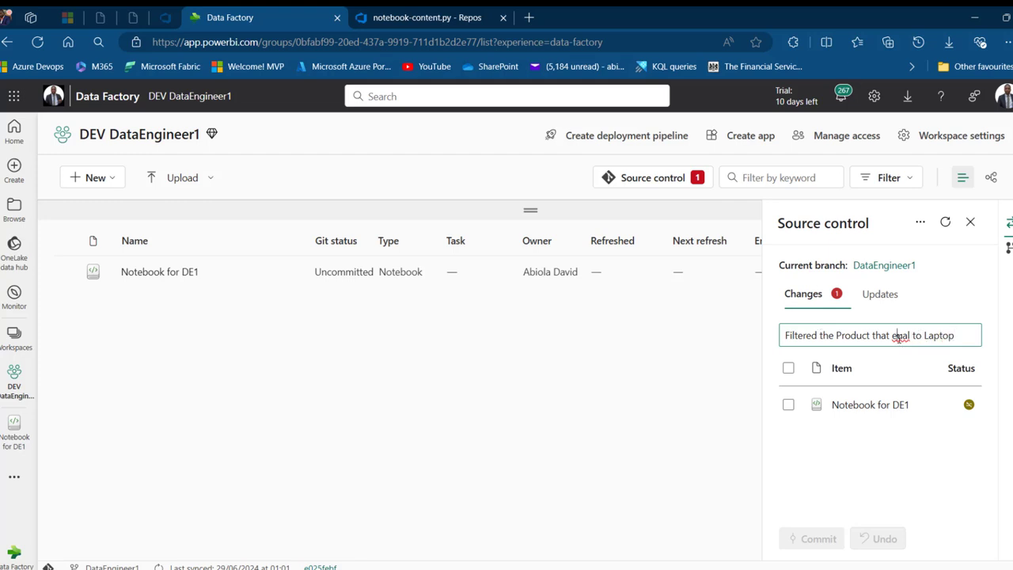
type("u")
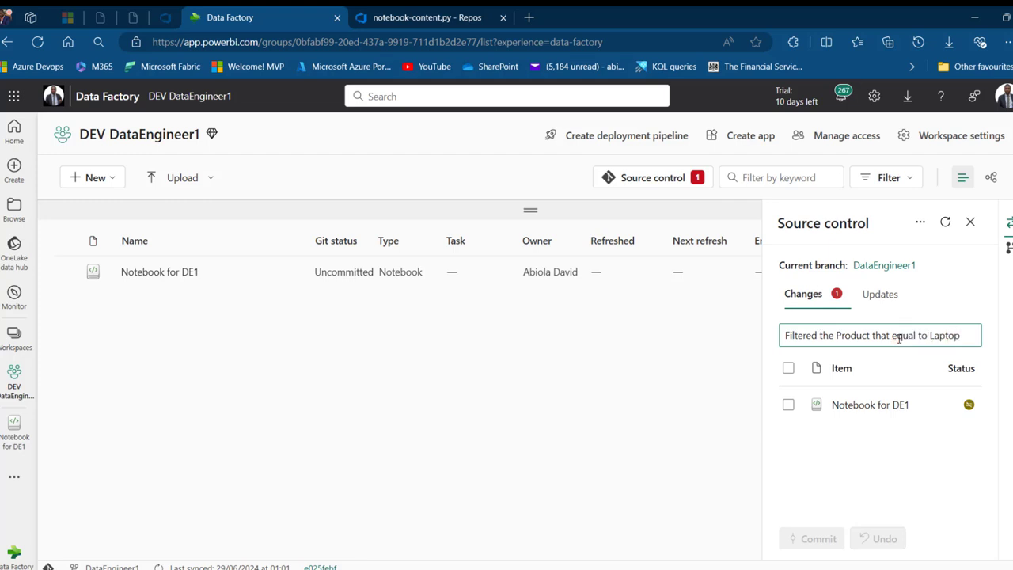
left_click(788, 368)
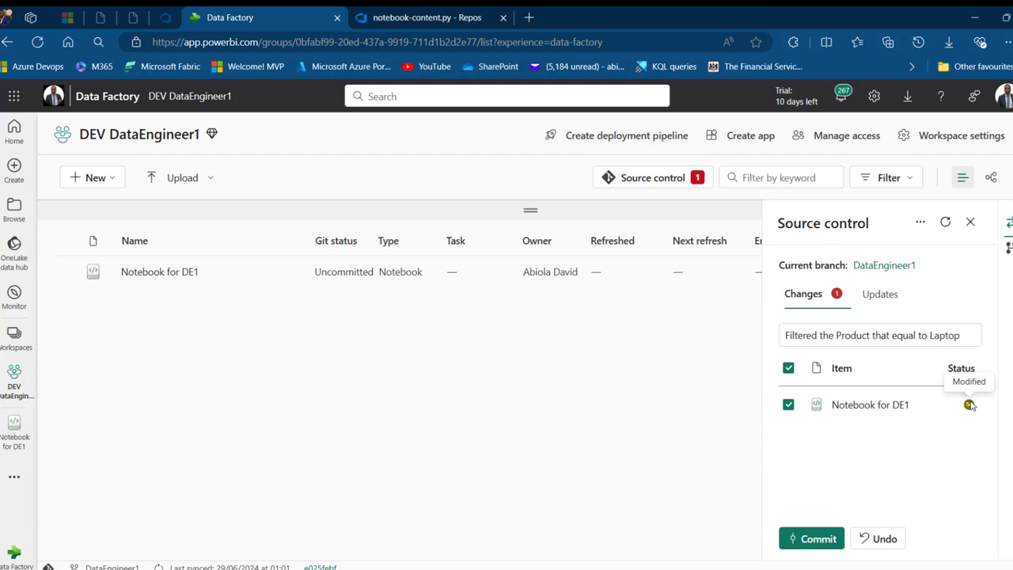
left_click(818, 539)
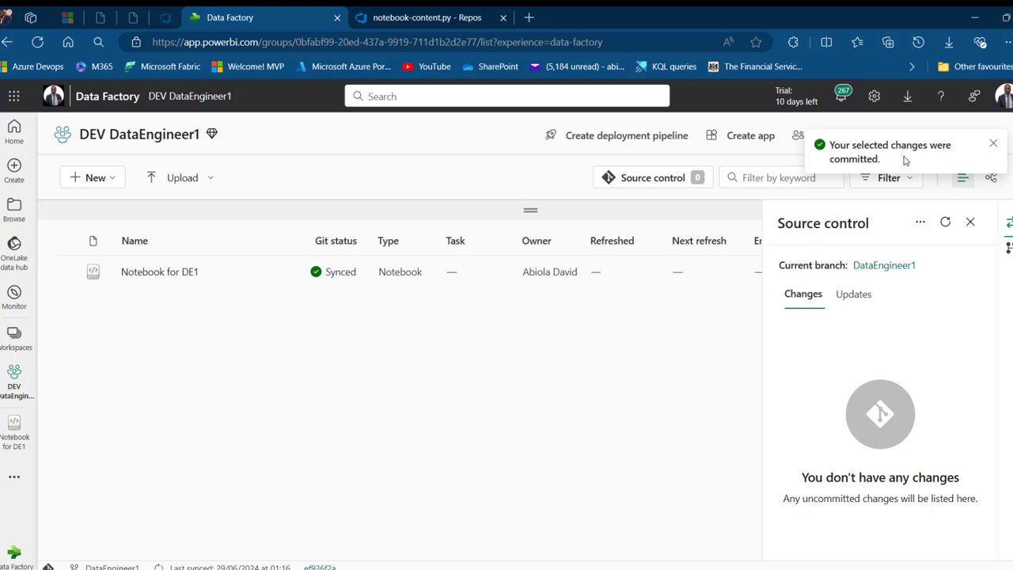
Step: Switch to Azure DevOps and examine the commit history and version comparison of Notebook for DE1's notebook-content.py in the DataEngineer1 branch
left_click(428, 18)
left_click(41, 349)
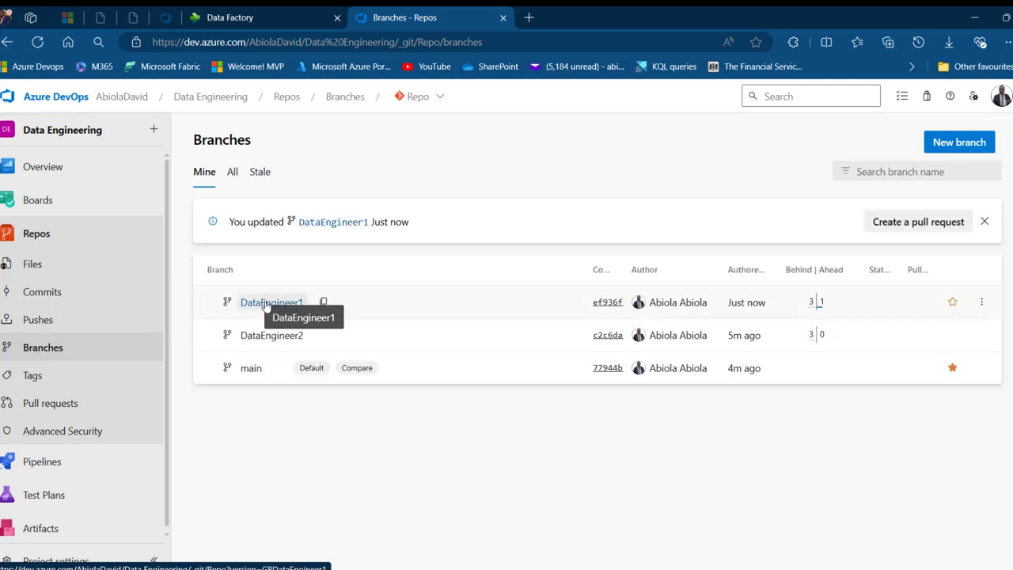
left_click(269, 303)
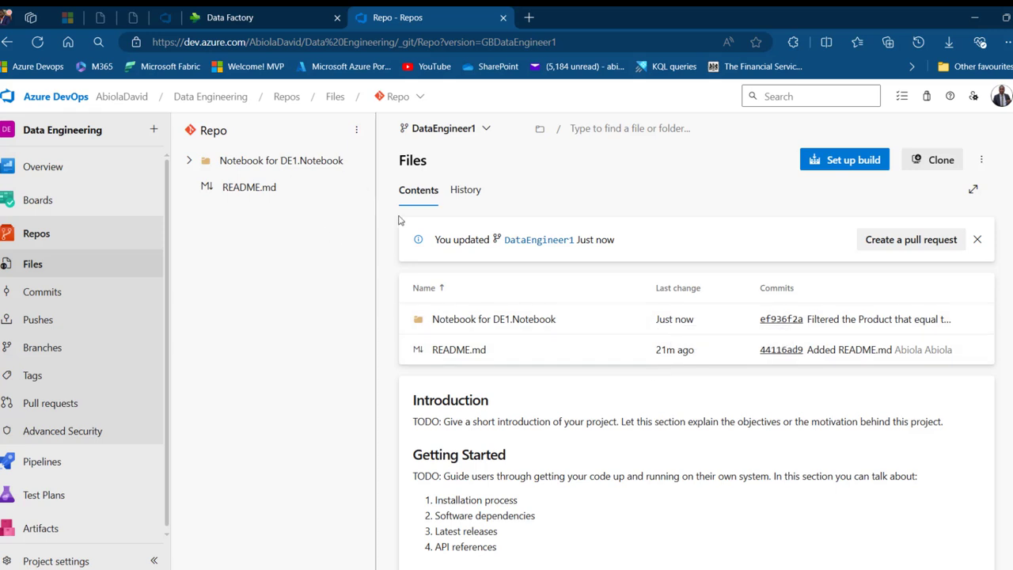
left_click(264, 163)
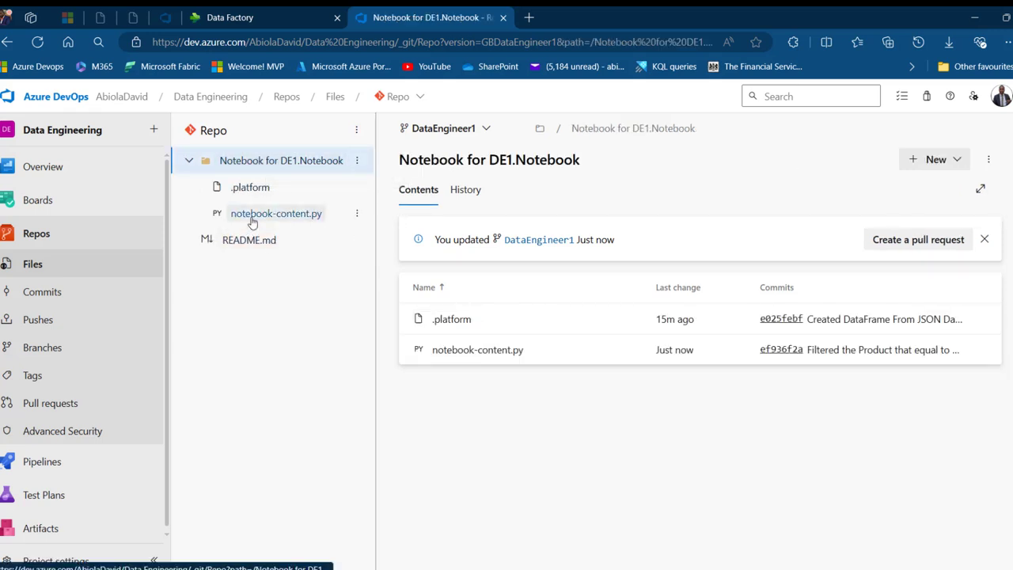
left_click(254, 215)
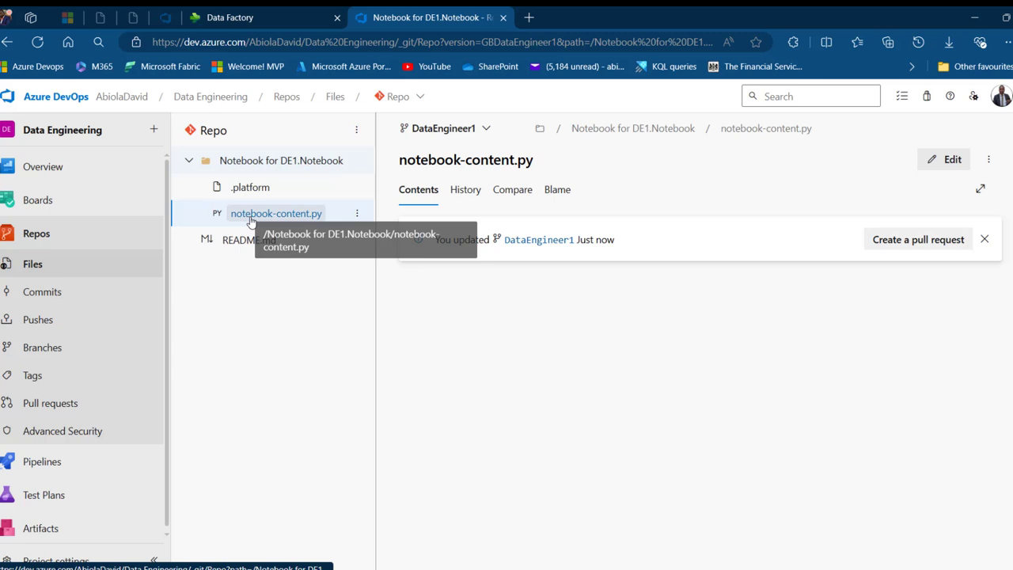
left_click(467, 192)
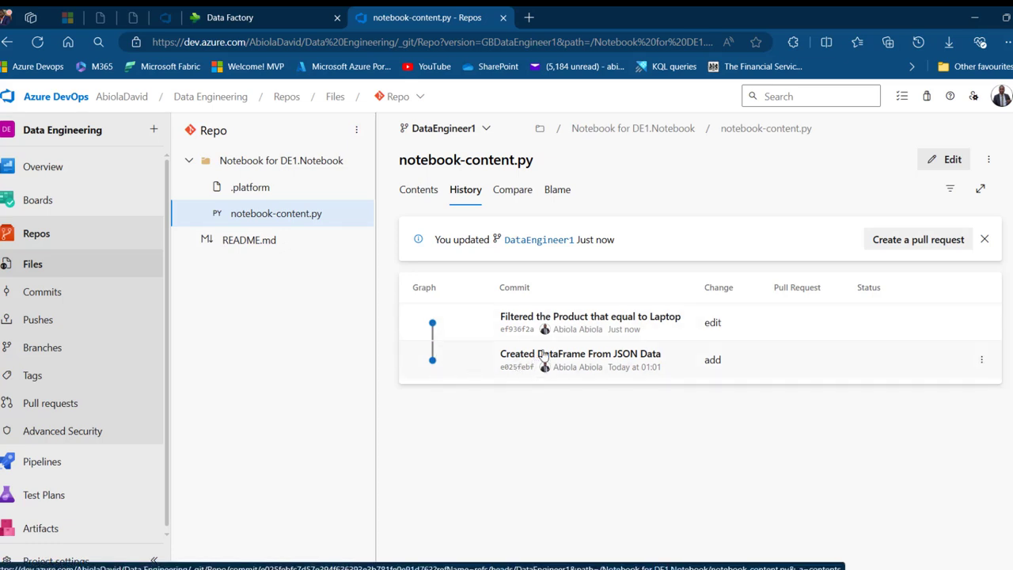
left_click(516, 190)
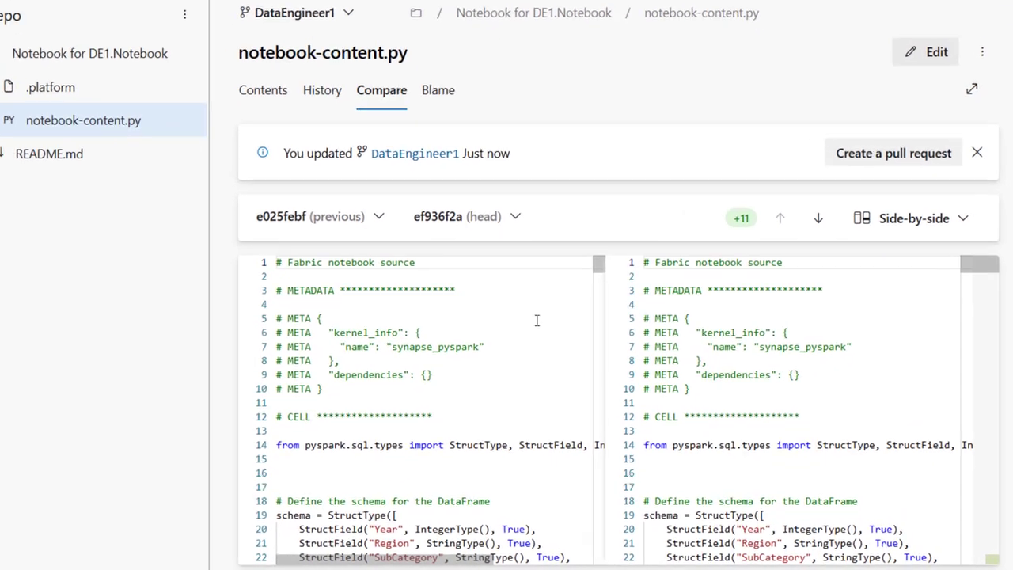
left_click_drag(964, 269, 979, 566)
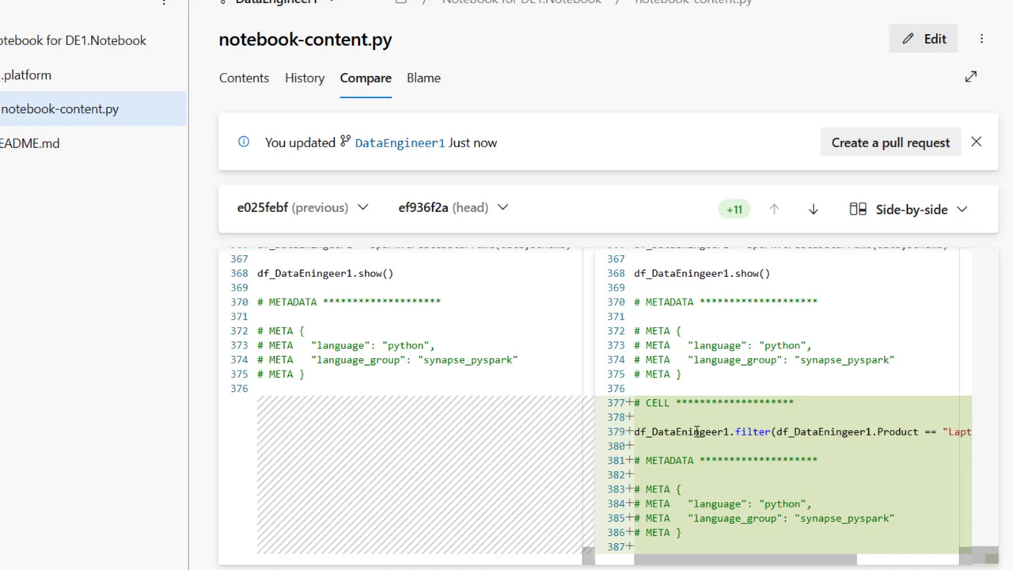
Step: Create a pull request from DataEngineer1 into main, adding your own account as reviewer
left_click(882, 149)
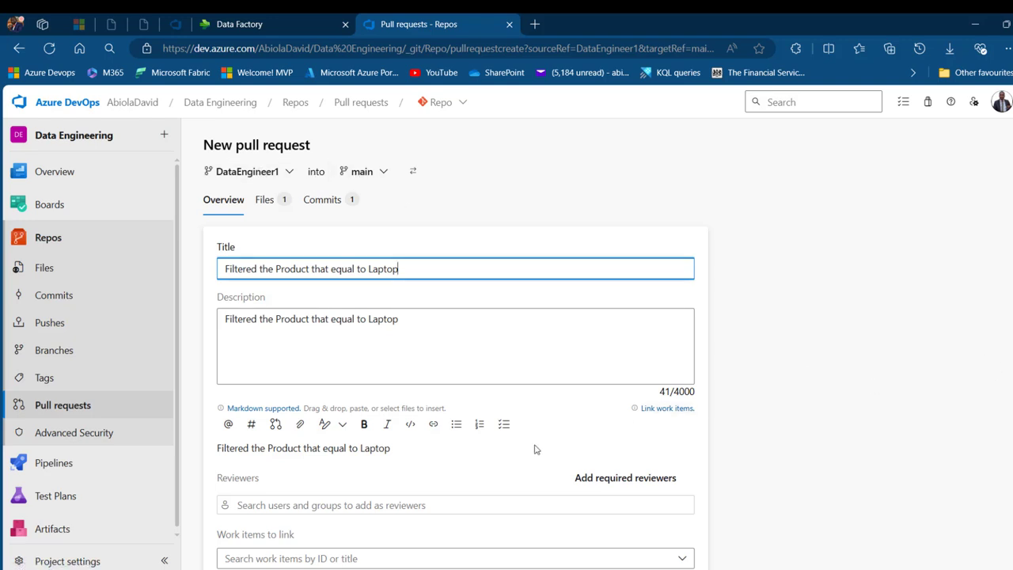
left_click(420, 501)
type("ab")
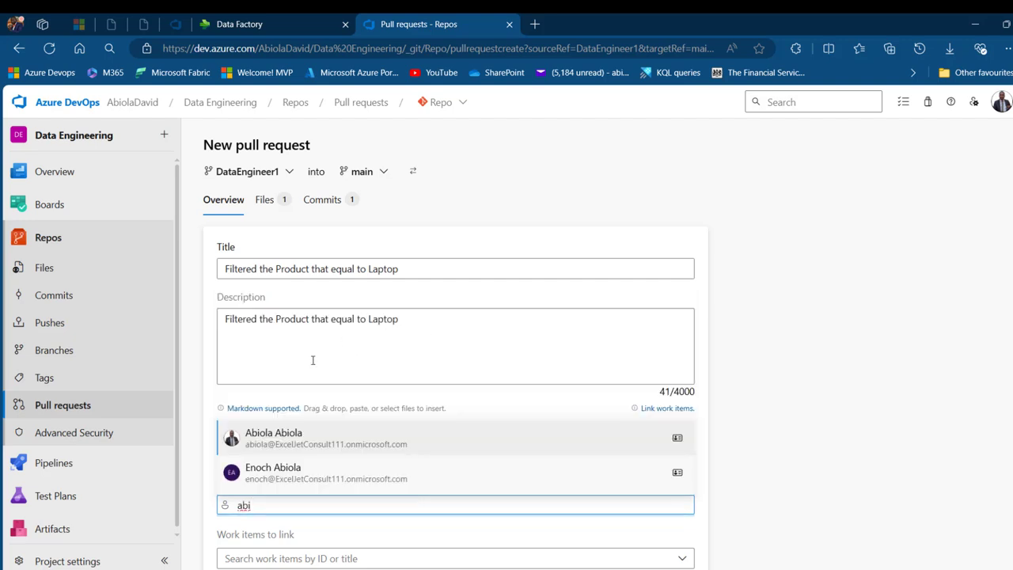
type("i")
left_click(331, 436)
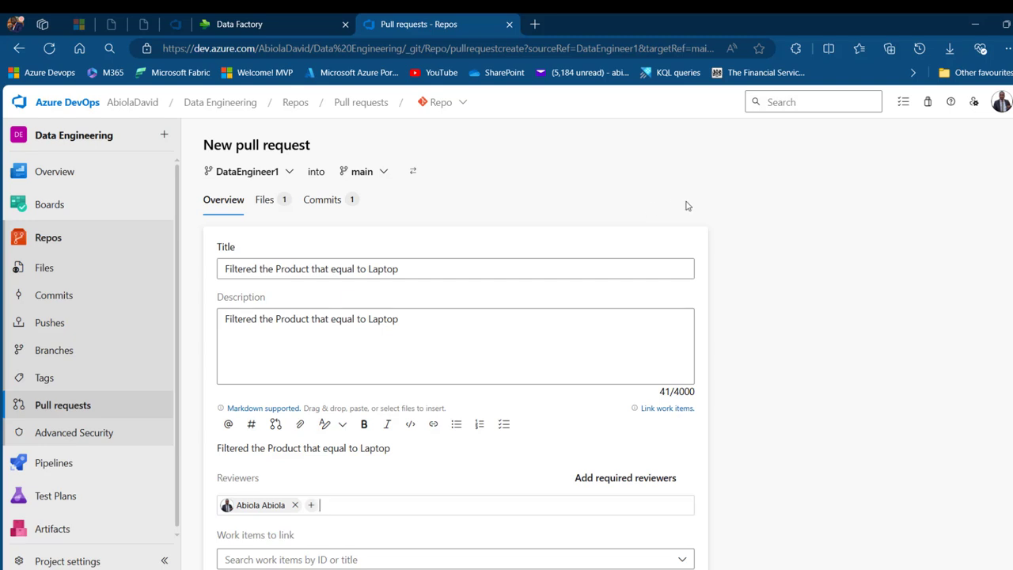
scroll(649, 475, "down", 2)
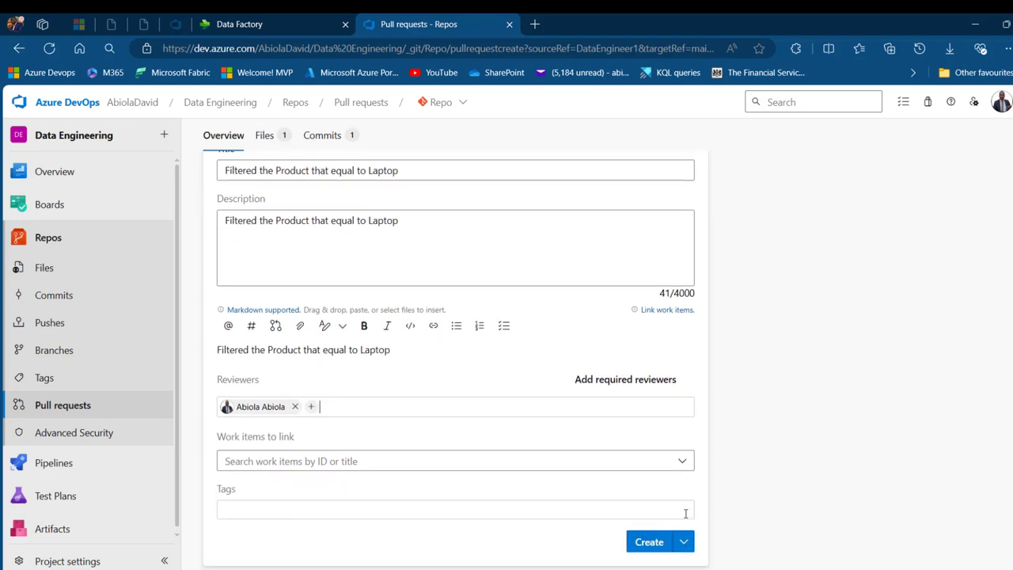
left_click(649, 542)
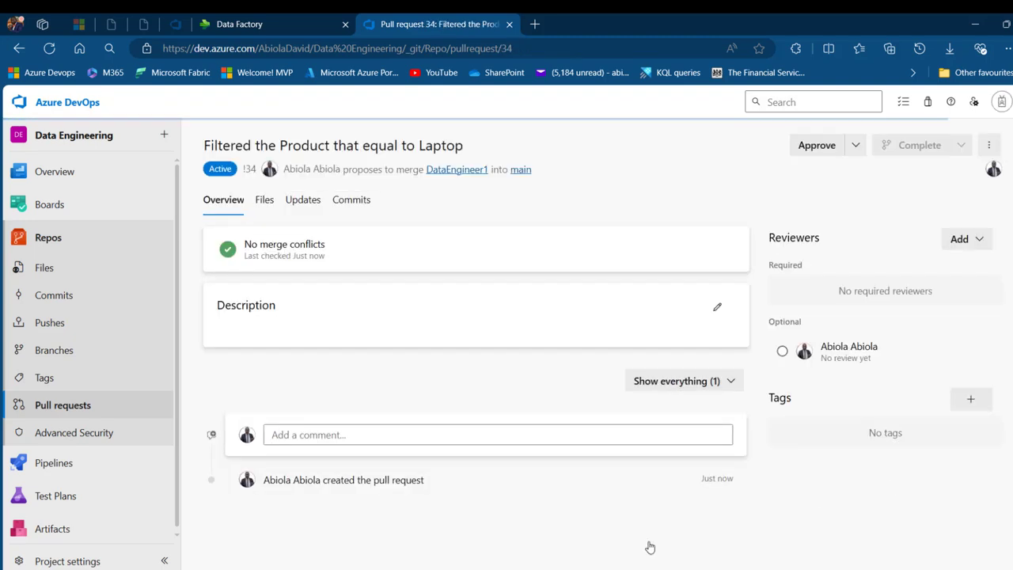
Step: Approve the pull request and complete it with the Merge (no fast forward) type, keeping the DataEngineer1 branch
left_click(820, 151)
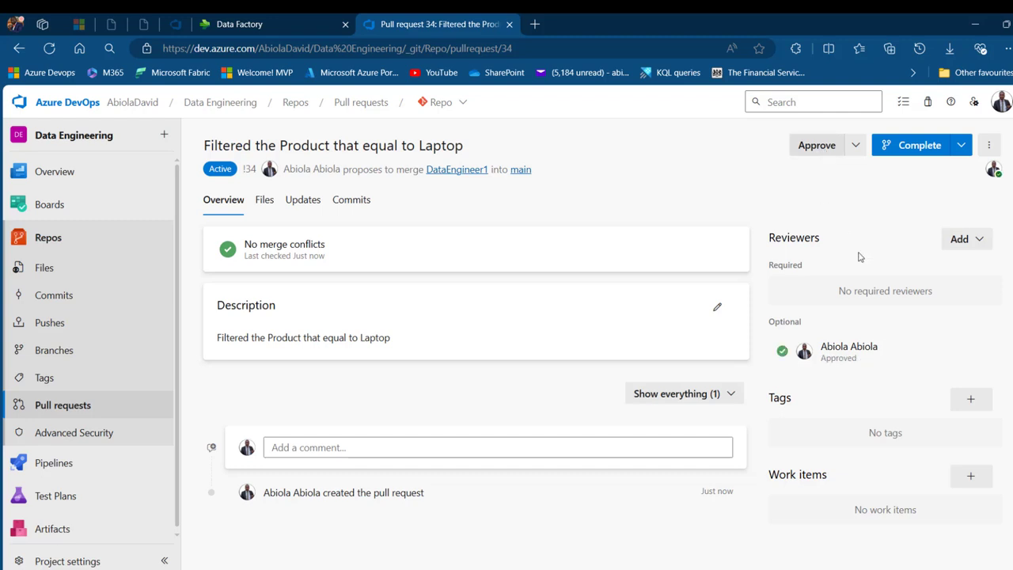
left_click(916, 147)
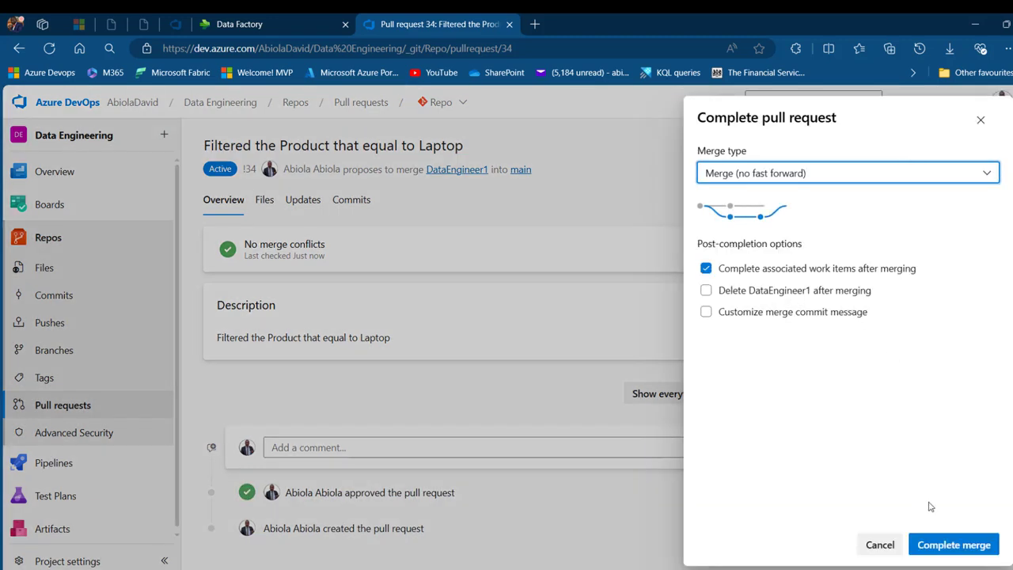
left_click(952, 545)
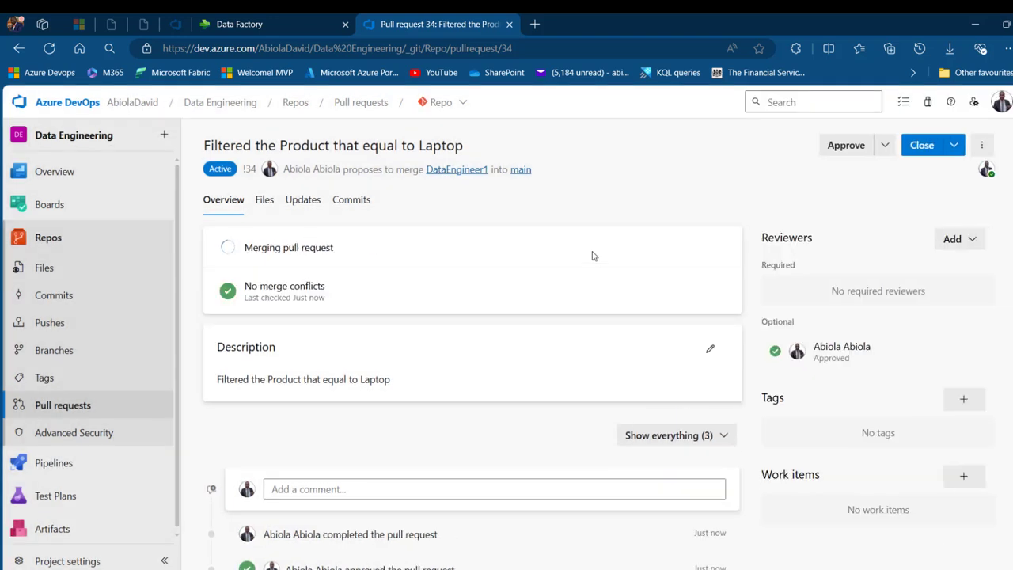
Step: Examine the history and version comparison of Notebook for DE1's notebook-content.py in the main branch
left_click(551, 173)
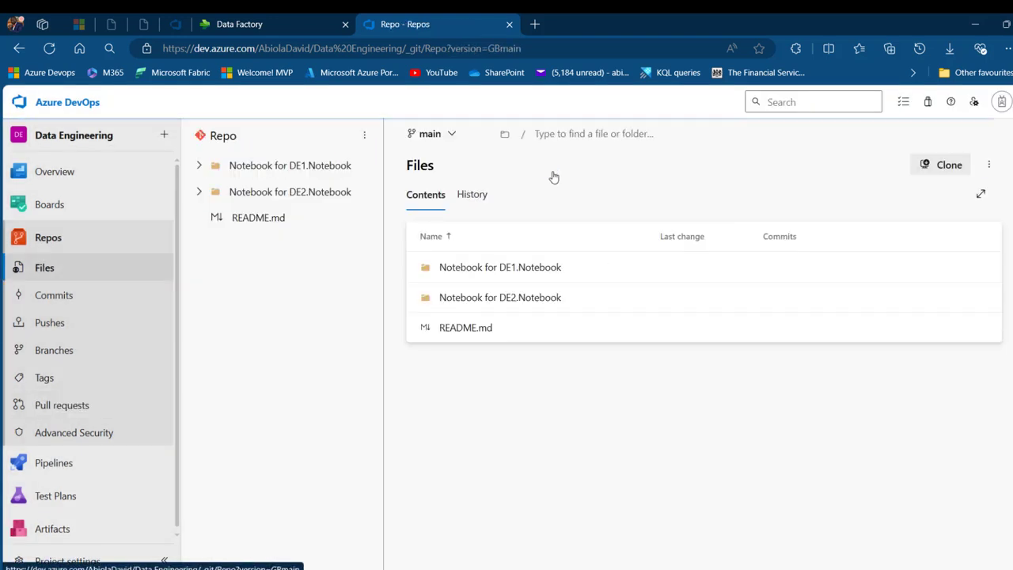
left_click(274, 167)
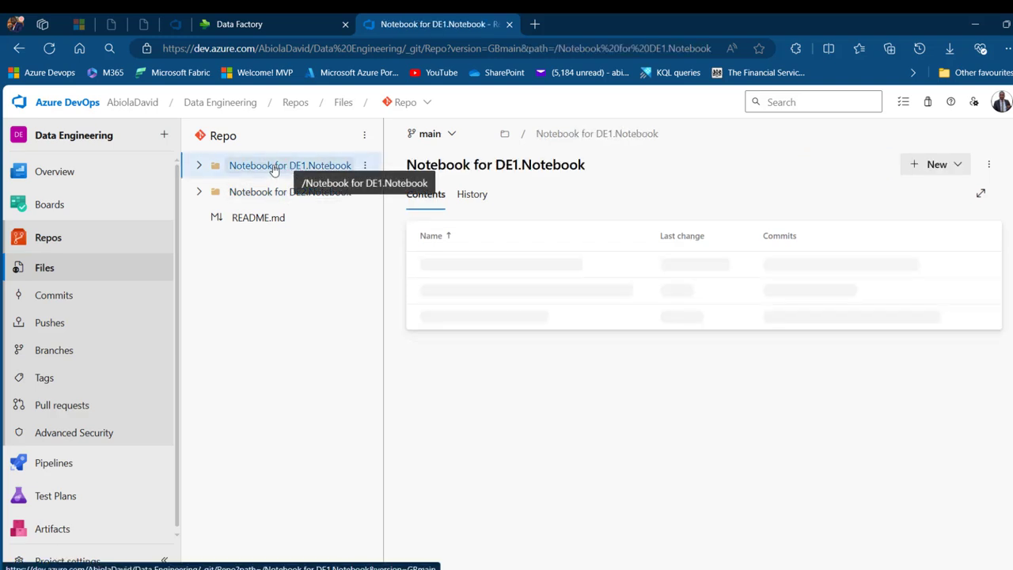
left_click(277, 222)
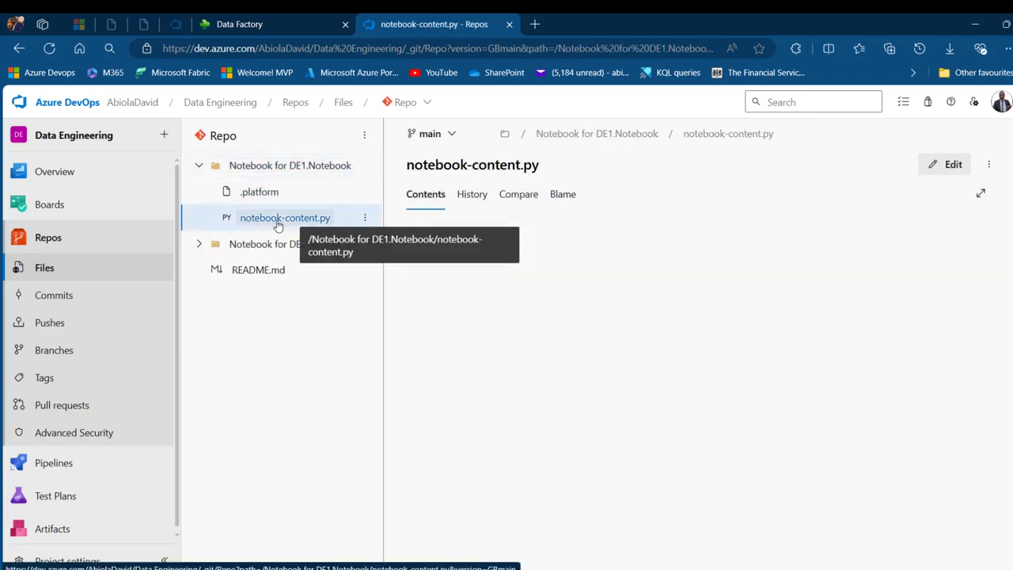
left_click(471, 195)
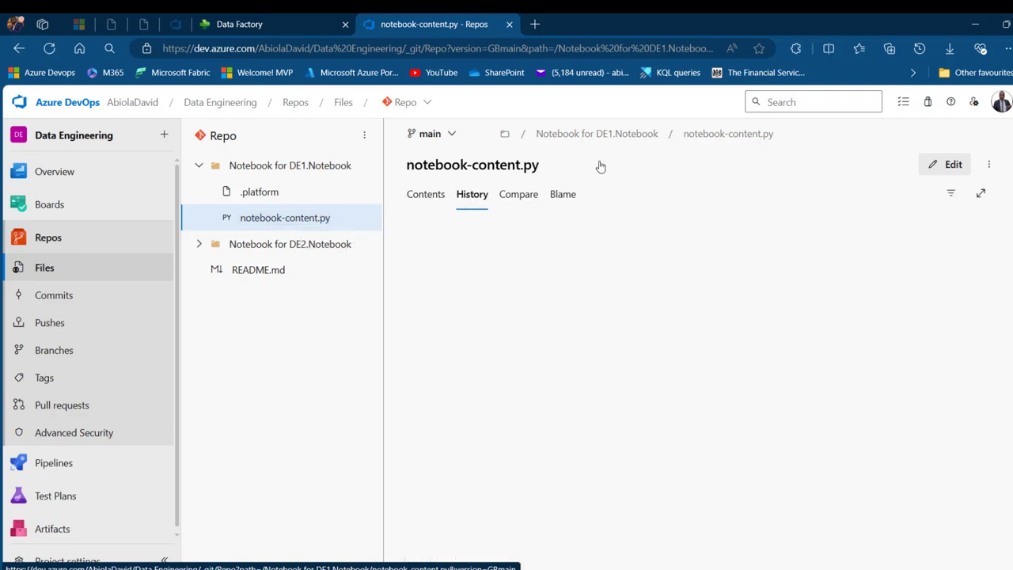
left_click(521, 195)
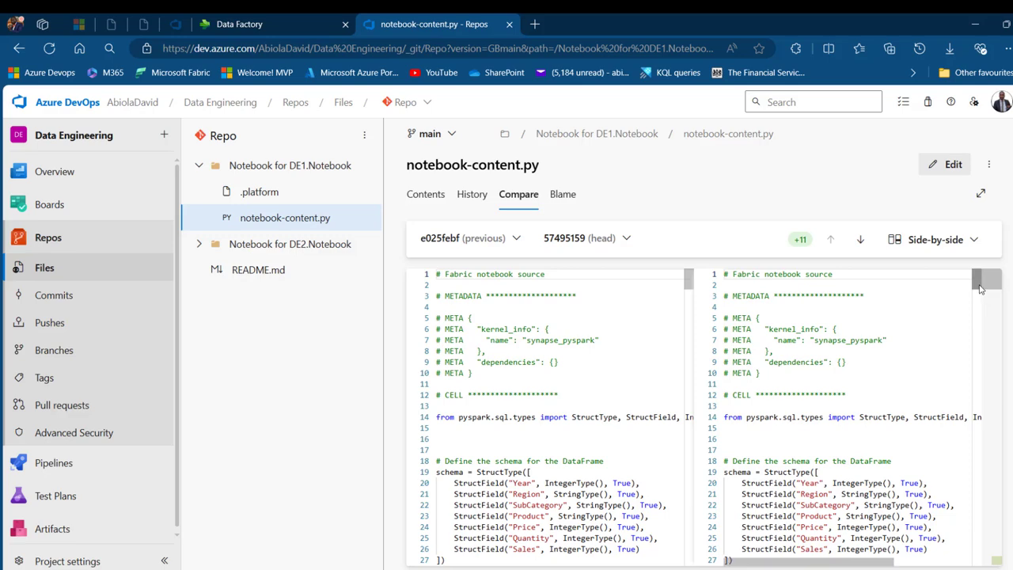
left_click_drag(980, 289, 982, 562)
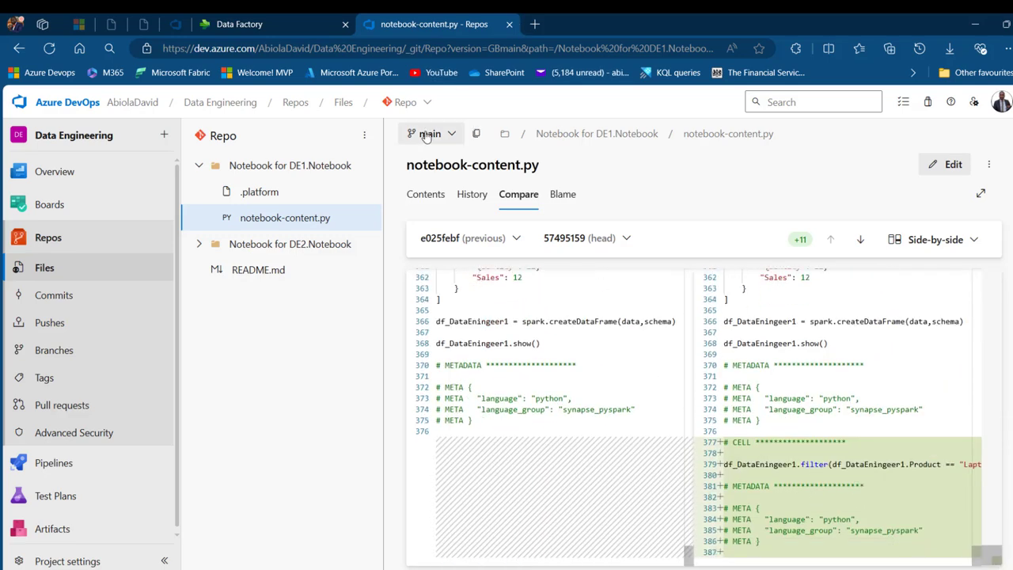
Step: Switch back to Microsoft Fabric, open the PROD workspace and view its incoming Git updates
left_click(259, 19)
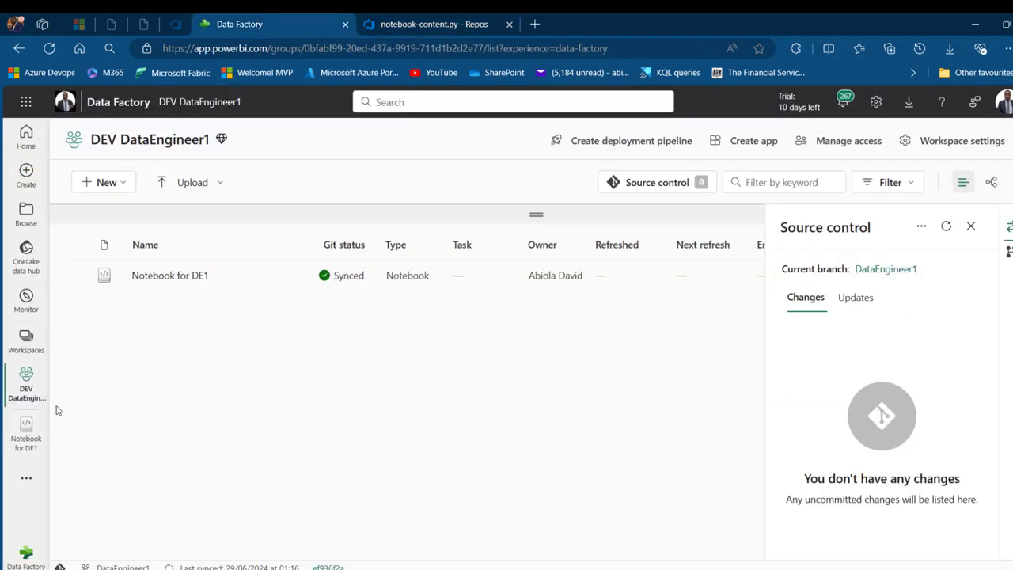
left_click(26, 340)
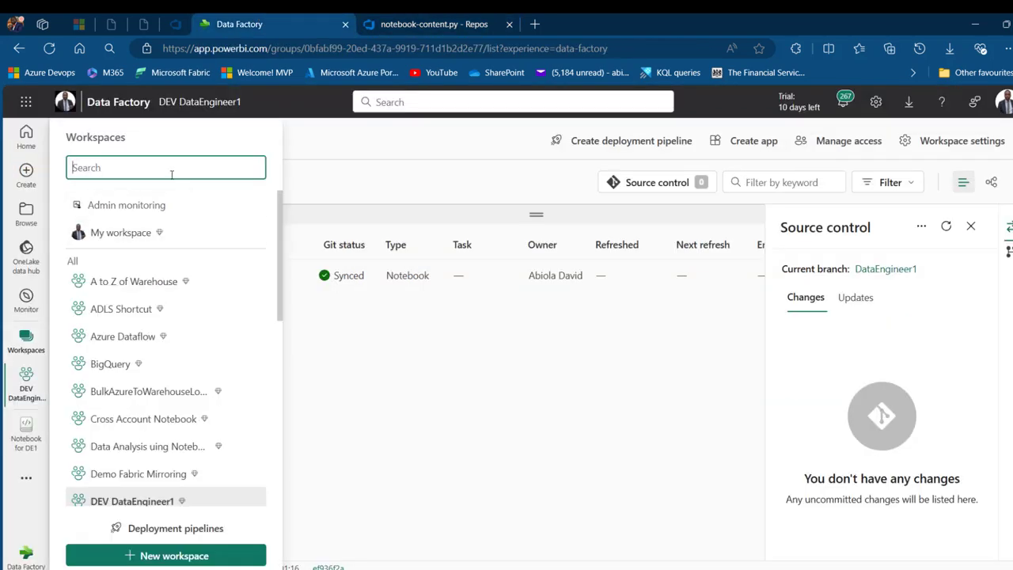
type("pro")
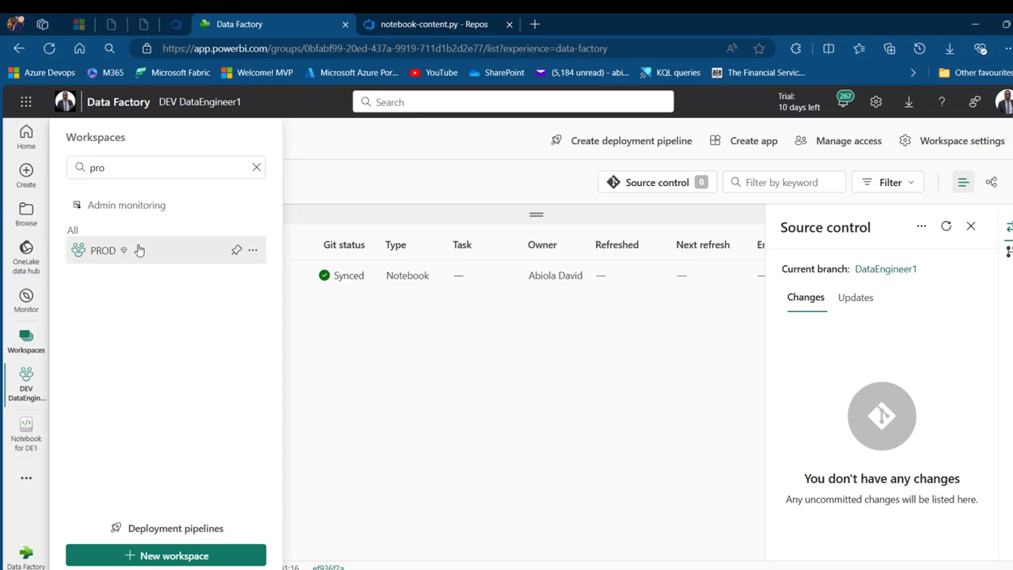
left_click(138, 248)
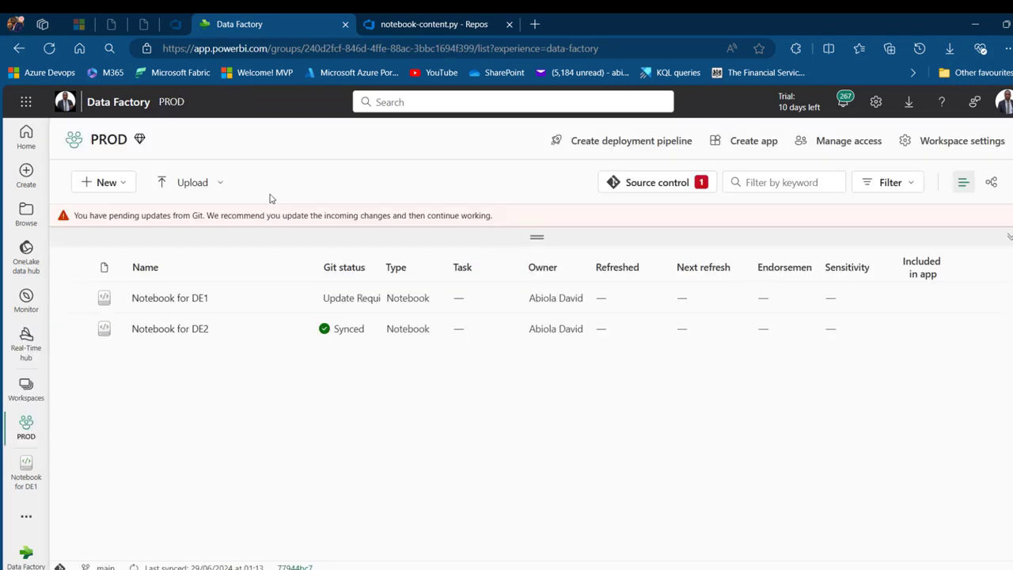
left_click(665, 182)
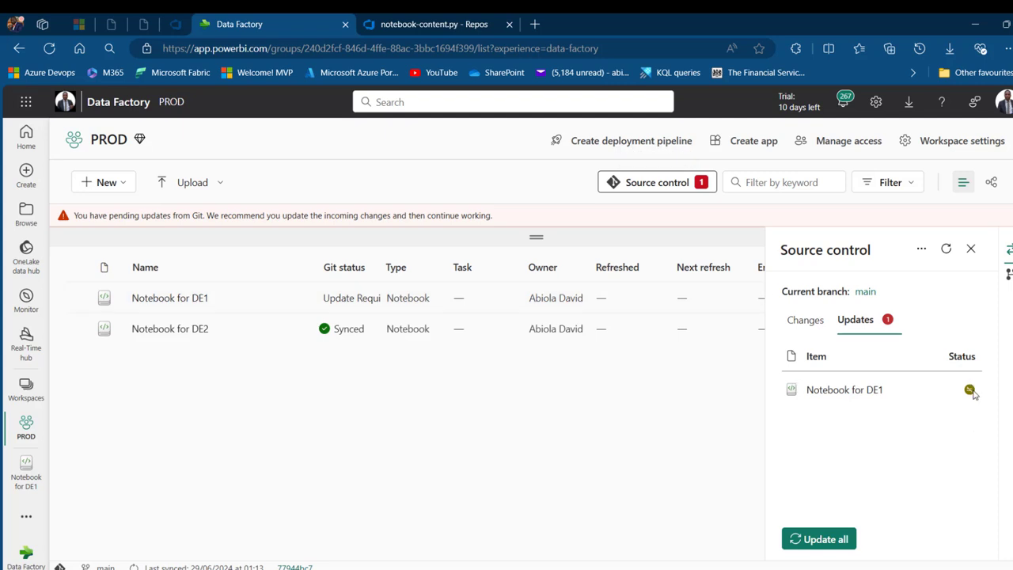
mouse_move(971, 391)
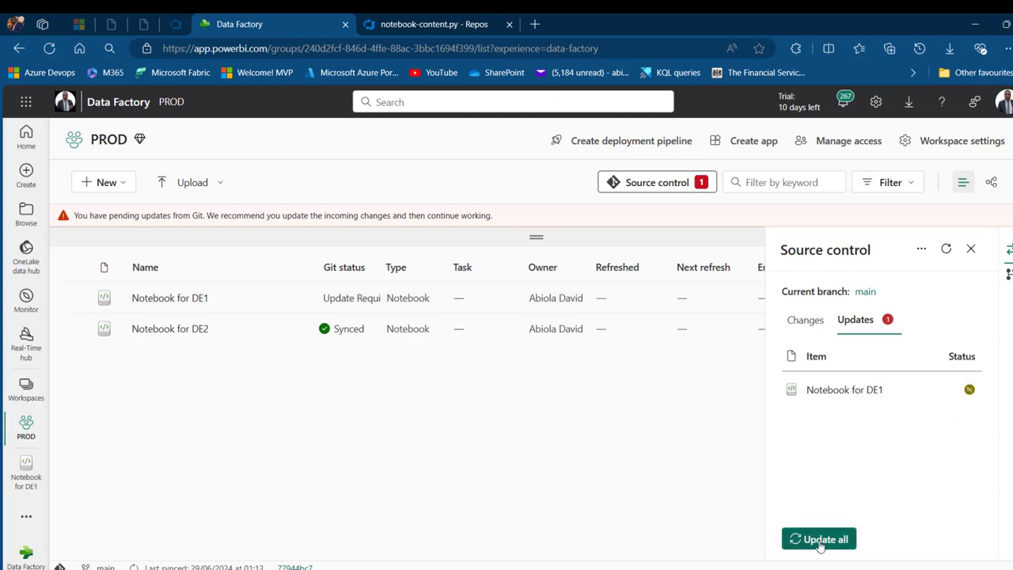
Step: Examine the end of Notebook for DE1 in PROD, and return to the workspace's item list
left_click(175, 300)
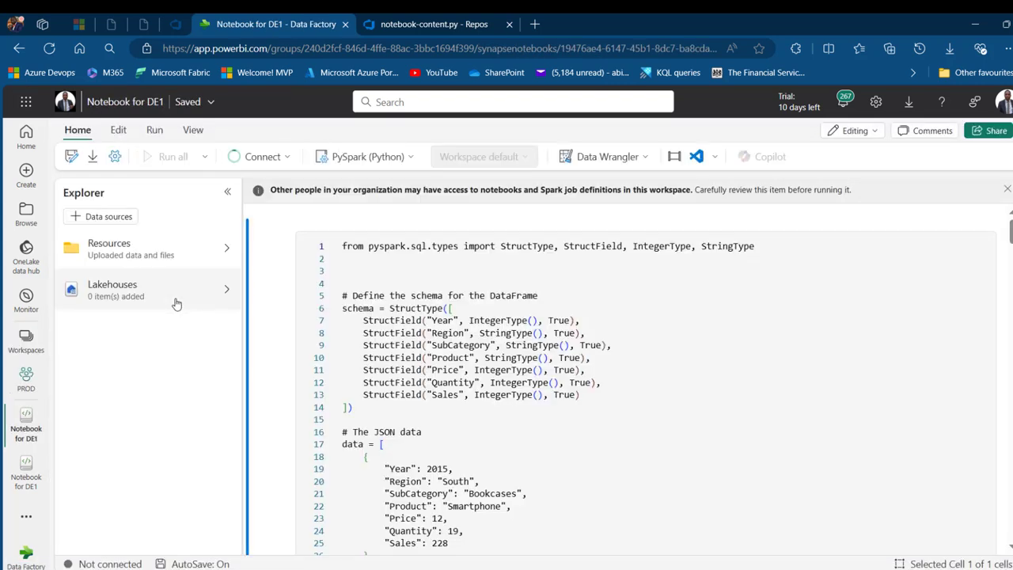
scroll(646, 380, "down", 20)
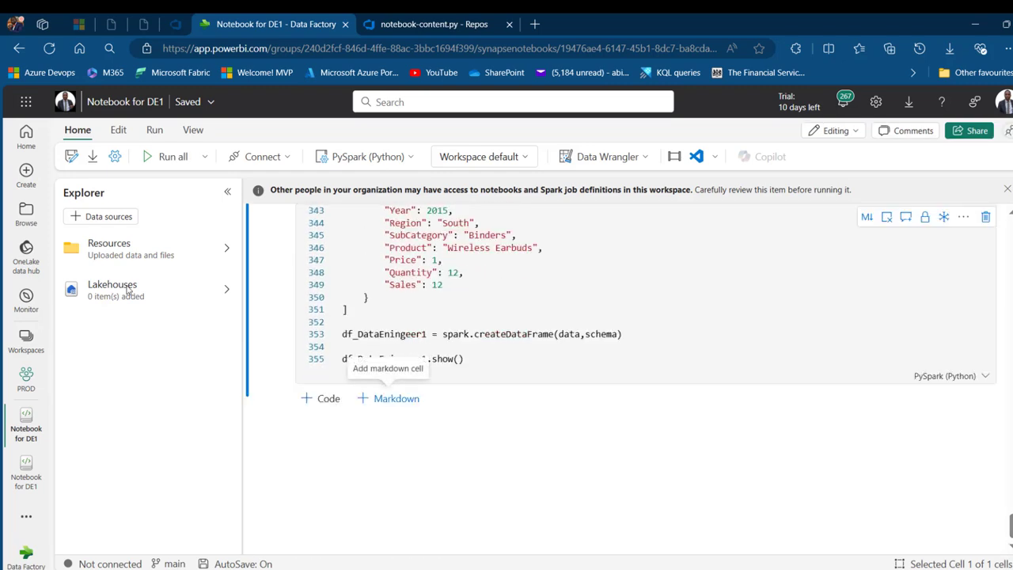
left_click(26, 378)
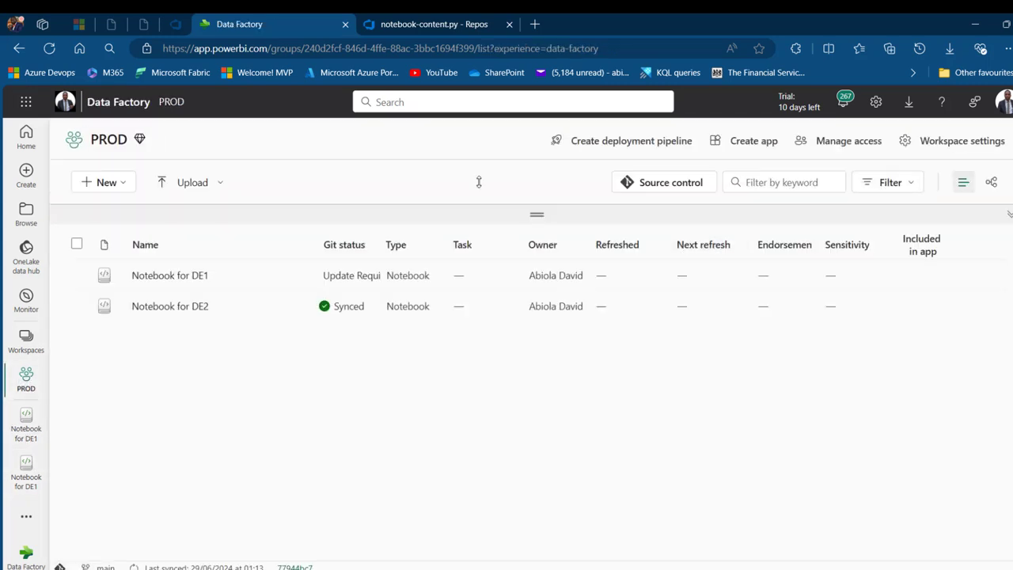
Step: Update the PROD workspace with all incoming changes from the main branch
left_click(687, 183)
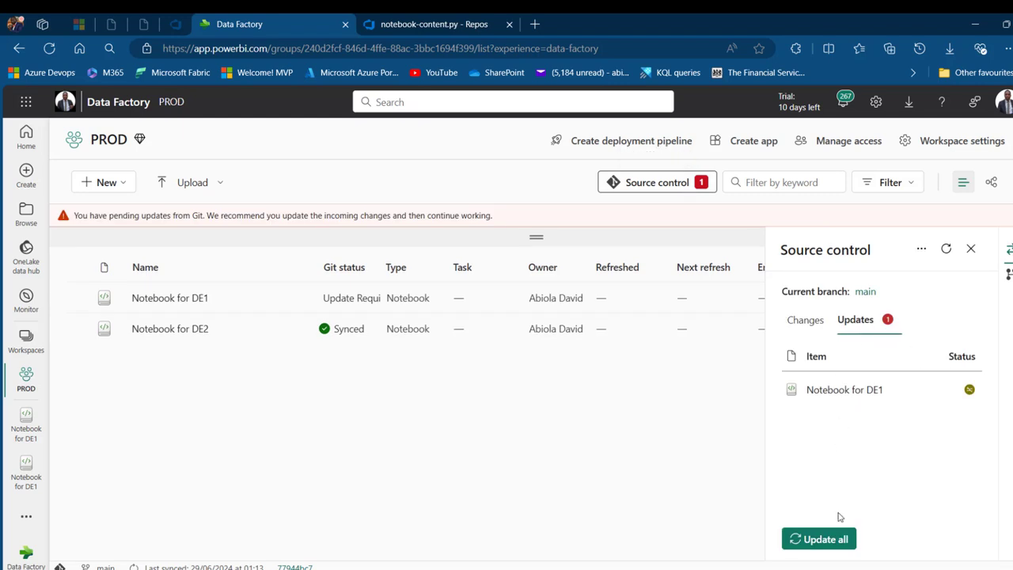
left_click(842, 538)
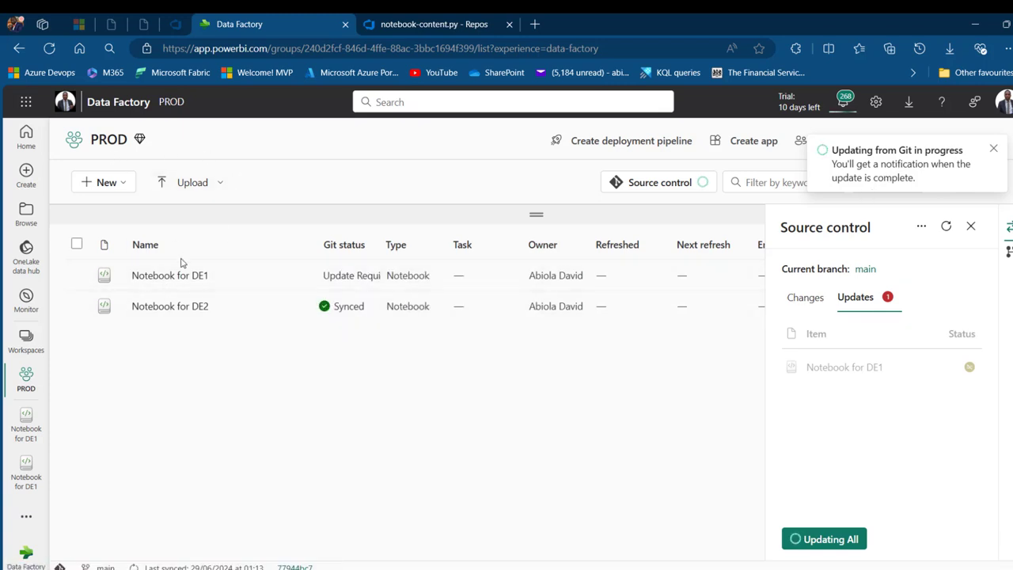
mouse_move(195, 274)
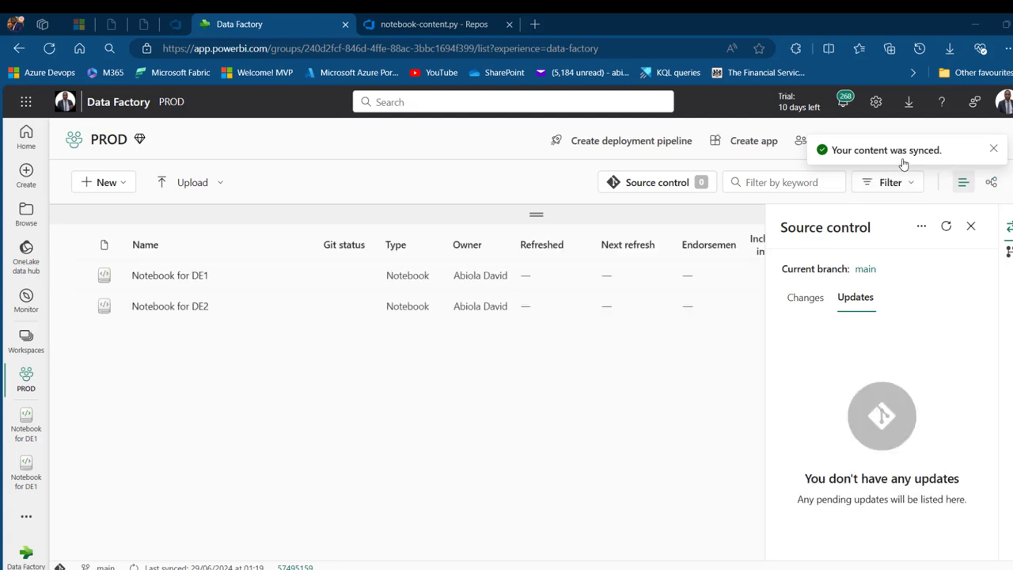
Step: Close the outdated open copies of Notebook for DE1, reopen it from PROD and examine its last code cell
left_click(176, 278)
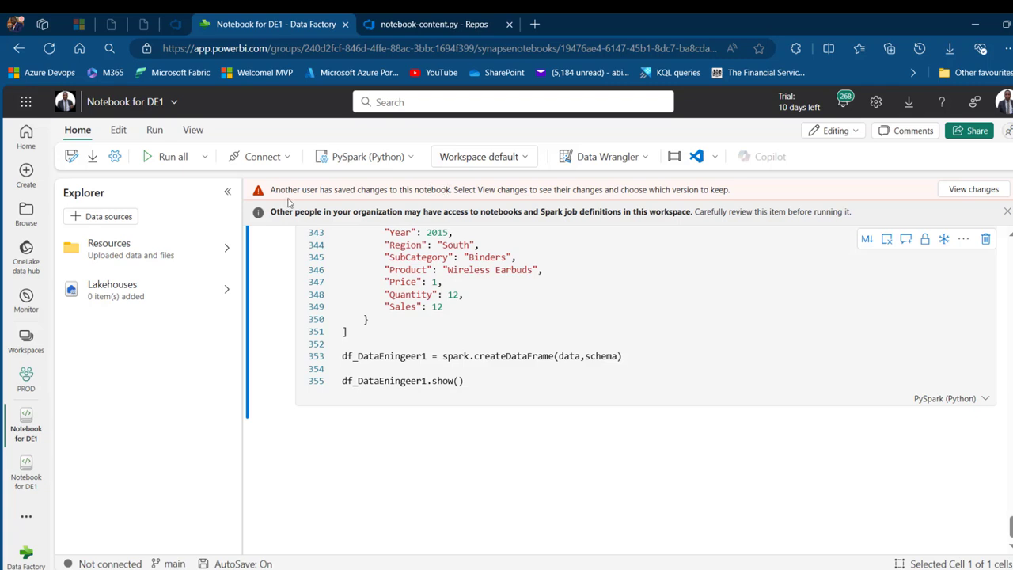
left_click(42, 460)
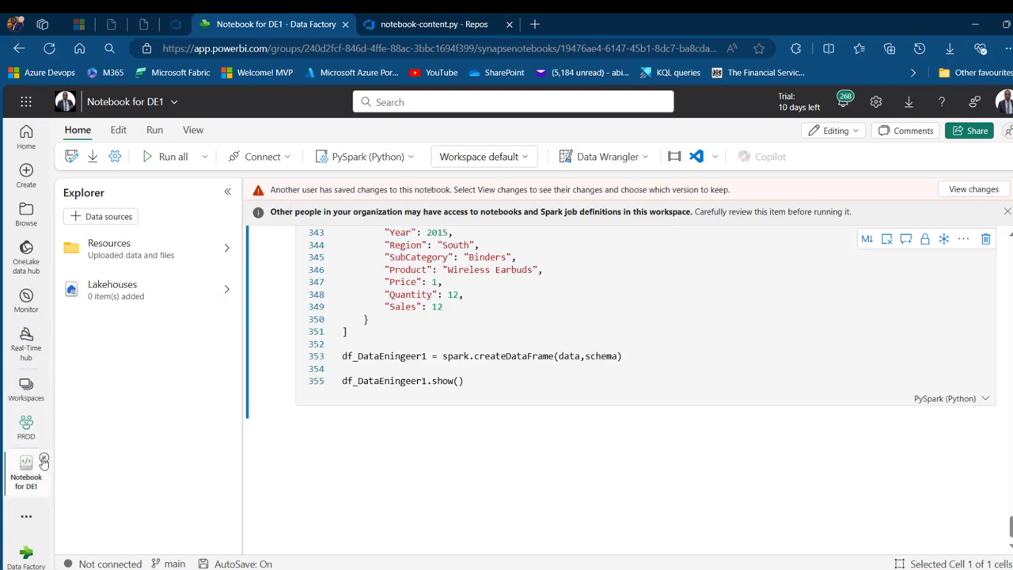
left_click(31, 438)
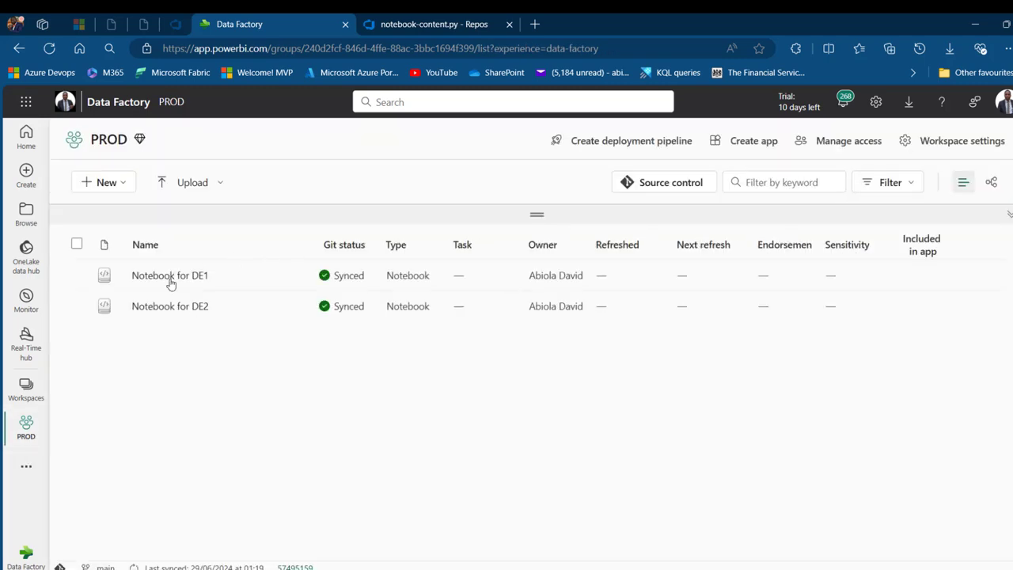
left_click(164, 283)
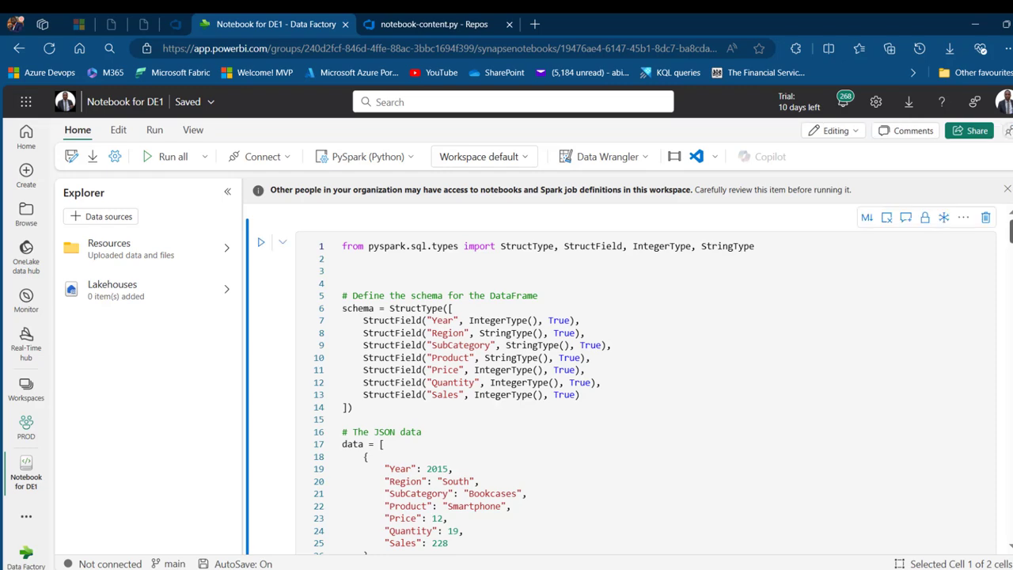
left_click_drag(1010, 231, 1010, 525)
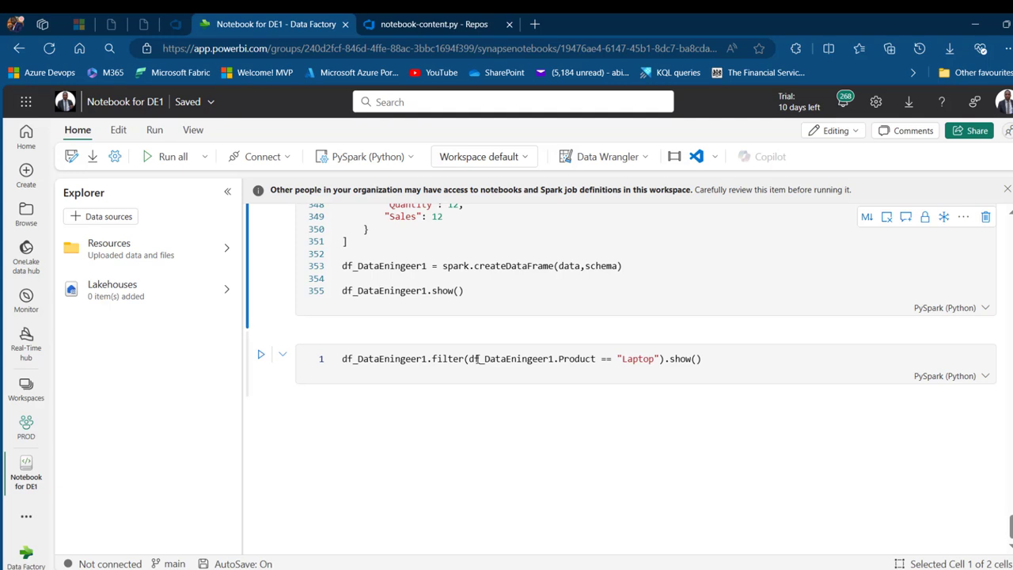
Step: Find the DEV DataEngineer2 workspace and open its Notebook for DE2
left_click(25, 388)
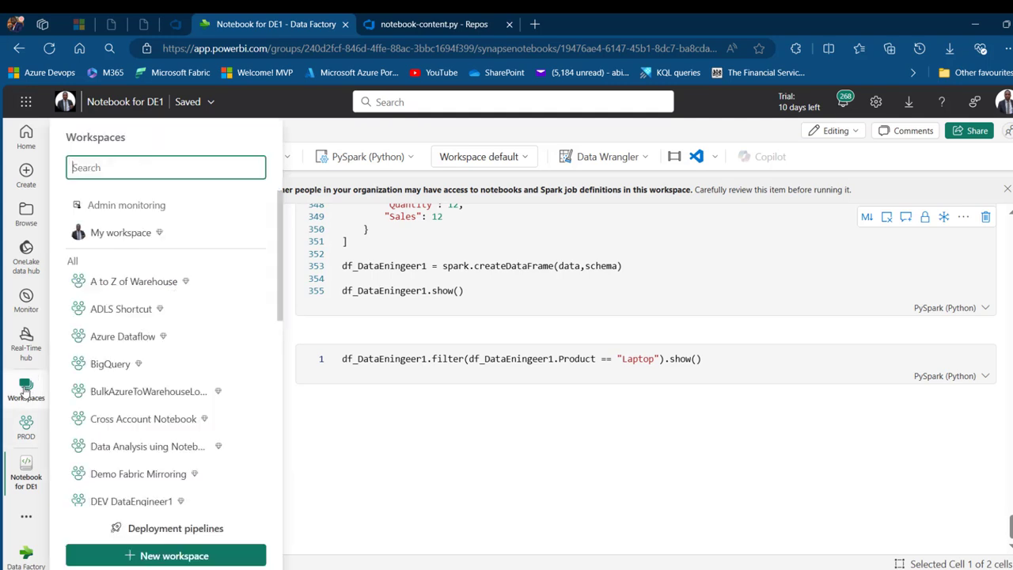
type("dev")
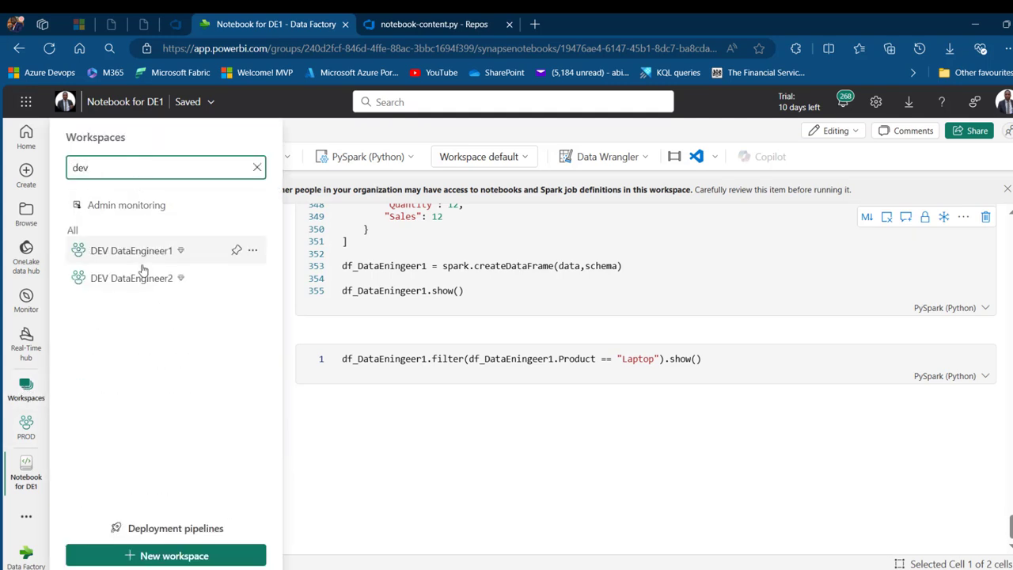
left_click(146, 281)
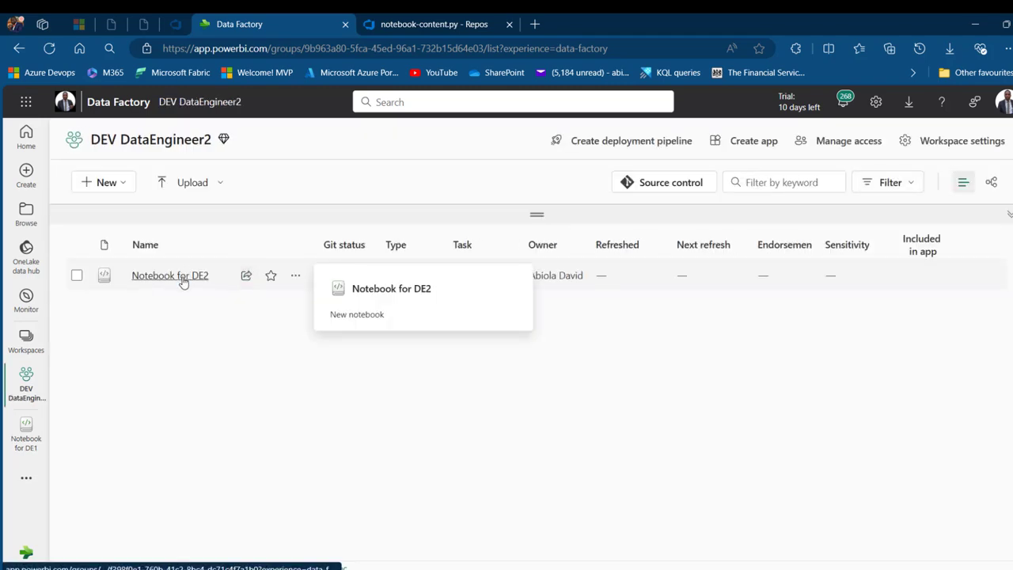
left_click(170, 275)
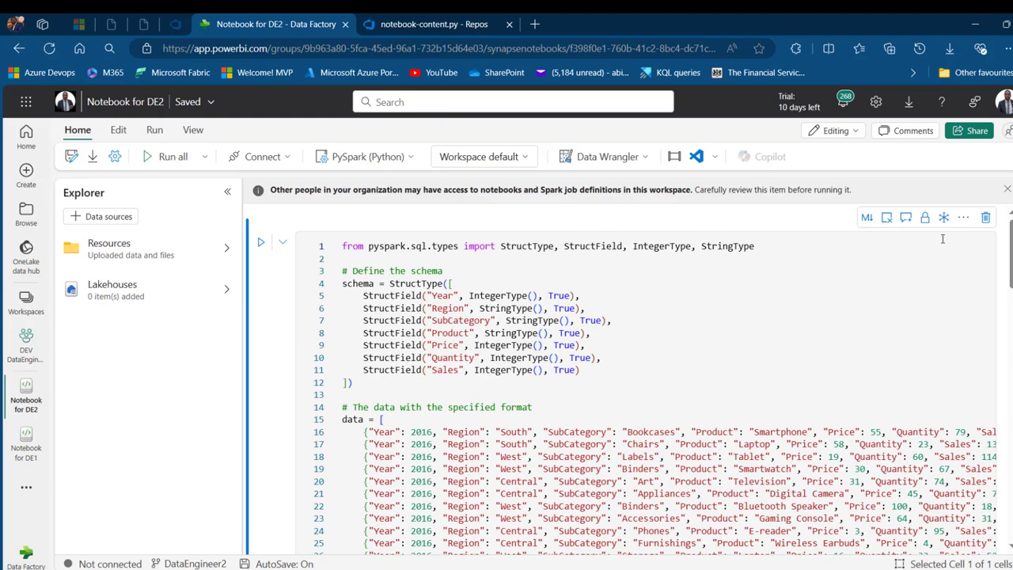
Step: Add a code cell below the notebook's last output and begin it with the copied dataframe name, as "df_DataEngineer2."
scroll(996, 357, "down", 15)
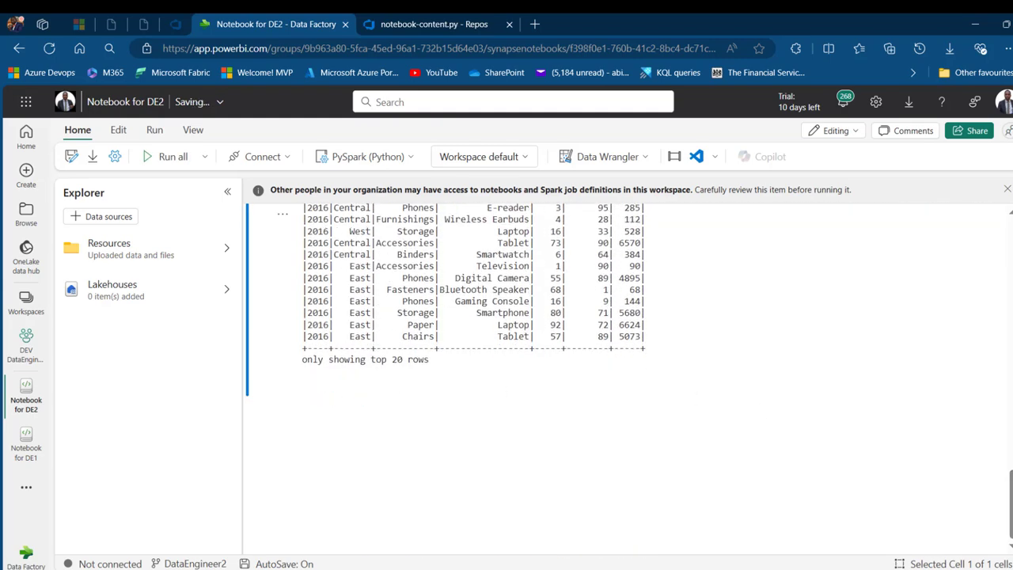
scroll(392, 402, "up", 5)
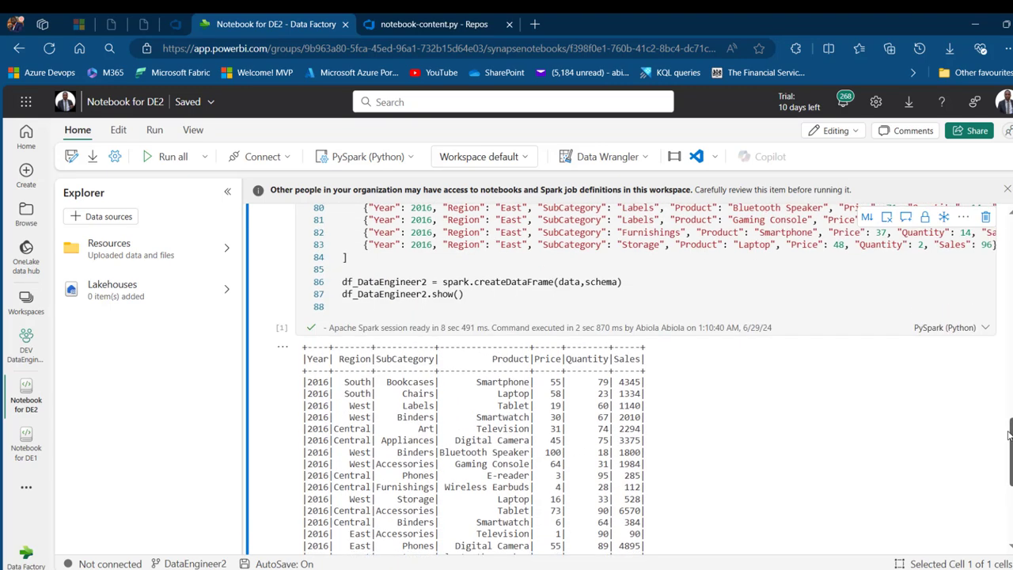
double_click(393, 393)
key("ctrl+c")
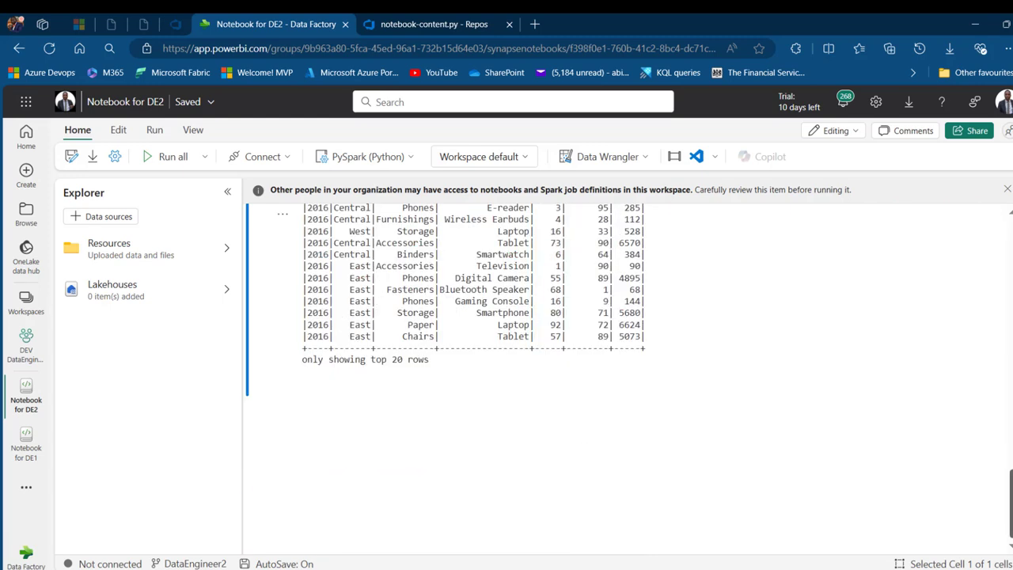
scroll(530, 509, "down", 5)
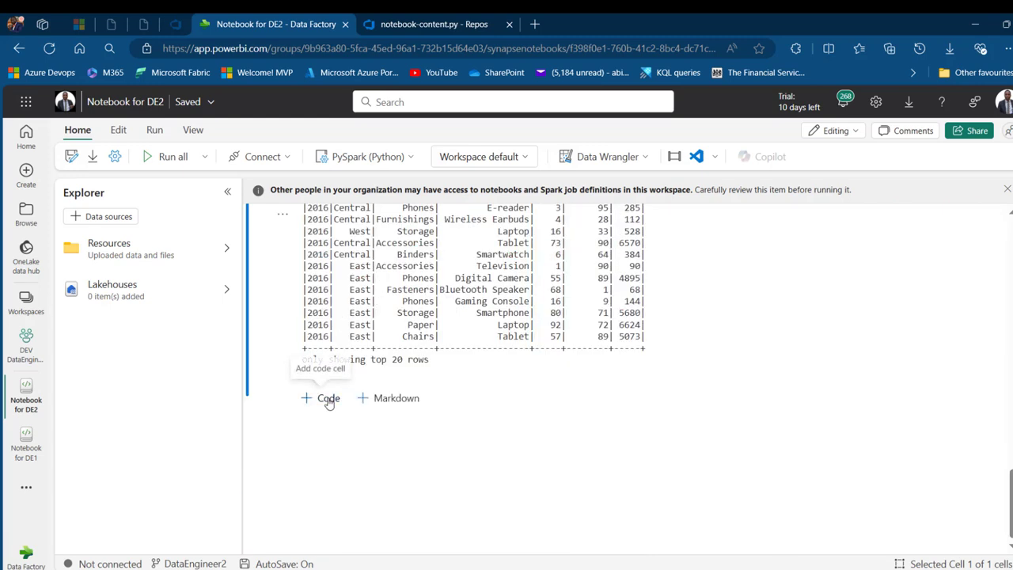
left_click(327, 399)
key("ctrl+v")
type(".")
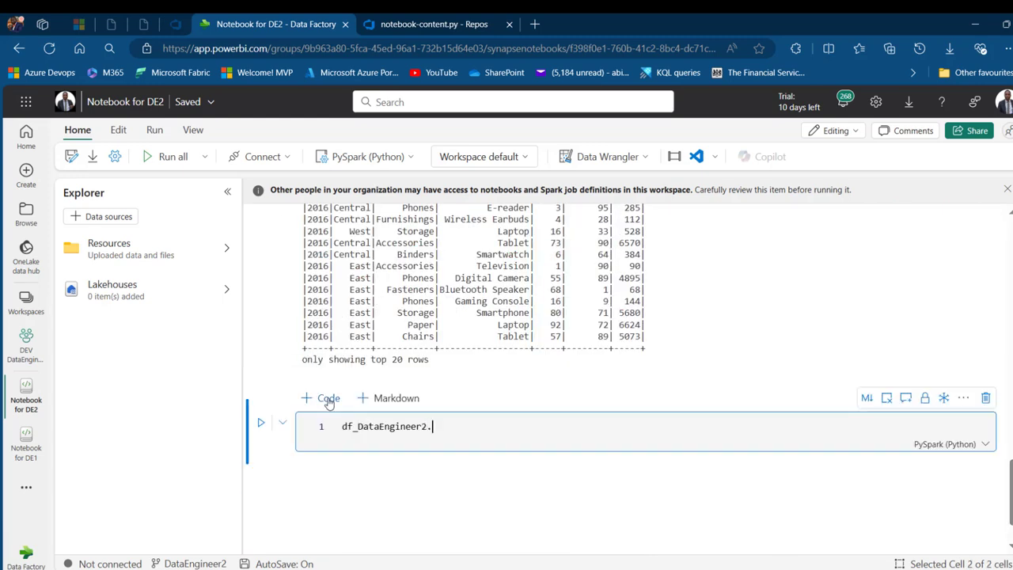
Step: Complete the cell as df_DataEngineer2.filter(df_DataEngineer2.Region == "East").show(), and run it followed by all cells of the notebook
type("filter(")
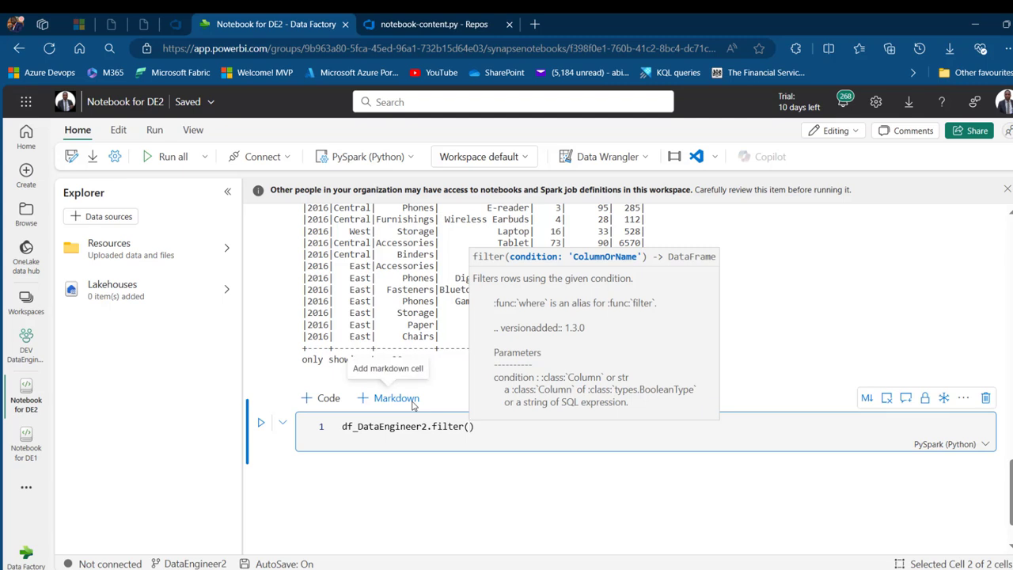
type("df_DataEngineer2")
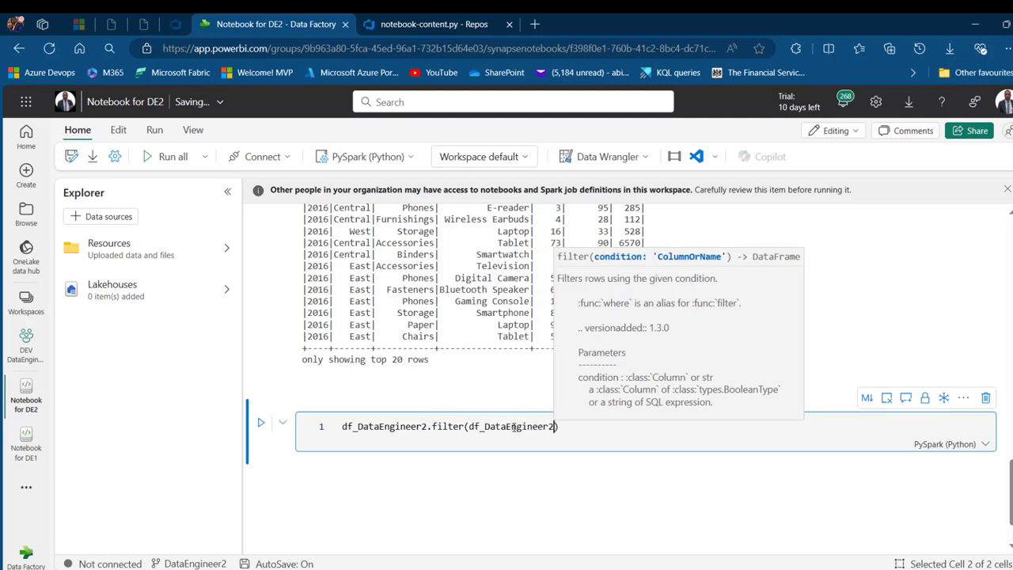
type(".")
type("Region")
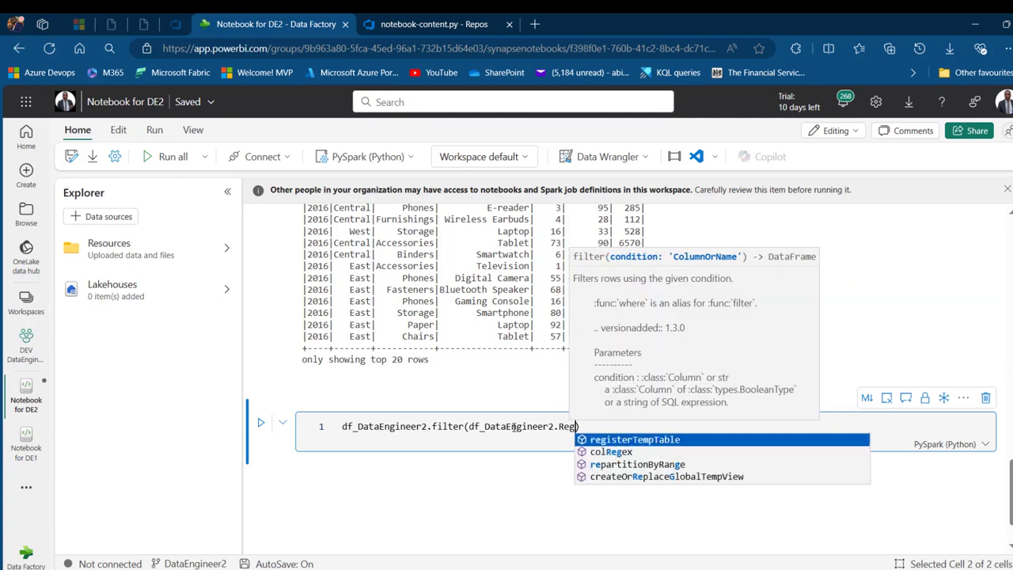
type(" == \"")
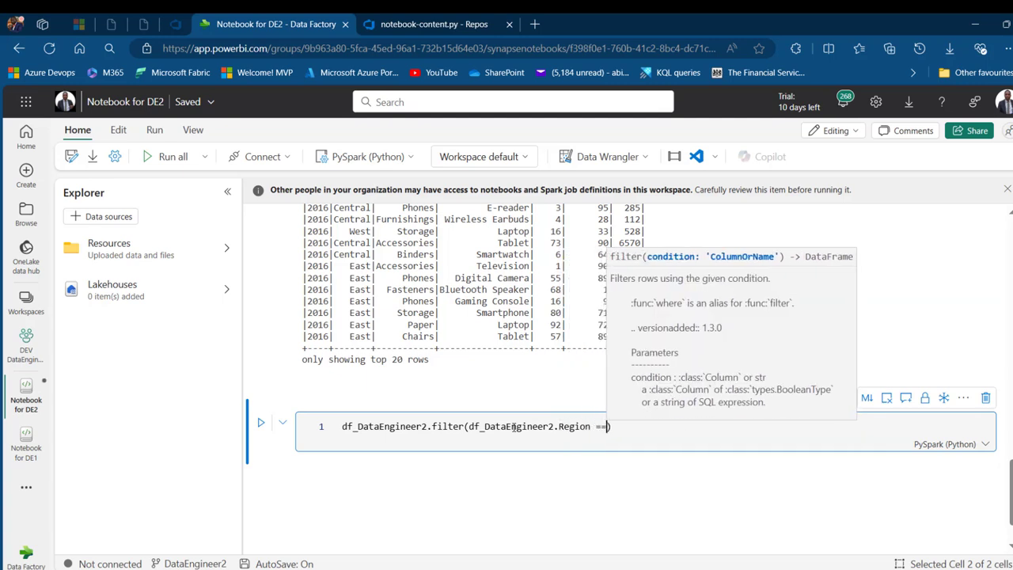
type("East\").")
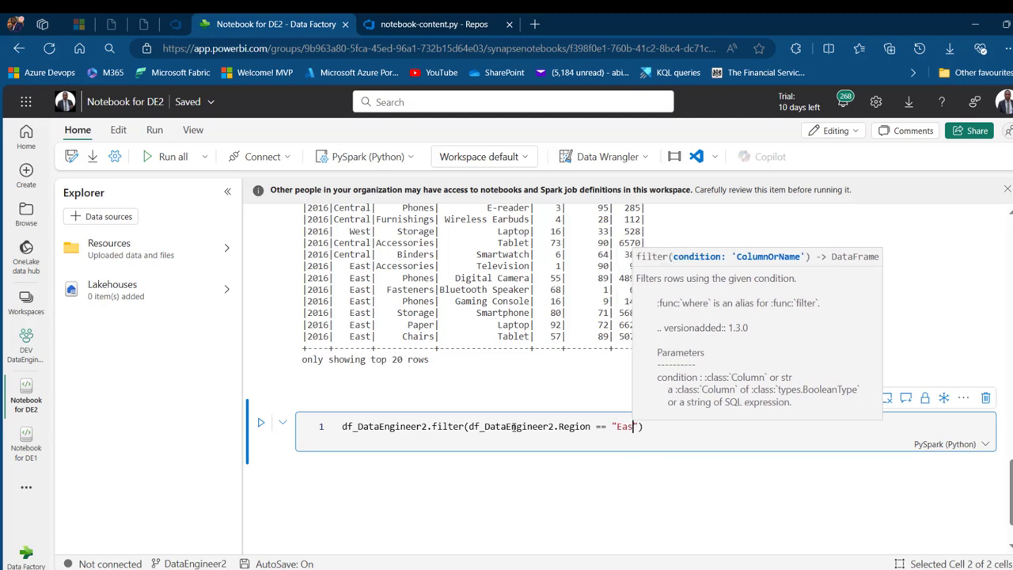
type("show()")
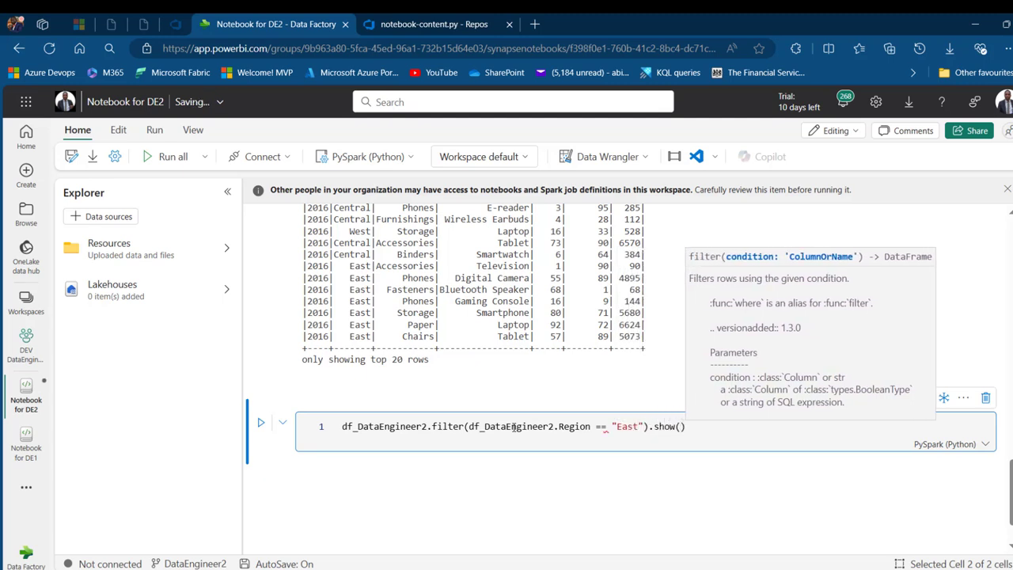
key("shift+Return")
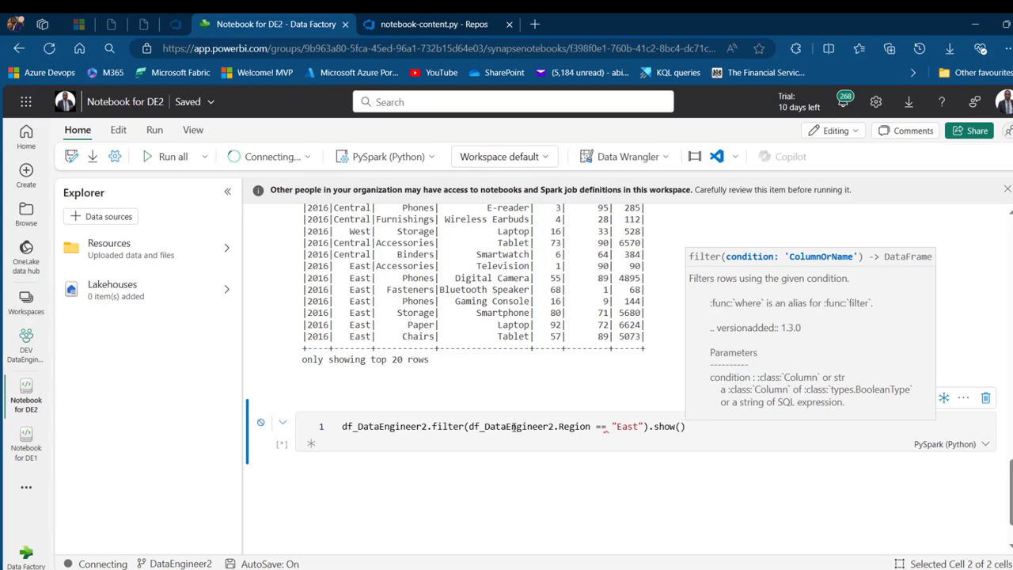
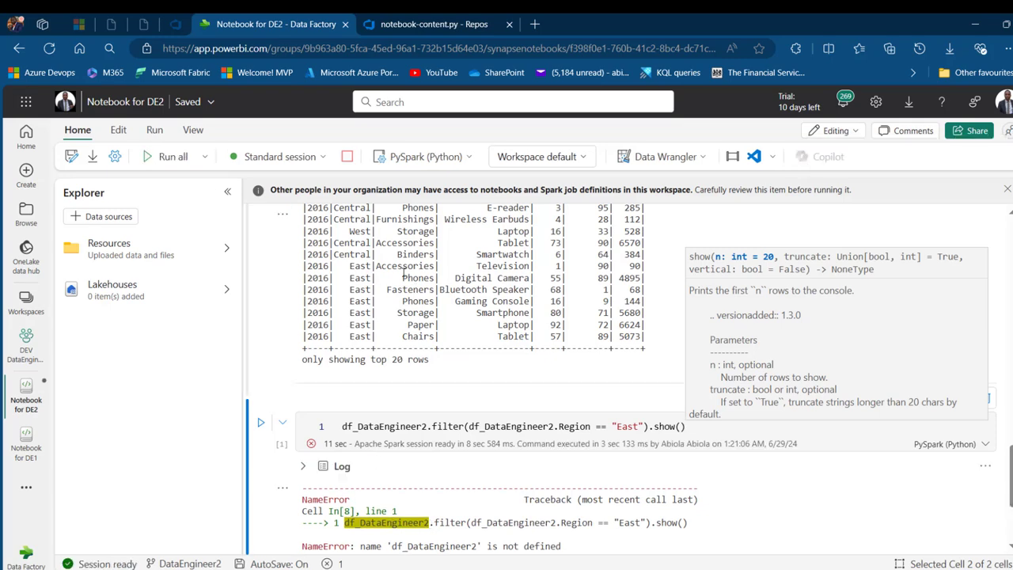
left_click(170, 156)
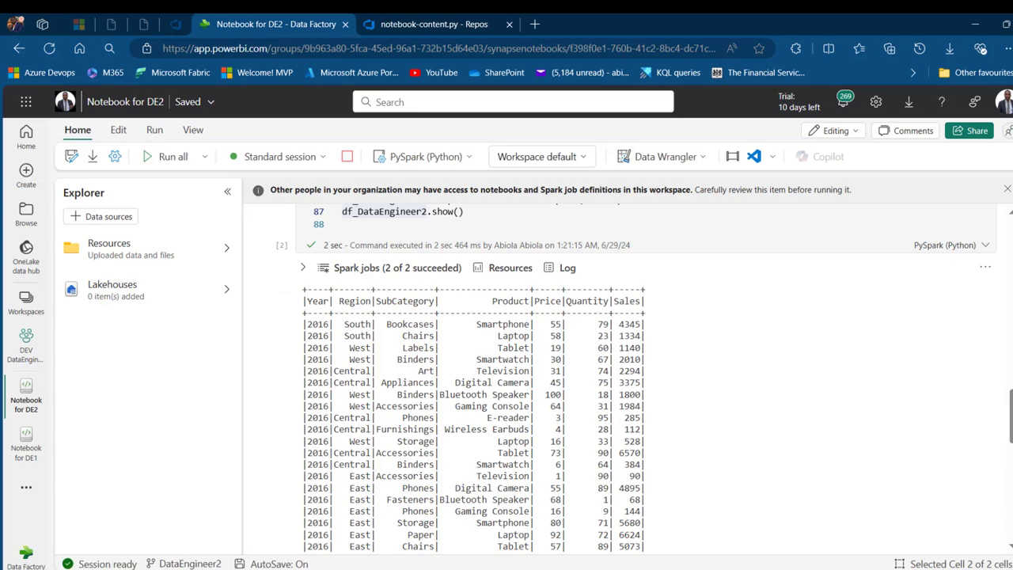
Step: View the East filter's output, then close the open Notebook for DE1 and Notebook for DE2 to return to the workspace
scroll(1011, 416, "down", 5)
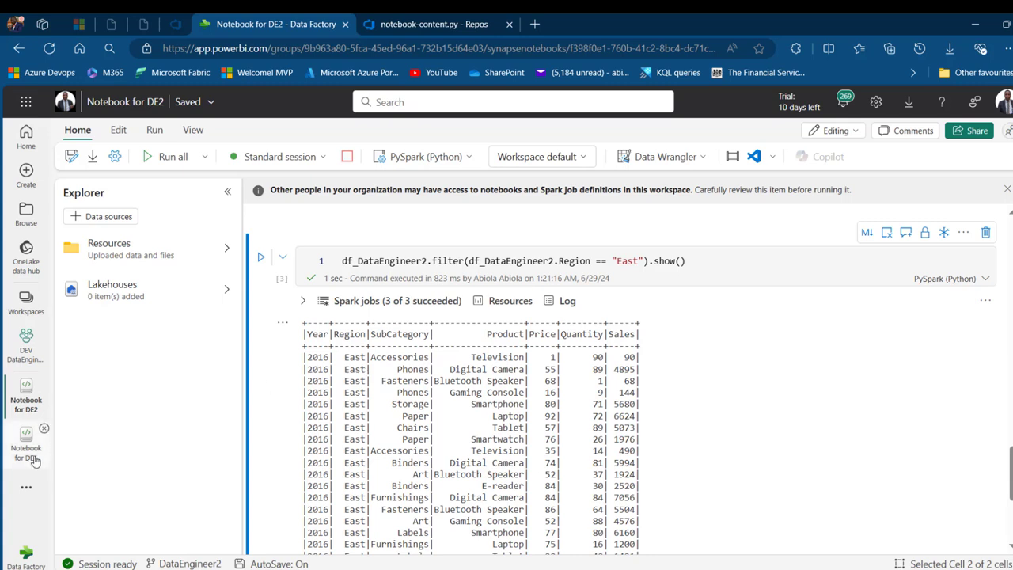
left_click(42, 429)
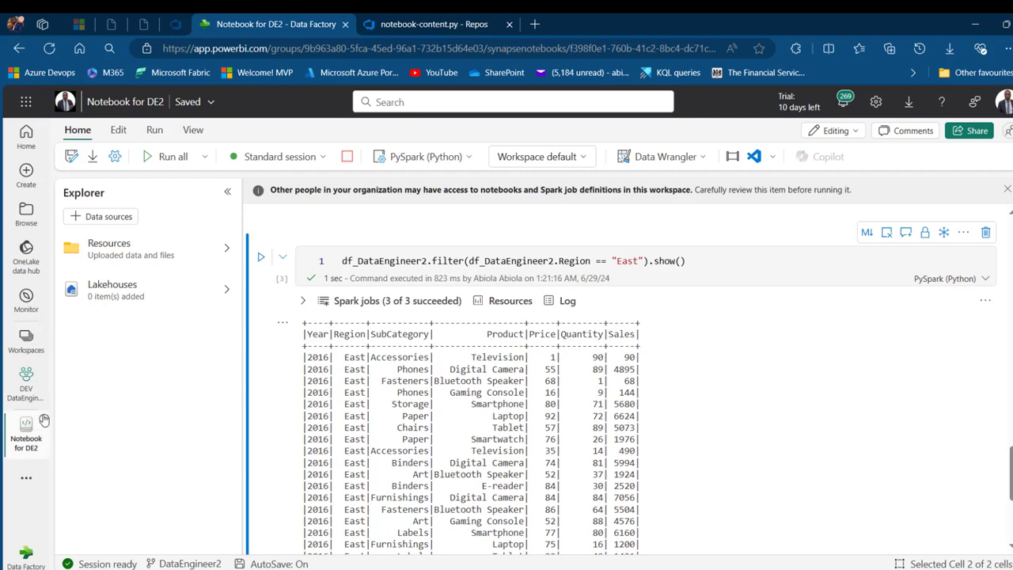
left_click(45, 420)
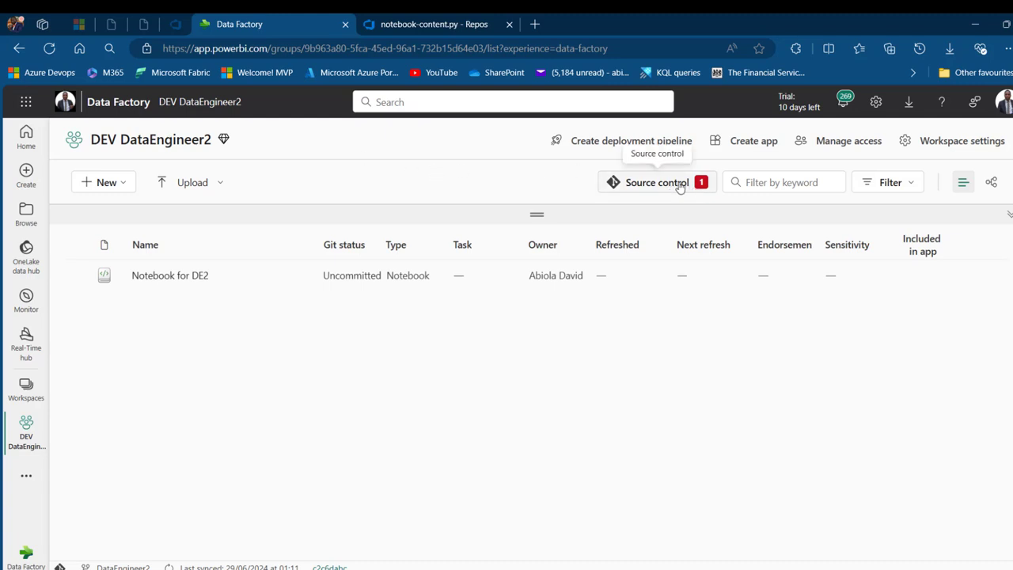
Step: Commit Notebook for DE2 to the DataEngineer2 branch with the message "Filtered the Region that Equal to East"
left_click(651, 182)
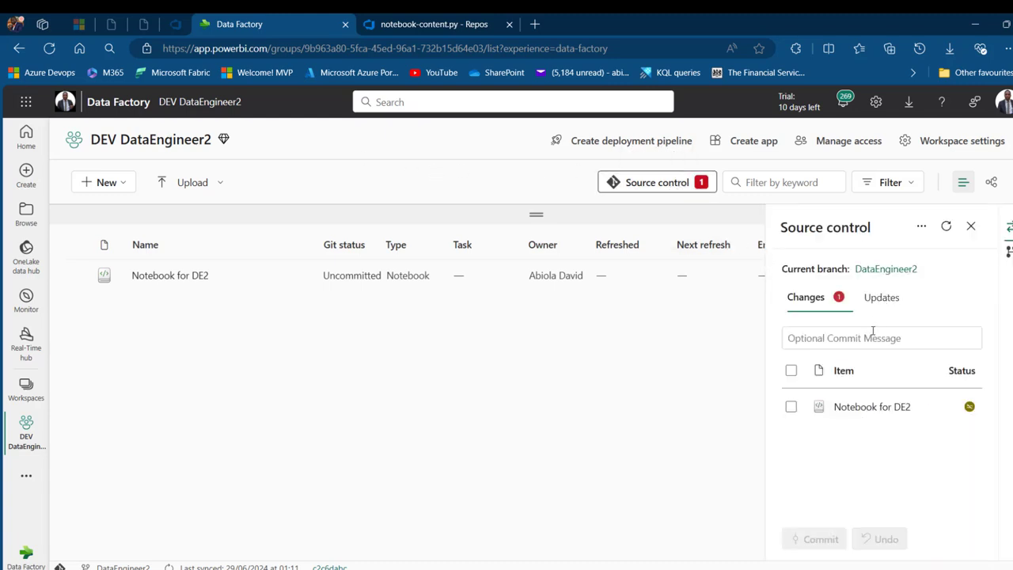
left_click(873, 332)
type("Filtered the Region that Equal to East")
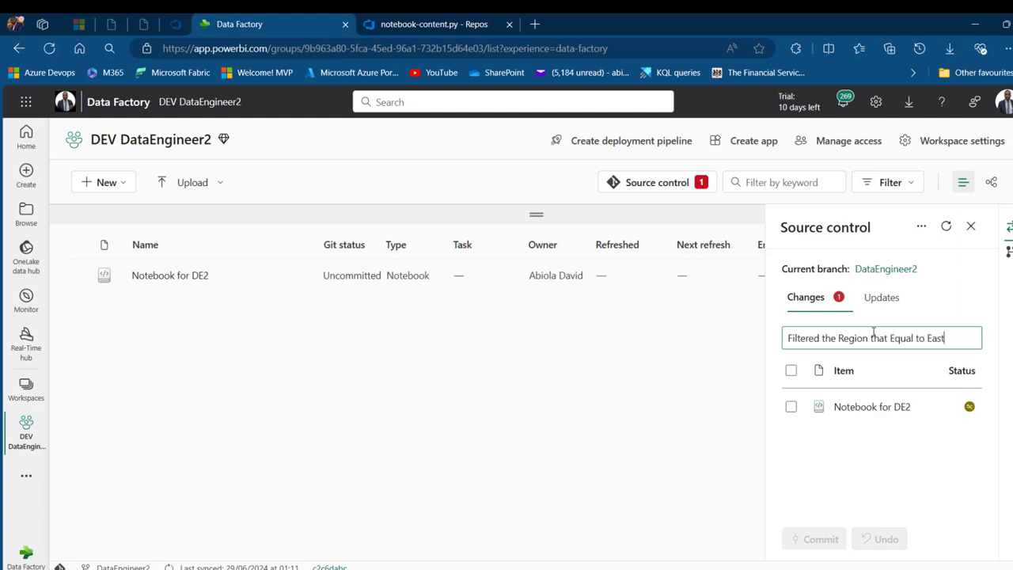
left_click(791, 371)
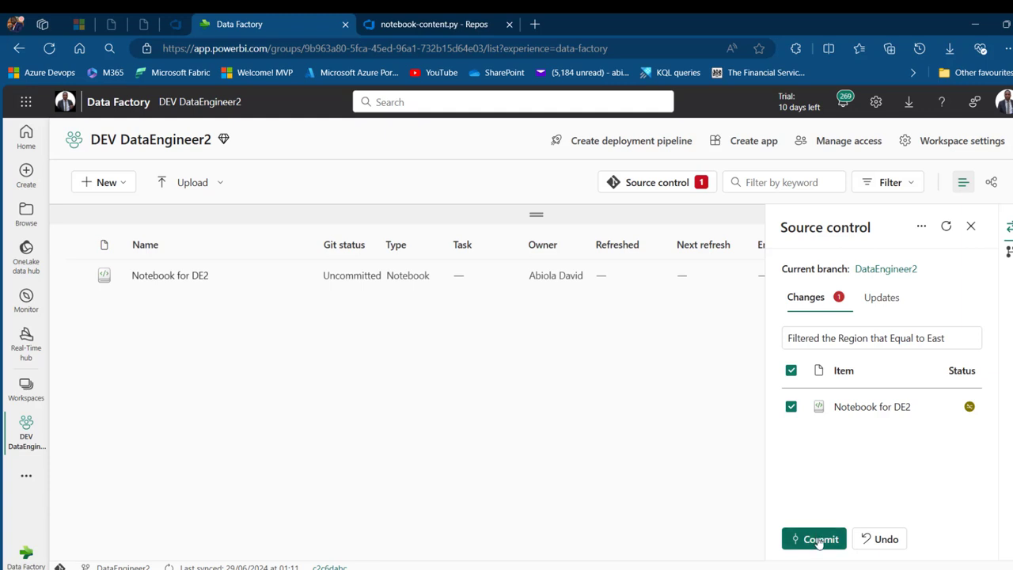
left_click(819, 540)
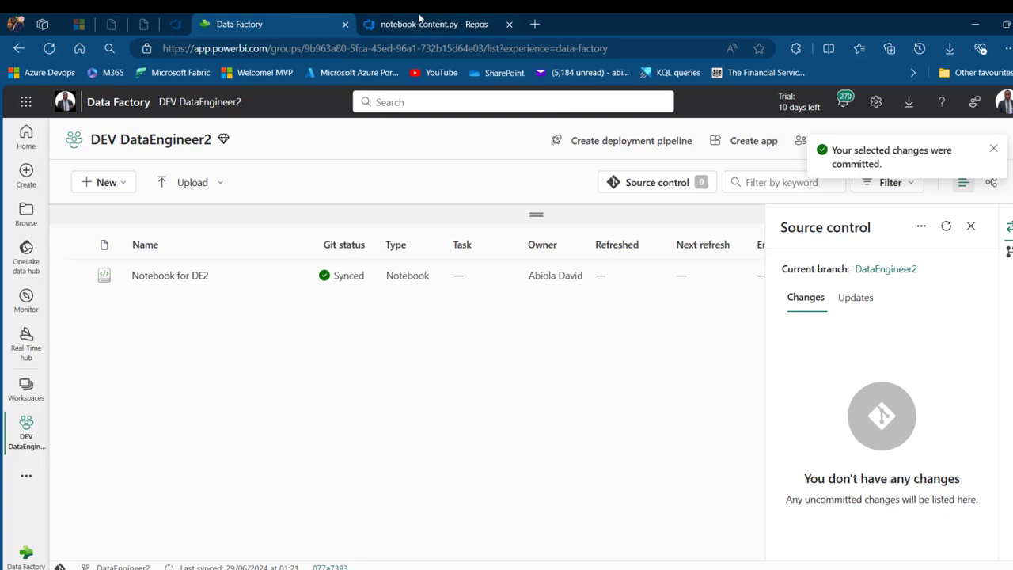
Step: Switch to Azure DevOps and open the DataEngineer2 branch of the repository
left_click(420, 24)
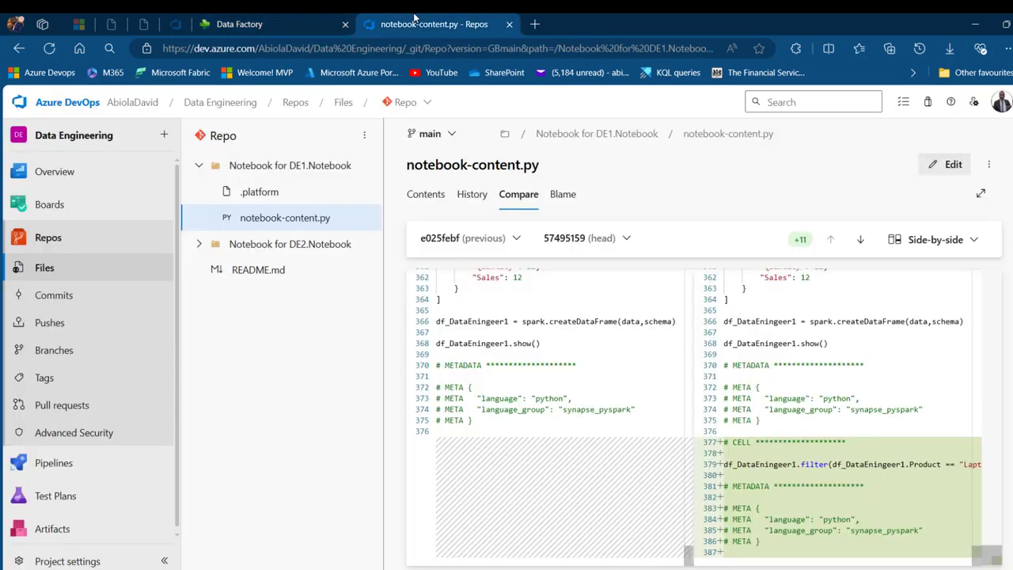
left_click(62, 353)
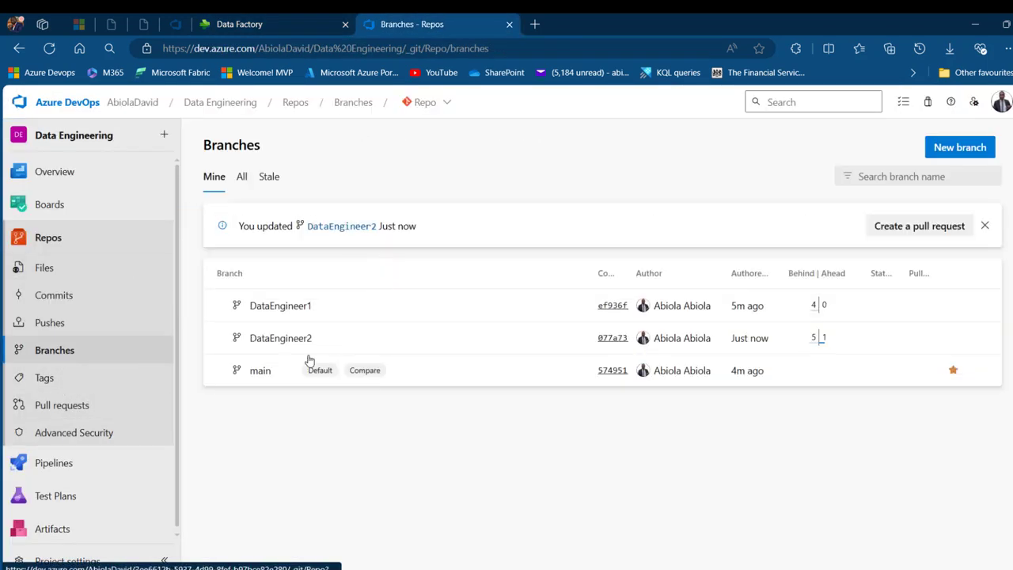
left_click(269, 338)
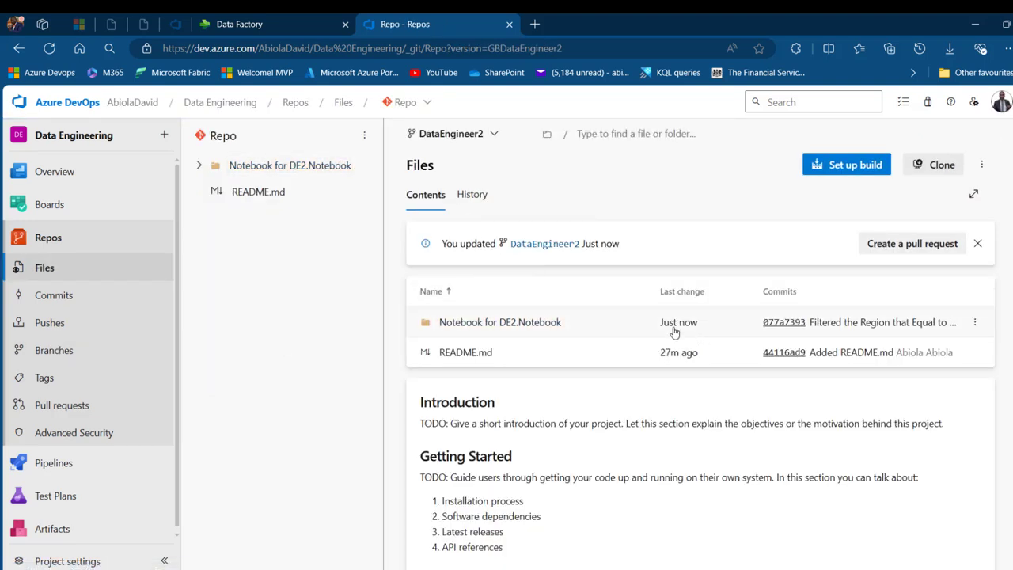
Step: Create a pull request from DataEngineer2 into main, adding your own account as reviewer
left_click(908, 244)
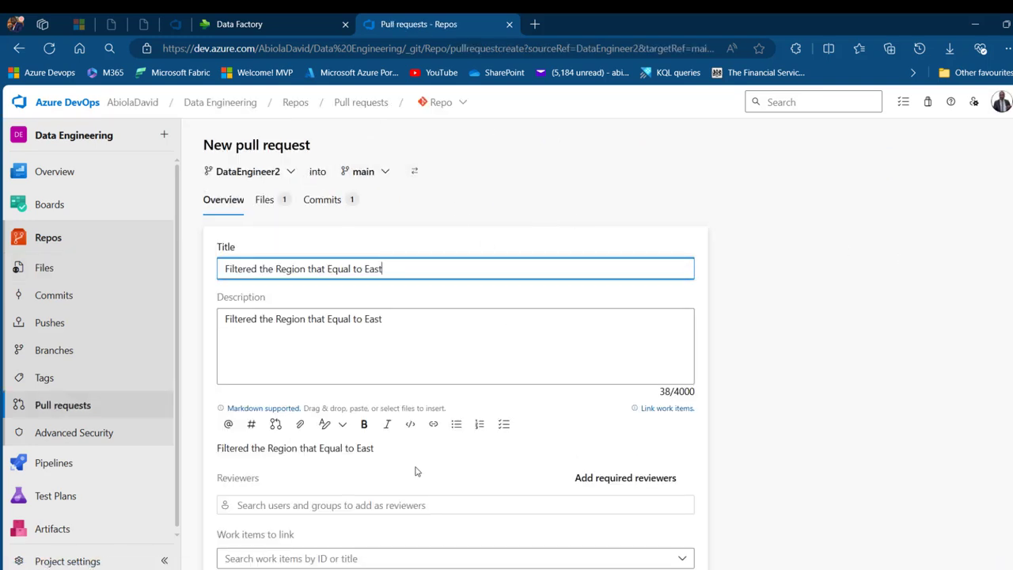
left_click(412, 503)
type("abiol")
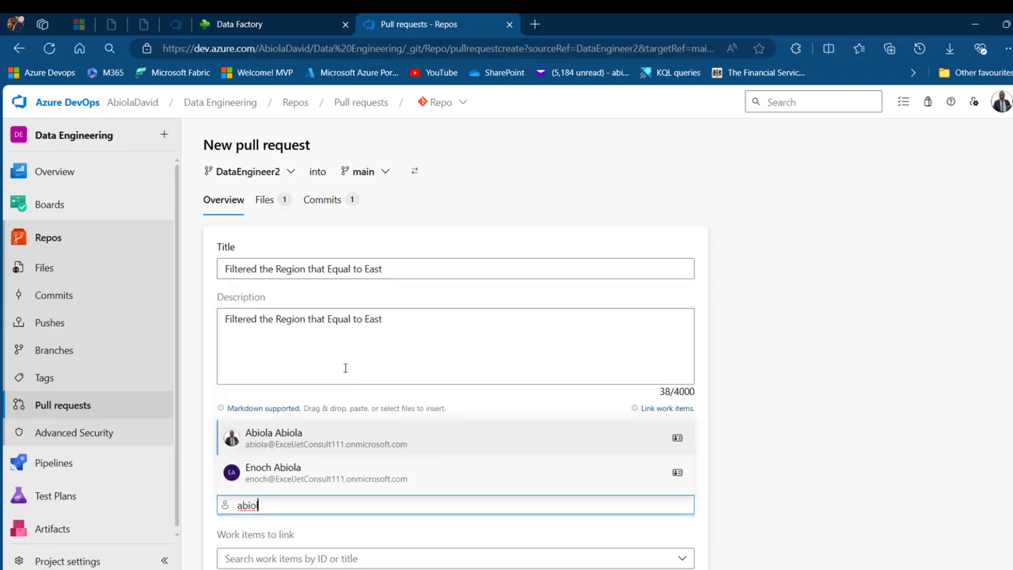
left_click(442, 450)
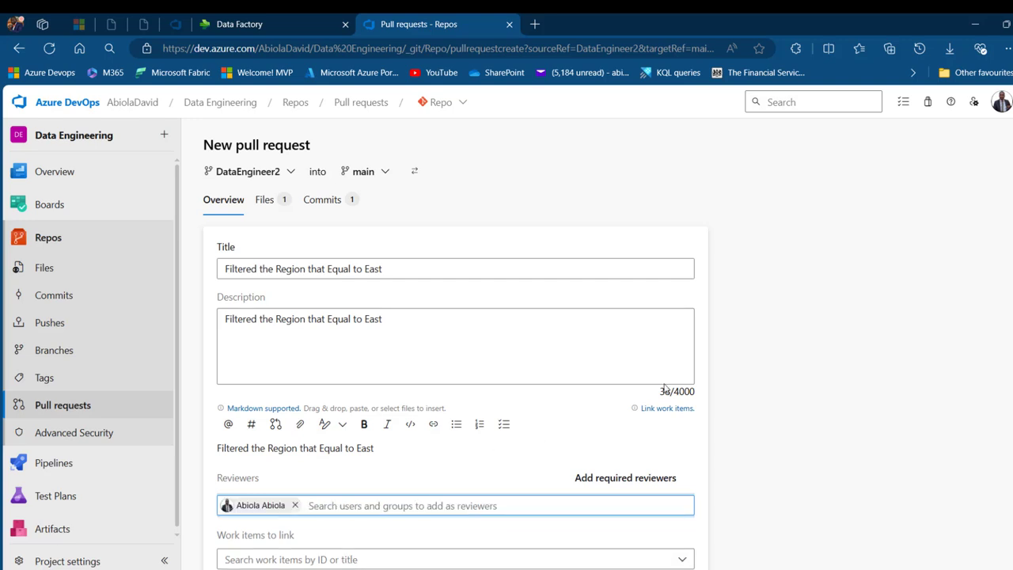
scroll(633, 475, "down", 2)
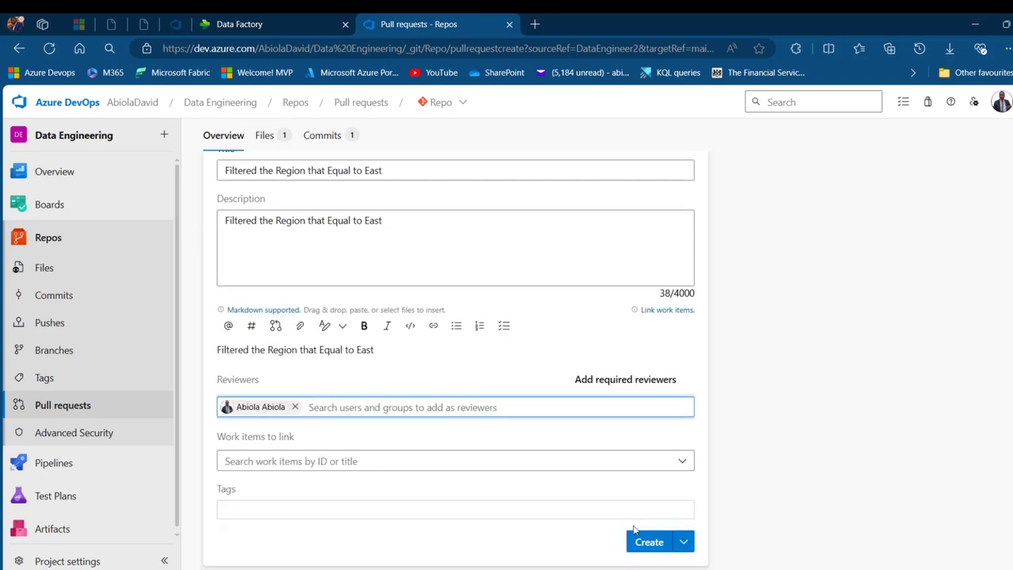
left_click(651, 543)
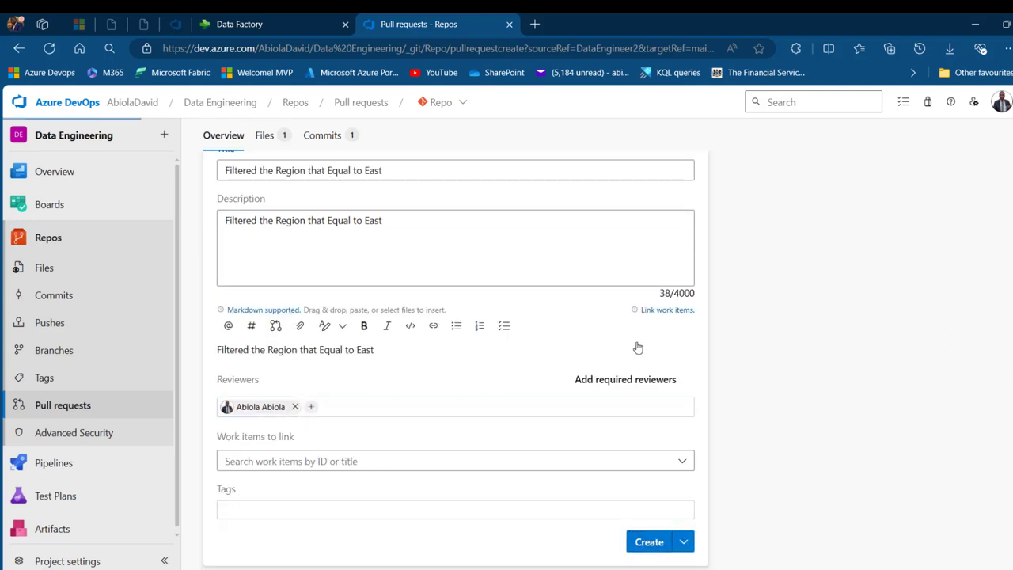
Step: Approve the pull request and complete the merge into main
left_click(805, 150)
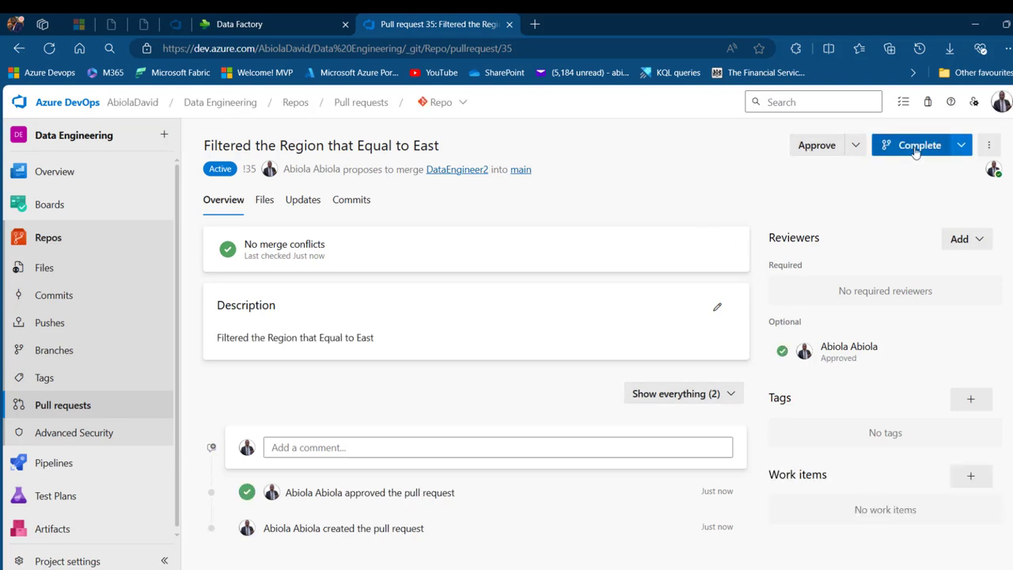
left_click(915, 155)
left_click(952, 549)
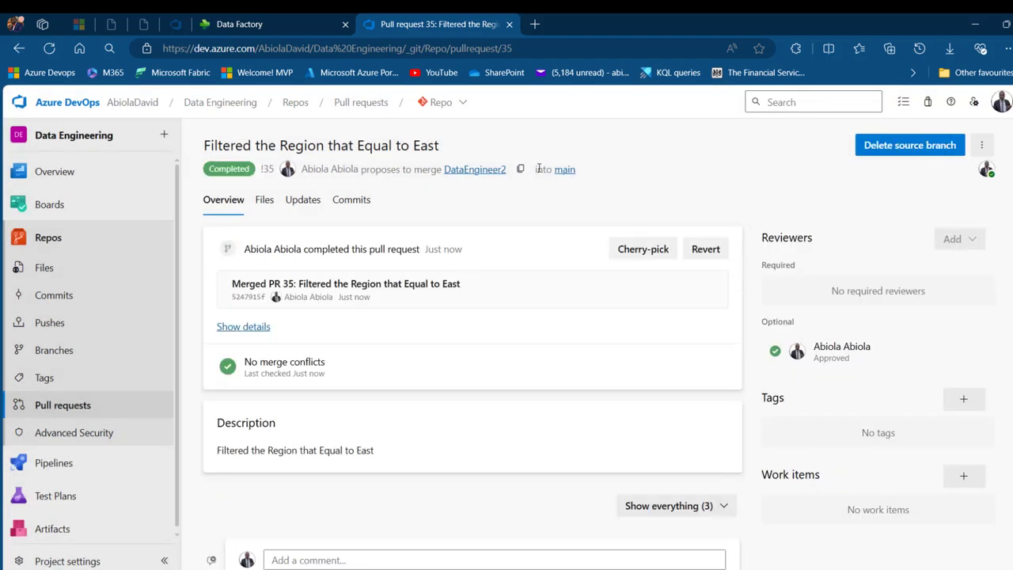
Step: Open notebook-content.py of Notebook for DE2 on the main branch and compare it with its previous version down to the last cell
left_click(563, 170)
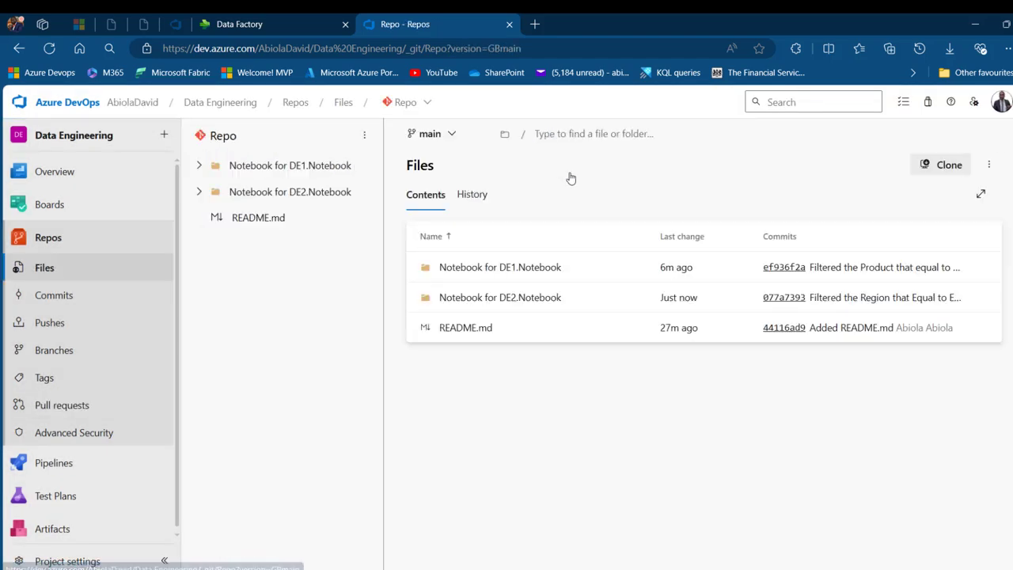
left_click(259, 198)
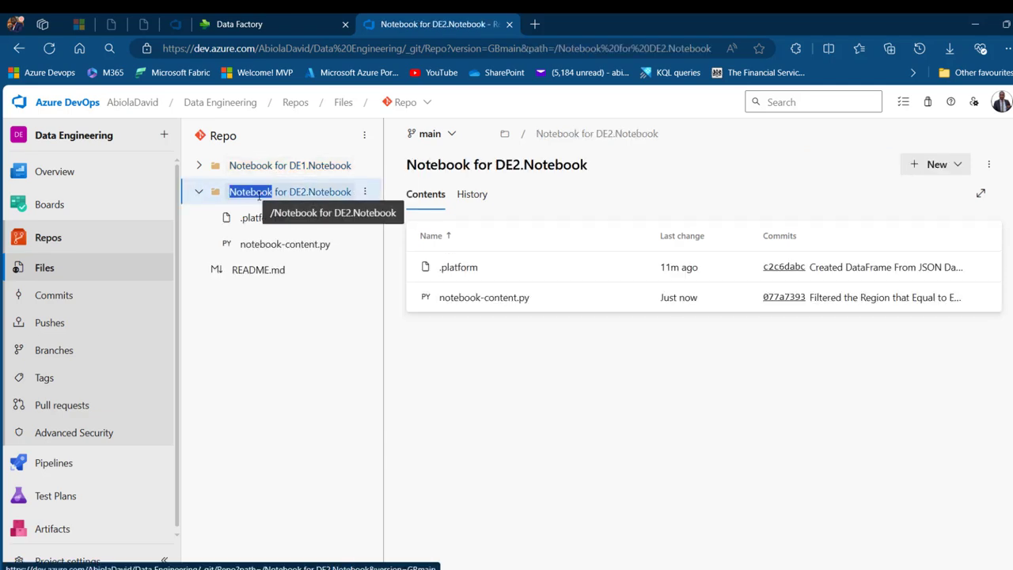
left_click(472, 298)
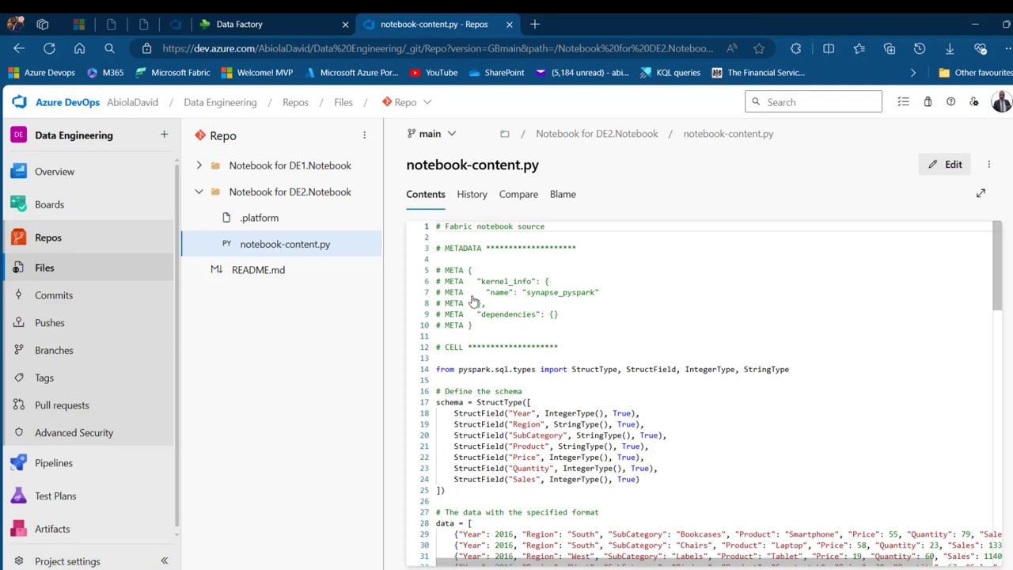
left_click(519, 198)
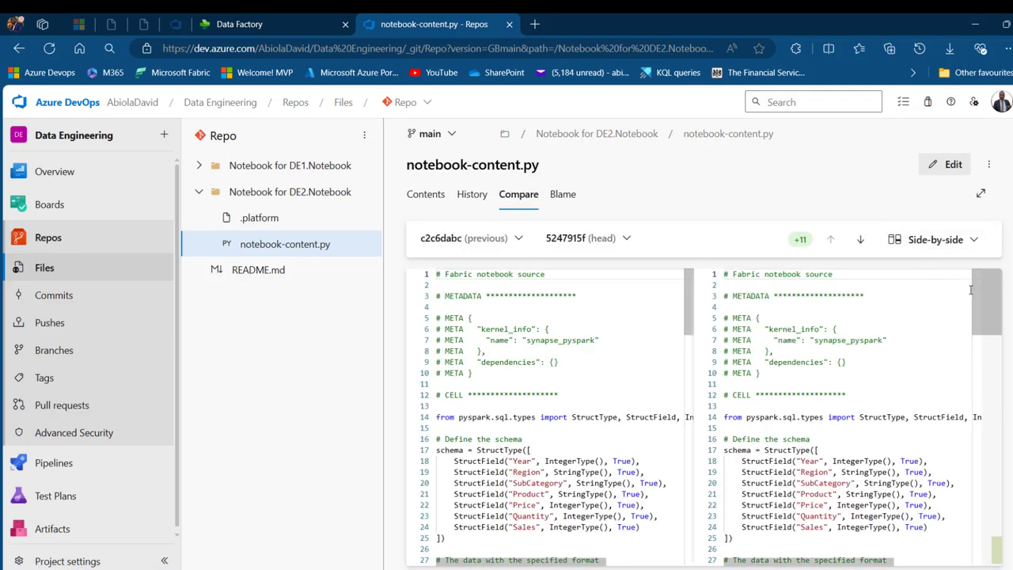
scroll(988, 309, "down", 15)
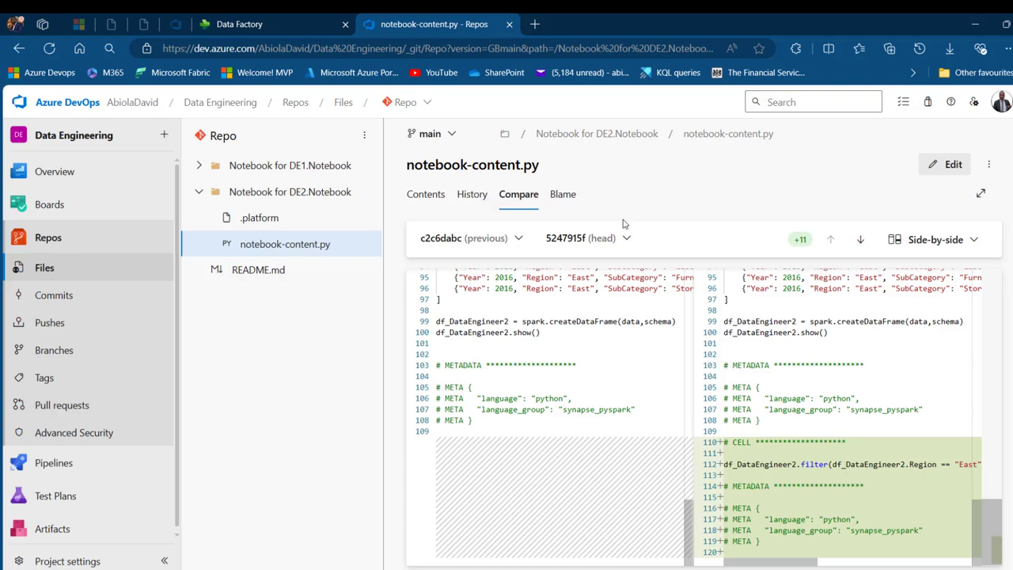
Step: Switch back to Fabric, find the DEV DataEngineer1 workspace and open its Notebook for DE1
left_click(259, 21)
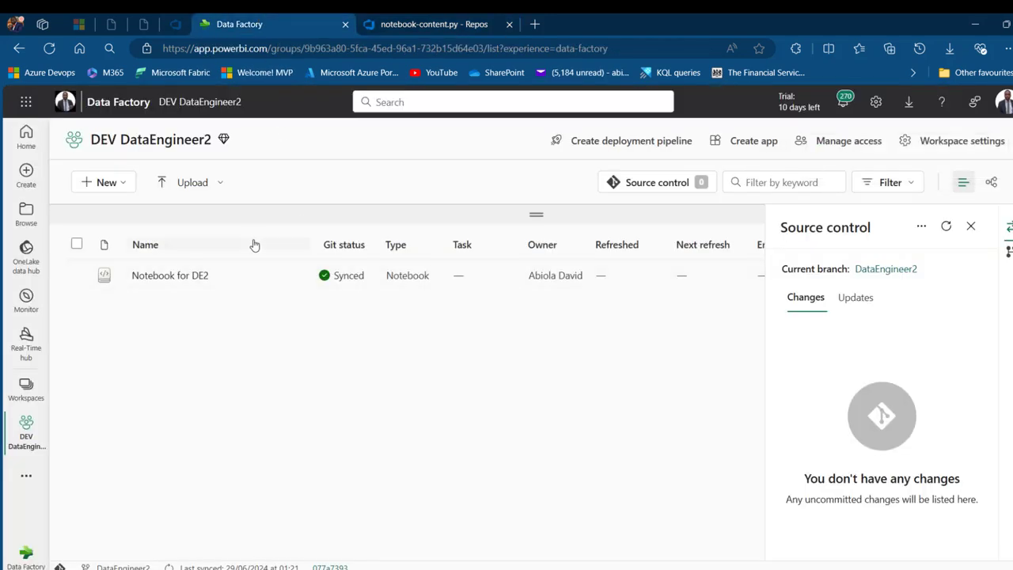
left_click(19, 386)
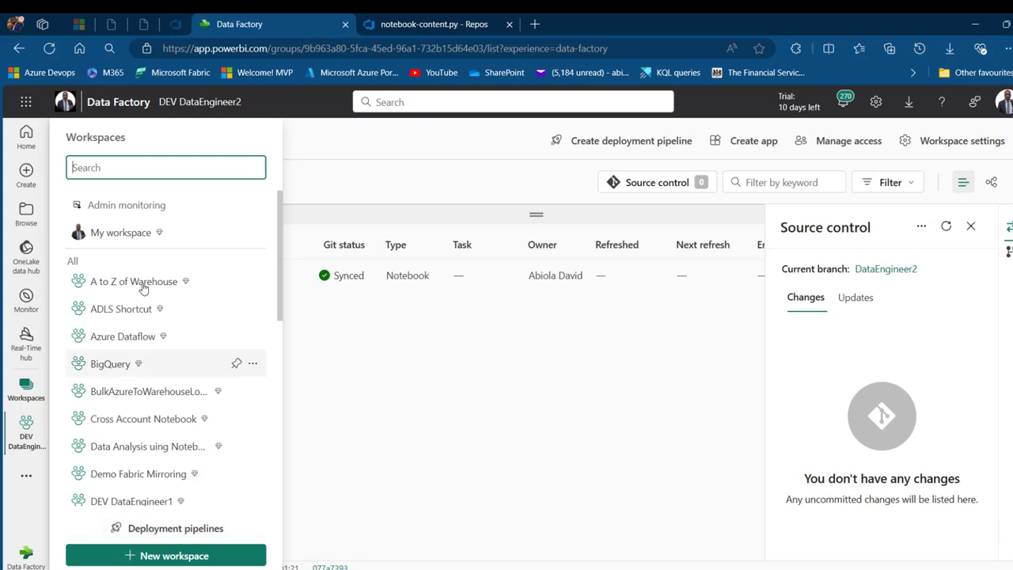
type("dev")
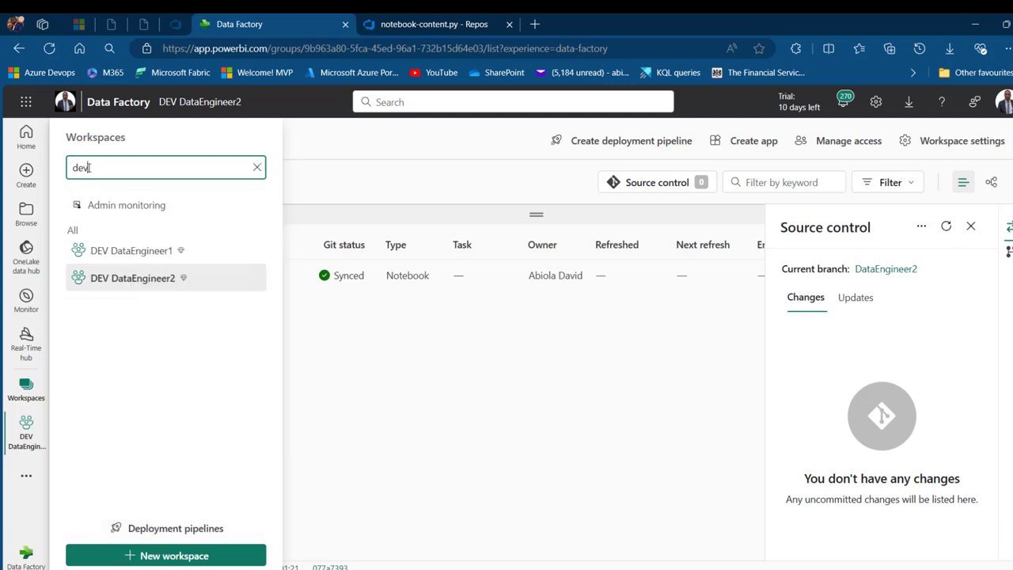
left_click(132, 251)
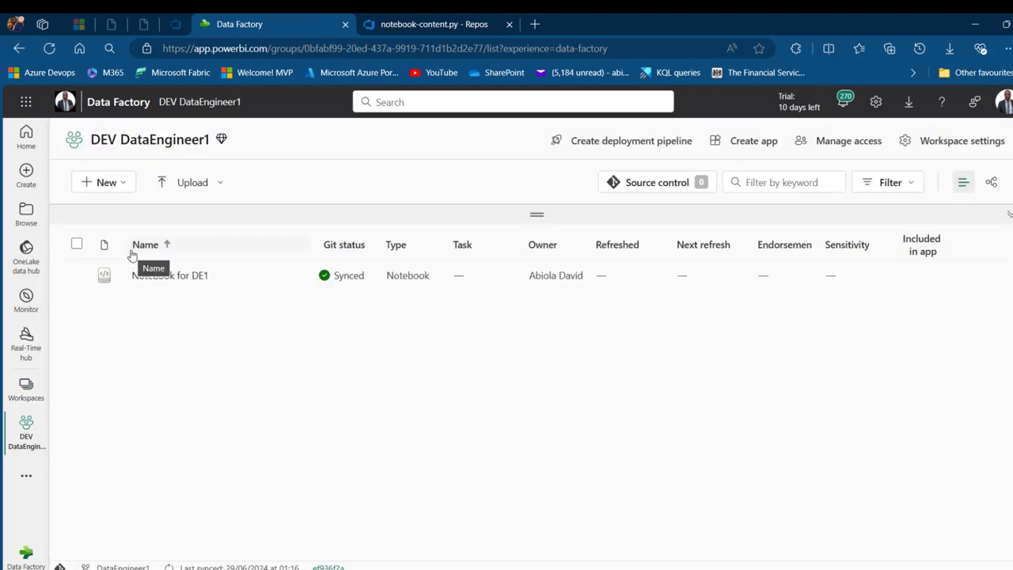
left_click(174, 275)
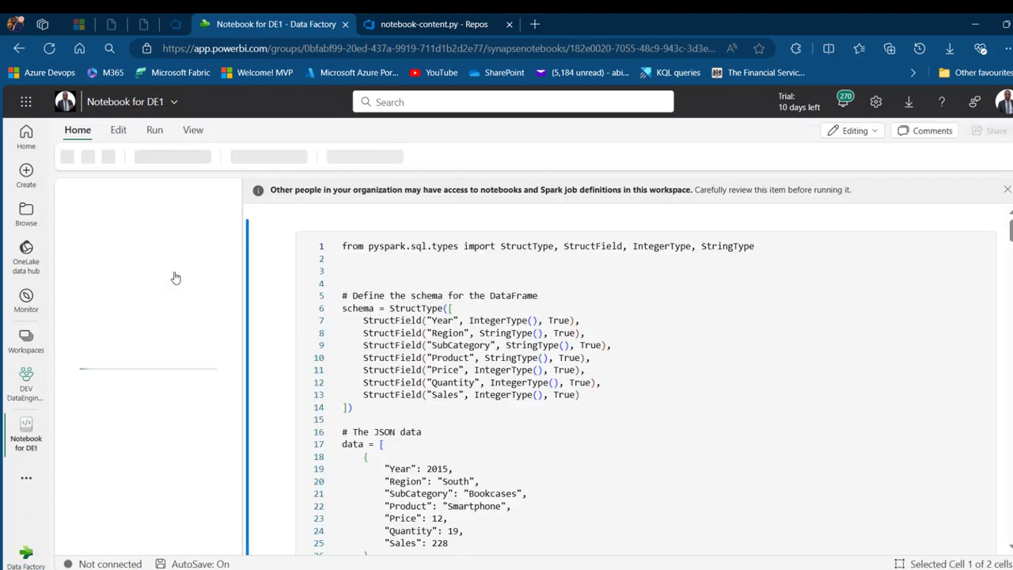
Step: Copy the "Laptop" Product filter line from the notebook's last cell into a new code cell below its output
scroll(661, 378, "down", 20)
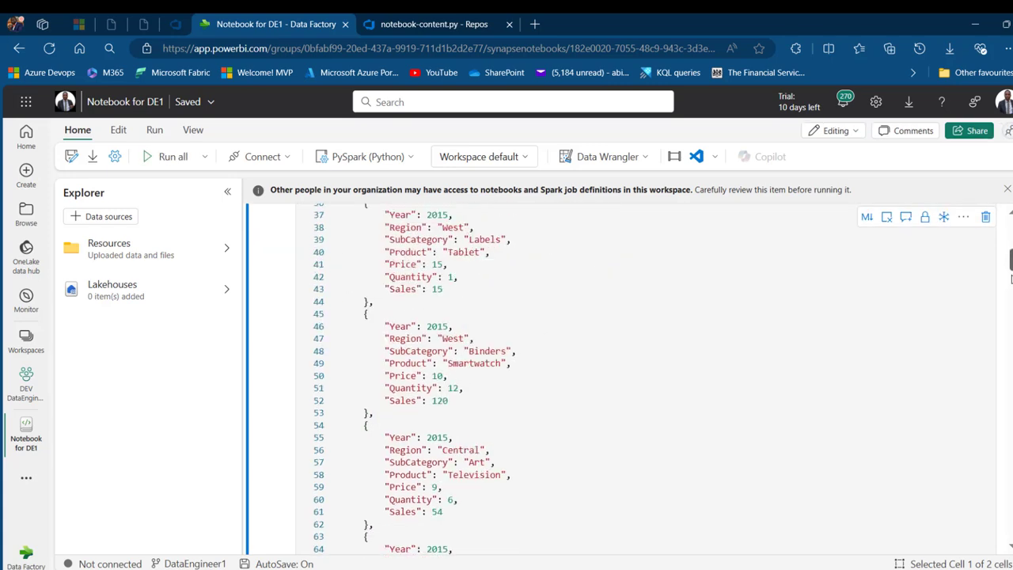
scroll(772, 486, "down", 15)
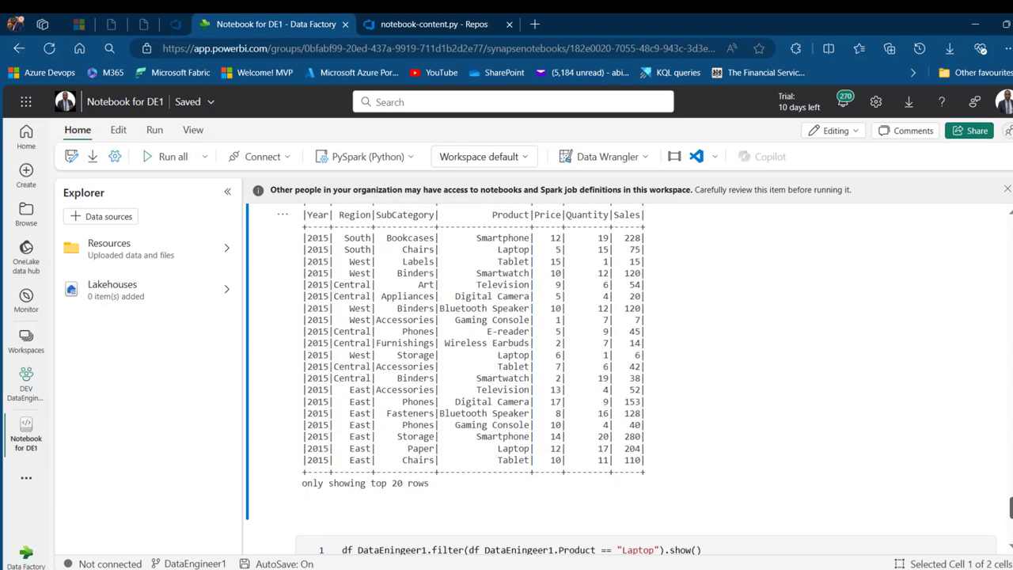
left_click_drag(729, 409, 342, 409)
key("ctrl+c")
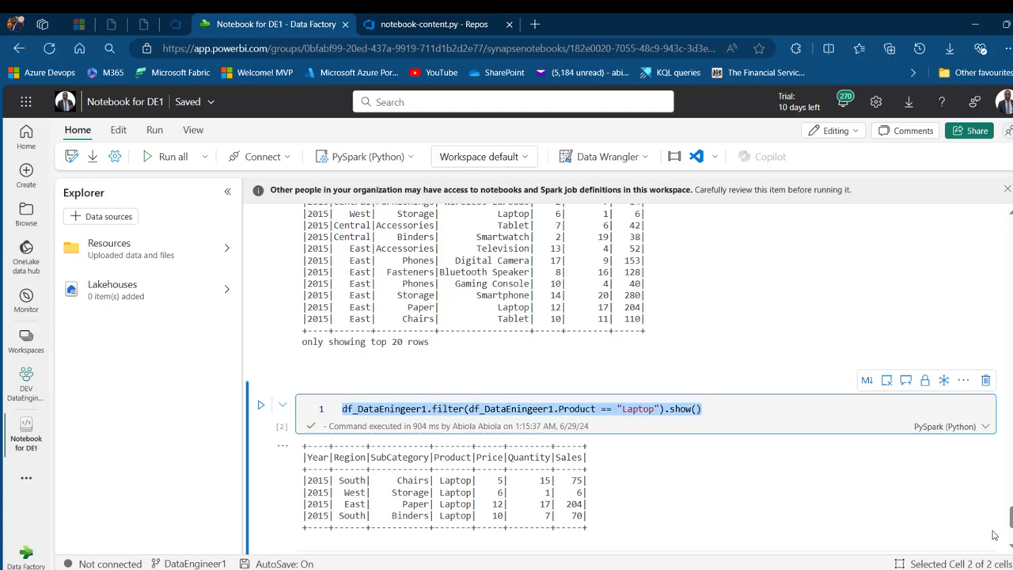
scroll(622, 379, "down", 2)
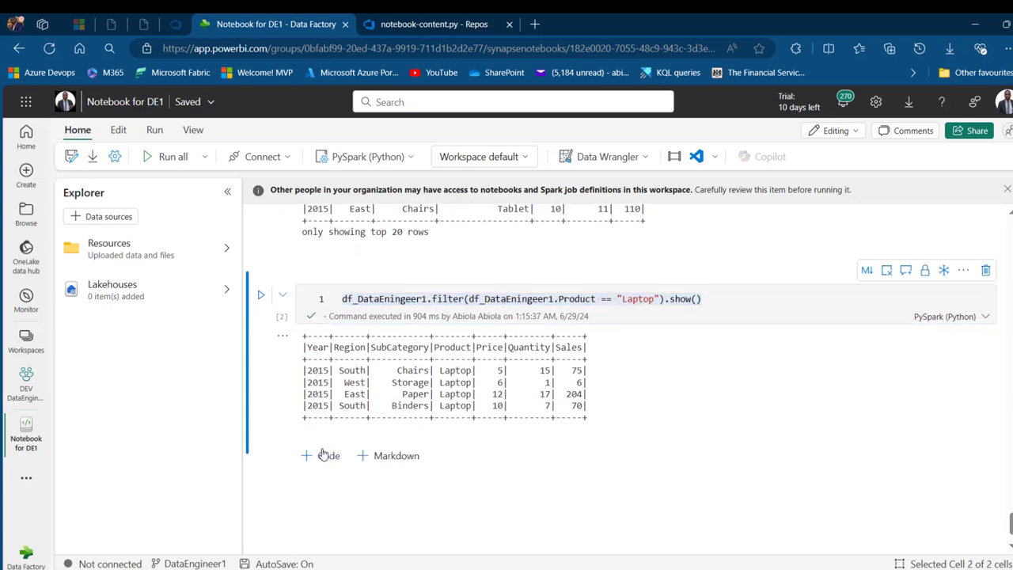
left_click(327, 456)
key("ctrl+v")
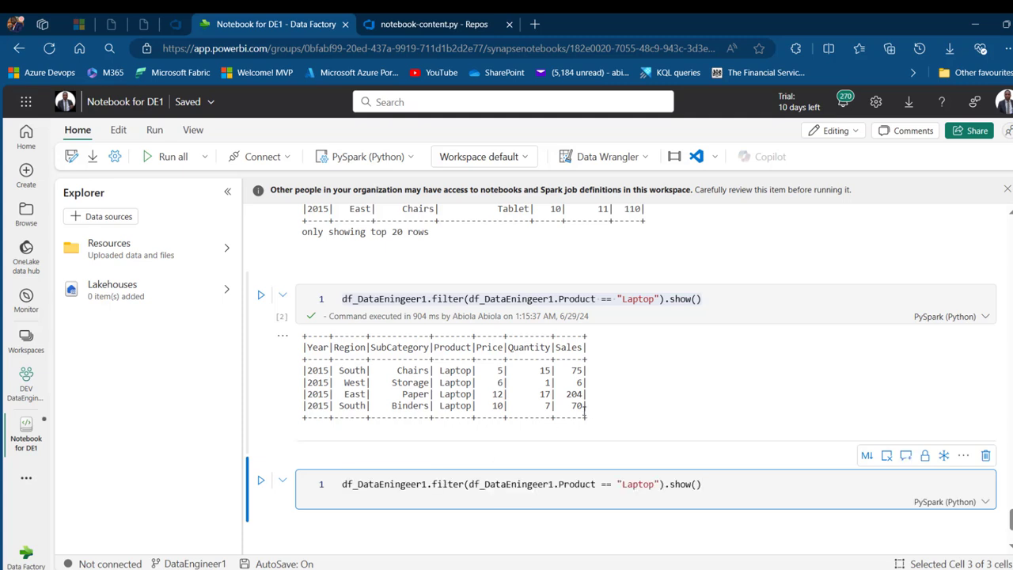
Step: Set the new cell's Product filter to "Tablet", run all cells, and return to the DEV DataEngineer1 workspace
left_click(636, 484)
double_click(636, 484)
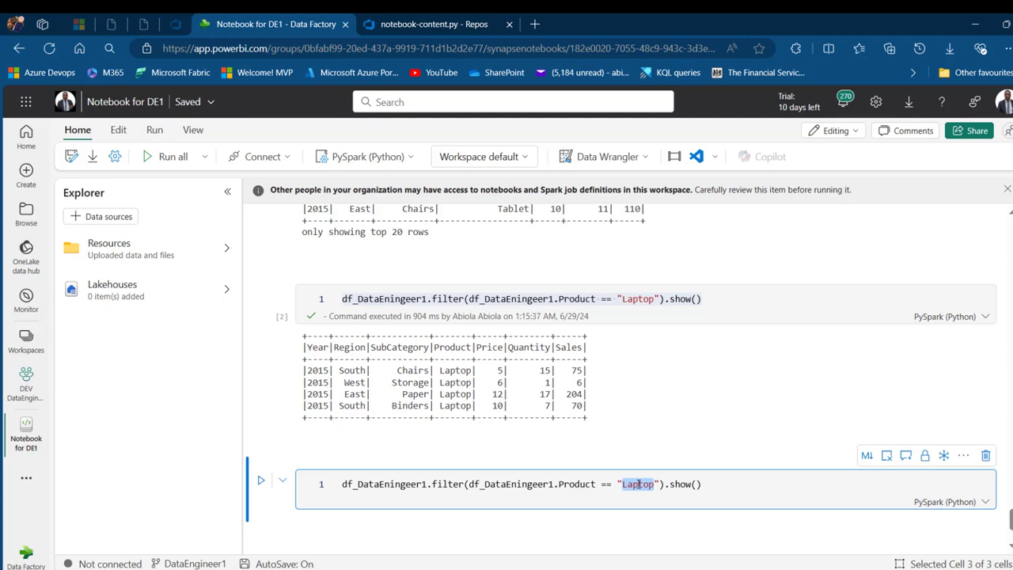
type("Tablet")
left_click(173, 162)
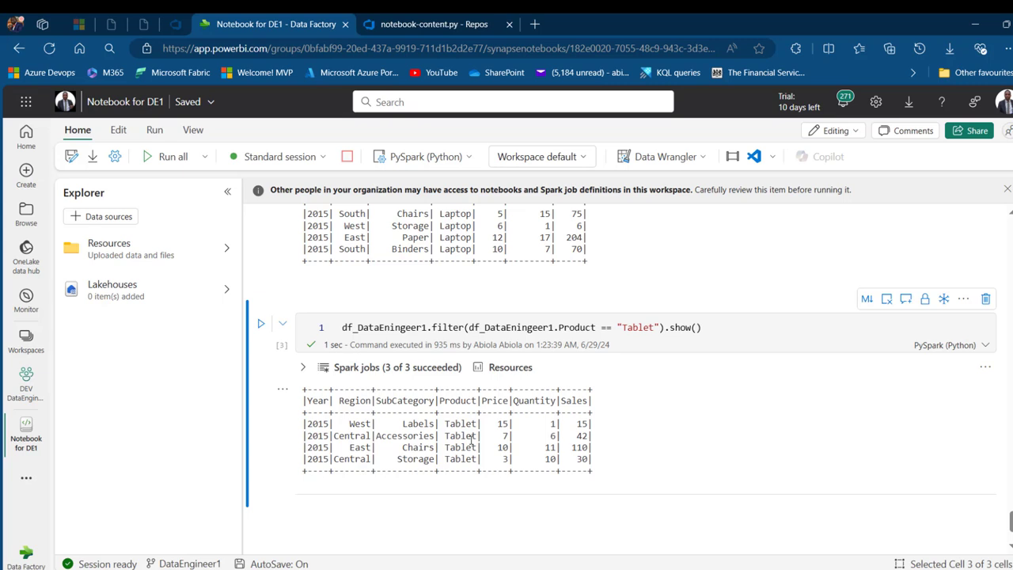
left_click(26, 378)
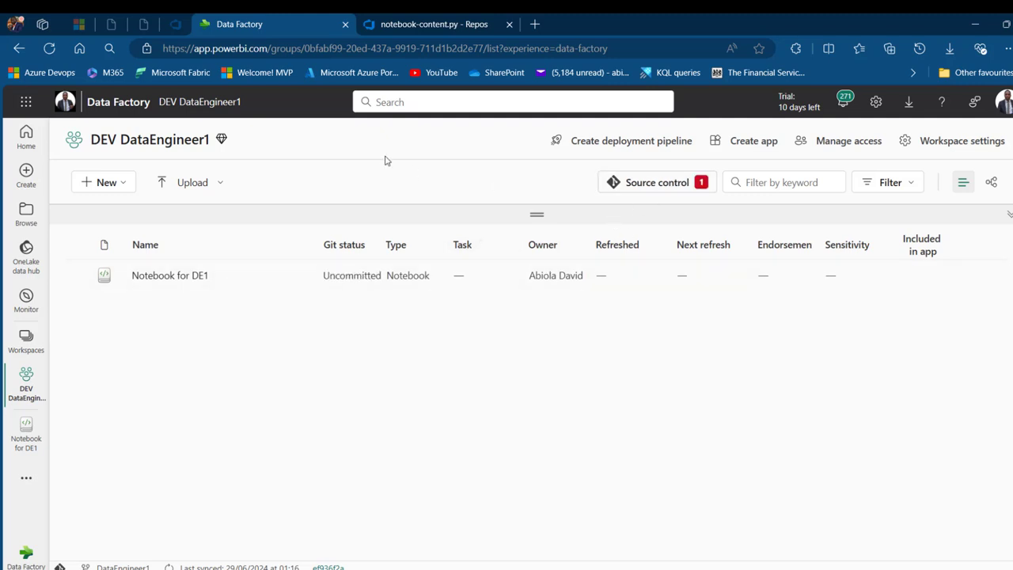
Step: Commit the Notebook for DE1 change to the DataEngineer1 branch with the message "Tablet Product Filtered"
left_click(665, 184)
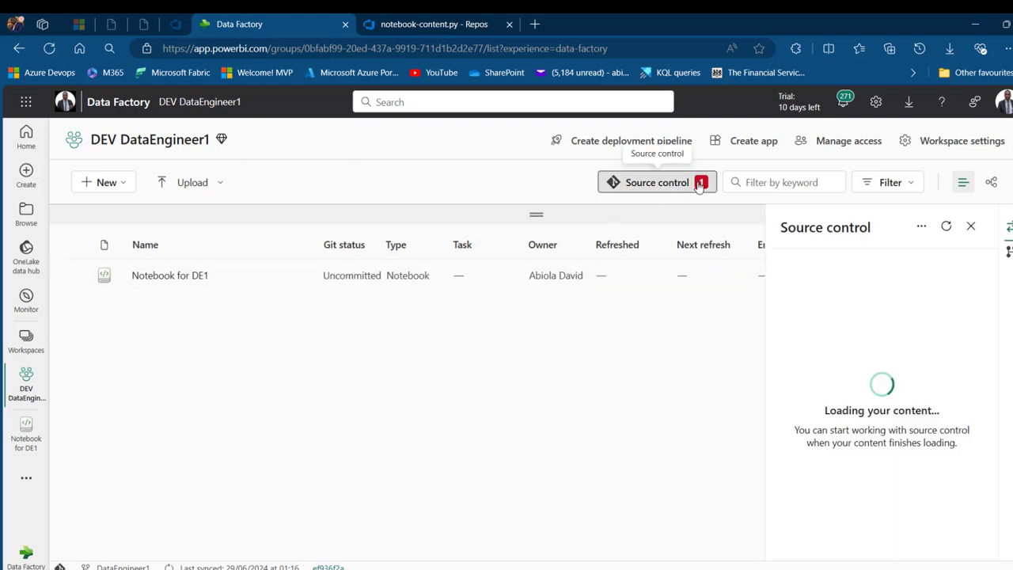
left_click(831, 340)
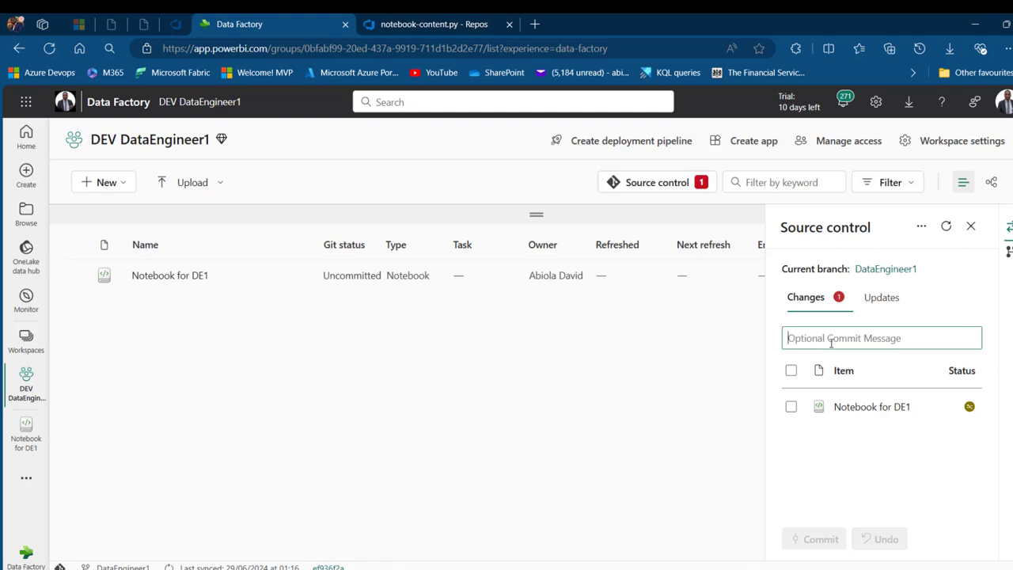
type("Tablet Product Filtered")
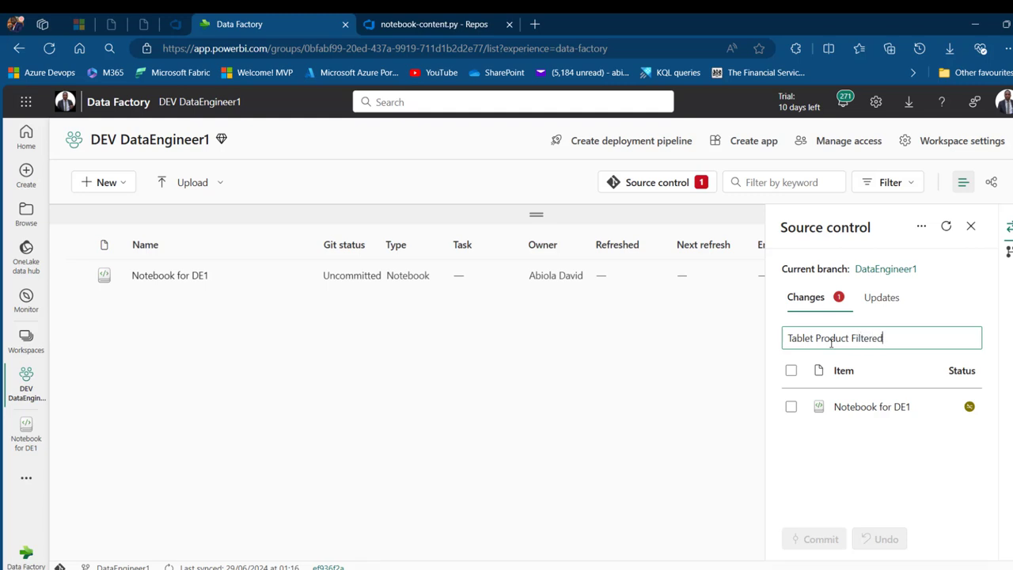
left_click(791, 371)
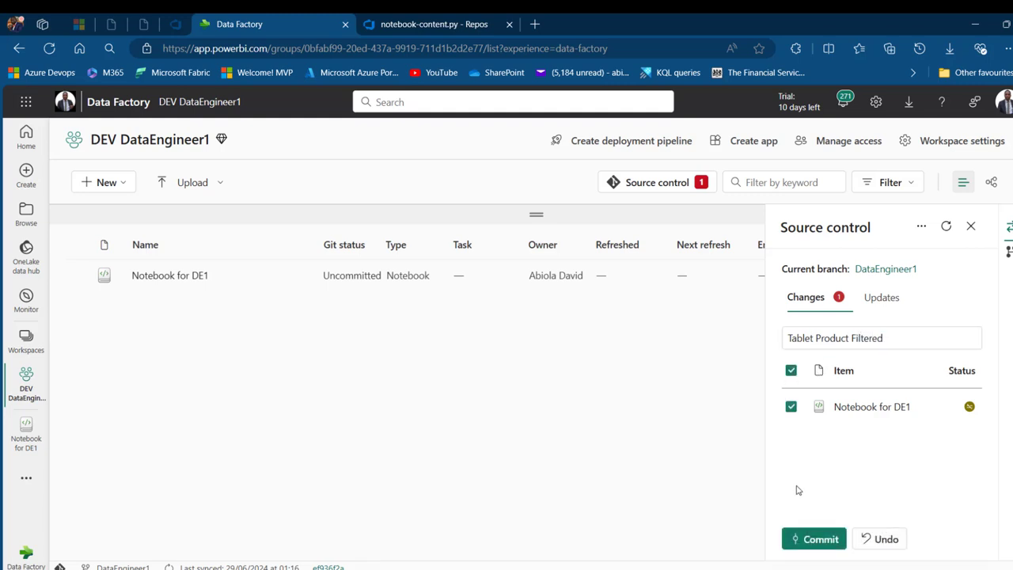
left_click(813, 544)
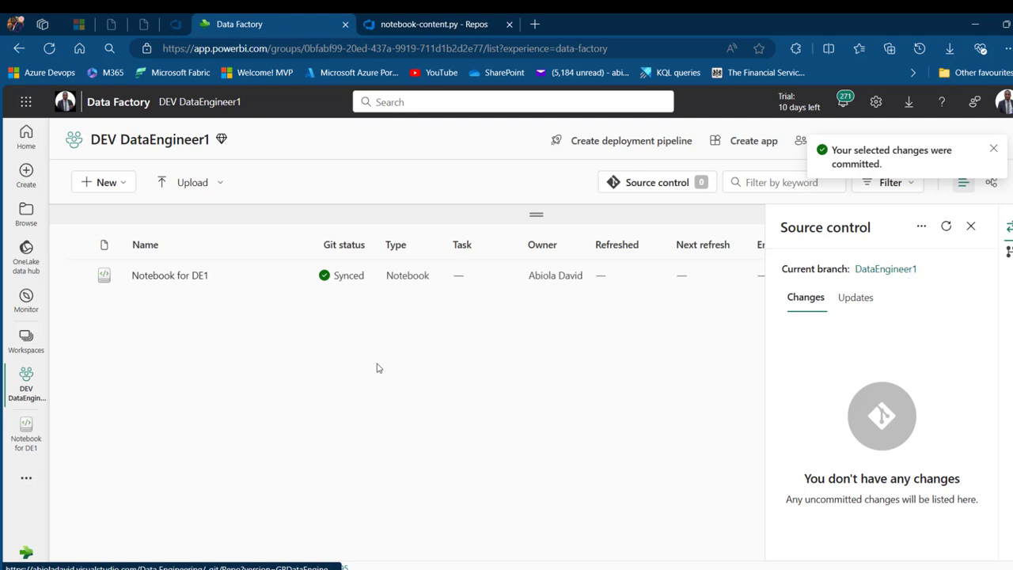
Step: Switch to Azure DevOps, open notebook-content.py of Notebook for DE1 on the DataEngineer1 branch and compare its last cell with the previous version
left_click(406, 19)
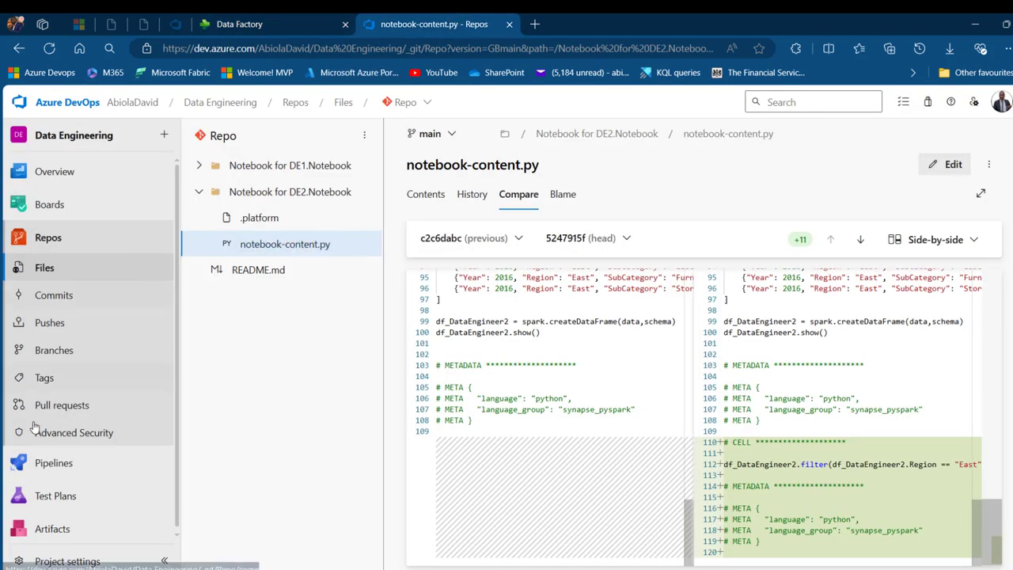
left_click(33, 353)
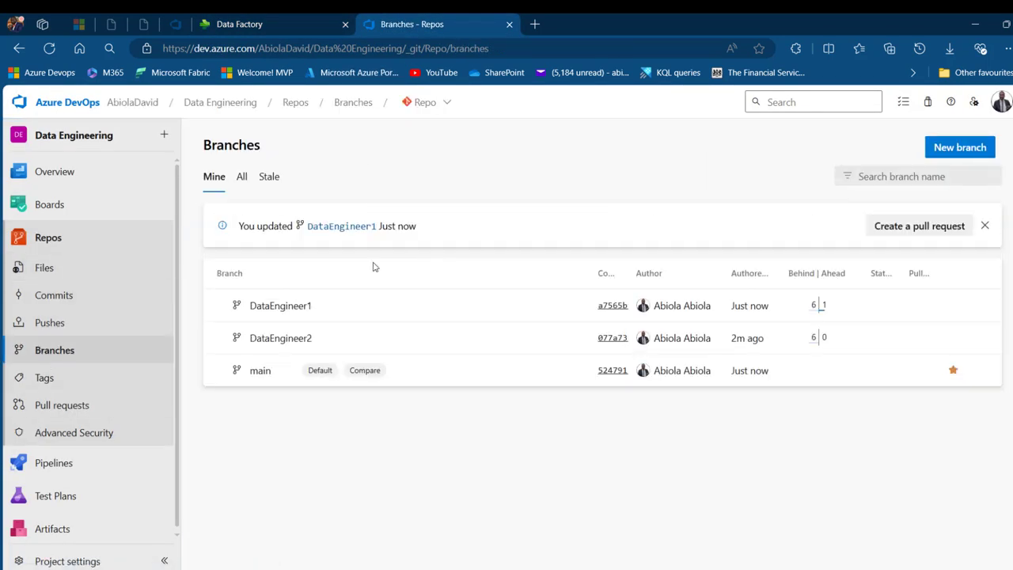
left_click(288, 305)
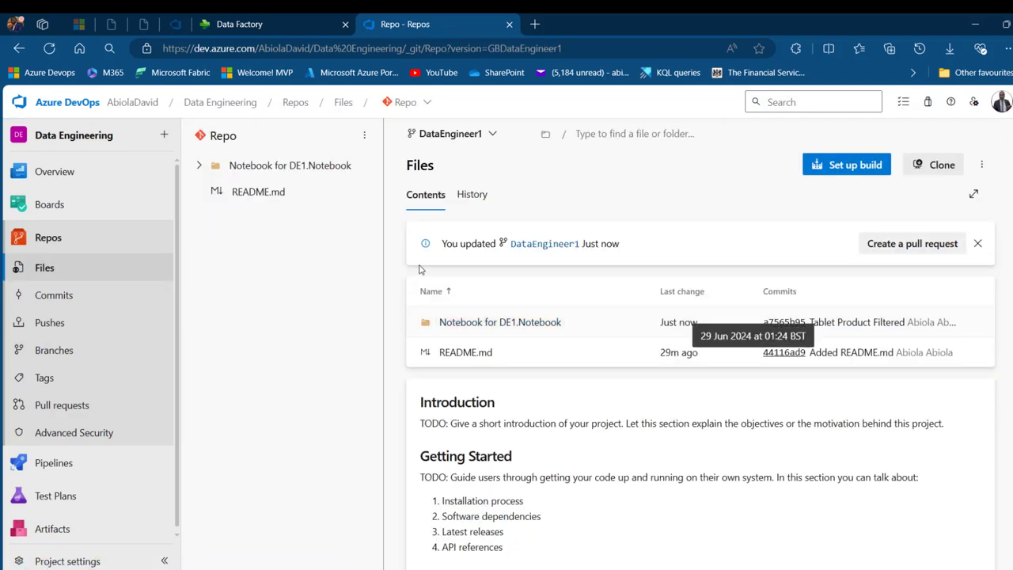
left_click(278, 166)
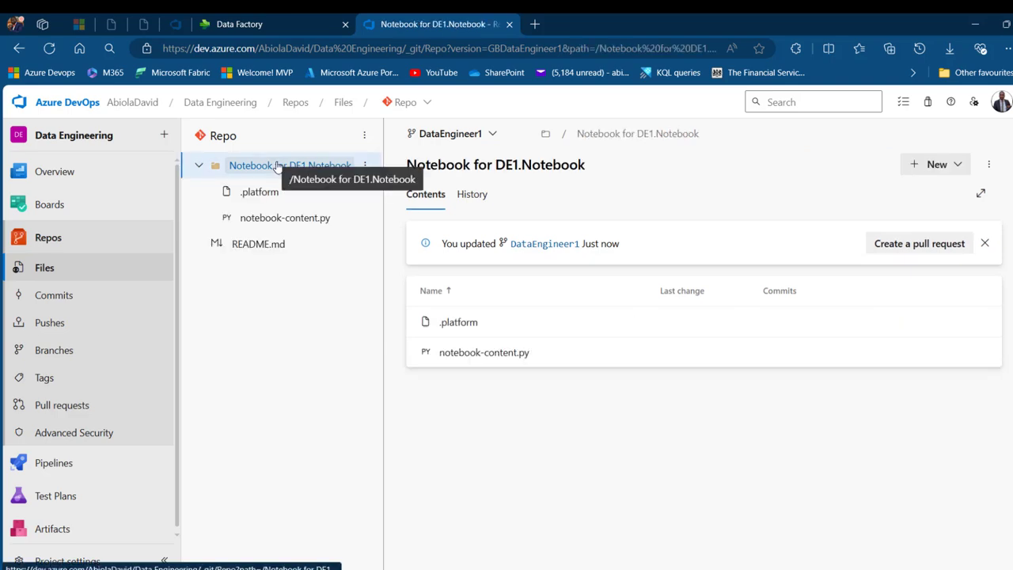
left_click(271, 221)
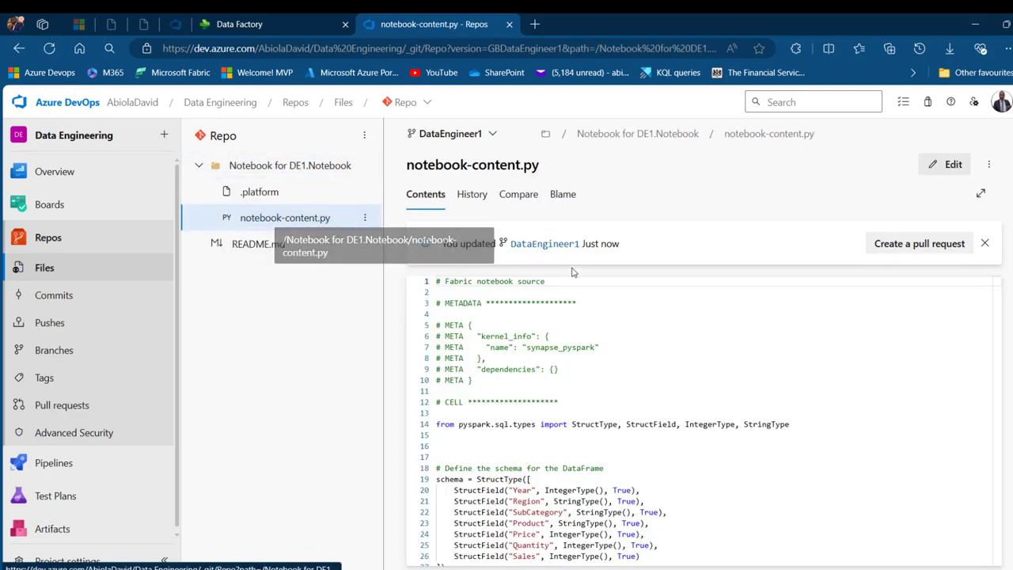
left_click(516, 195)
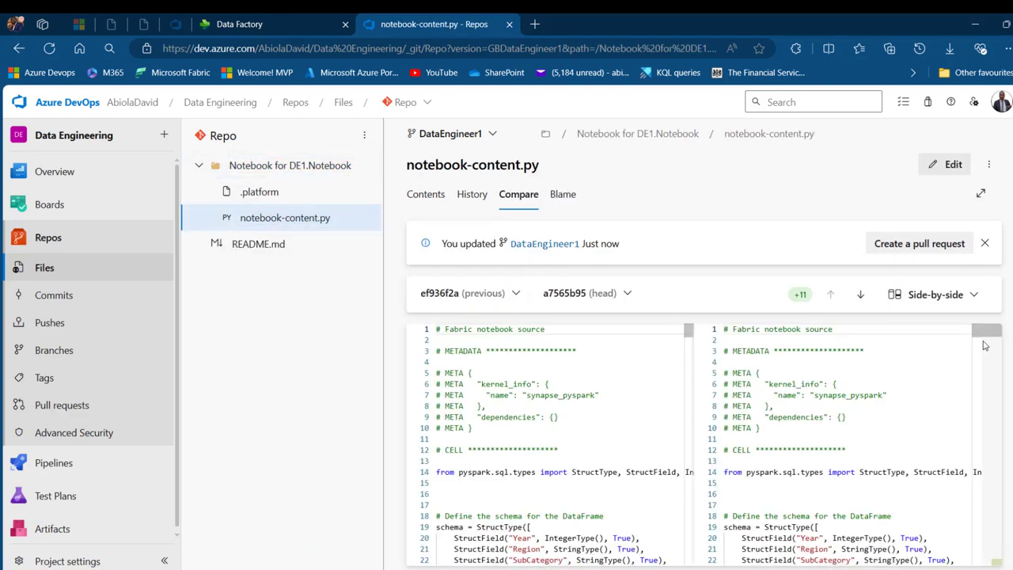
left_click_drag(986, 331, 986, 559)
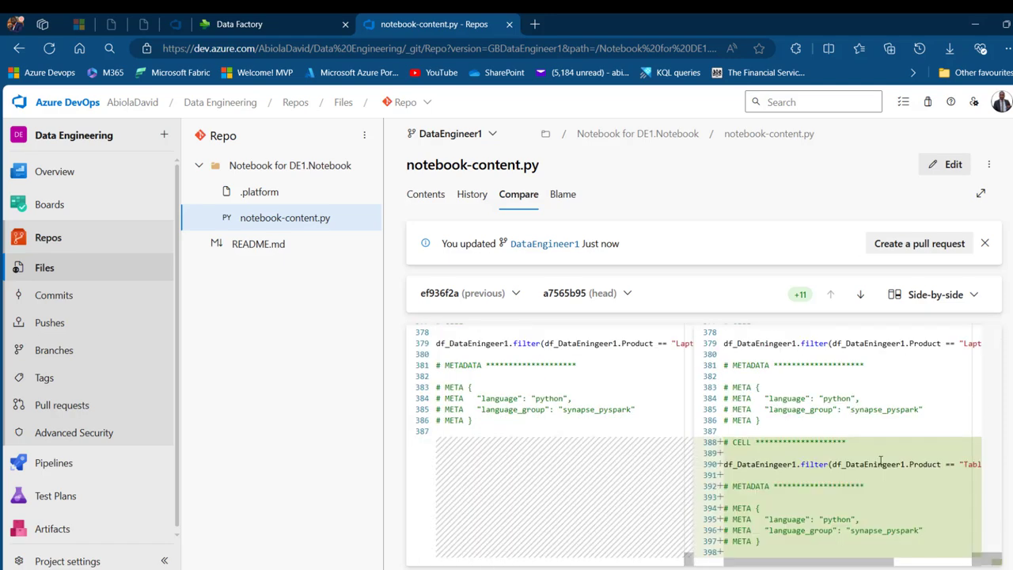
left_click_drag(832, 561, 909, 561)
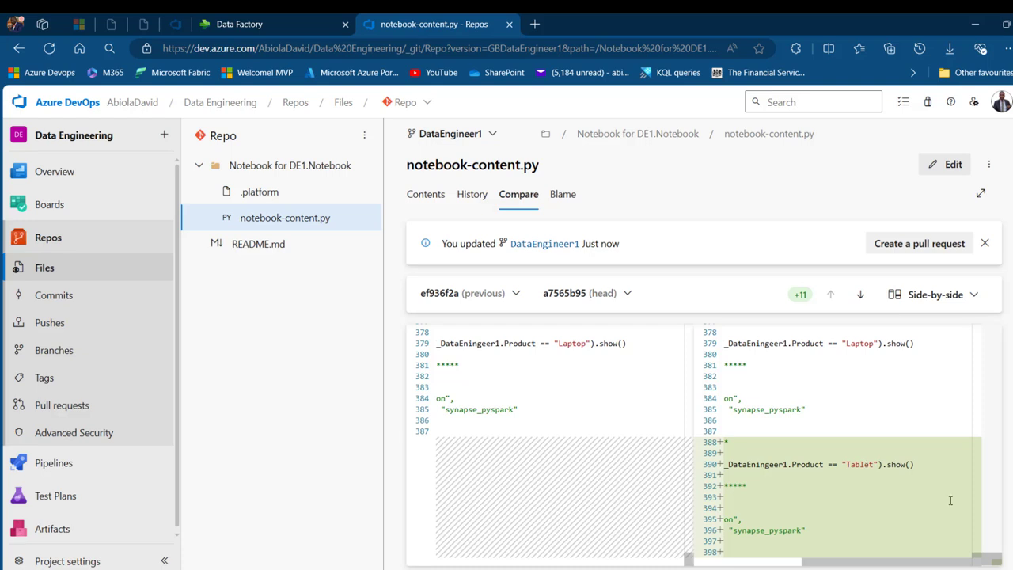
Step: Create the "Tablet Product Filtered" pull request from DataEngineer1 into main and complete its merge
left_click(910, 245)
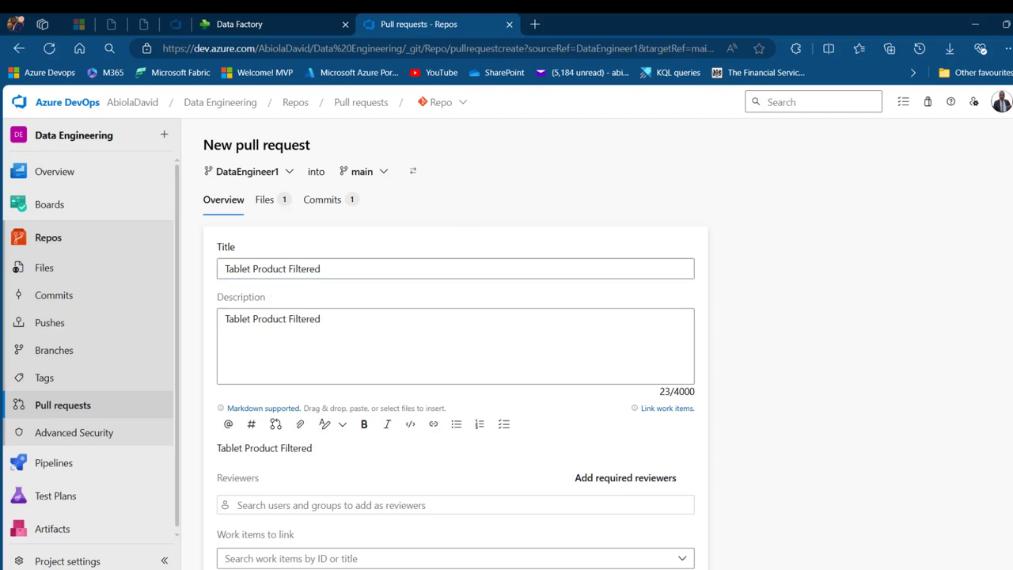
scroll(455, 348, "down", 2)
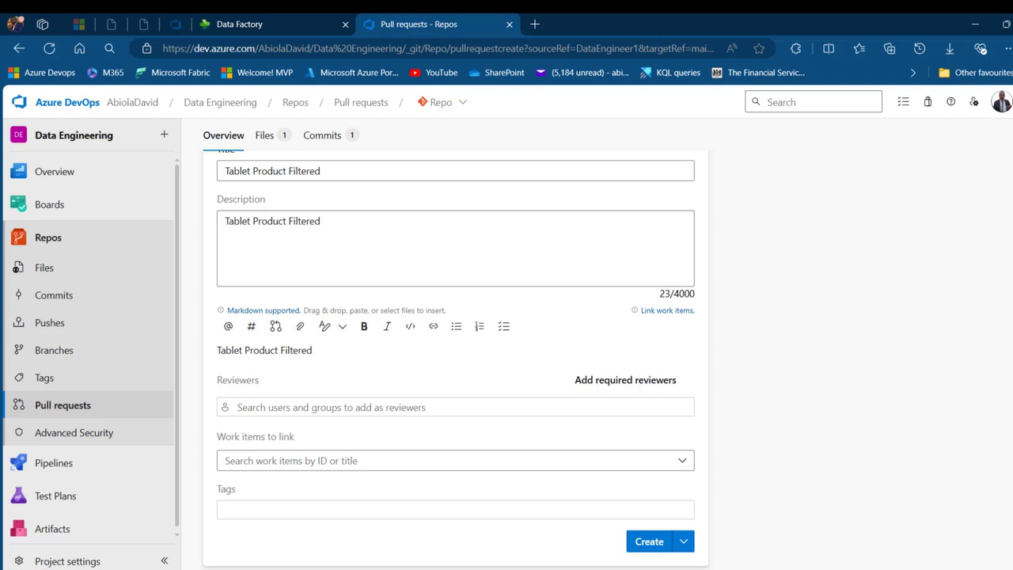
left_click(647, 541)
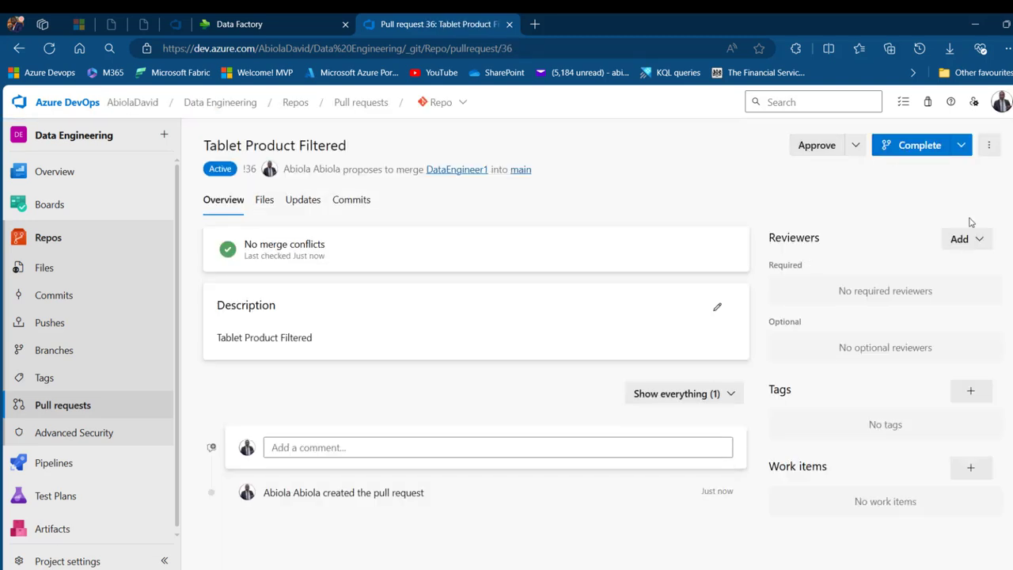
left_click(911, 154)
left_click(945, 546)
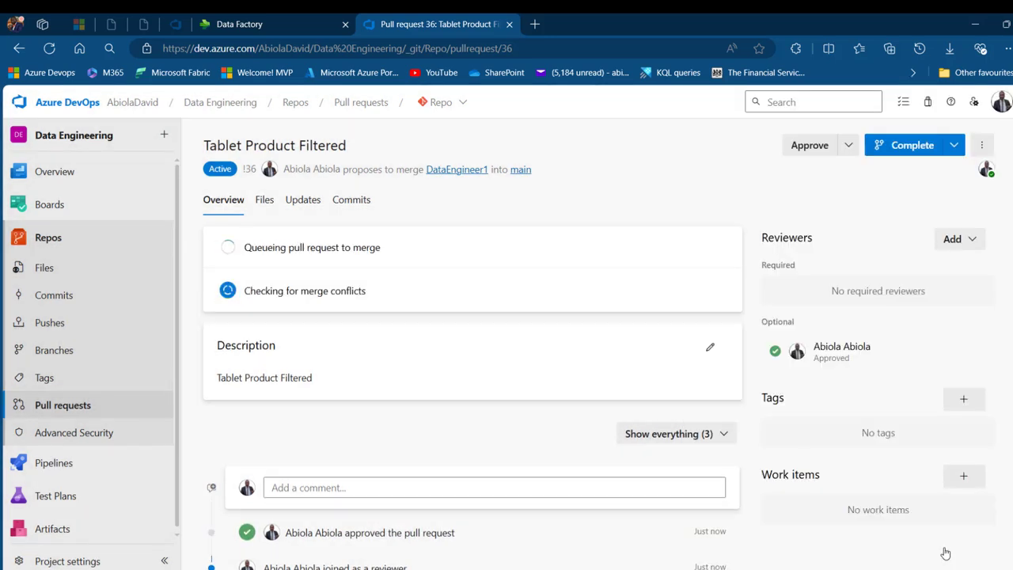
Step: Switch to Fabric, find the PROD workspace and update all its pending items from the main branch
left_click(284, 18)
left_click(26, 339)
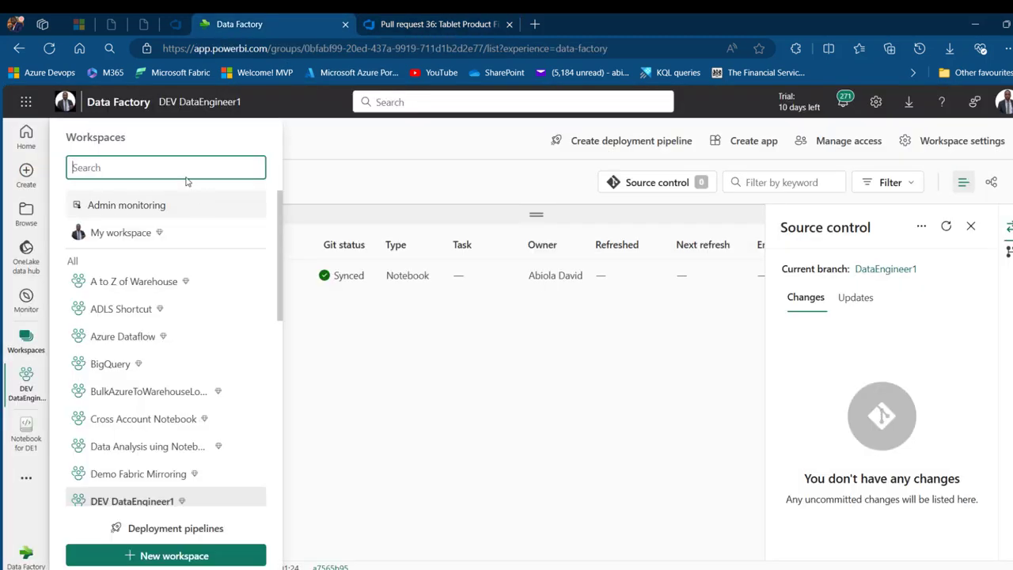
type("pro")
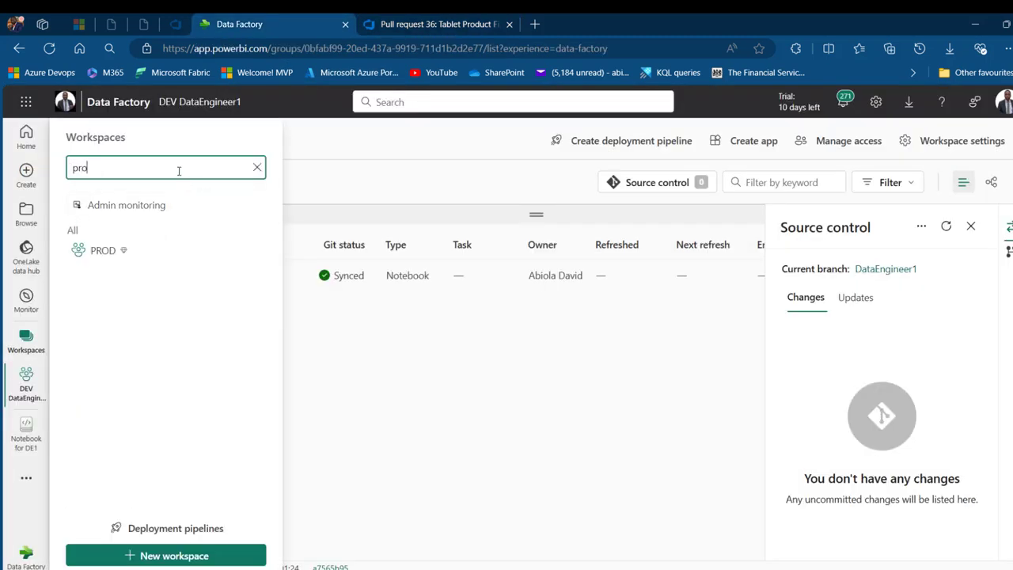
left_click(155, 254)
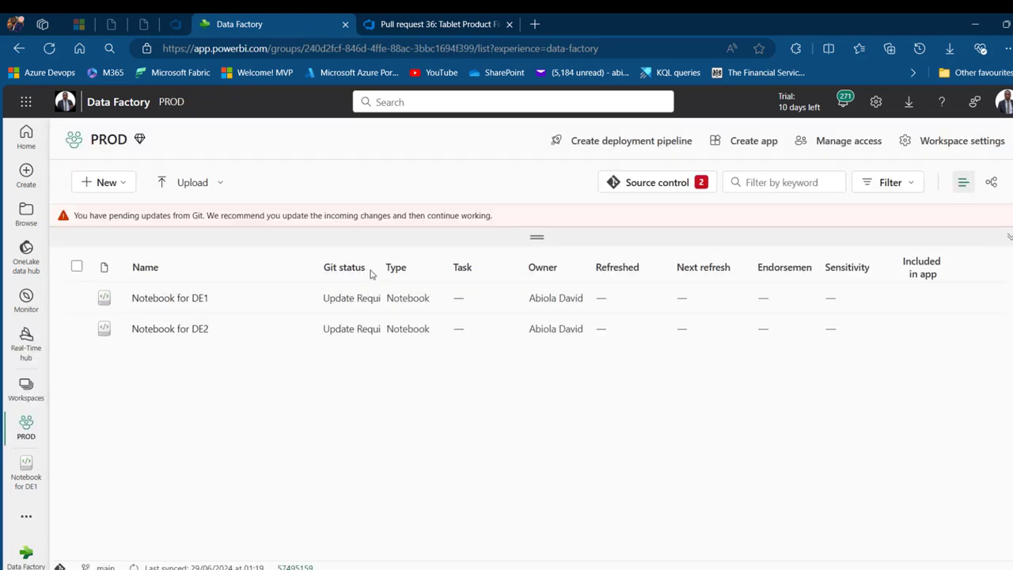
left_click(665, 183)
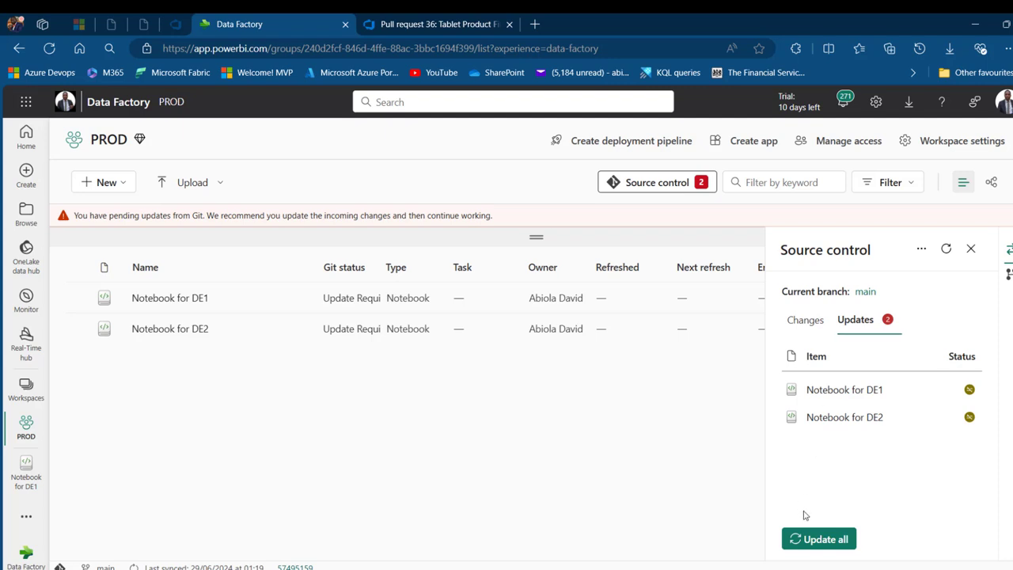
left_click(820, 540)
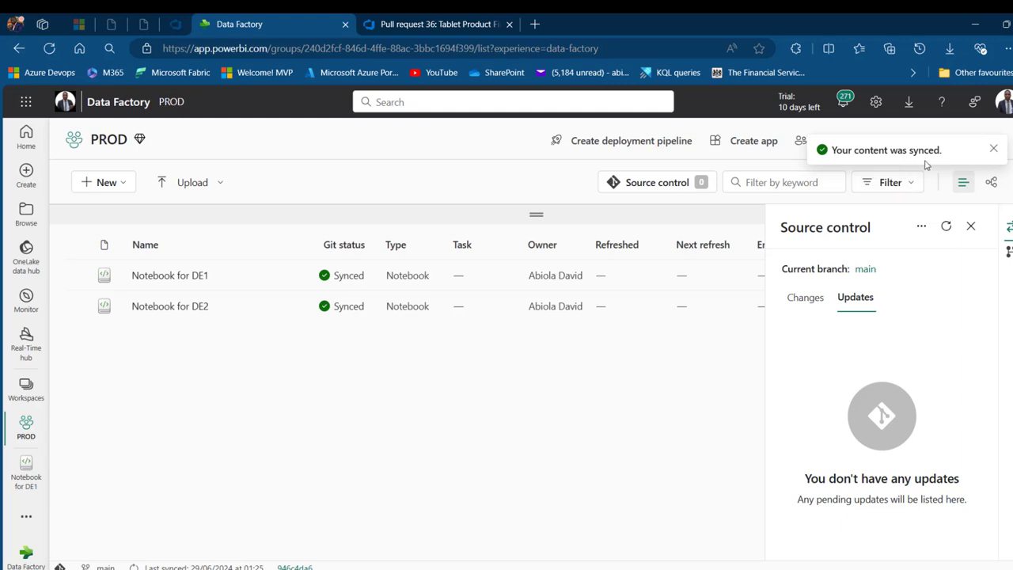
Step: Open Notebook for DE1 in PROD and check its last filter cells against the pull request in Azure DevOps
left_click(189, 283)
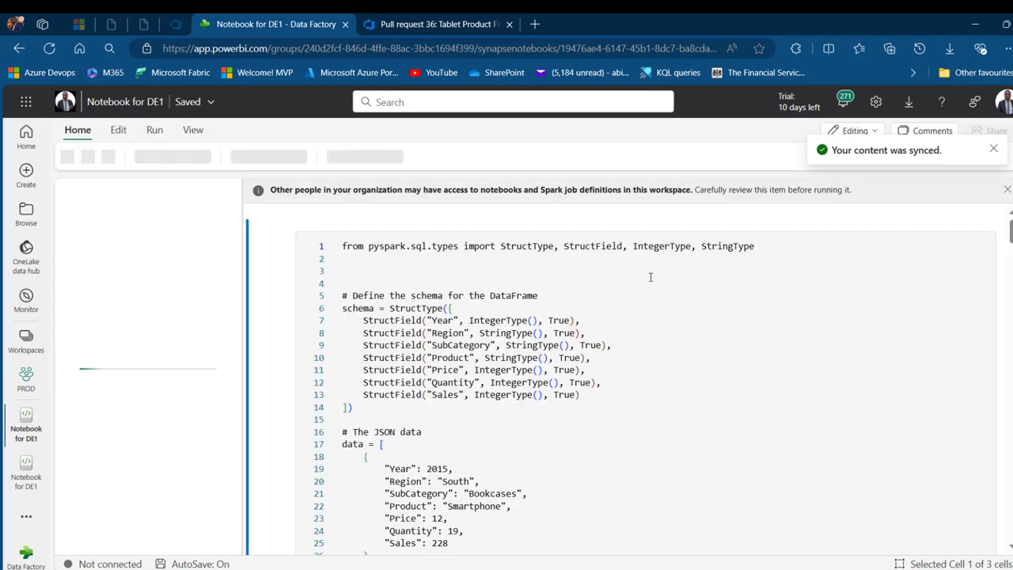
scroll(646, 380, "down", 20)
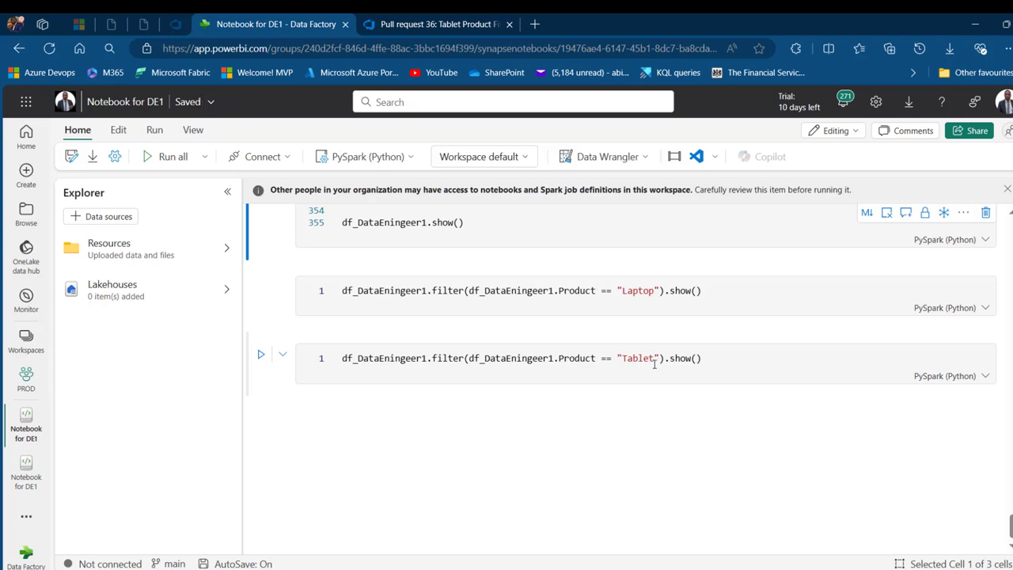
left_click(444, 20)
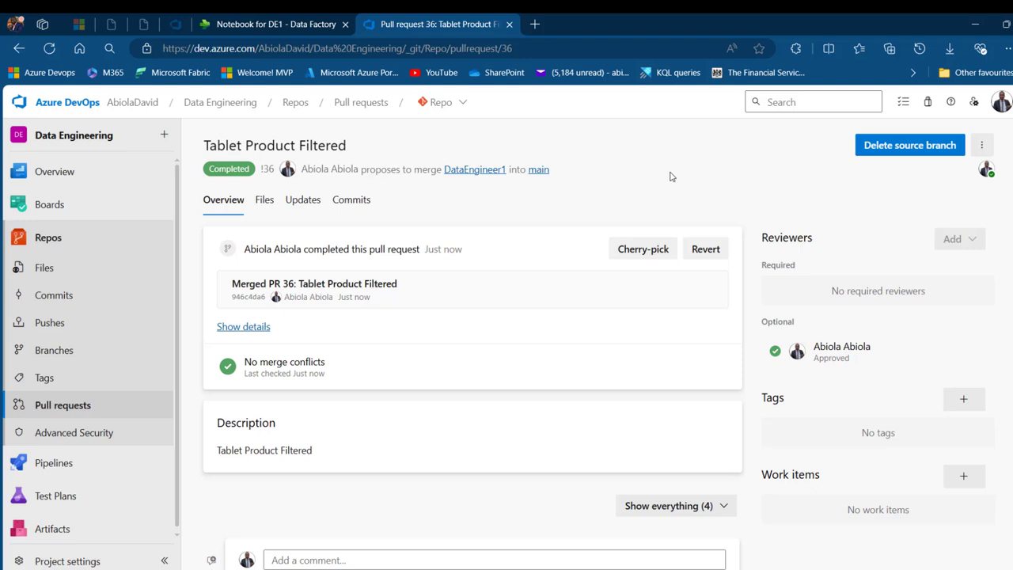
left_click(269, 23)
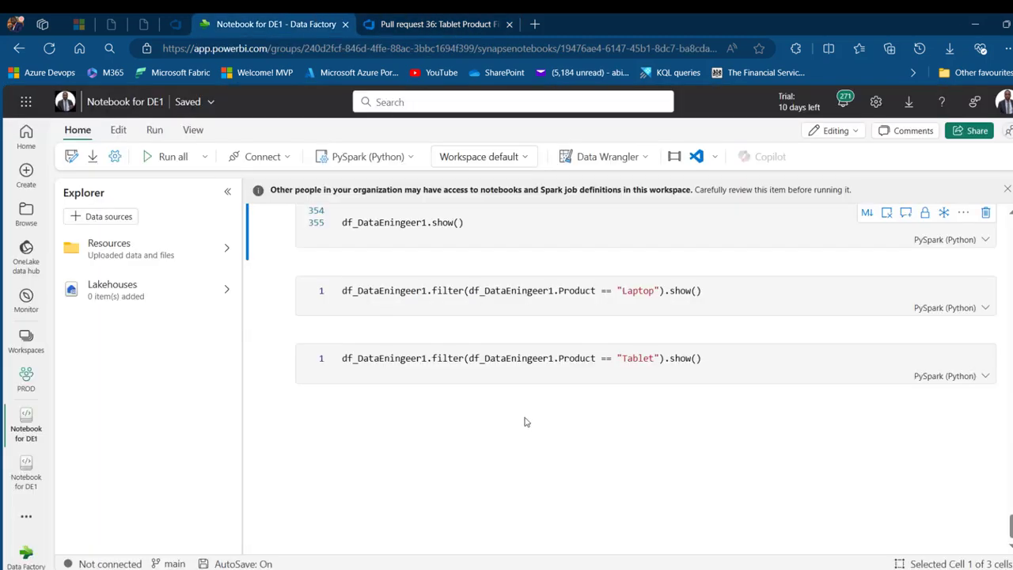
Step: Revert the "Tablet Product Filtered" pull request in Azure DevOps and create the revert pull request from DataEngineer1-revert-from-main into main
left_click(437, 20)
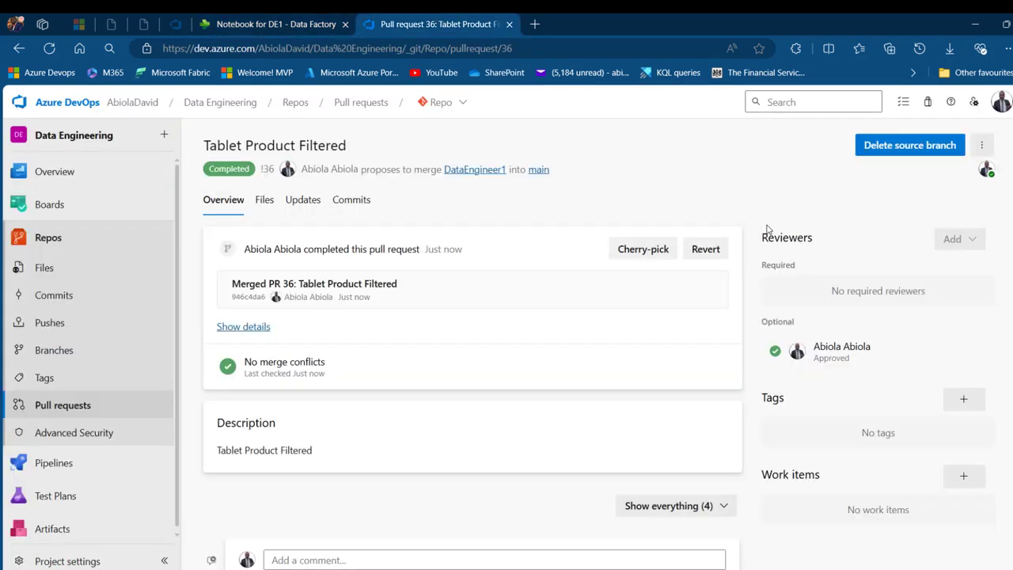
left_click(706, 249)
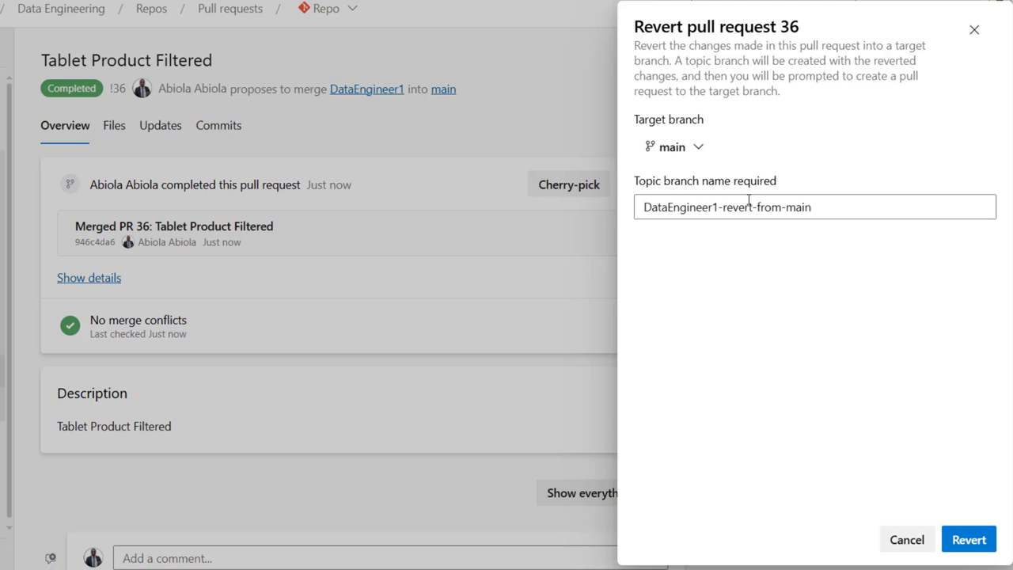
left_click(969, 539)
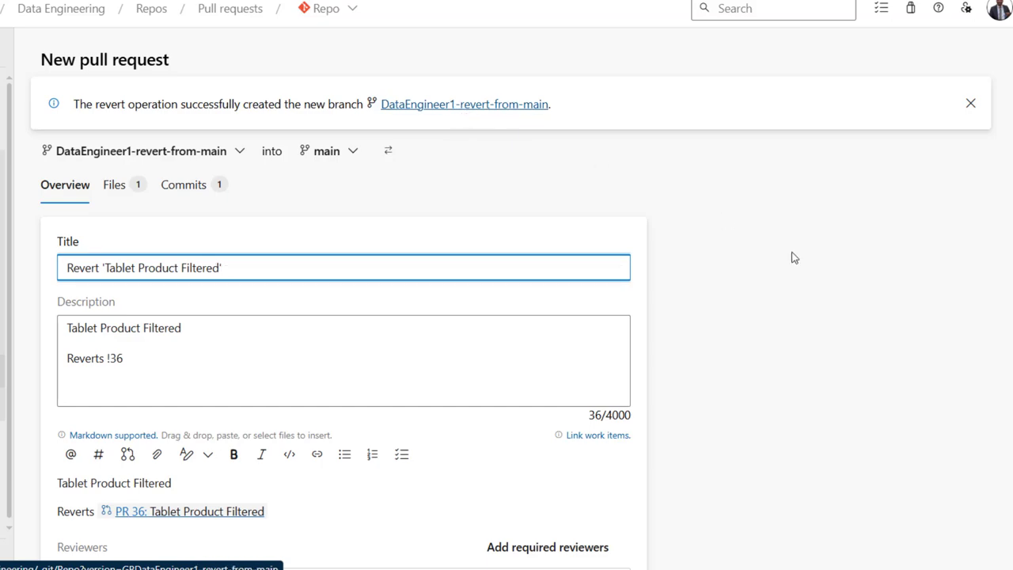
scroll(1006, 475, "down", 2)
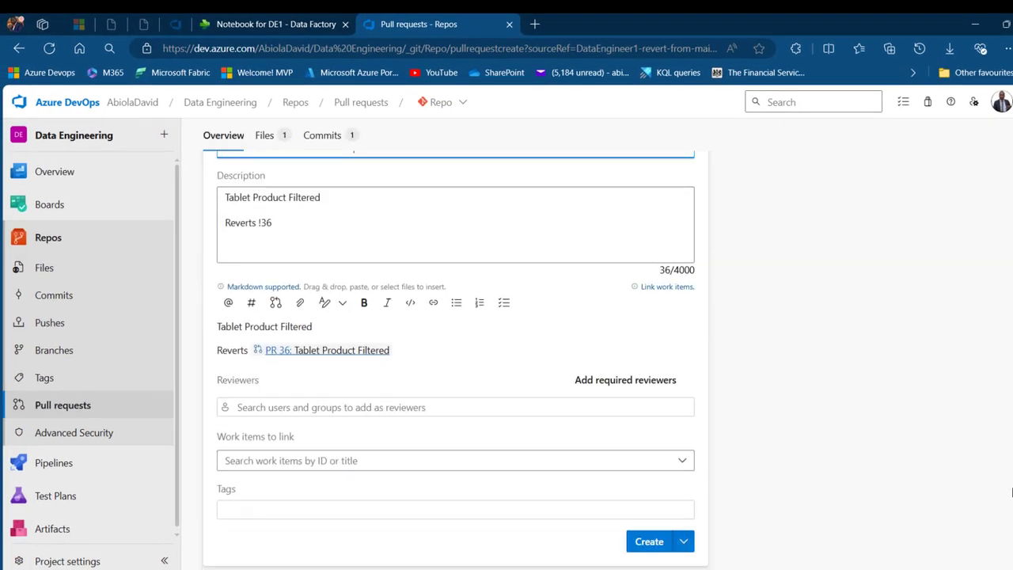
left_click(646, 543)
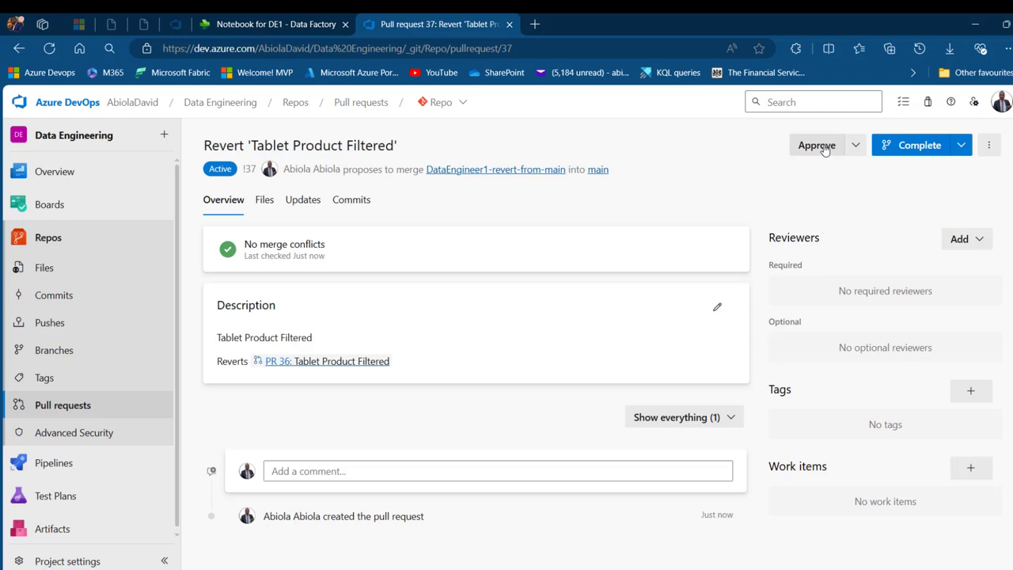
Step: Approve the "Revert 'Tablet Product Filtered'" pull request and complete it with the Merge (no fast forward) type
left_click(824, 150)
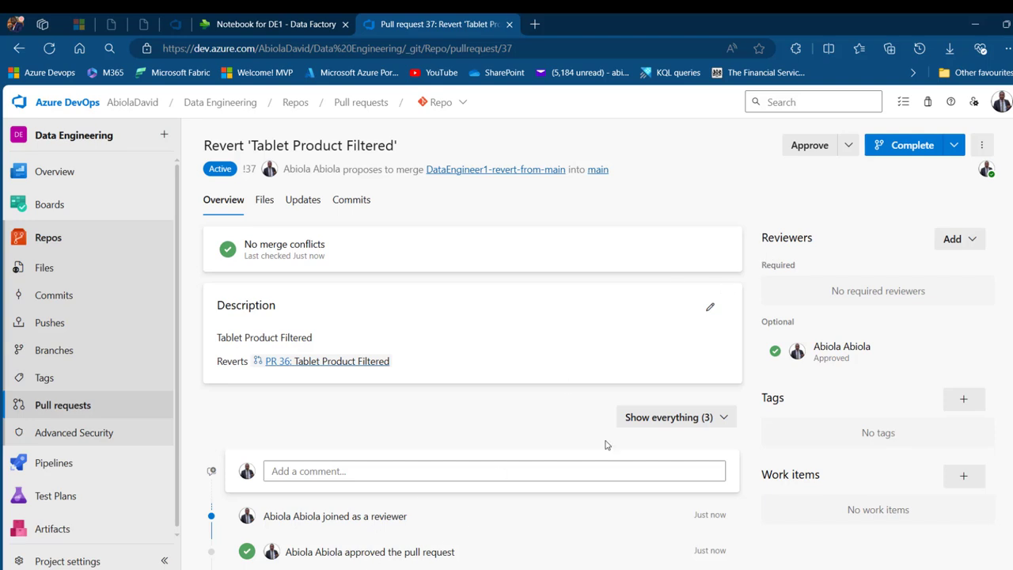
left_click(901, 147)
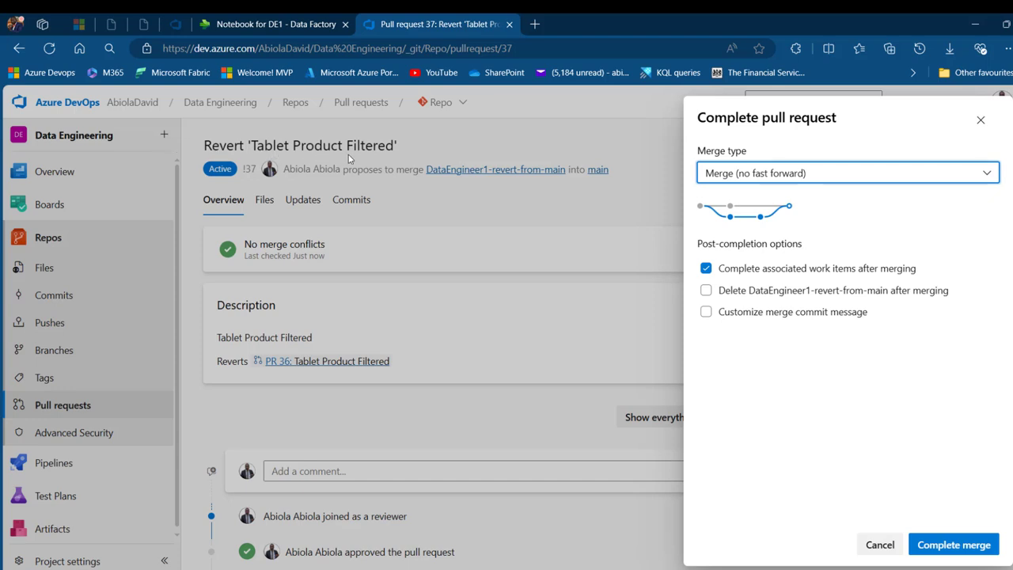
left_click(954, 545)
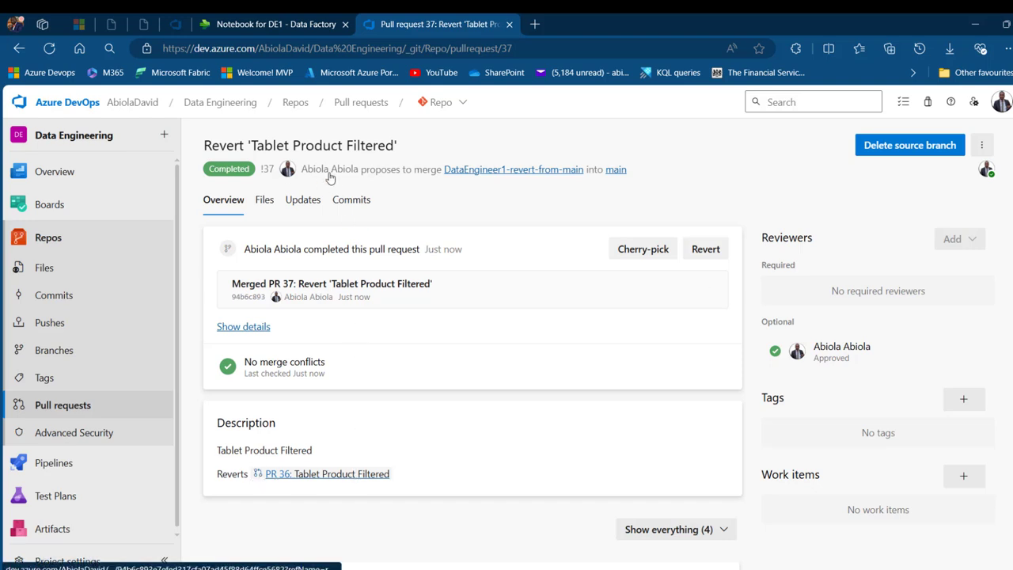
Step: Switch to Fabric, close the open notebooks, search the workspaces for PROD and update all its pending items from the main branch
left_click(299, 19)
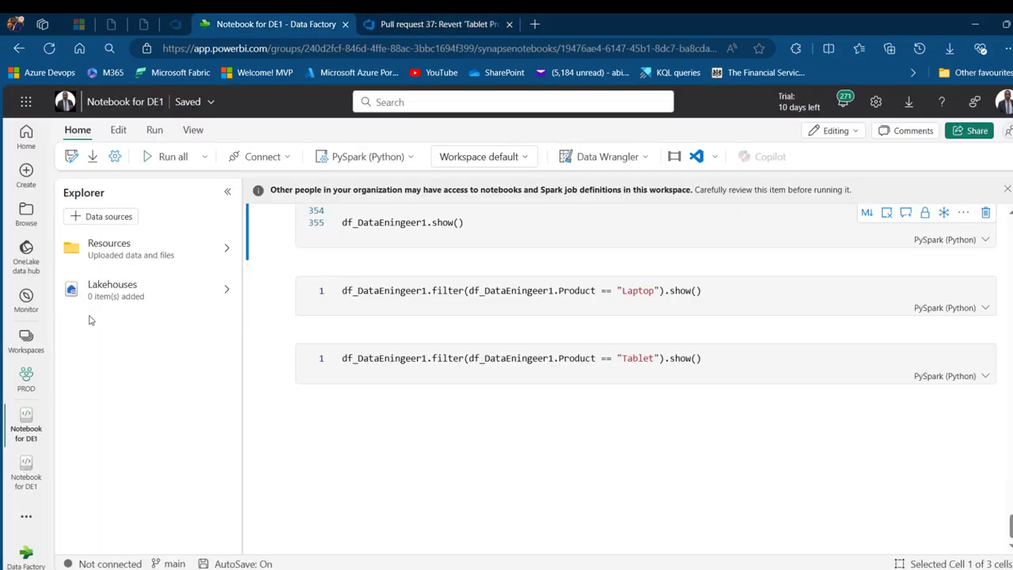
left_click(42, 417)
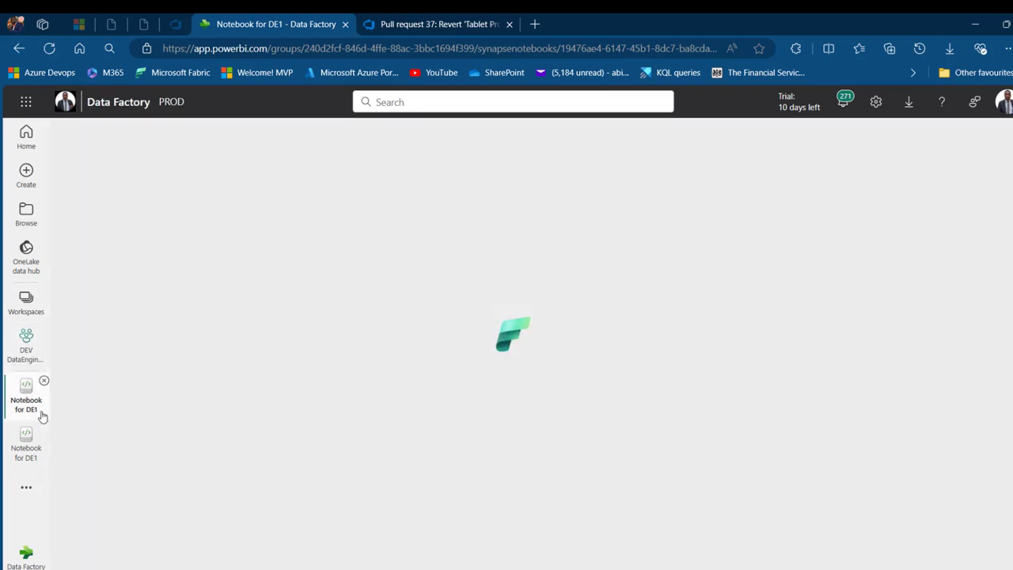
left_click(43, 418)
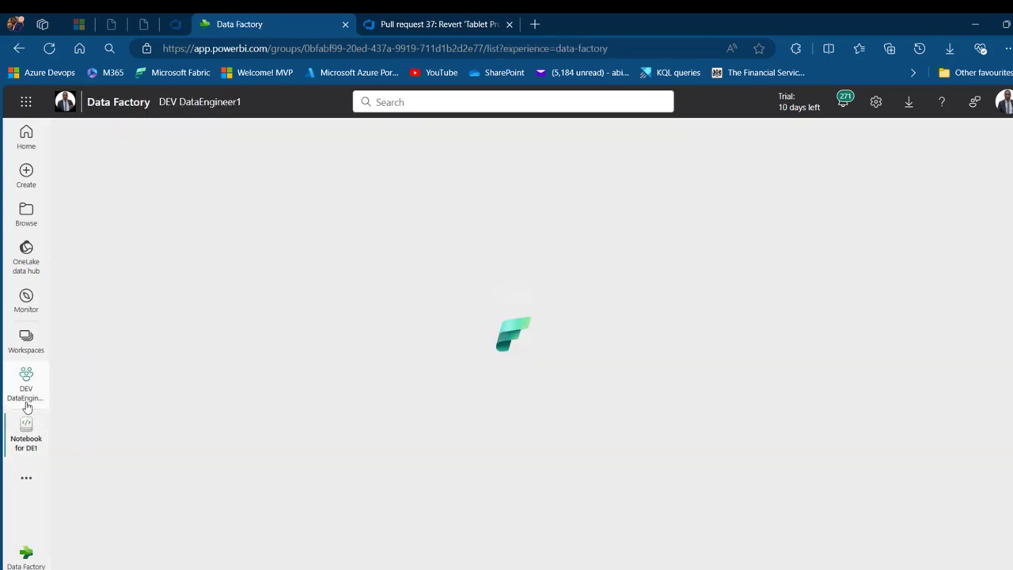
left_click(171, 102)
type("pro")
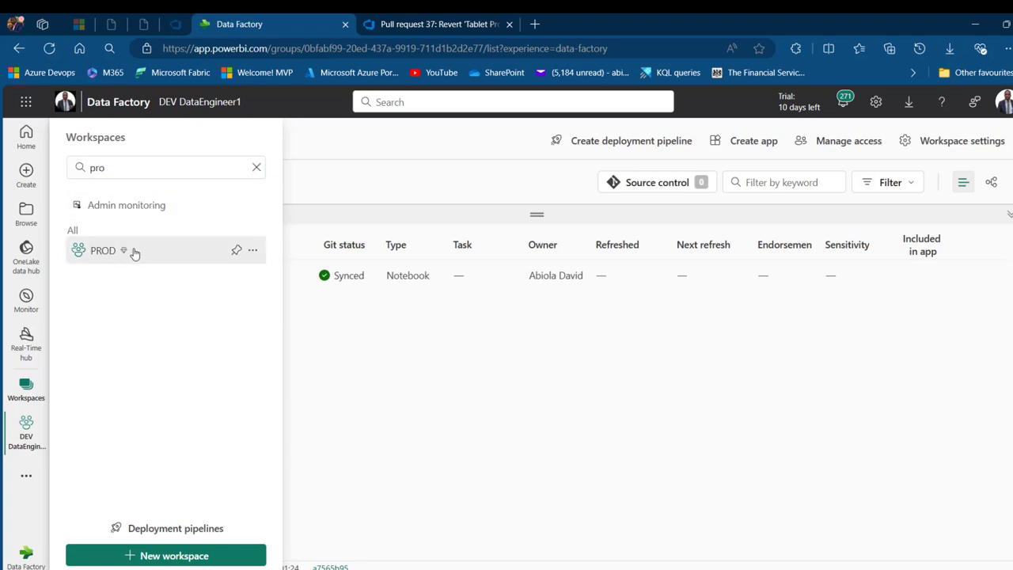
left_click(103, 250)
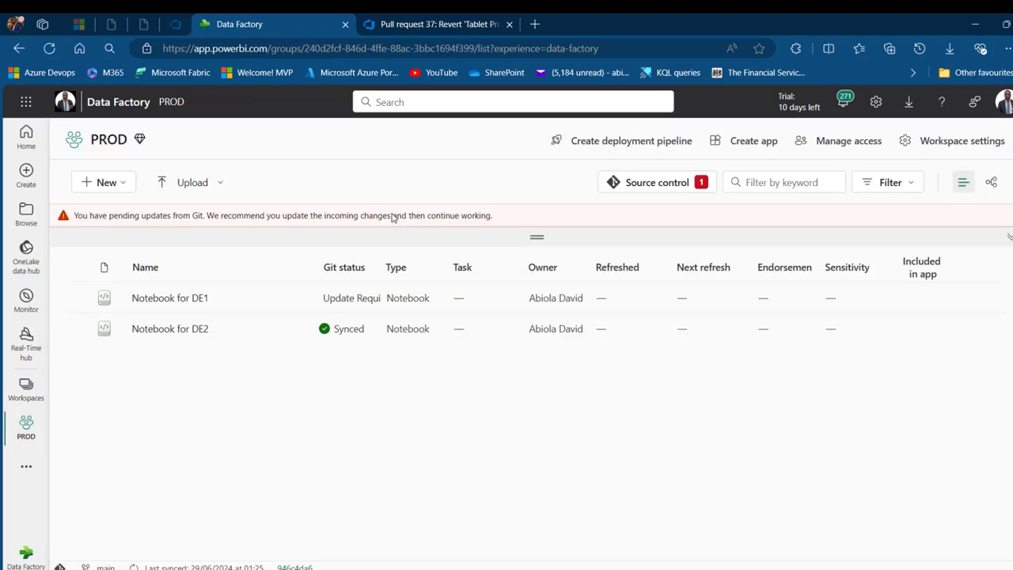
left_click(618, 182)
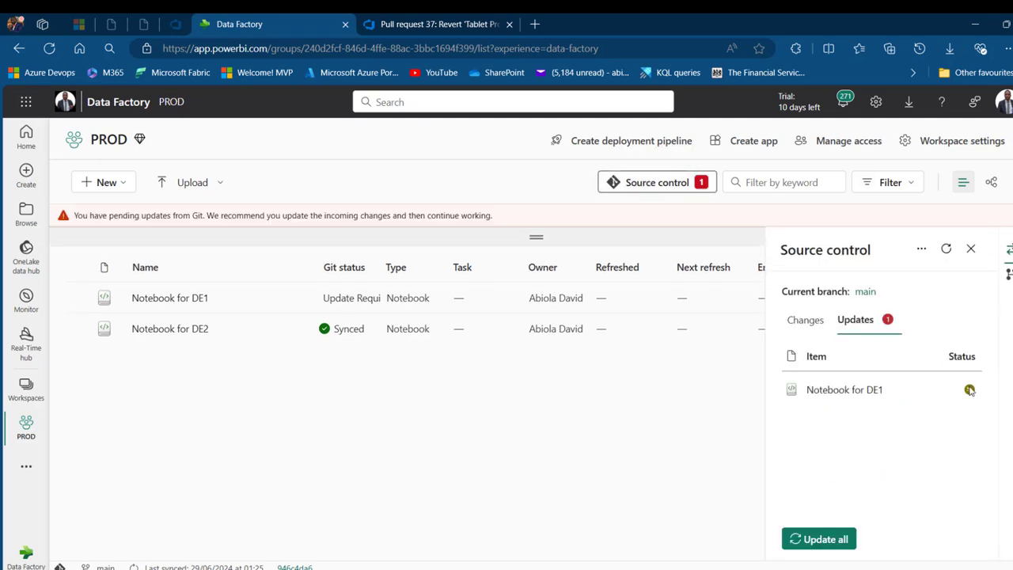
left_click(833, 544)
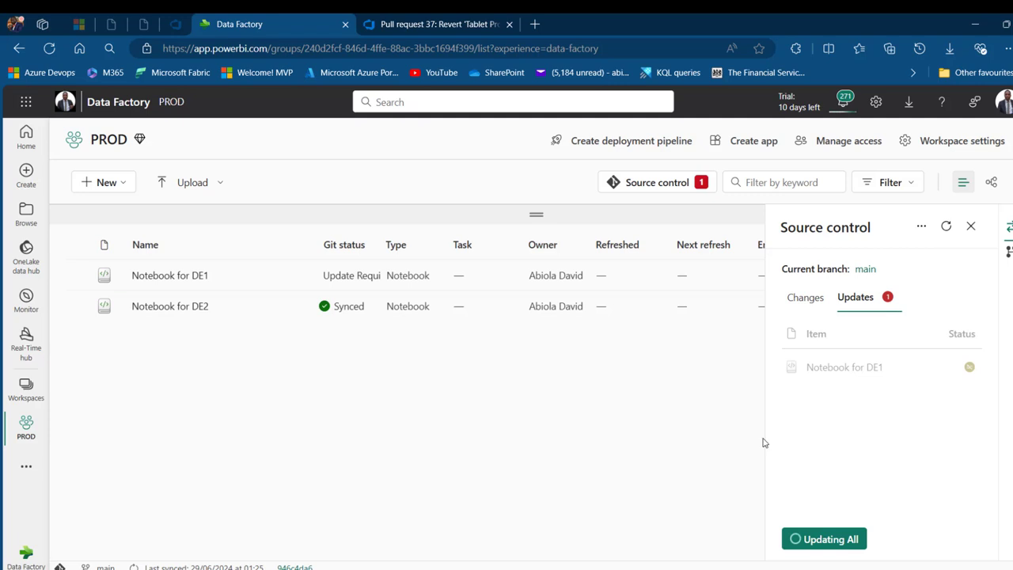
Step: Open Notebook for DE1 in PROD, check its last filter cells after the revert, glance at the PowerPoint task list, and close the notebook
left_click(167, 277)
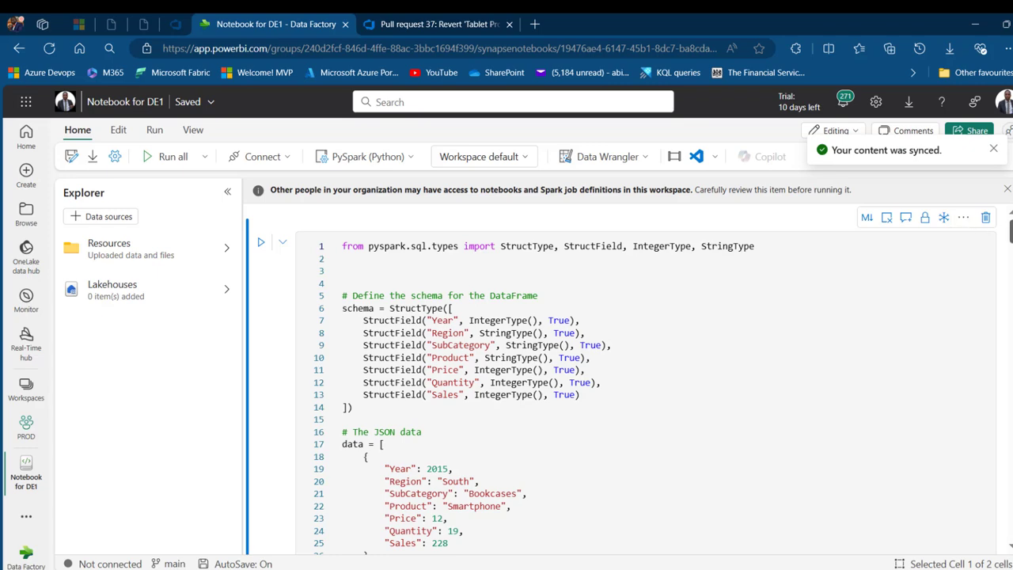
scroll(669, 349, "down", 20)
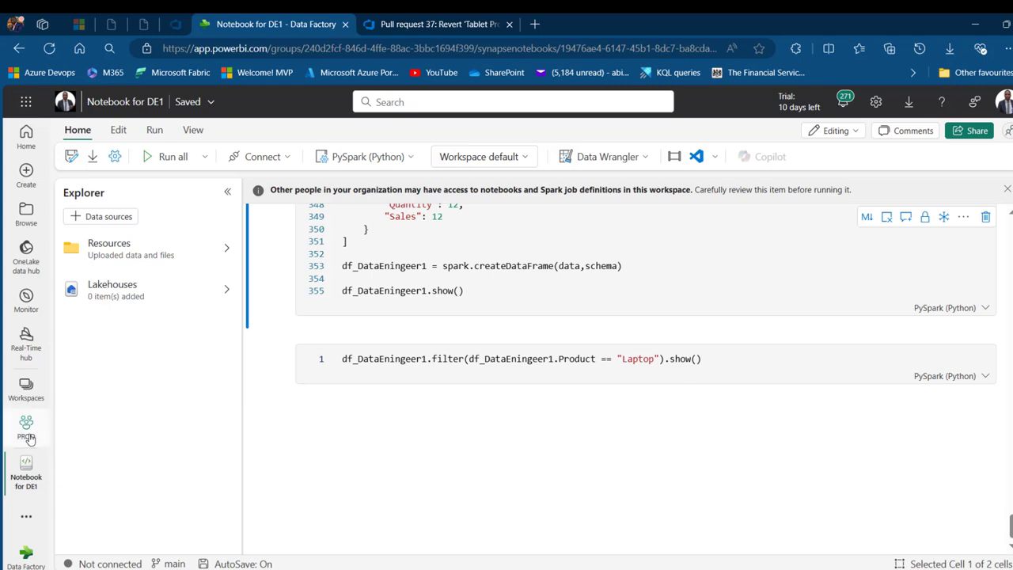
key("alt+Tab")
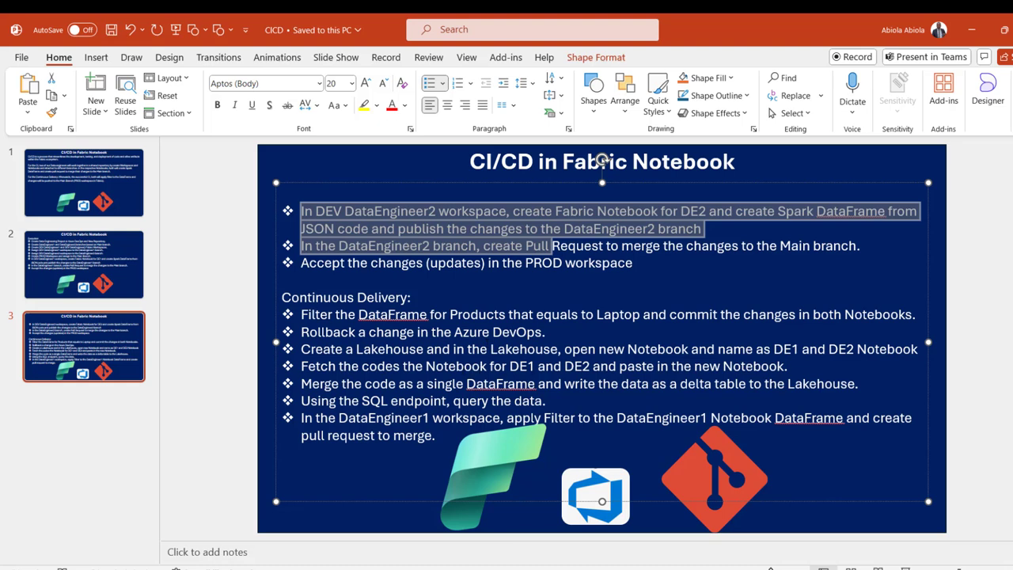
key("alt+Tab")
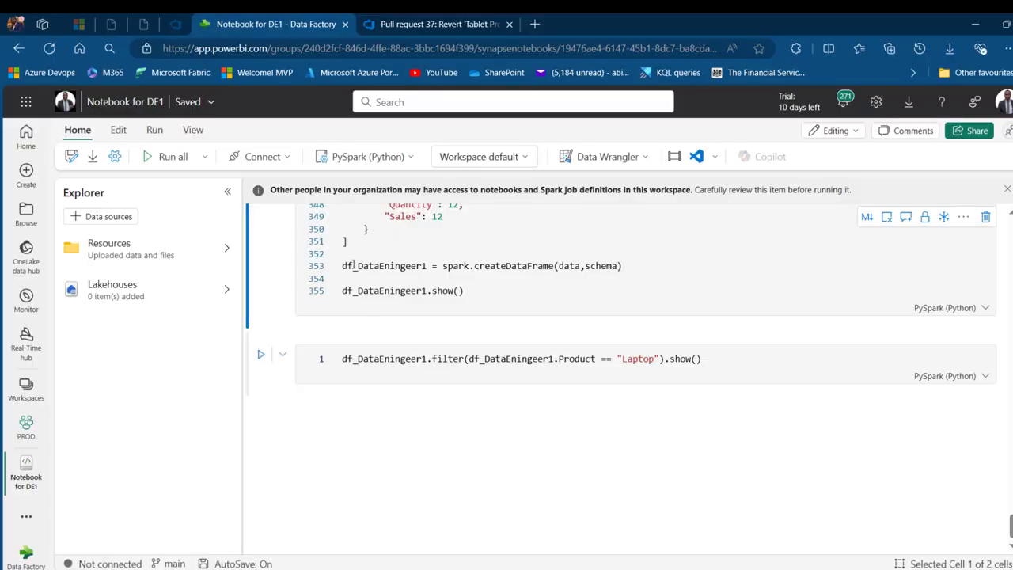
left_click(44, 460)
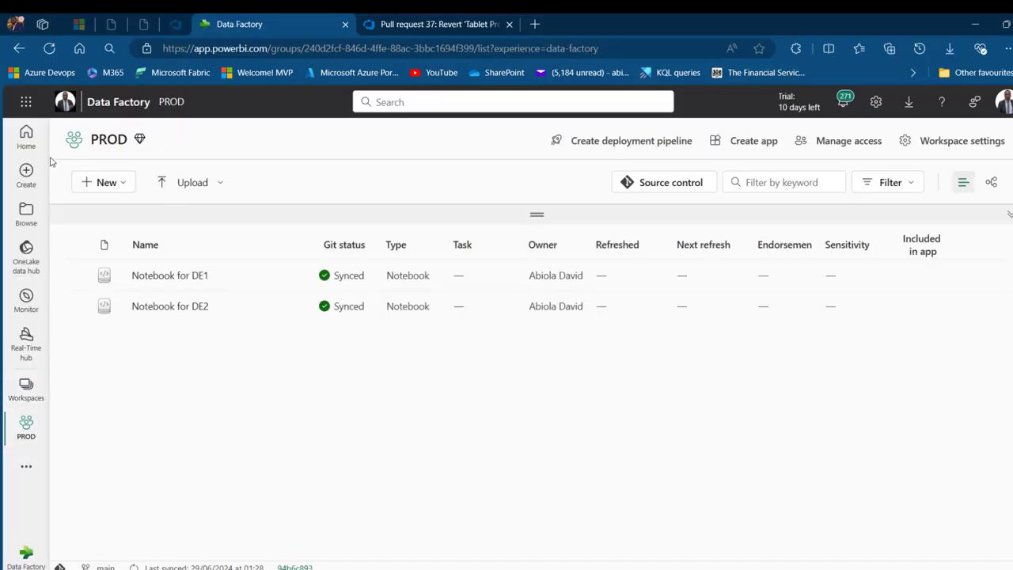
Step: Create a new lakehouse named SalesDataMerge in the PROD workspace
left_click(96, 184)
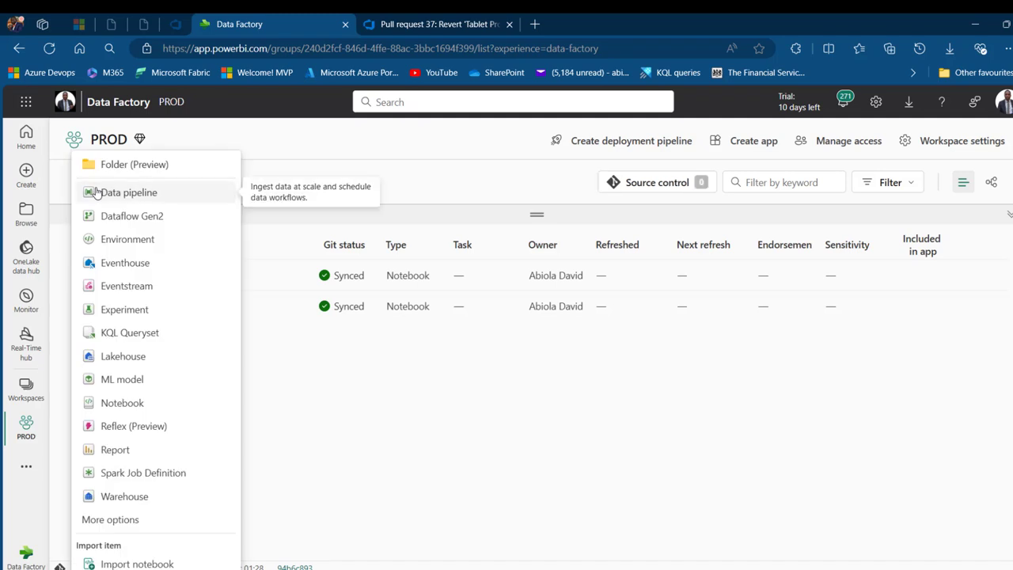
left_click(127, 358)
type("Sal")
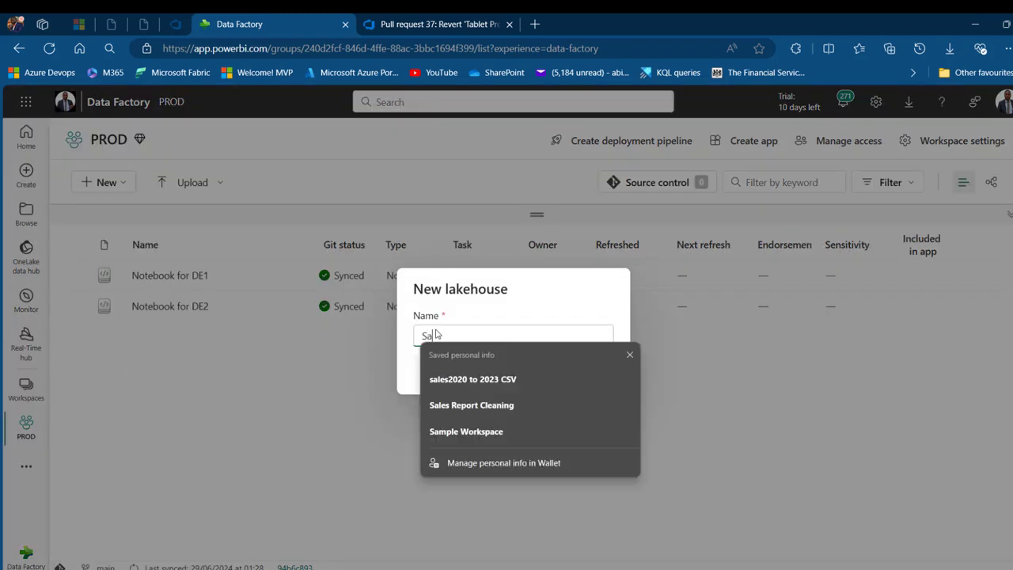
type("esData")
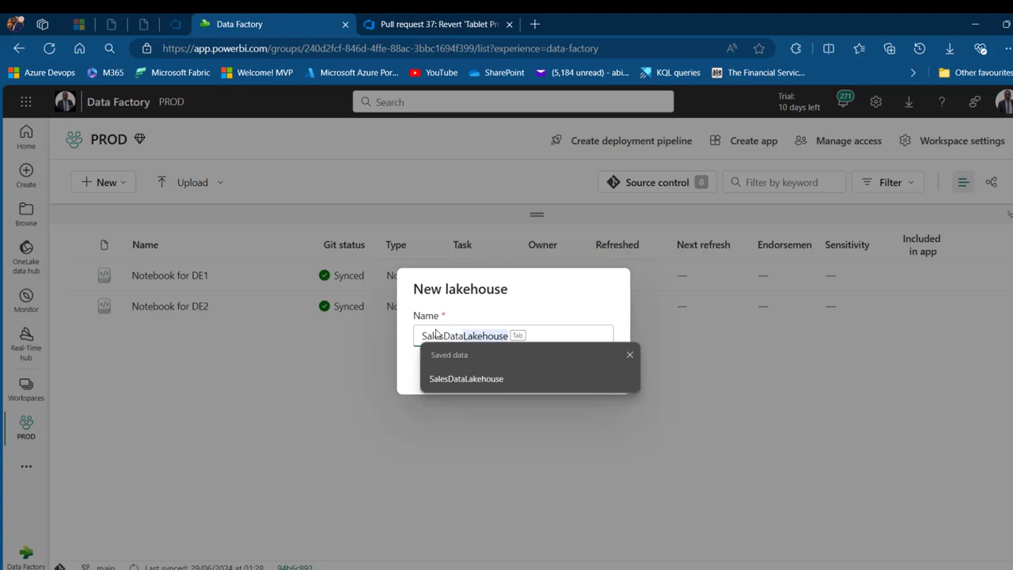
type("Merg")
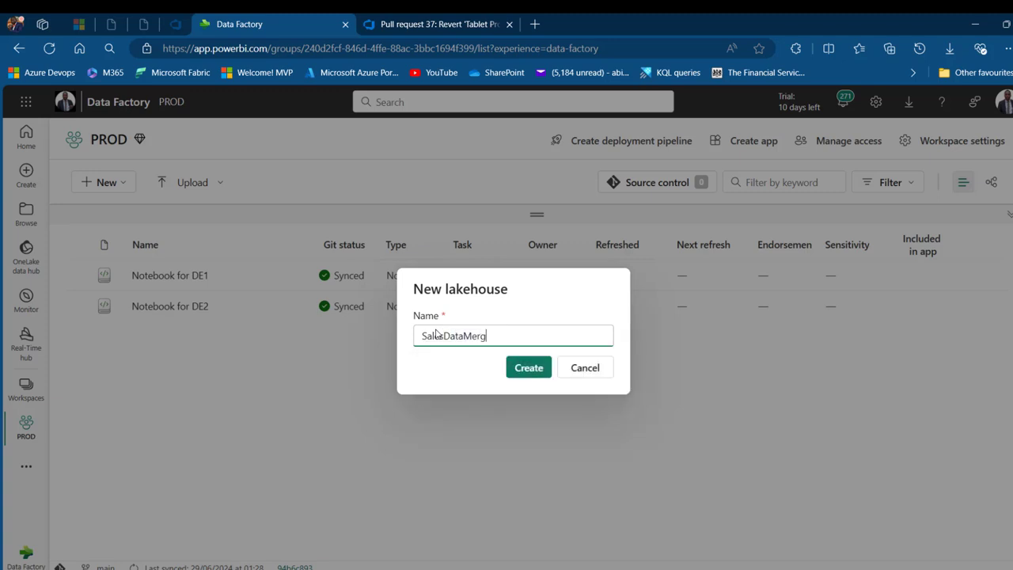
type("e")
left_click(528, 369)
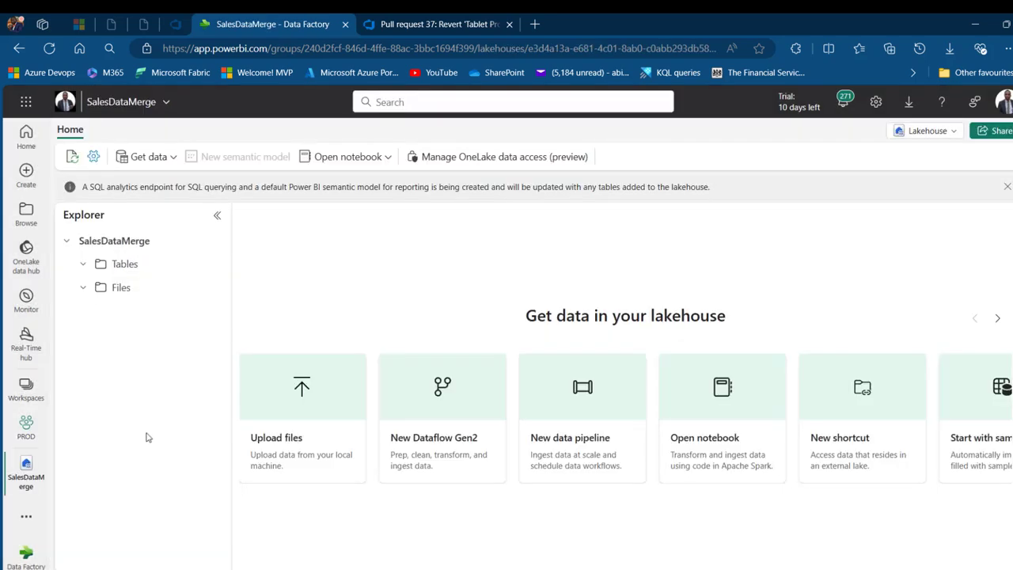
Step: Create a new notebook from the SalesDataMerge lakehouse and rename it "Notebook for DE1 and DE2"
left_click(344, 157)
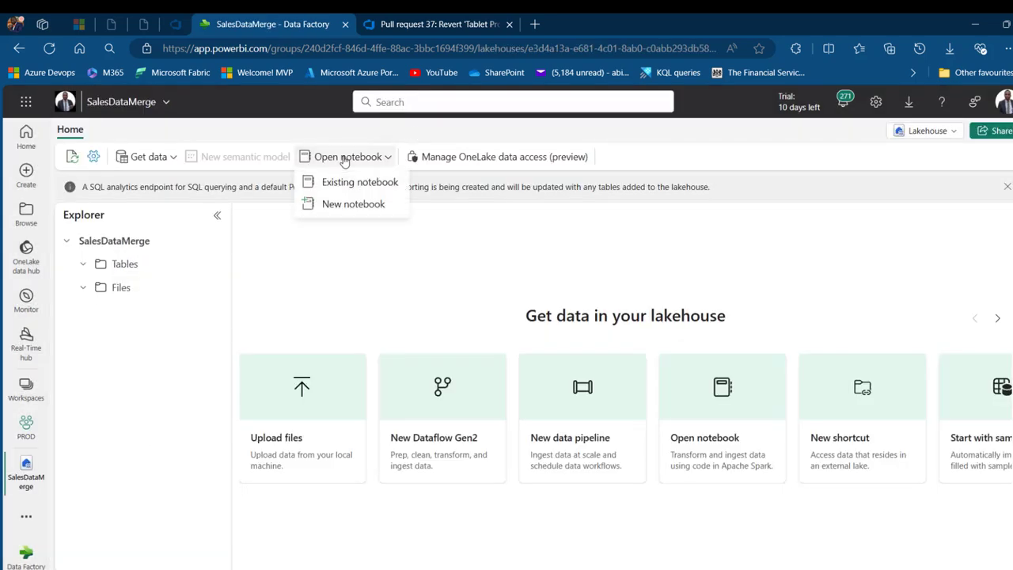
left_click(369, 204)
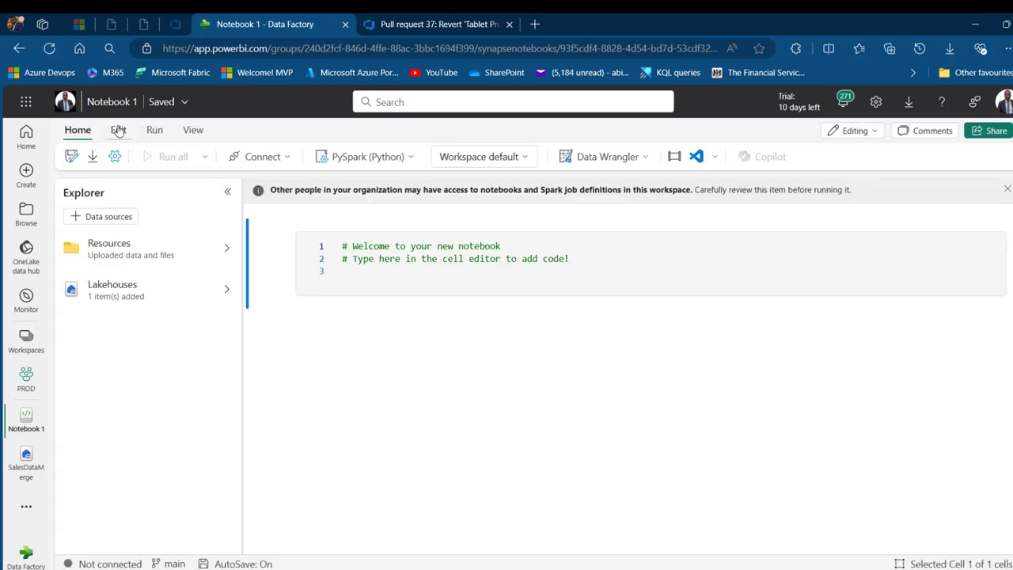
left_click(116, 112)
key("BackSpace")
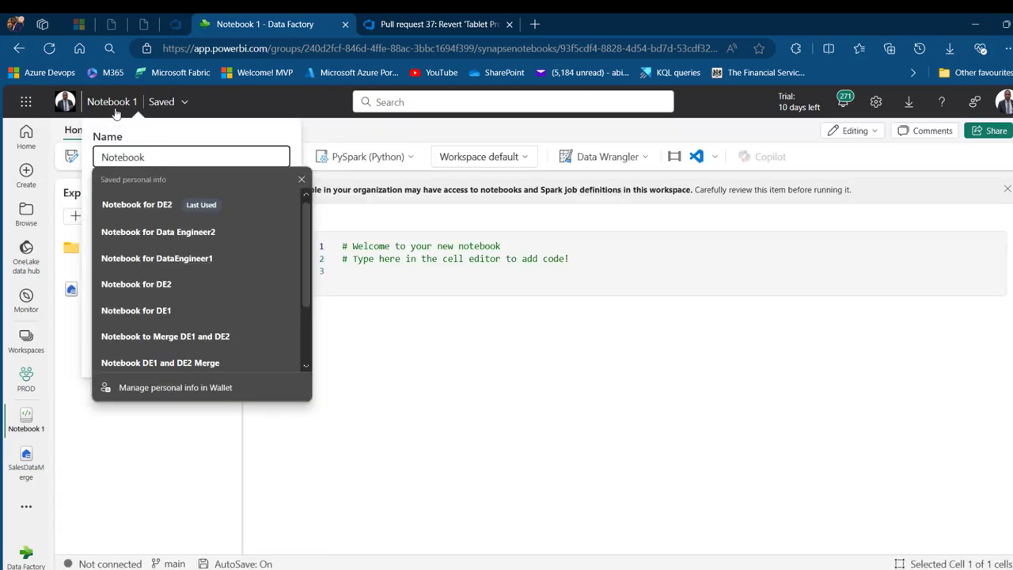
type("for DE")
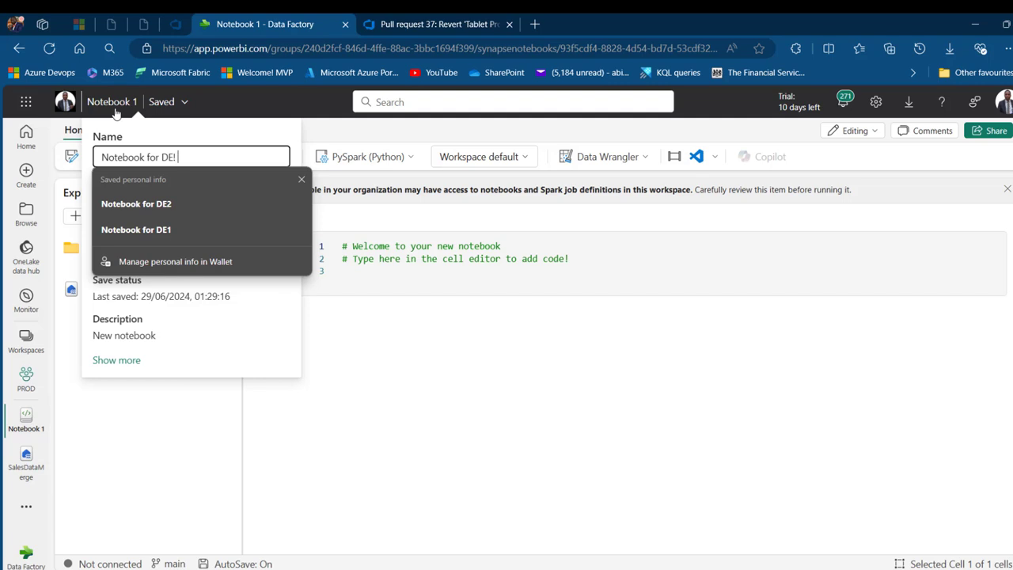
type("1 and DE2")
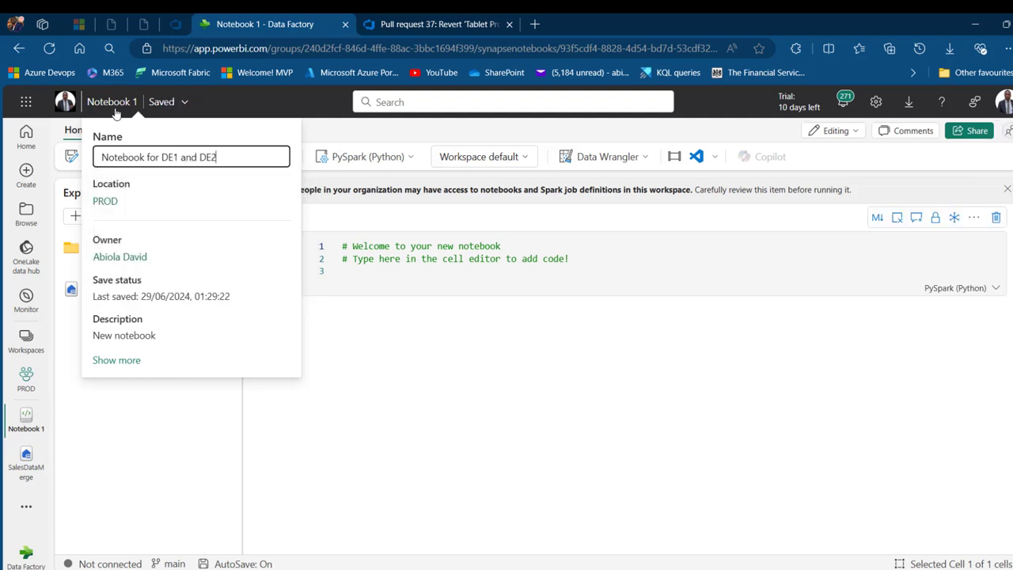
key("Return")
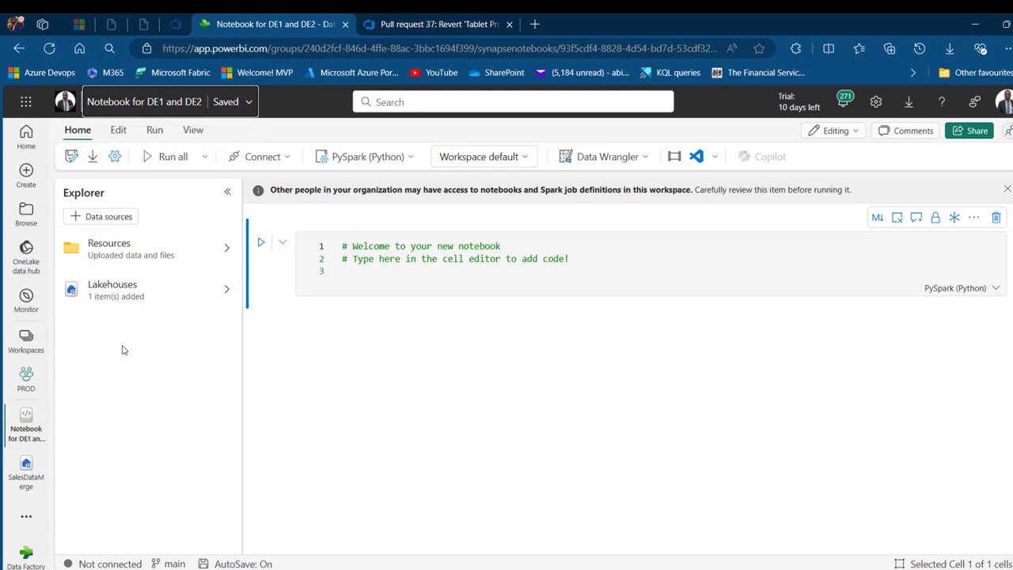
Step: Open Notebook for DE1 from the PROD workspace and copy all the DataFrame code in its first cell
left_click(26, 379)
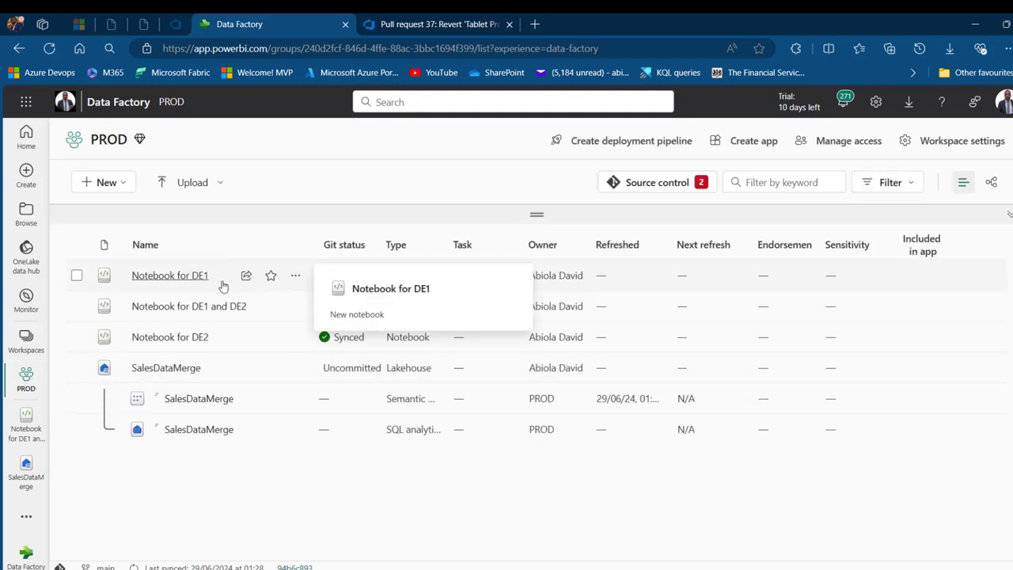
mouse_move(197, 278)
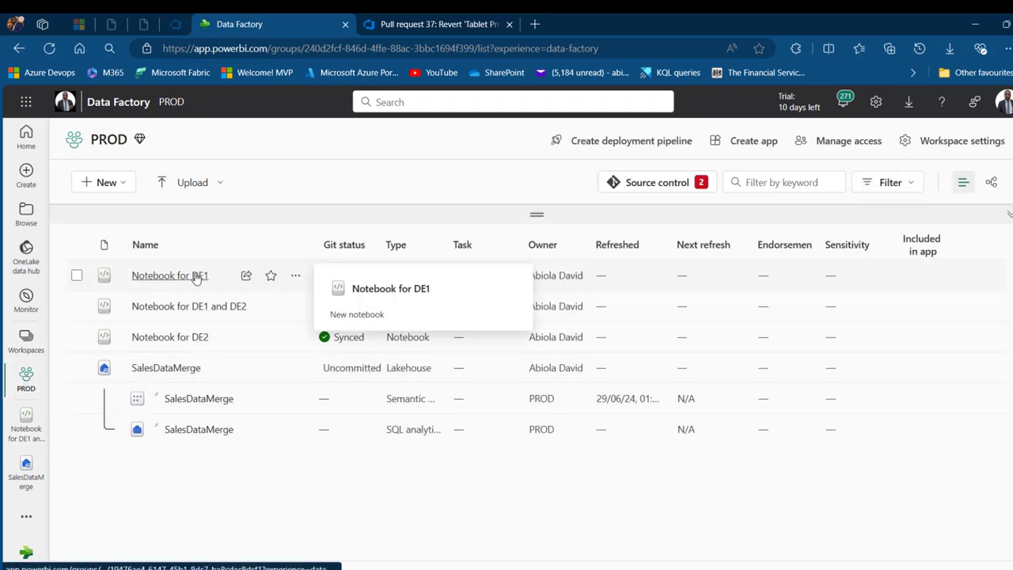
left_click(190, 276)
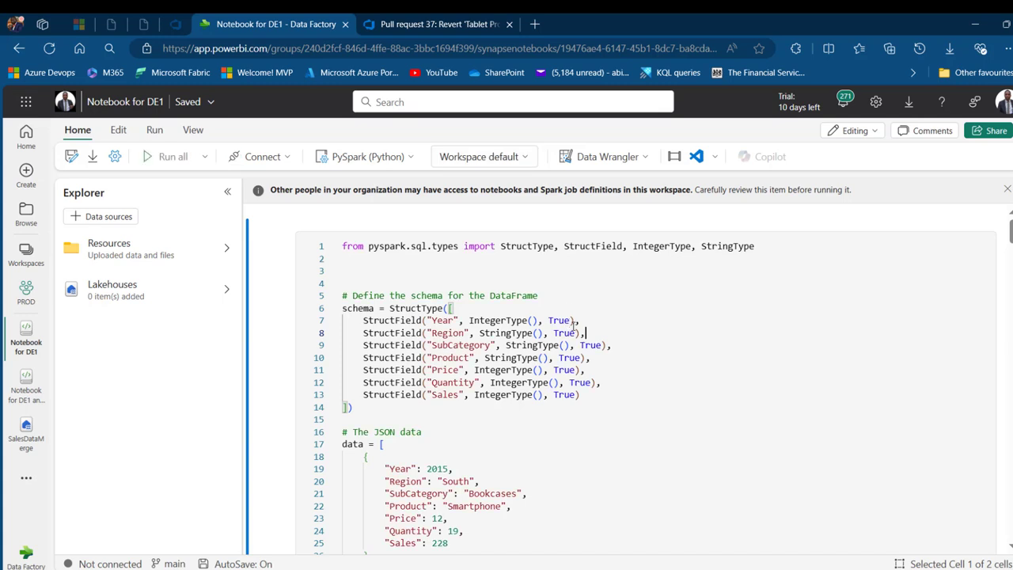
left_click(582, 333)
key("ctrl+a")
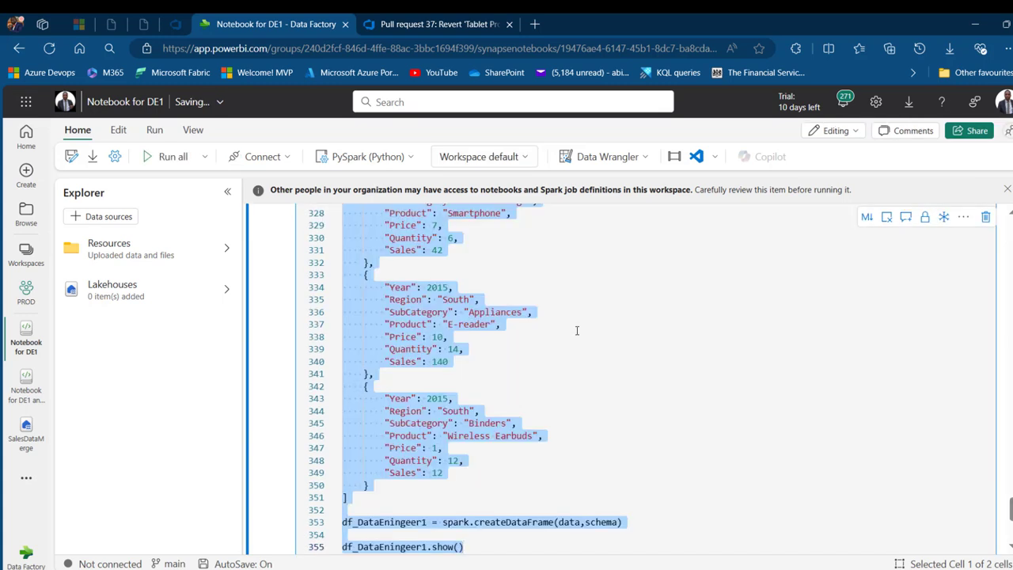
Step: Replace the placeholder text in Notebook for DE1 and DE2 with the copied DataFrame code, run the cell and review its output
left_click(24, 394)
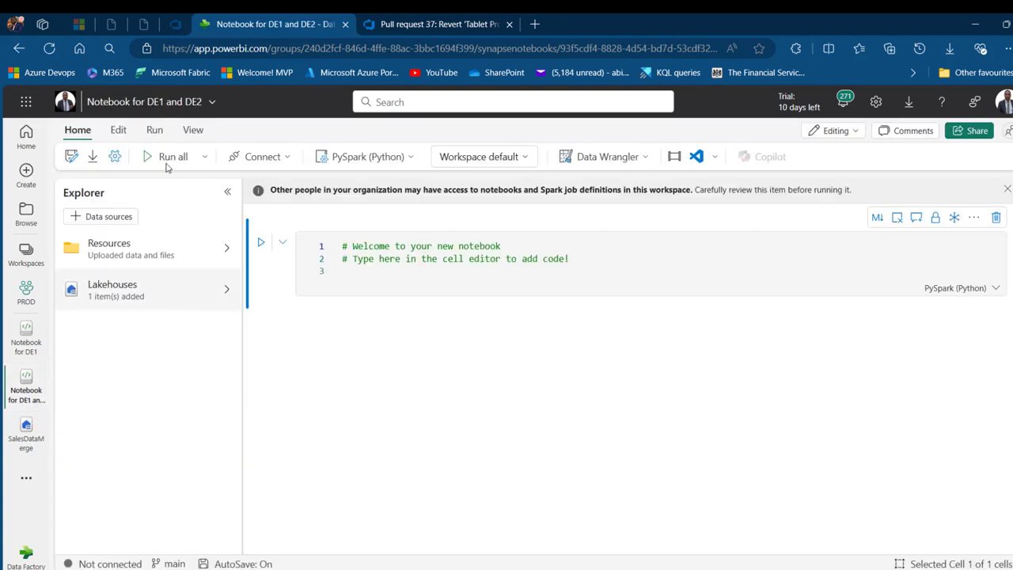
left_click(458, 251)
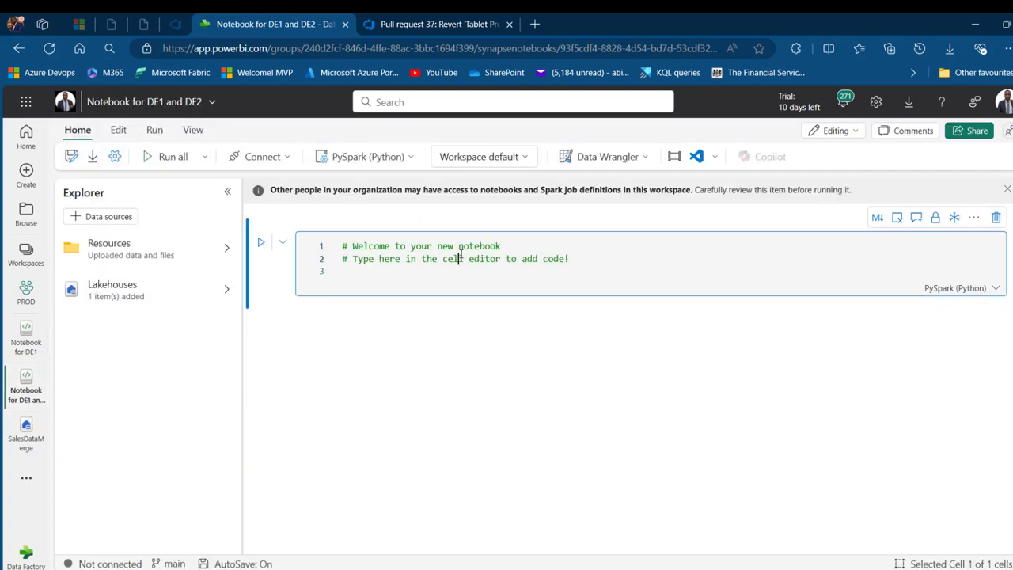
double_click(459, 258)
key("ctrl+a")
key("ctrl+v")
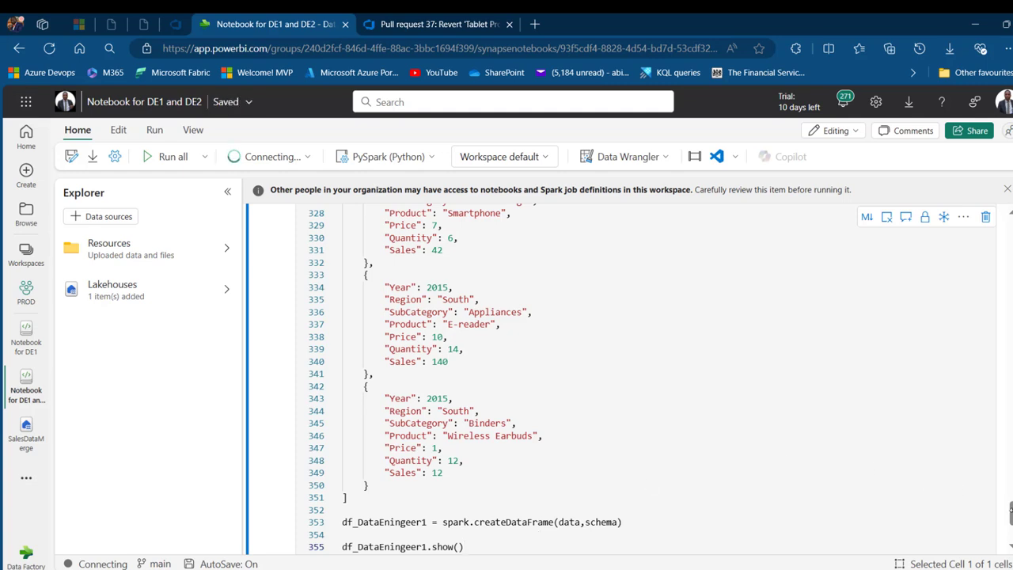
scroll(609, 394, "down", 3)
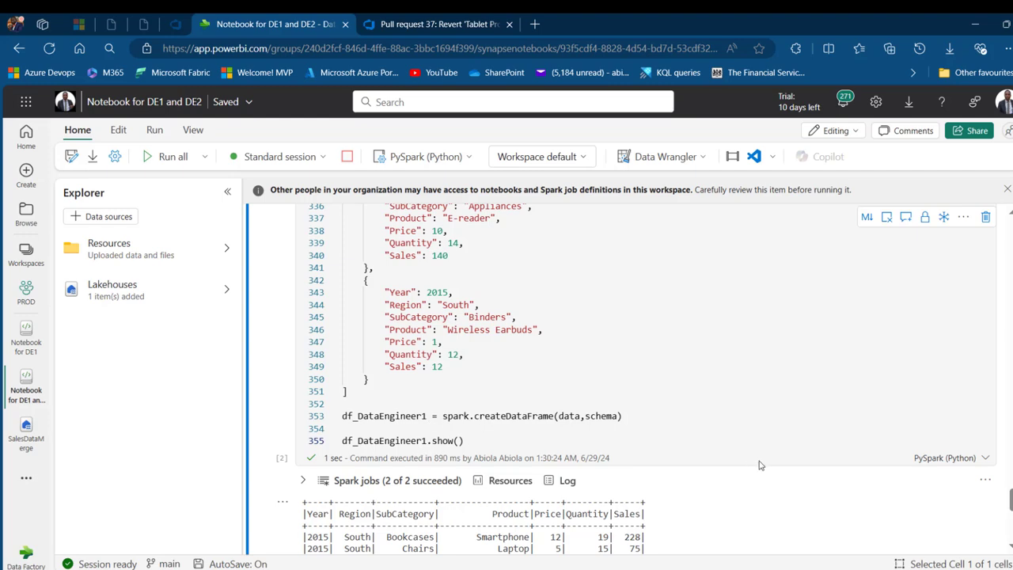
scroll(621, 377, "down", 6)
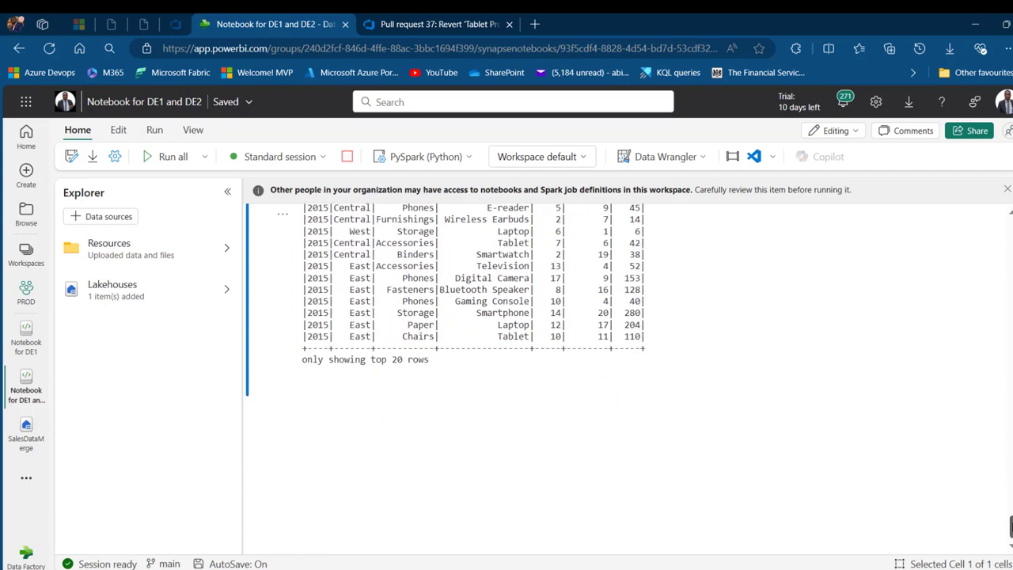
scroll(621, 377, "up", 3)
scroll(411, 447, "up", 1)
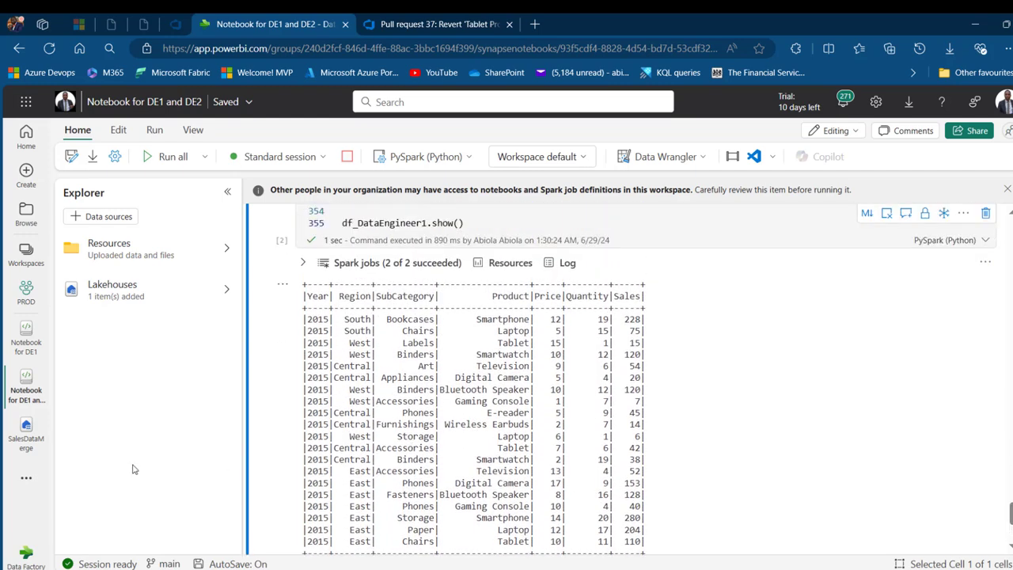
Step: Close Notebook for DE1, open Notebook for DE2 from the PROD workspace and copy all the code in its first cell
left_click(44, 324)
left_click(27, 378)
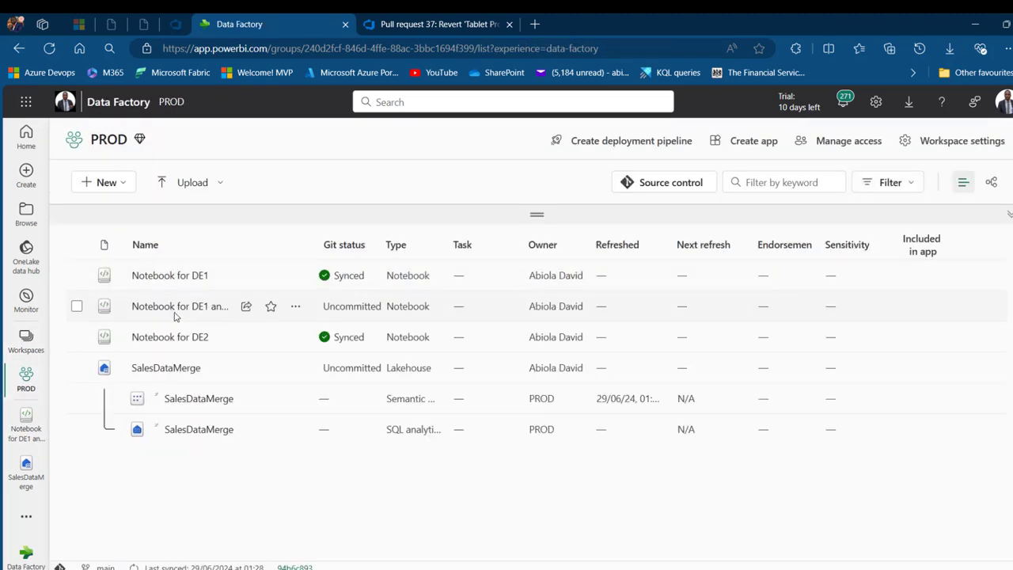
left_click(199, 314)
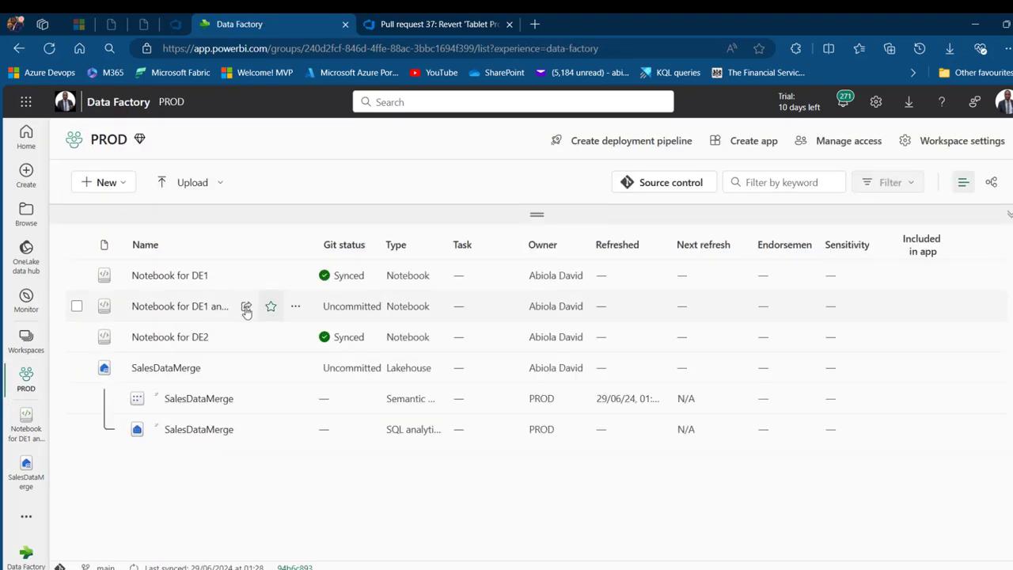
left_click(182, 342)
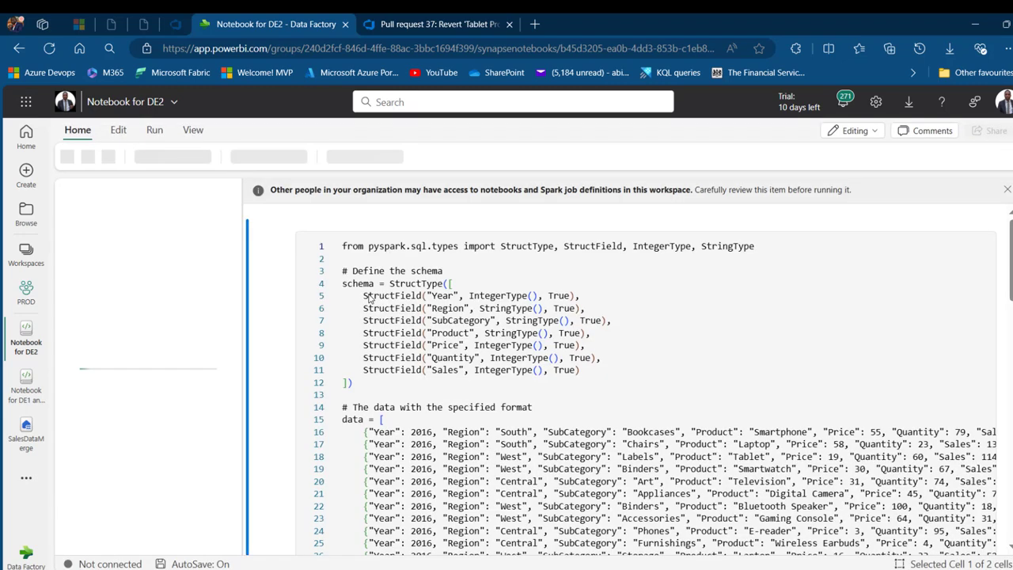
left_click(453, 295)
key("ctrl+a")
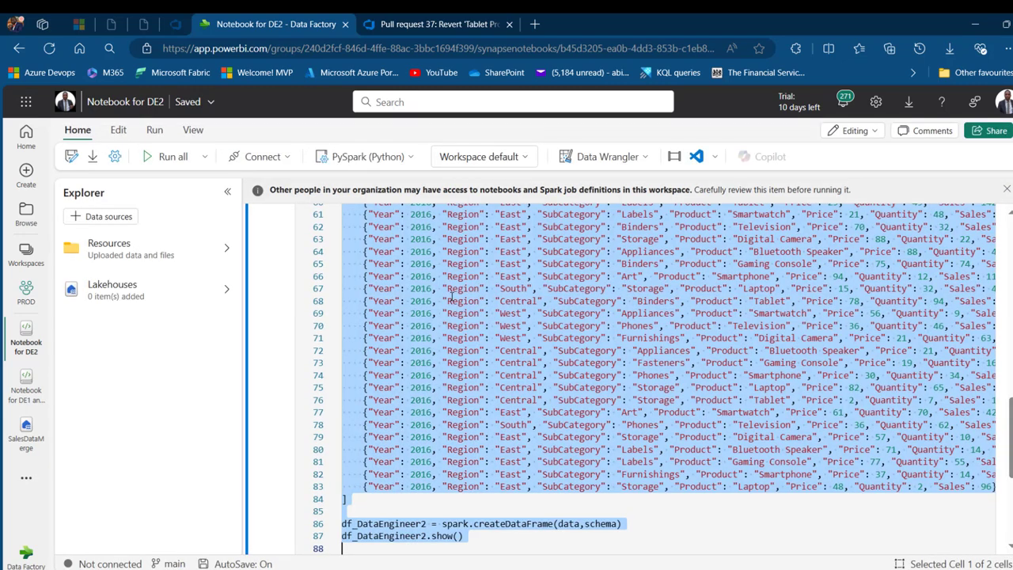
Step: Add a code cell at the end of Notebook for DE1 and DE2, paste the DE2 code, run it and review the output
left_click(26, 395)
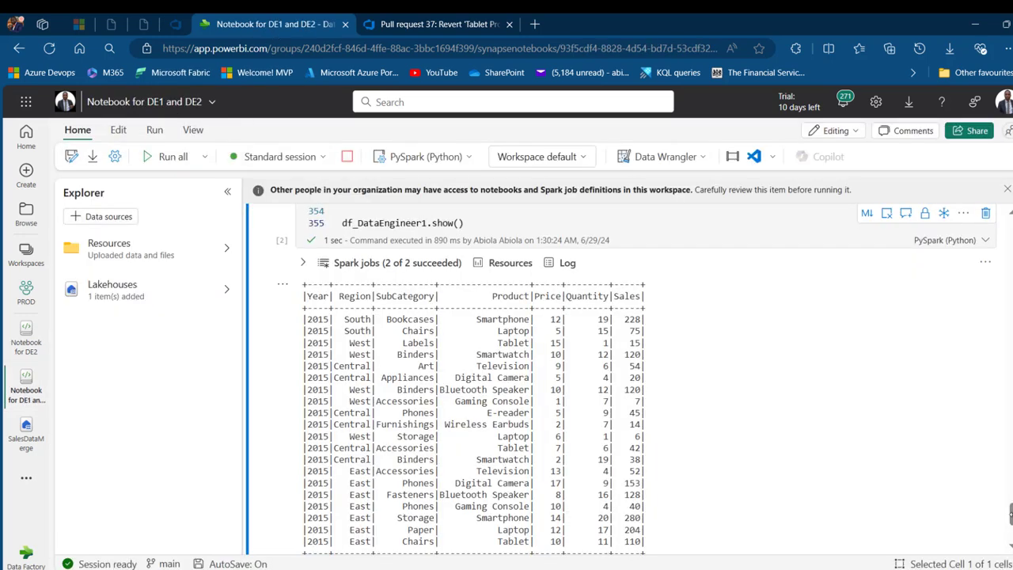
scroll(626, 380, "down", 3)
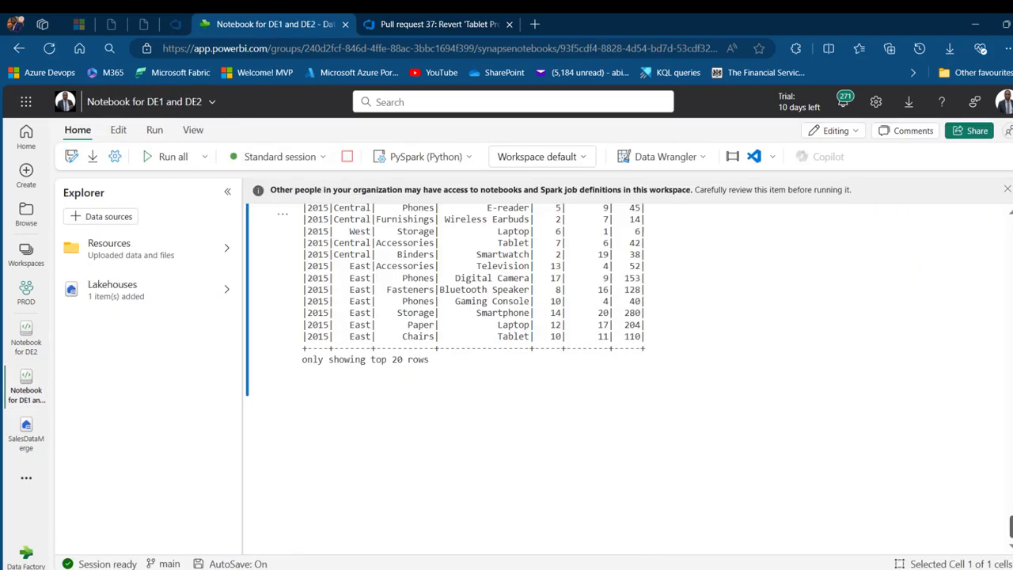
left_click(327, 398)
key("ctrl+v")
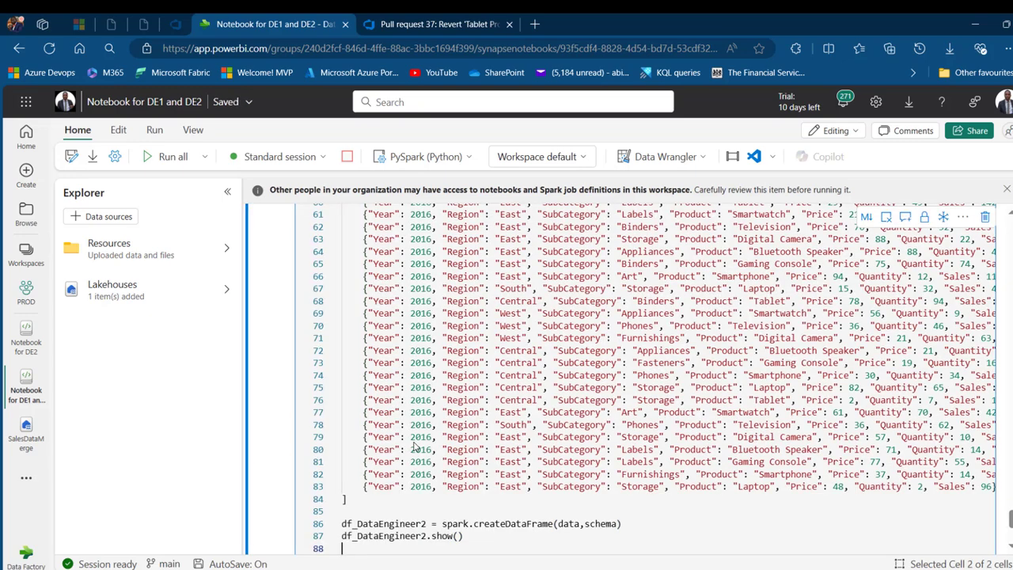
key("ctrl+Return")
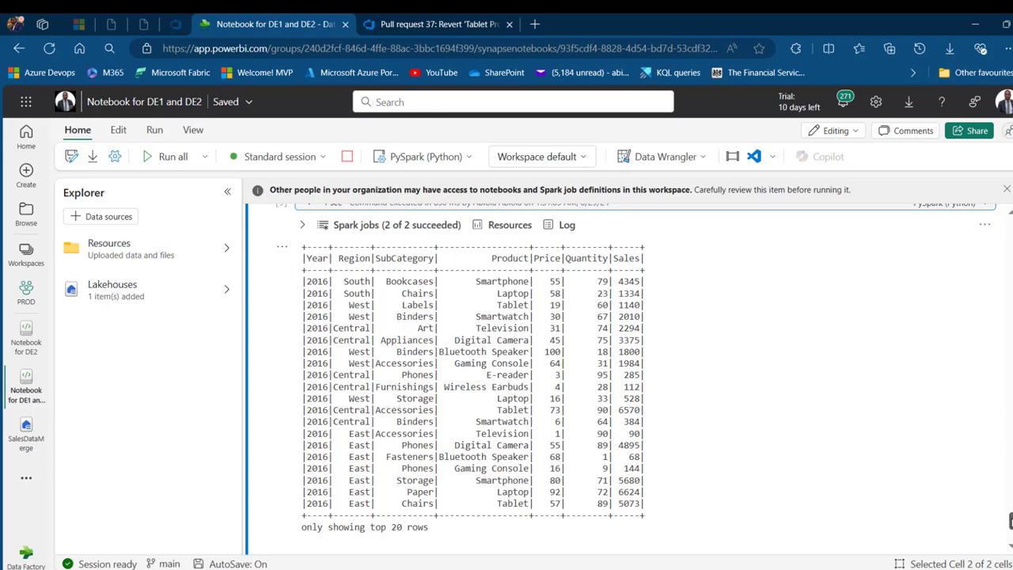
left_click_drag(1010, 519, 1009, 409)
scroll(486, 308, "down", 15)
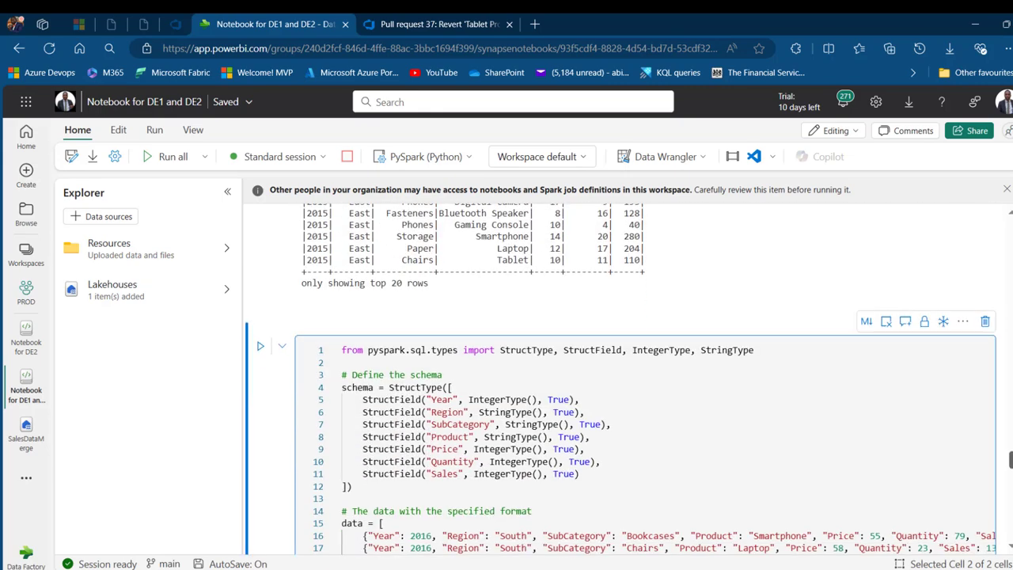
scroll(486, 309, "up", 2)
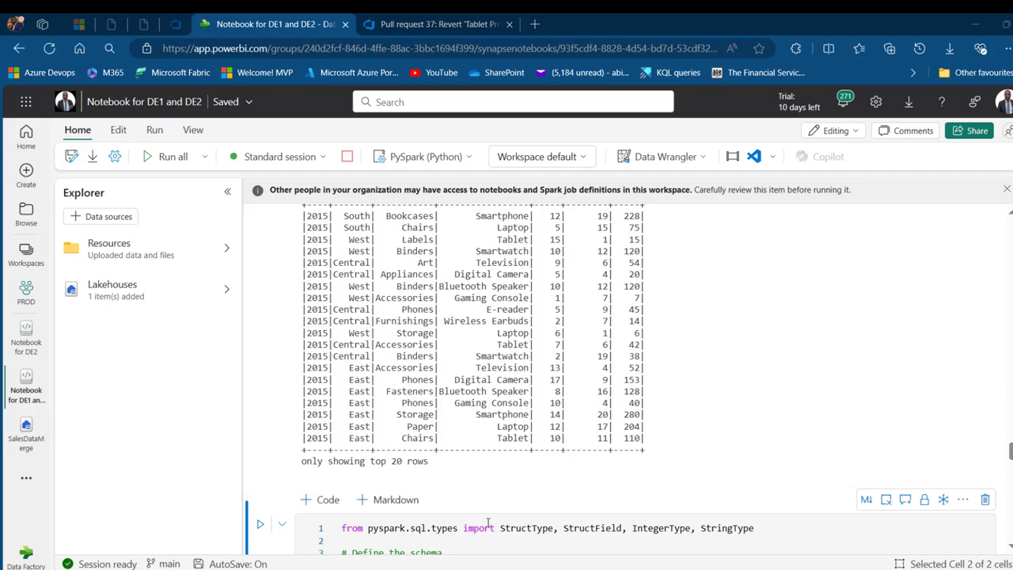
Step: Switch to the Combine and Write to Lakehouse file in Notepad, copy all its code and minimize the file
left_click(378, 533)
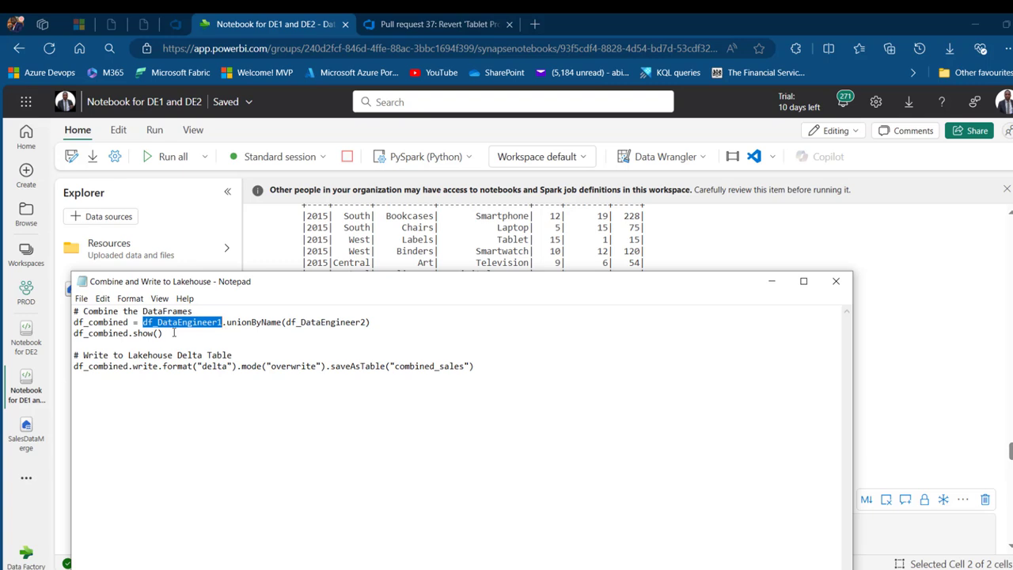
left_click_drag(182, 334, 57, 311)
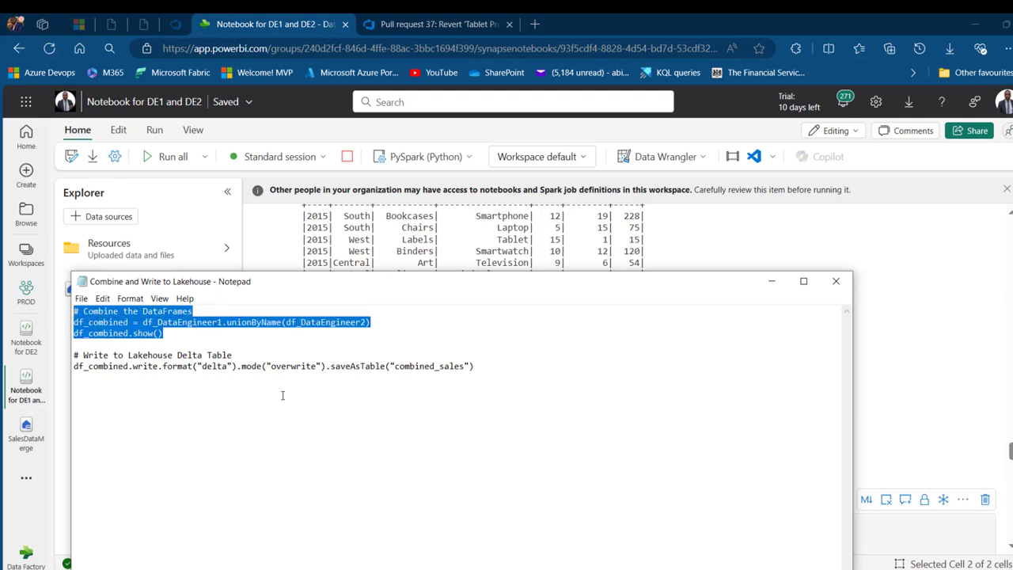
left_click(517, 383)
key("ctrl+a")
key("ctrl+c")
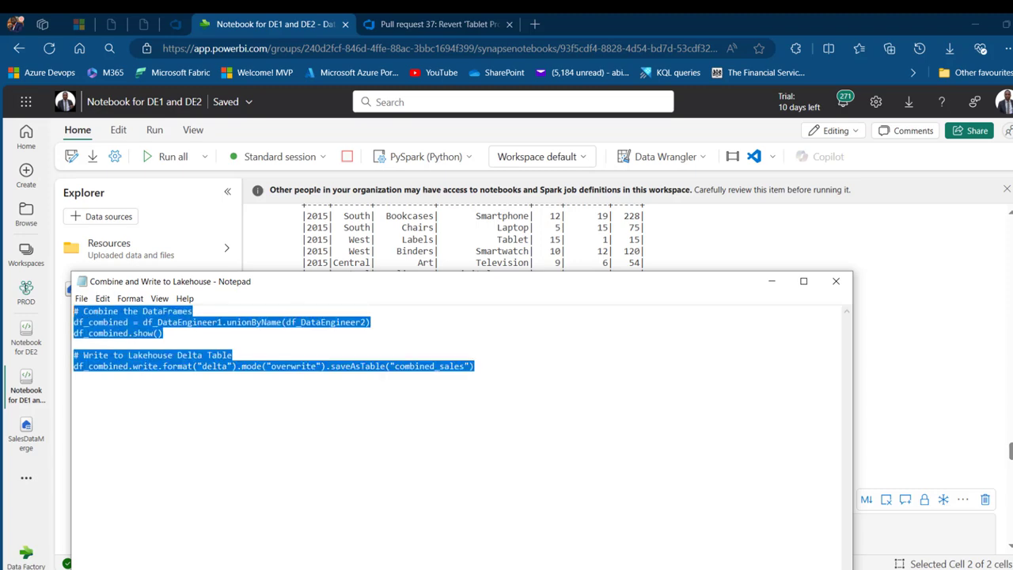
left_click(772, 281)
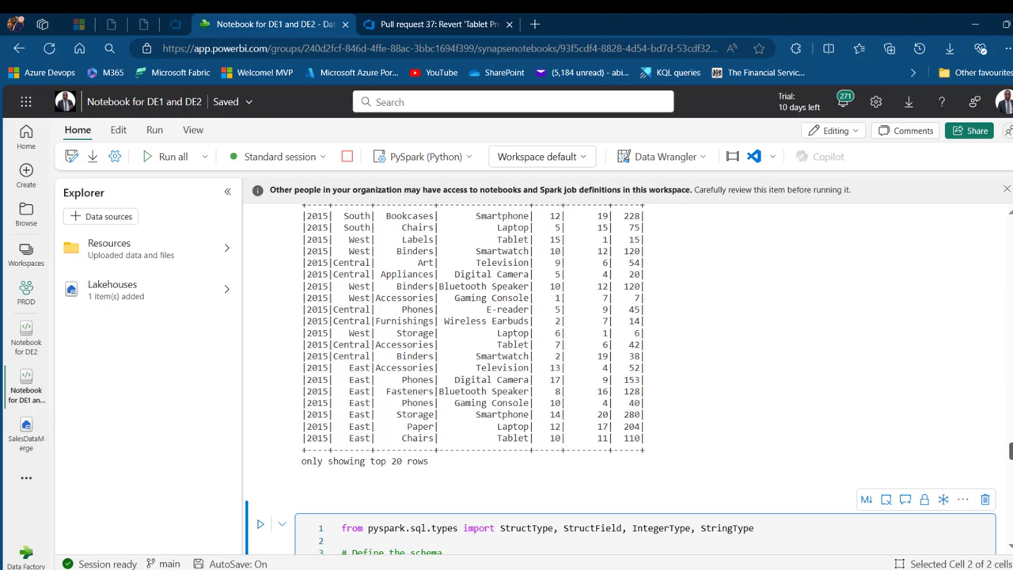
Step: Add a code cell below the DE2 output and paste the copied combine-and-write code into it
scroll(323, 407, "down", 10)
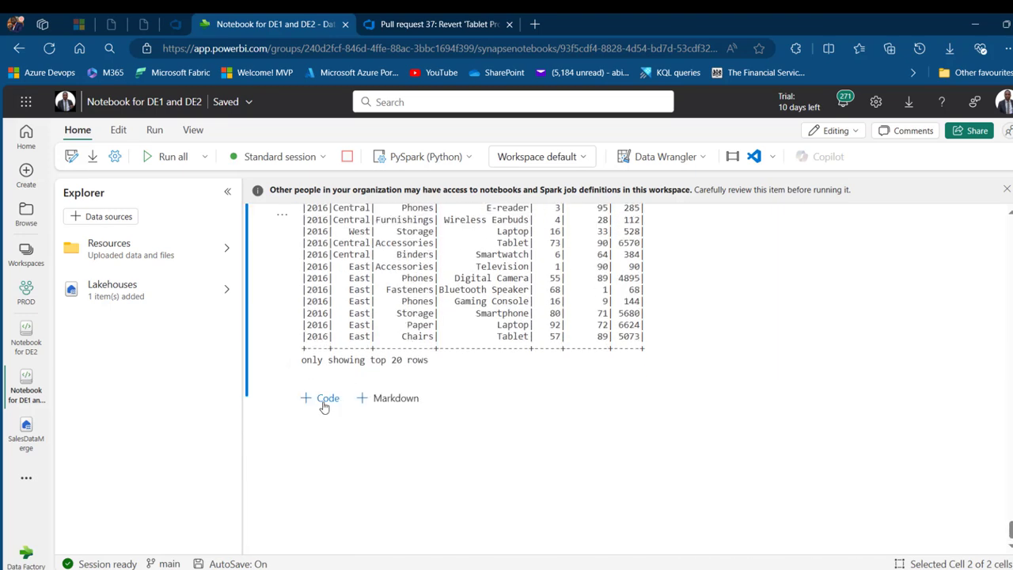
left_click(324, 407)
key("ctrl+v")
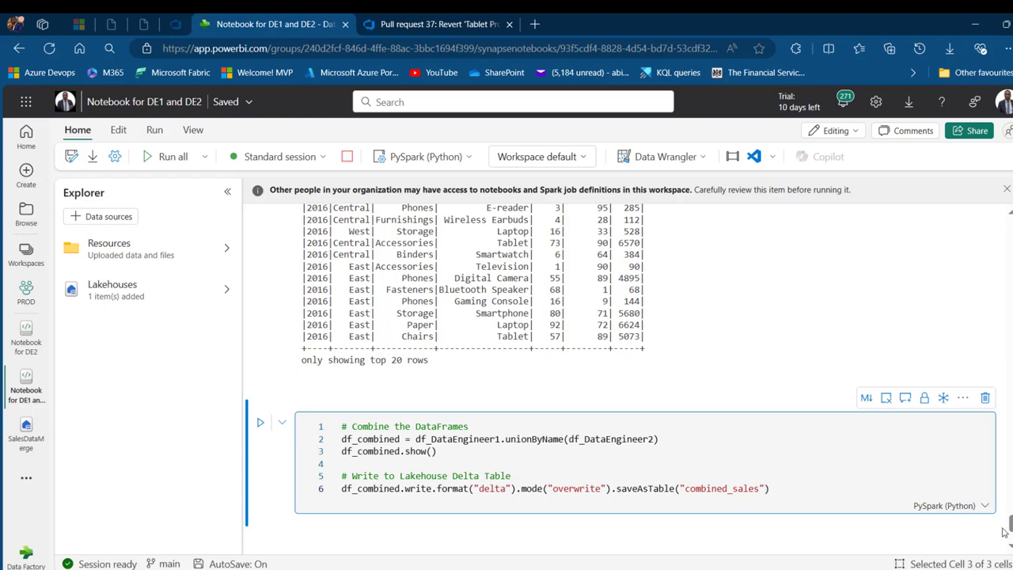
Step: Compare the df_DataEngineer1 and df_DataEngineer2 names in their source cells with those used in the unionByName statement
scroll(501, 337, "up", 10)
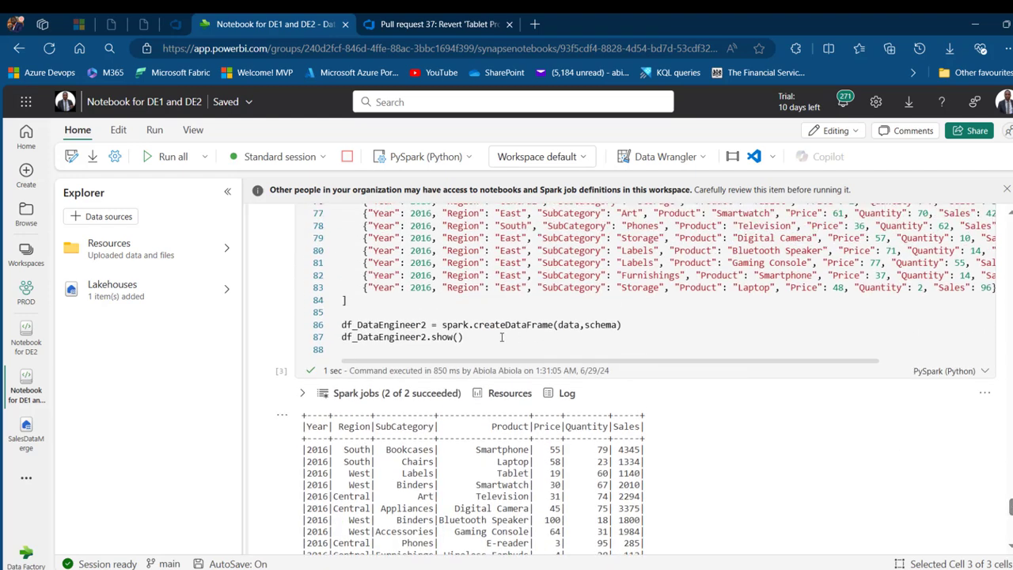
double_click(396, 324)
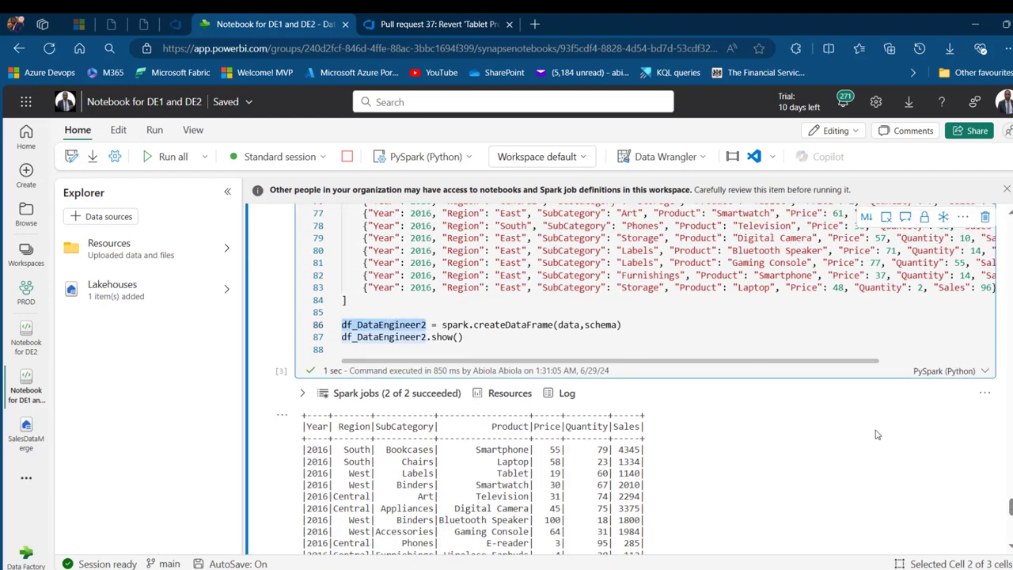
scroll(1010, 507, "down", 5)
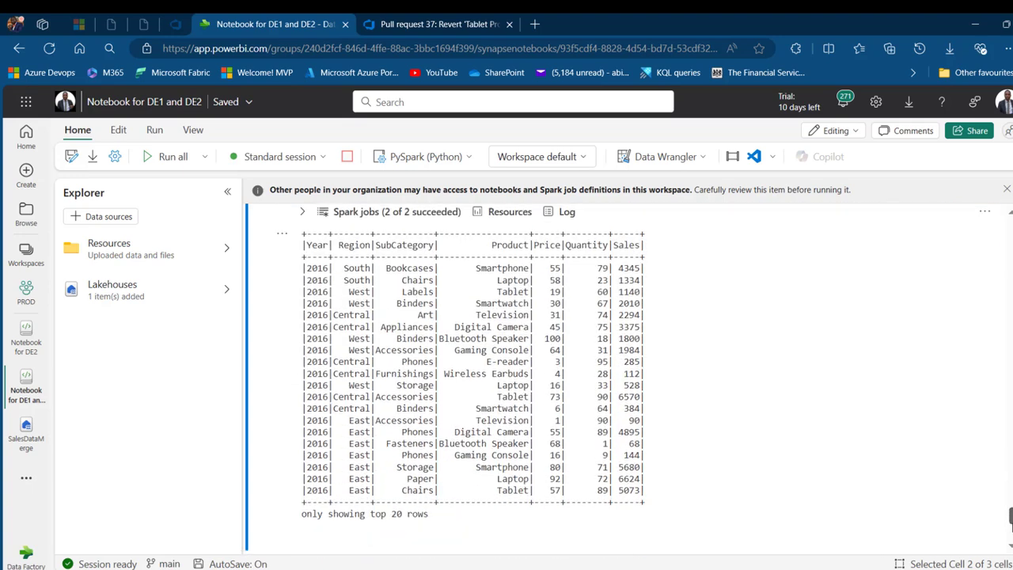
double_click(612, 309)
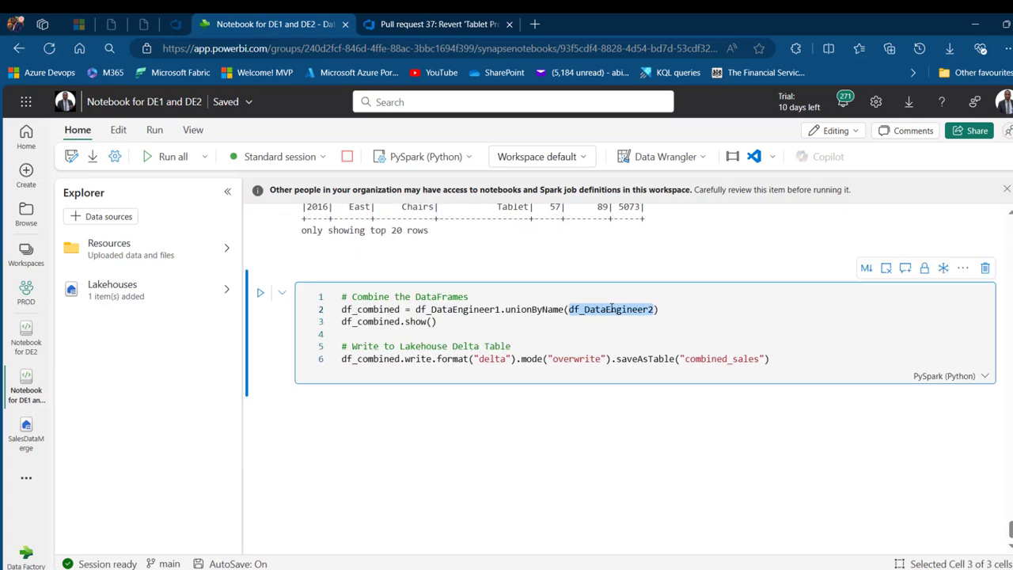
key("Right")
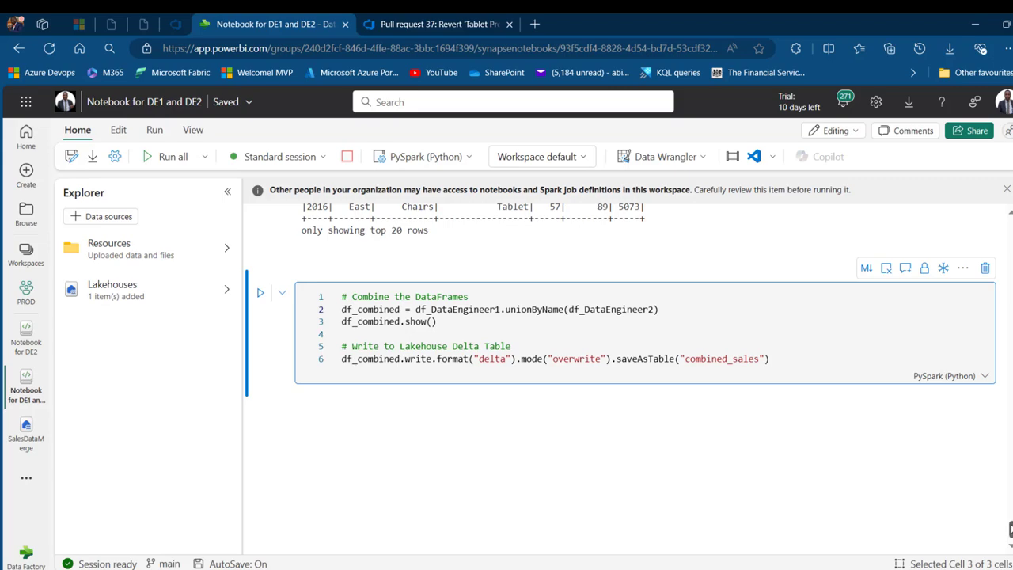
left_click_drag(1010, 529, 999, 416)
double_click(372, 449)
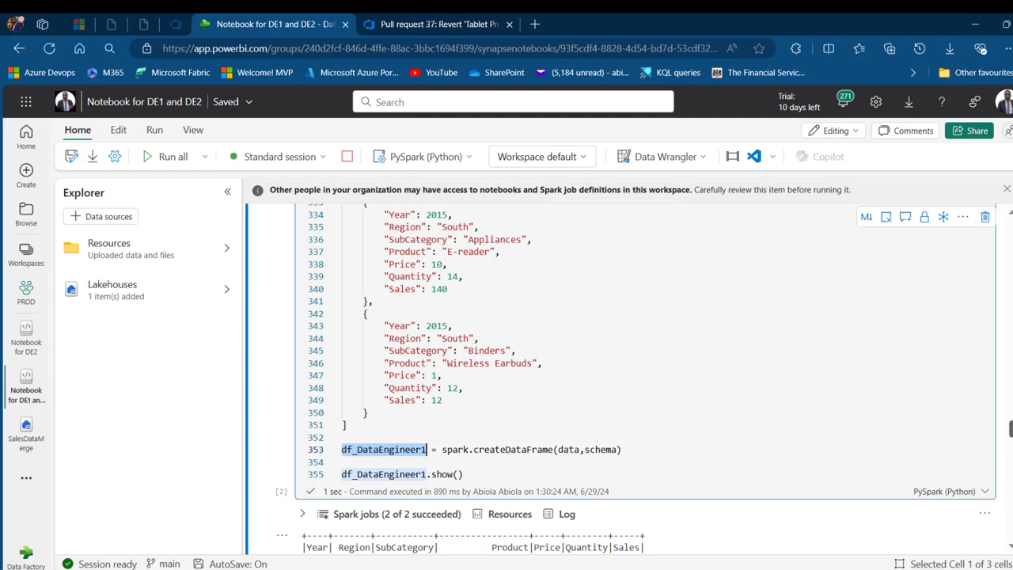
scroll(466, 339, "down", 10)
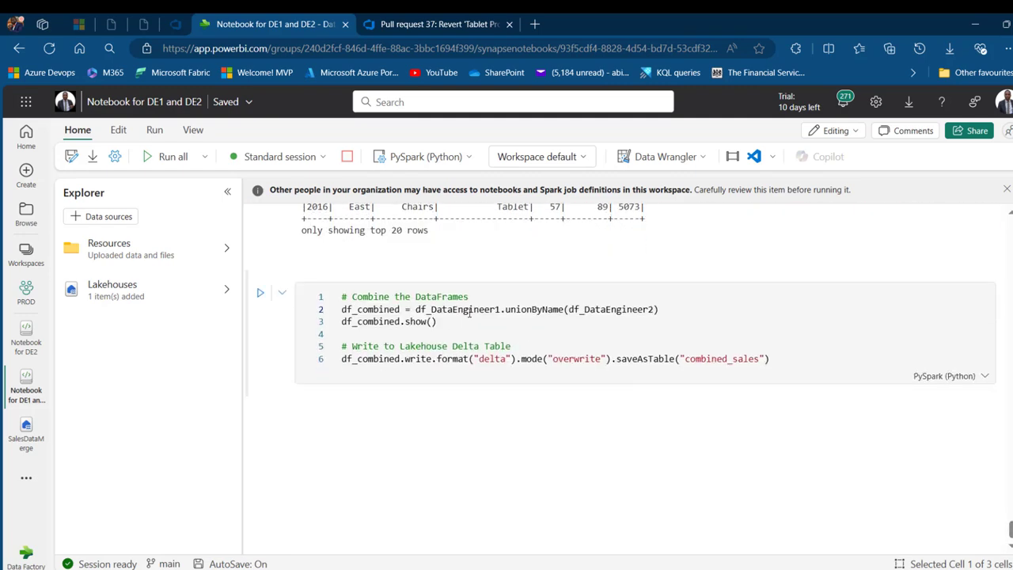
double_click(469, 311)
key("Right")
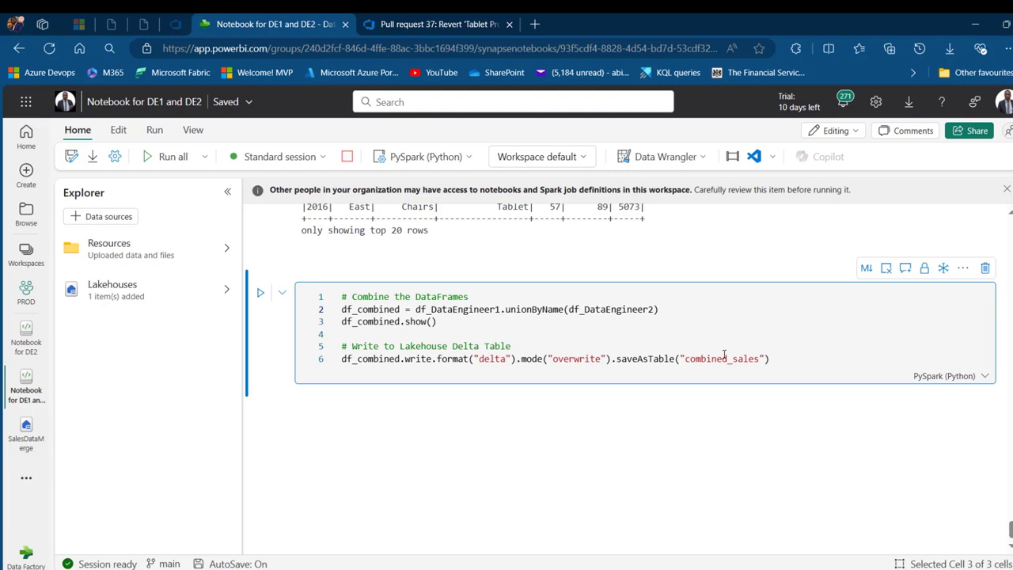
Step: Cut the Write to Lakehouse Delta Table lines from the combine cell and run the remaining union code
left_click_drag(791, 365, 343, 334)
key("ctrl+c")
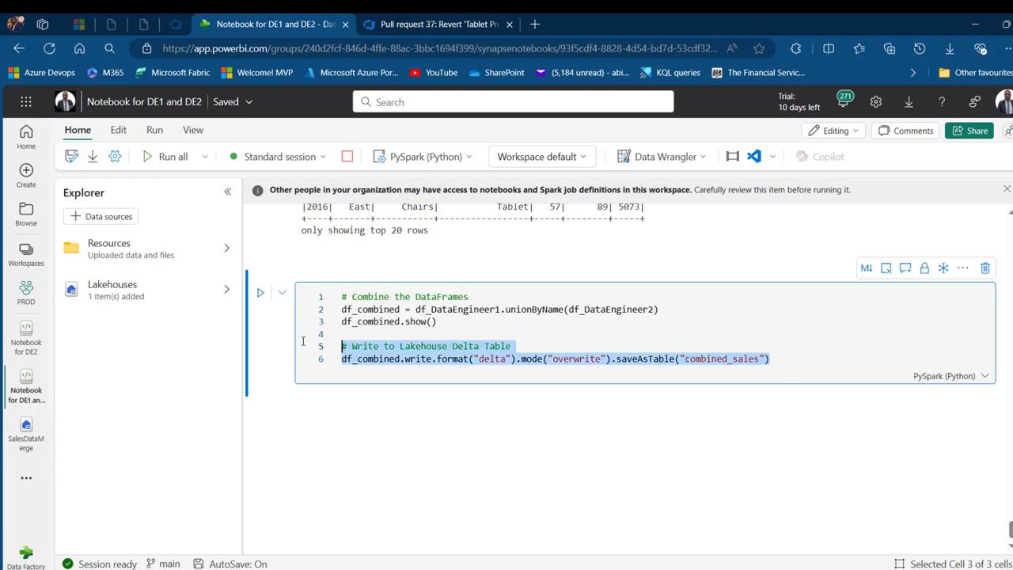
key("BackSpace")
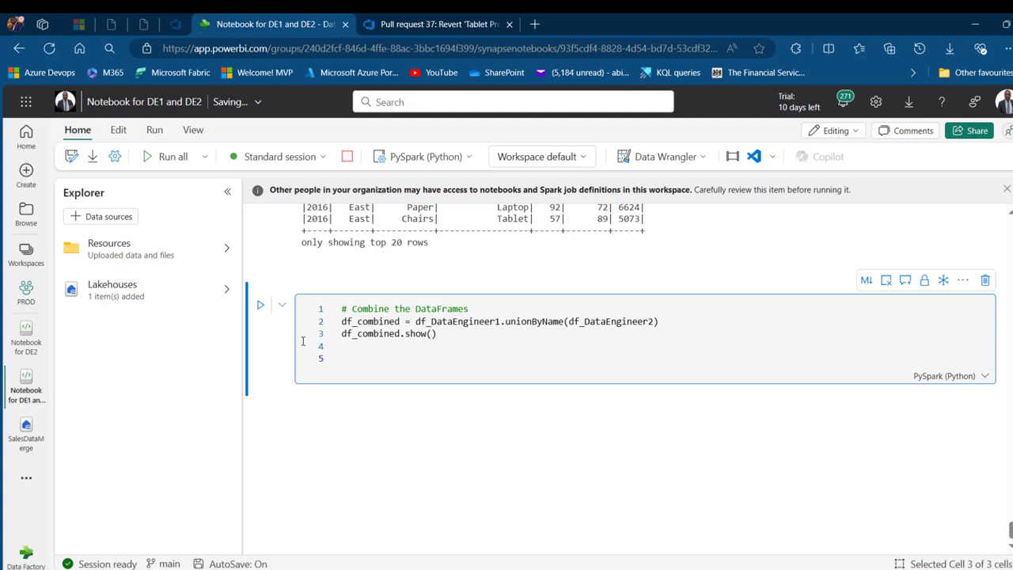
key("ctrl+Return")
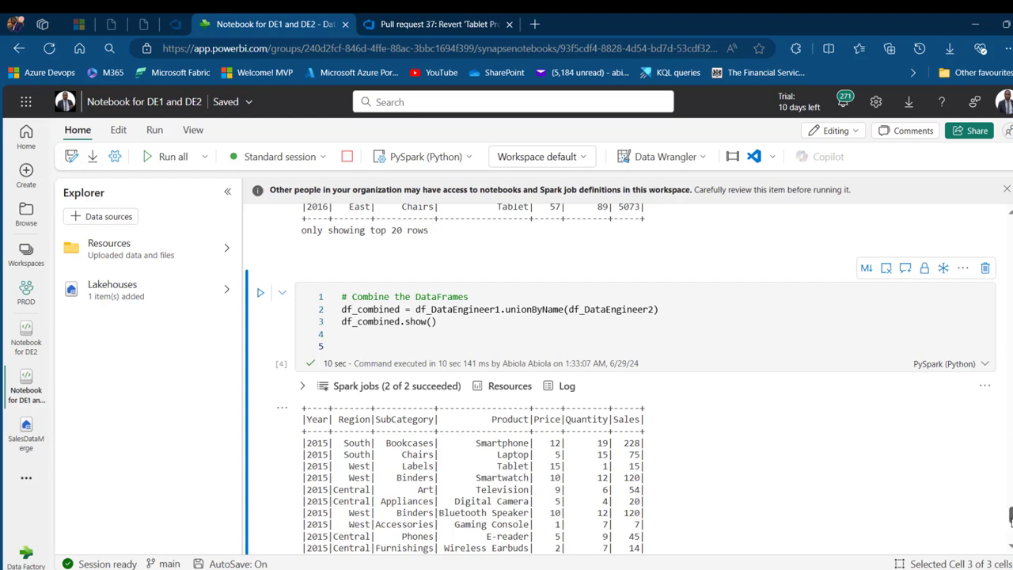
Step: Add a code cell below the combined DataFrame output and paste the Write to Lakehouse Delta Table code into it
left_click_drag(1010, 517, 1010, 524)
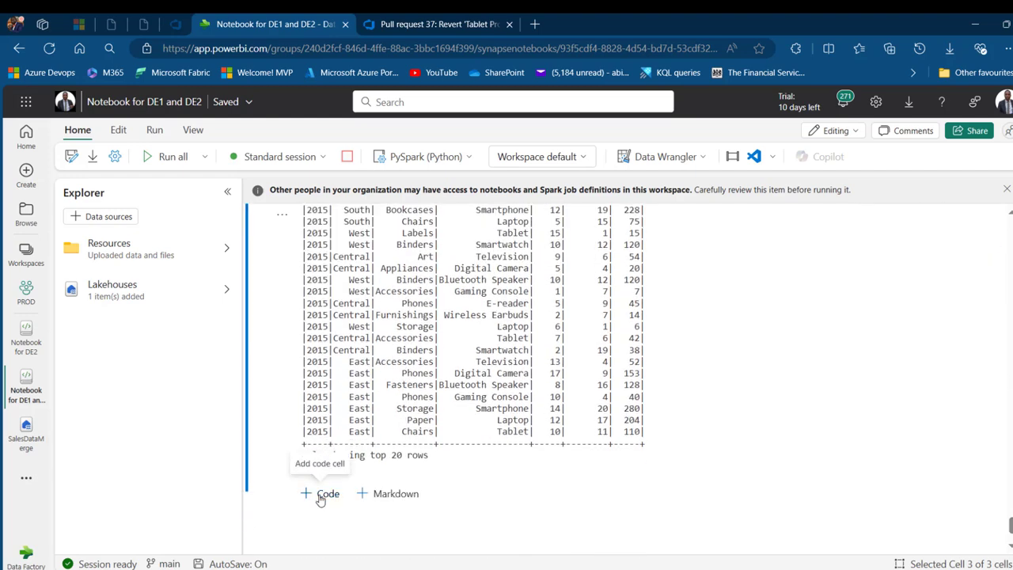
left_click(321, 494)
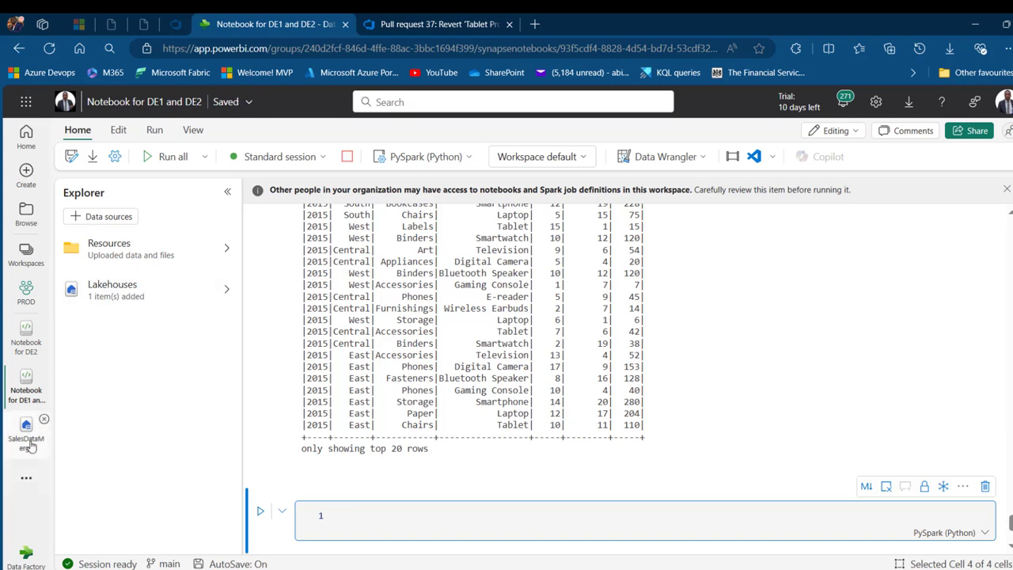
left_click(354, 523)
key("ctrl+v")
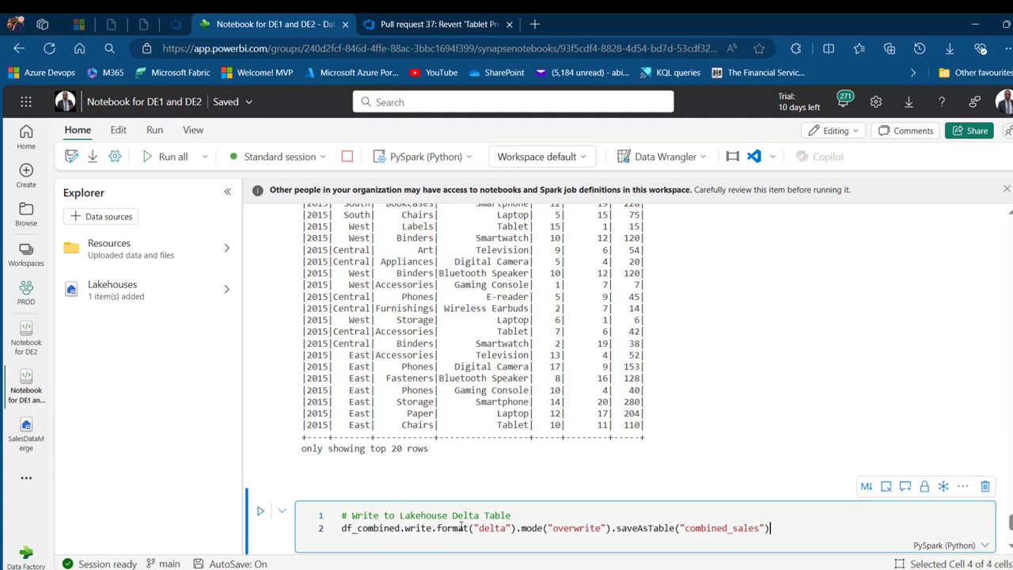
Step: Examine the format, write mode, saveAsTable call and table name in the Delta table write statement
left_click_drag(474, 528, 518, 529)
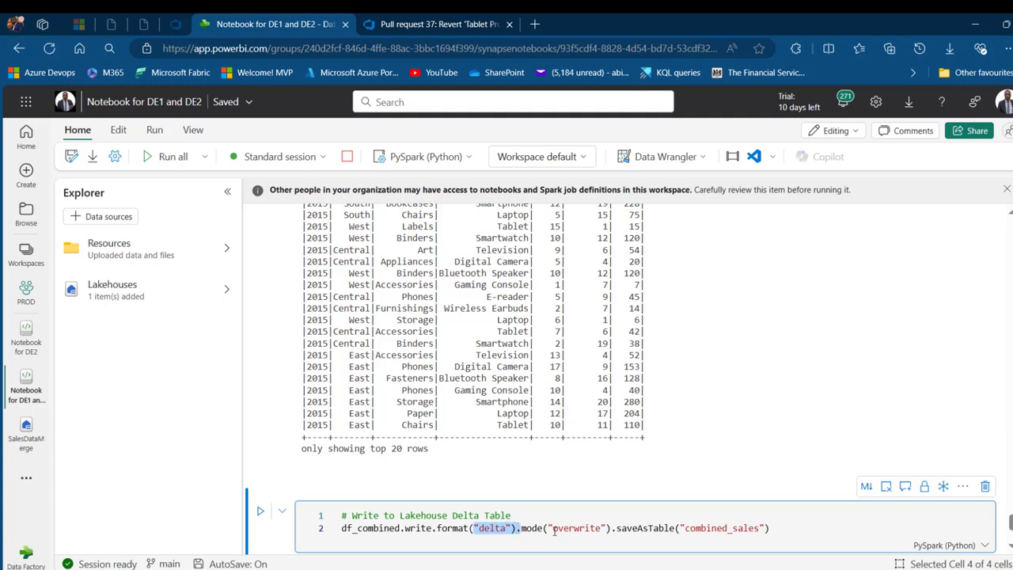
double_click(553, 528)
left_click_drag(553, 528, 599, 528)
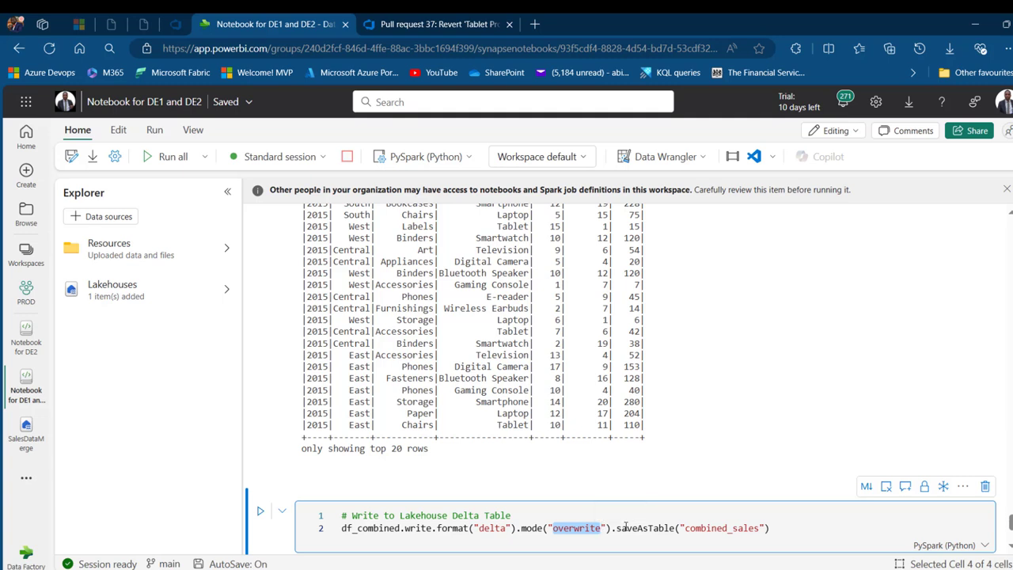
double_click(623, 528)
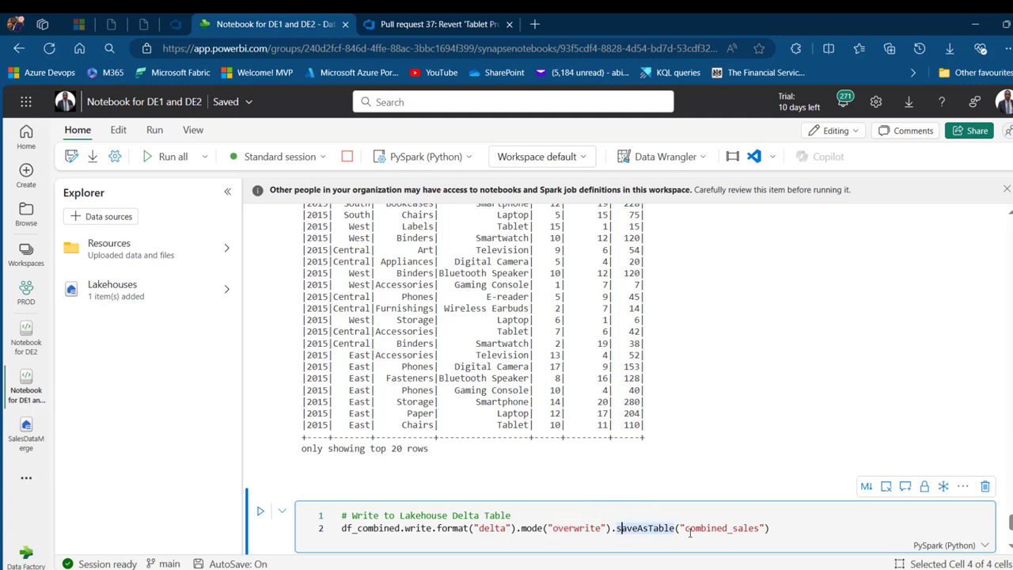
left_click_drag(685, 528, 750, 529)
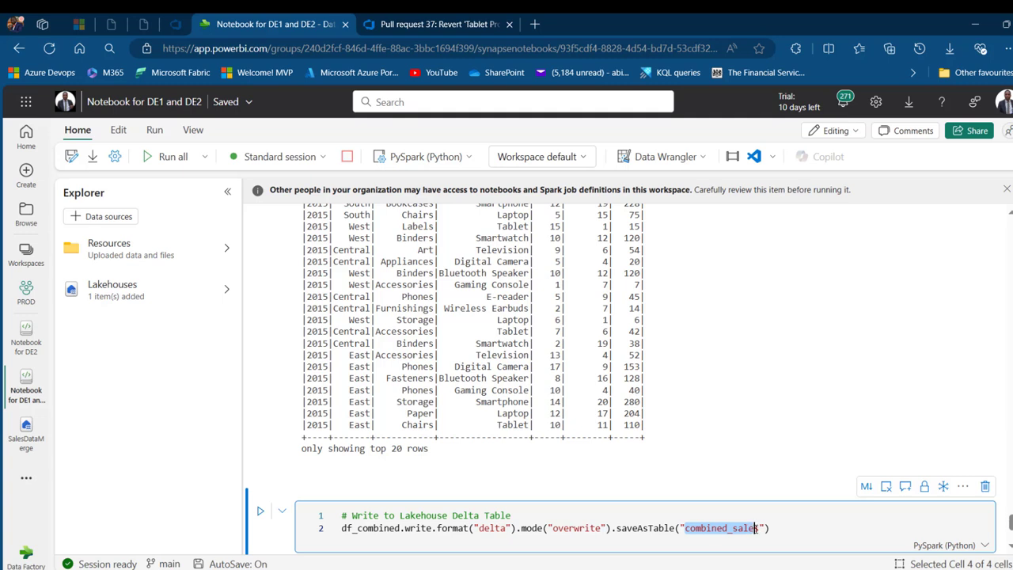
left_click(632, 517)
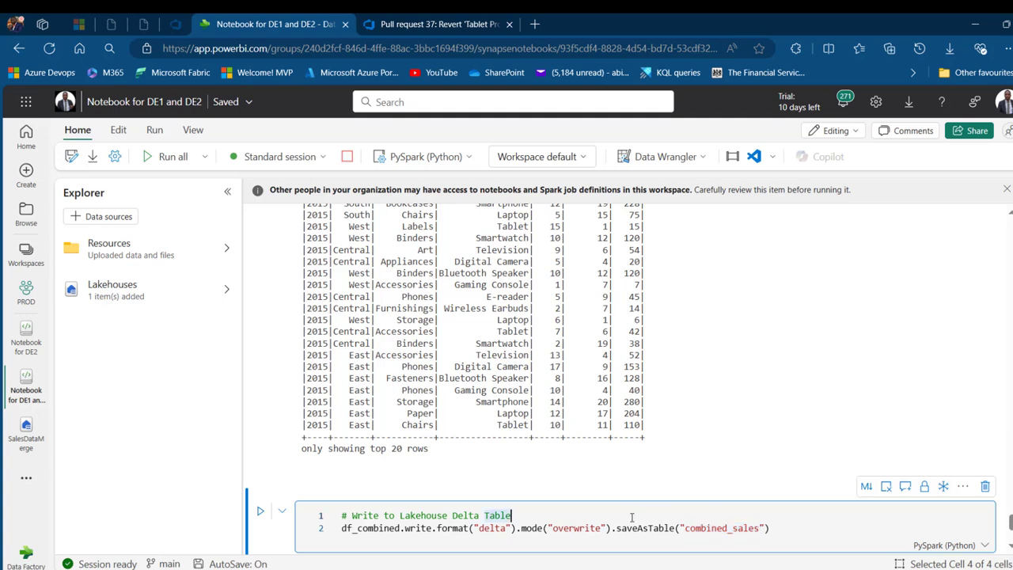
Step: Run the Delta table write cell and open combined_sales from the refreshed tables of the SalesDataMerge lakehouse
key("ctrl+Return")
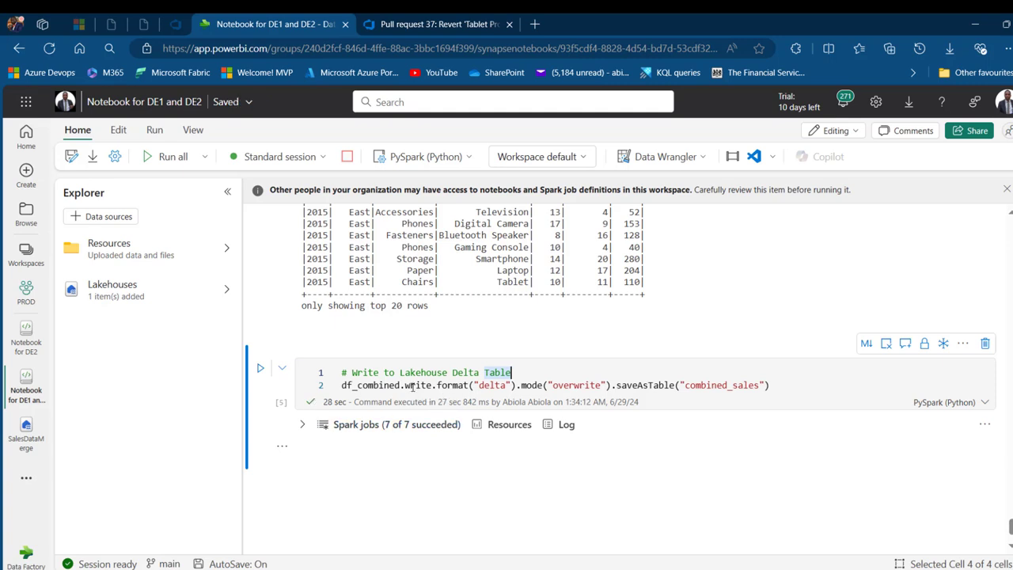
left_click(25, 427)
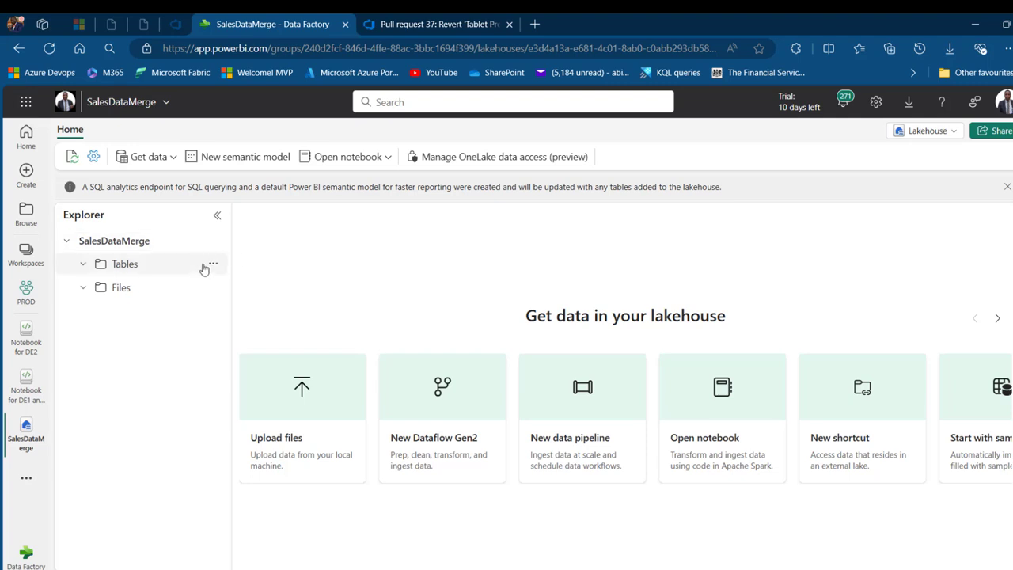
left_click(213, 263)
left_click(246, 348)
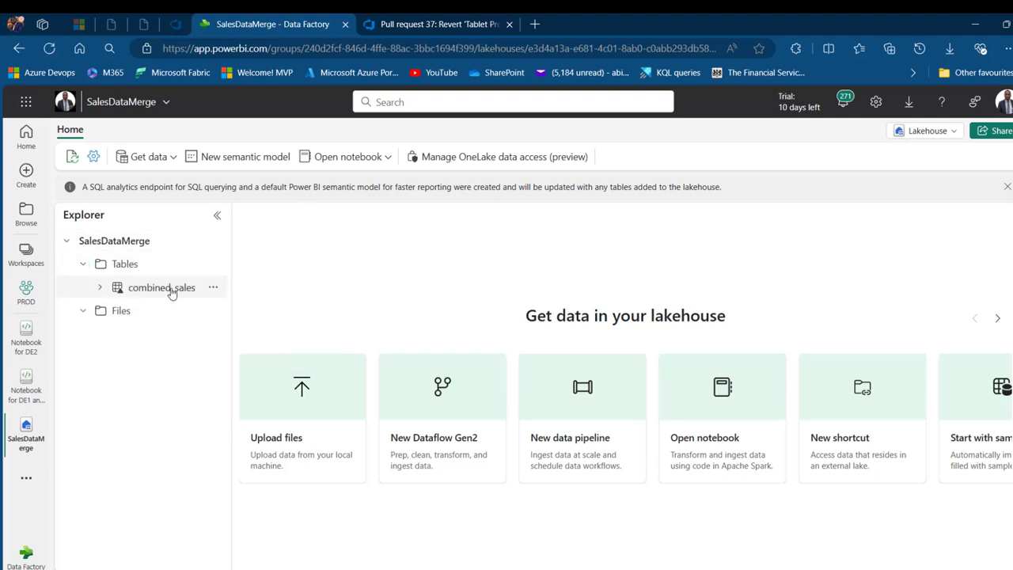
left_click(168, 290)
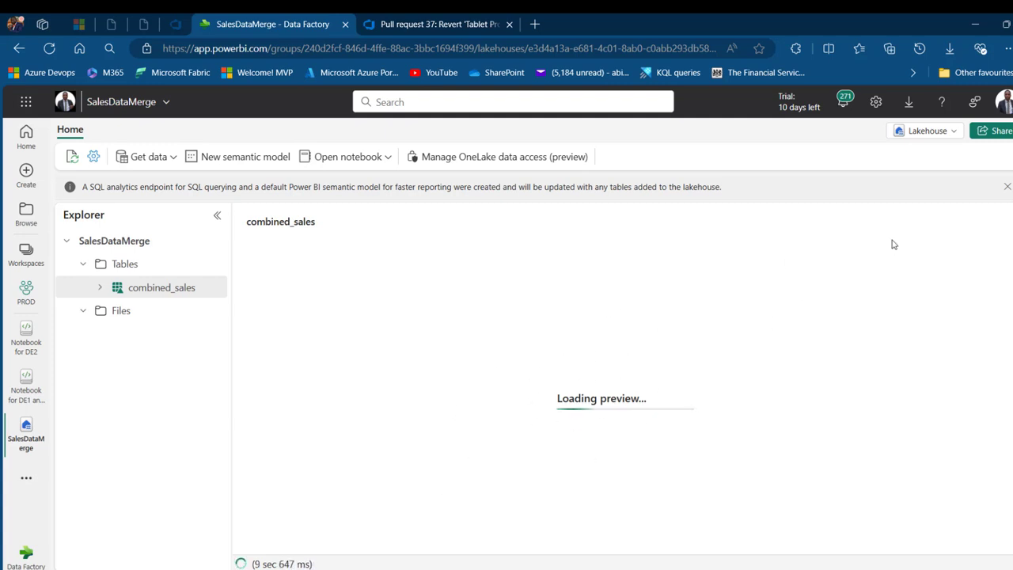
Step: Switch the SalesDataMerge lakehouse to its SQL analytics endpoint and look through the combined_sales rows
left_click(940, 134)
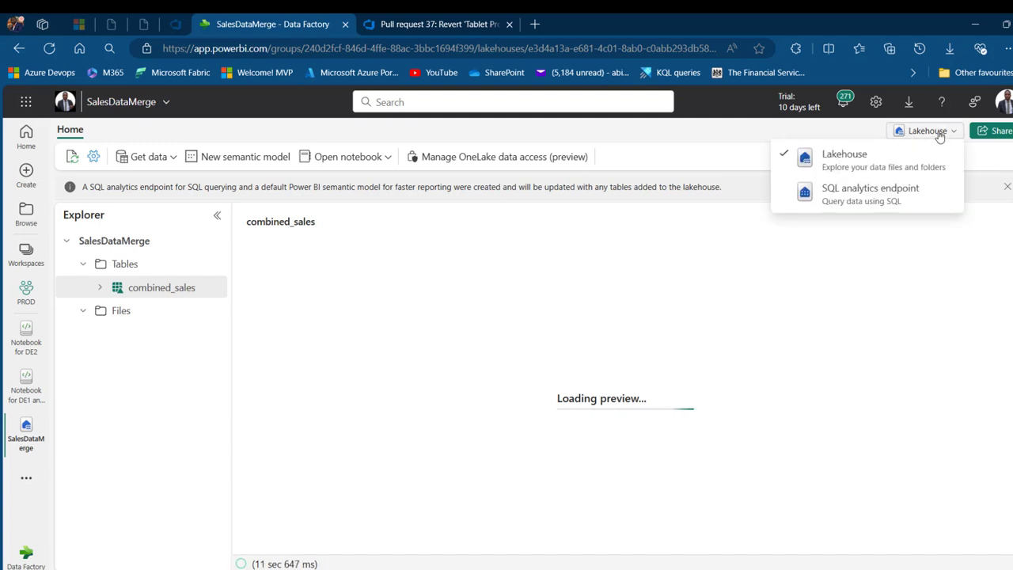
left_click(879, 200)
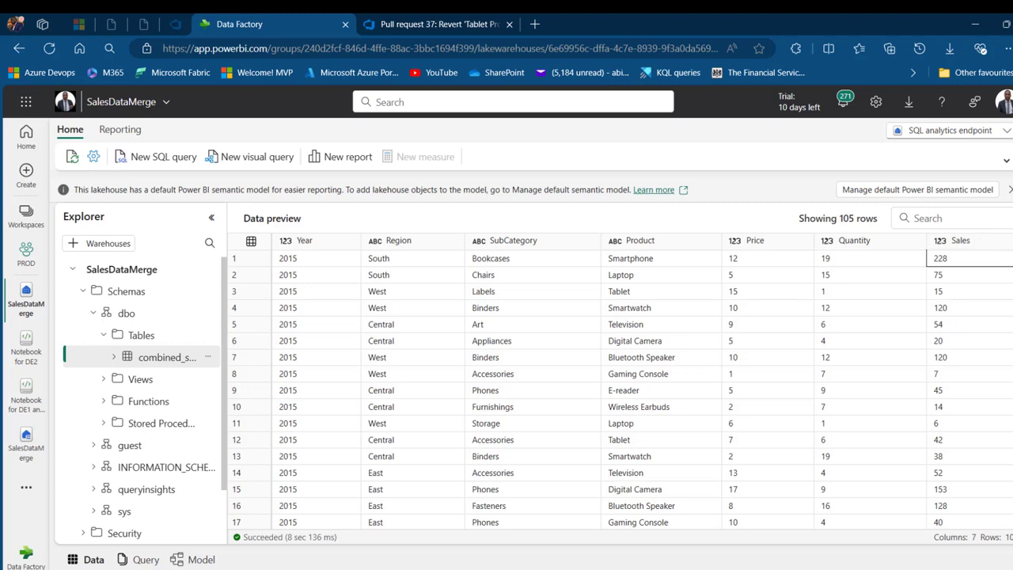
scroll(623, 381, "down", 10)
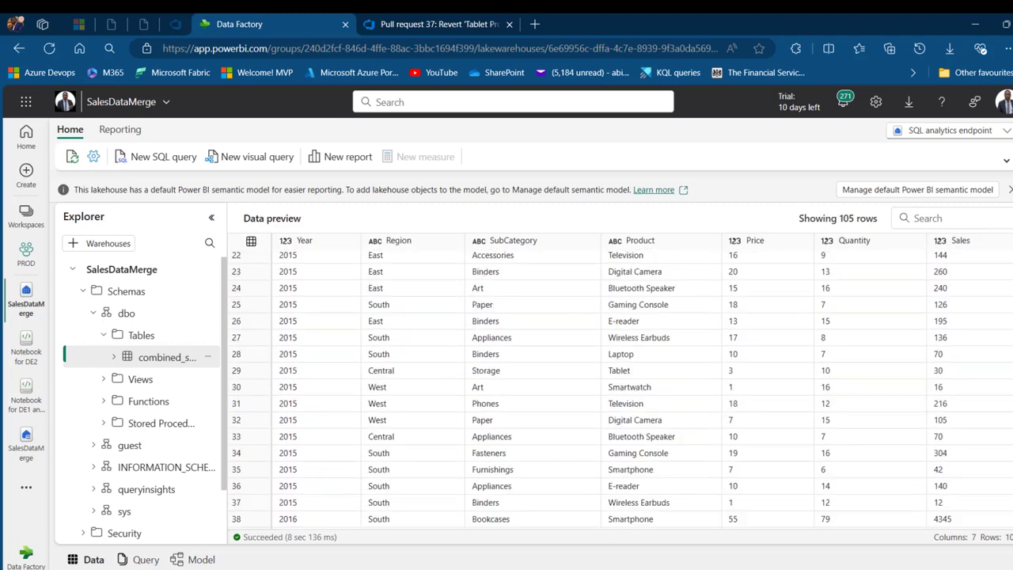
scroll(622, 381, "down", 3)
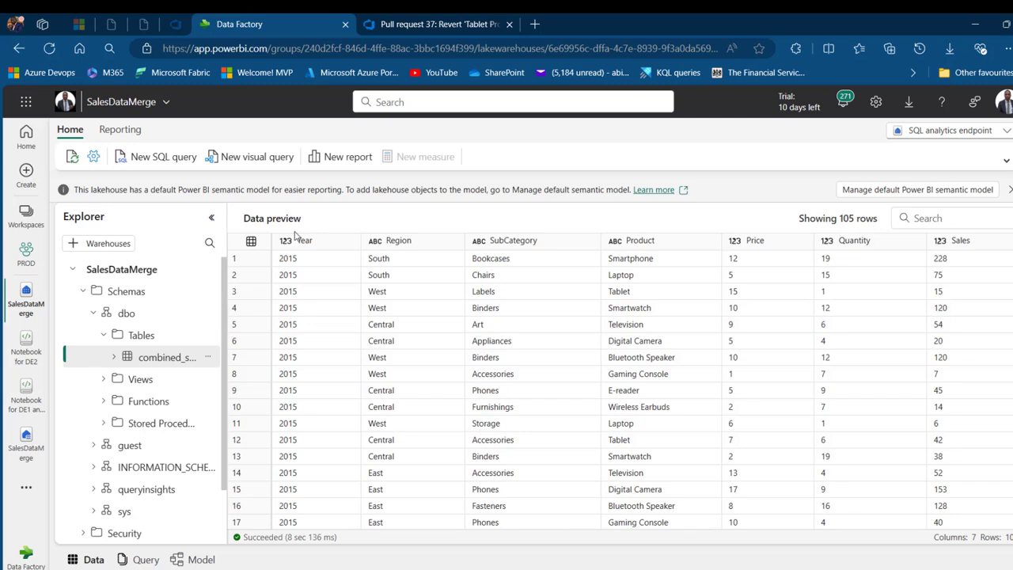
Step: Create a new SQL query that selects Year and SUM(Sales) As Total_Sales from combined_sales
left_click(163, 157)
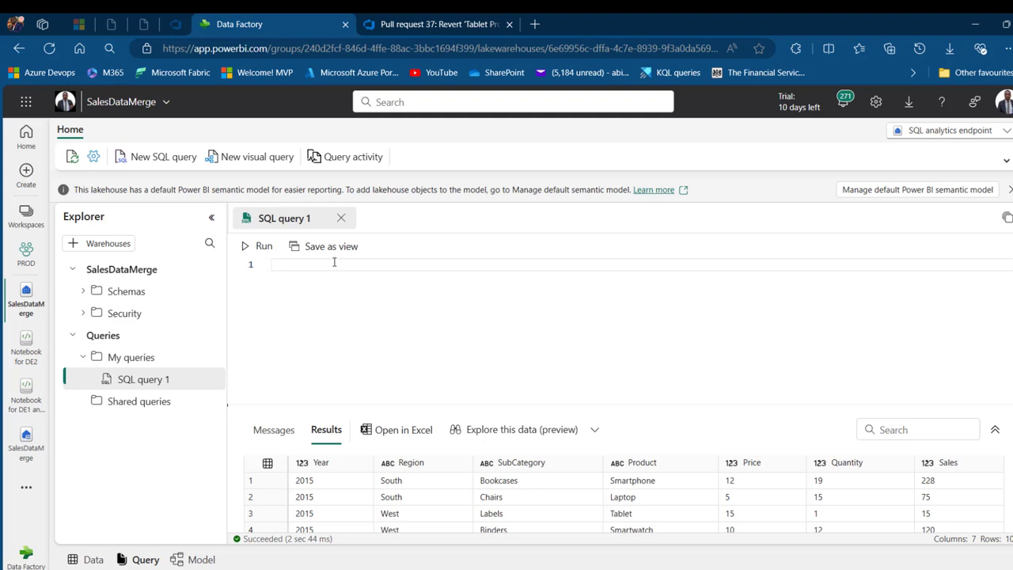
type("SELECT Year, SUM(")
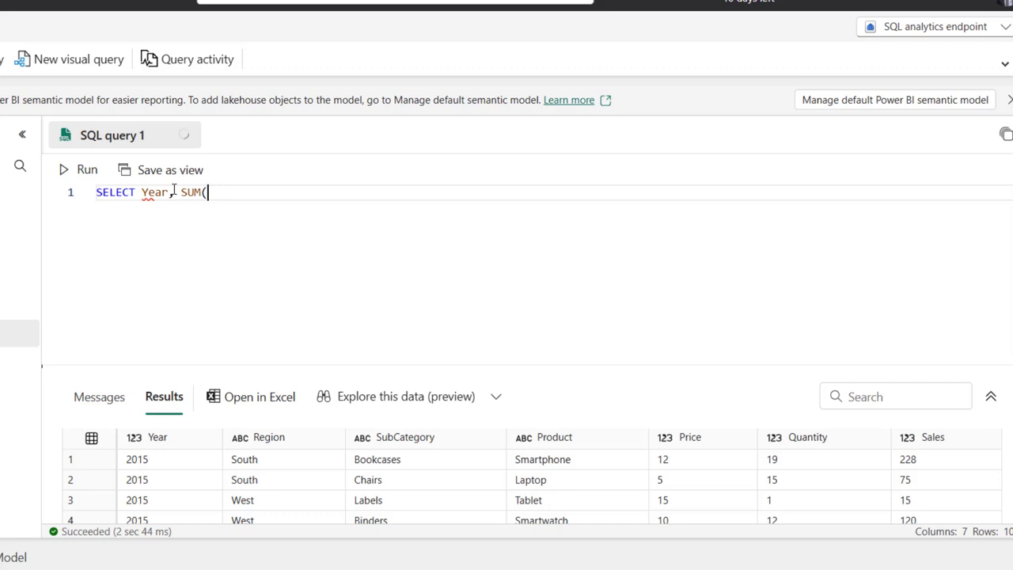
type("Sales) As Total_")
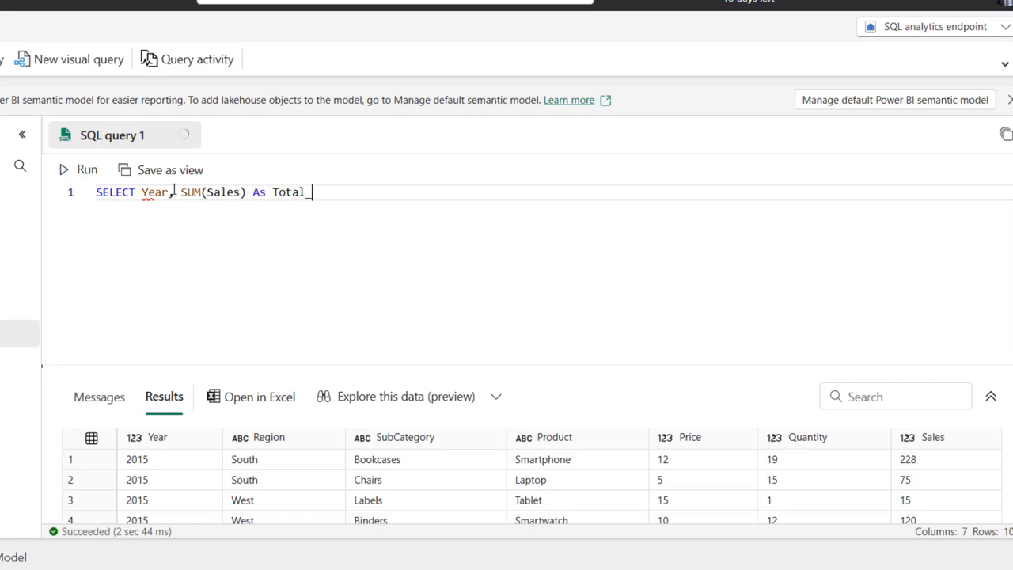
type("Sales")
key("Return")
type("F")
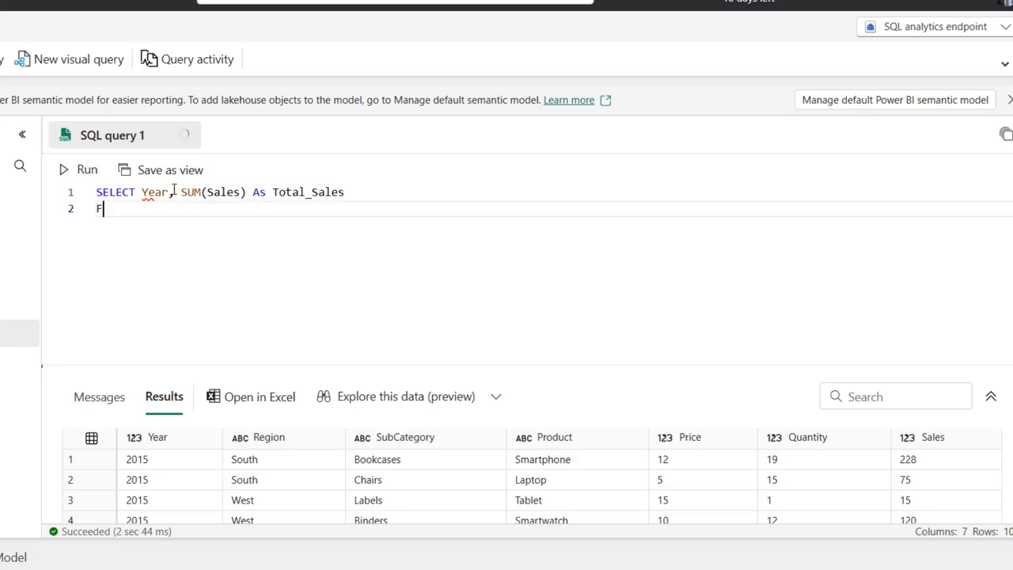
type("ROM")
key("Return")
key("Return")
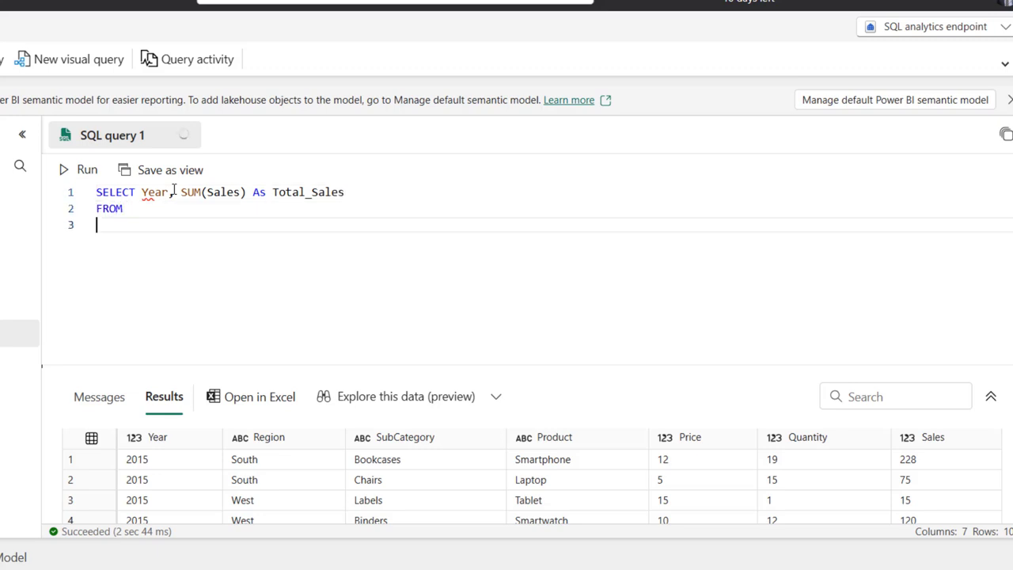
type("combined_sales")
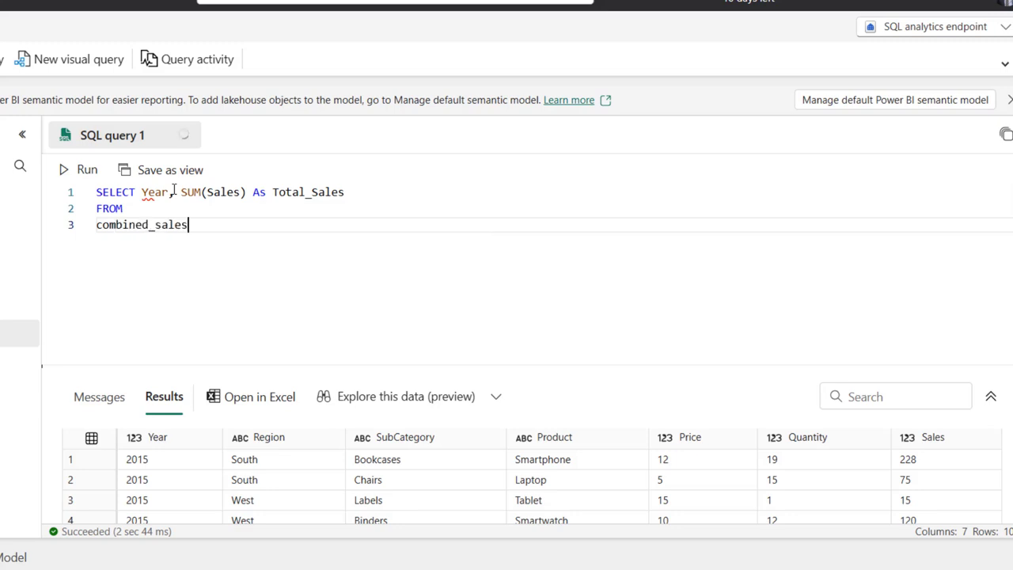
Step: Add clauses that group the query by Year and order it by SUM(Sales) DESC
key("Return")
type("GROUP BY ")
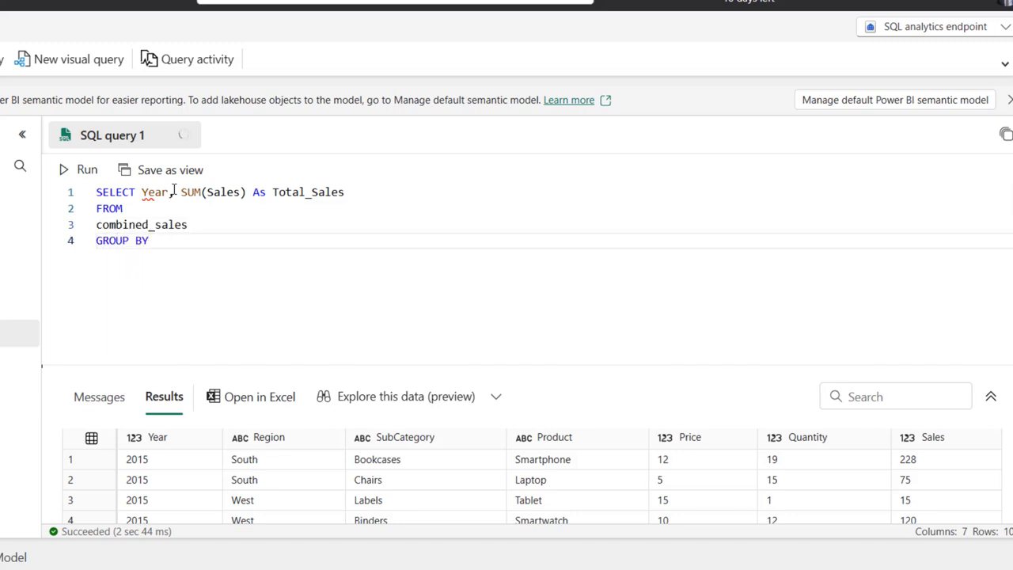
type("Year")
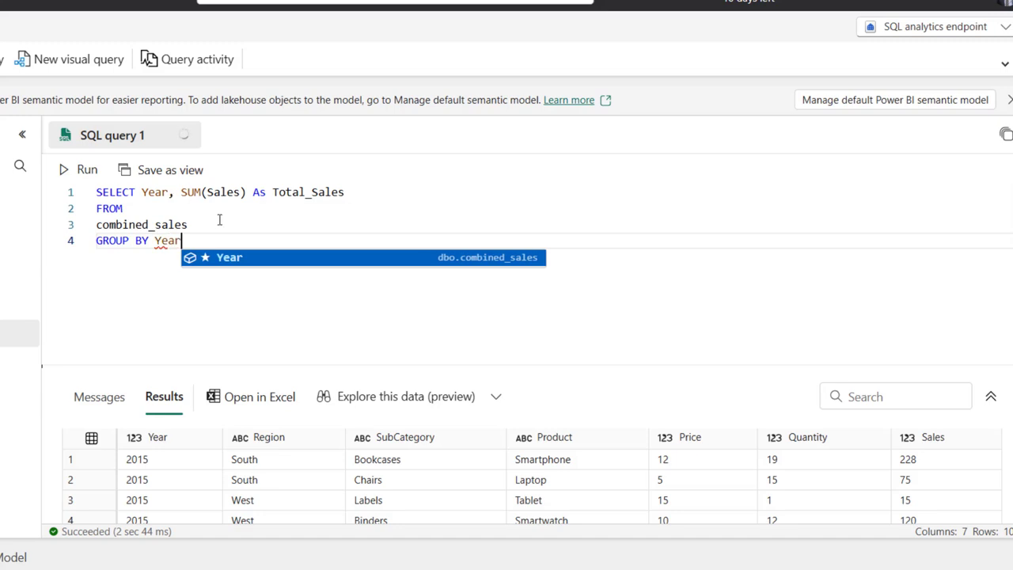
key("Return")
key("Return")
type("ORDER")
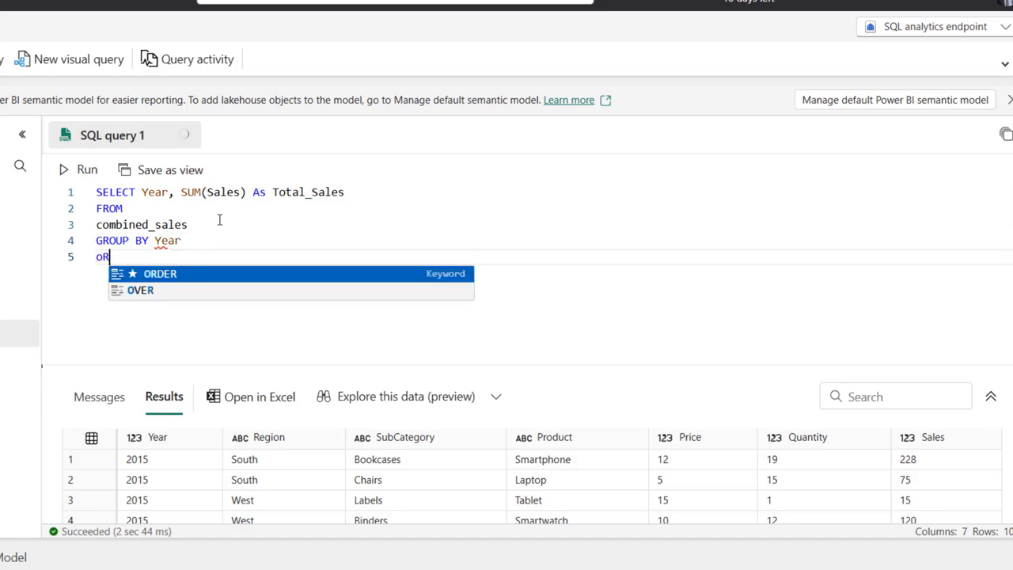
type(" BY ")
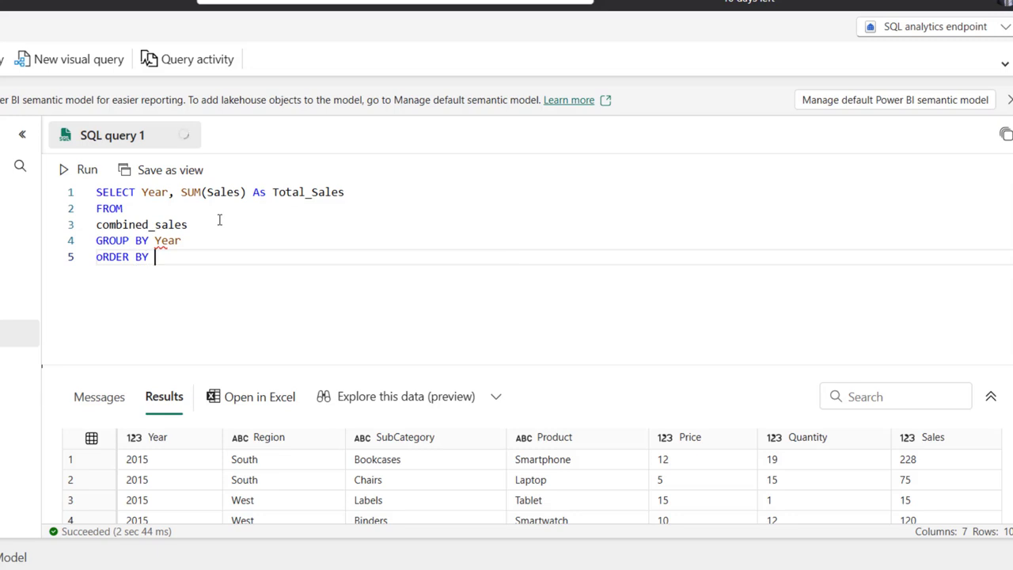
type("SUM(Sales")
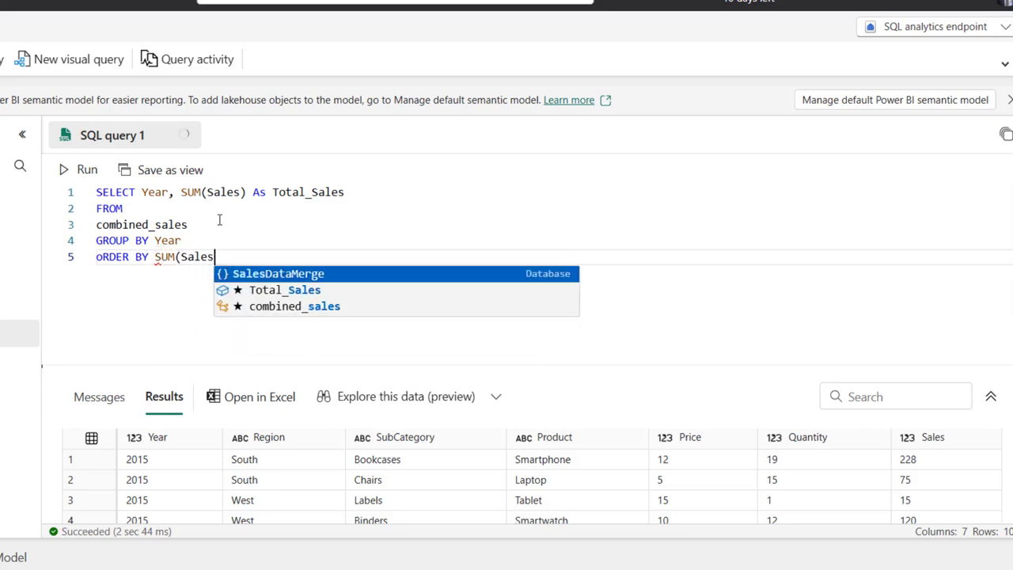
type(") DESC")
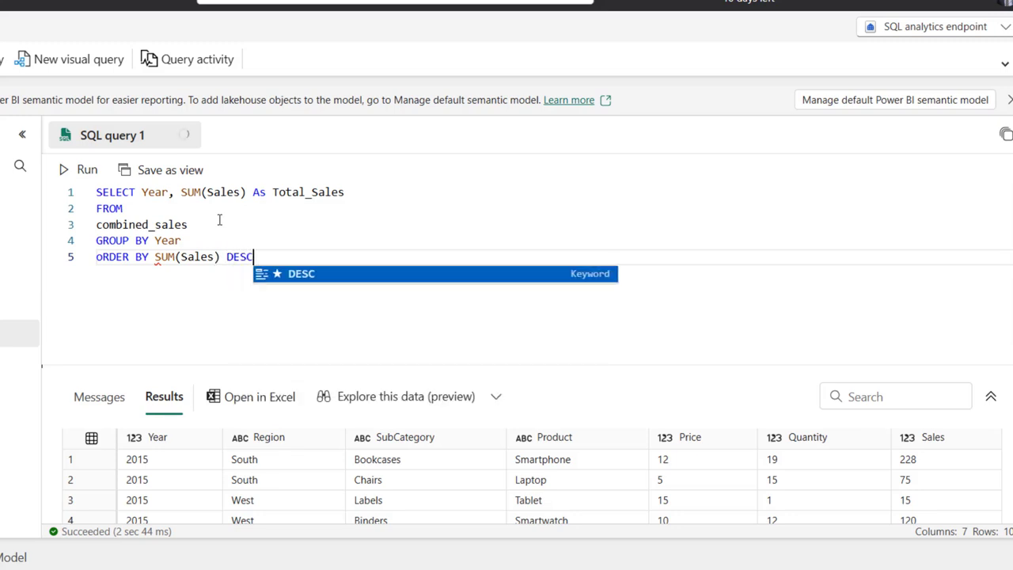
left_click(267, 246)
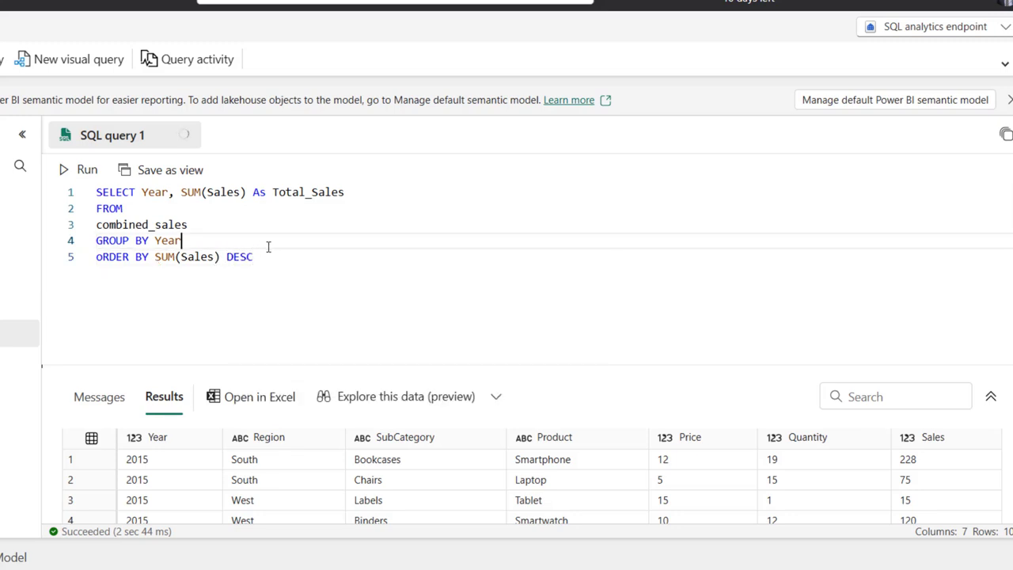
Step: Run the whole sales query and examine the Total_Sales figure for each year in the results
left_click_drag(295, 265, 61, 183)
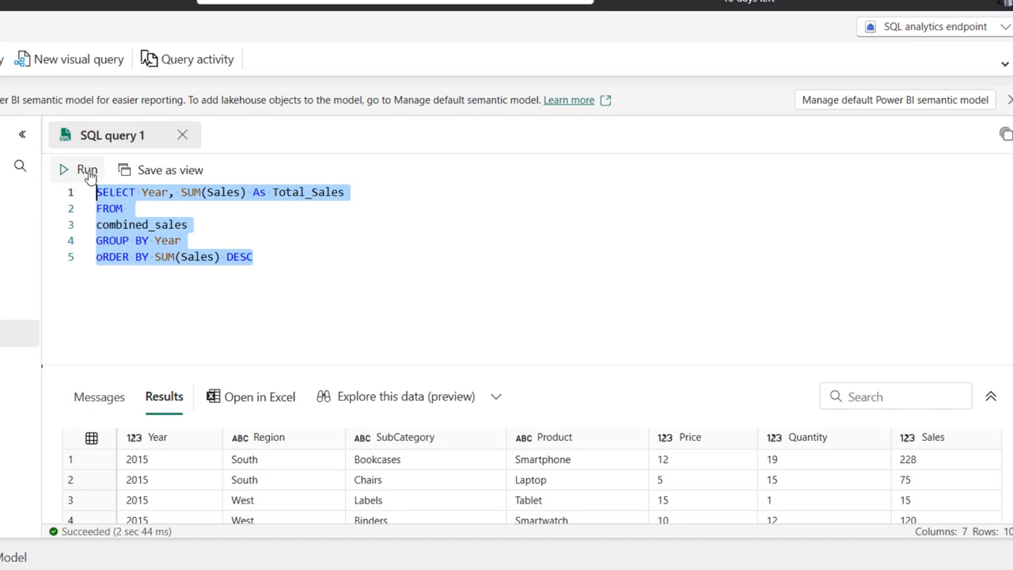
left_click(82, 169)
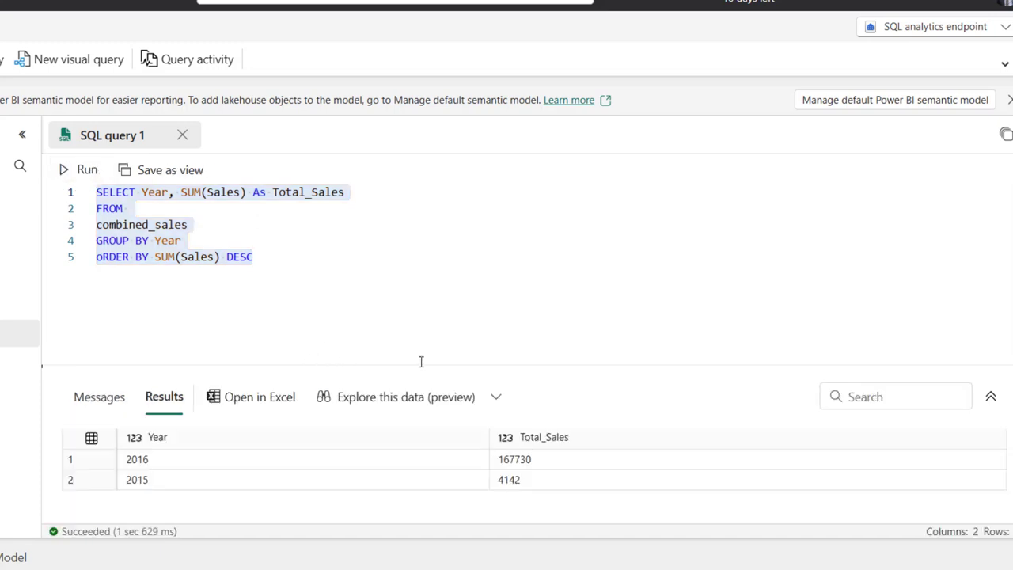
left_click(146, 467)
left_click(161, 480)
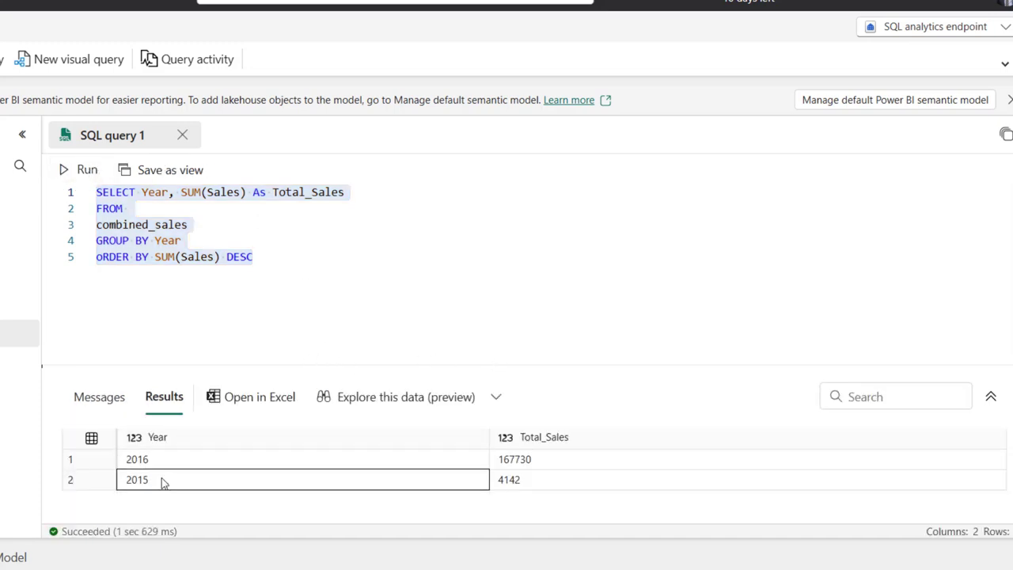
left_click(226, 463)
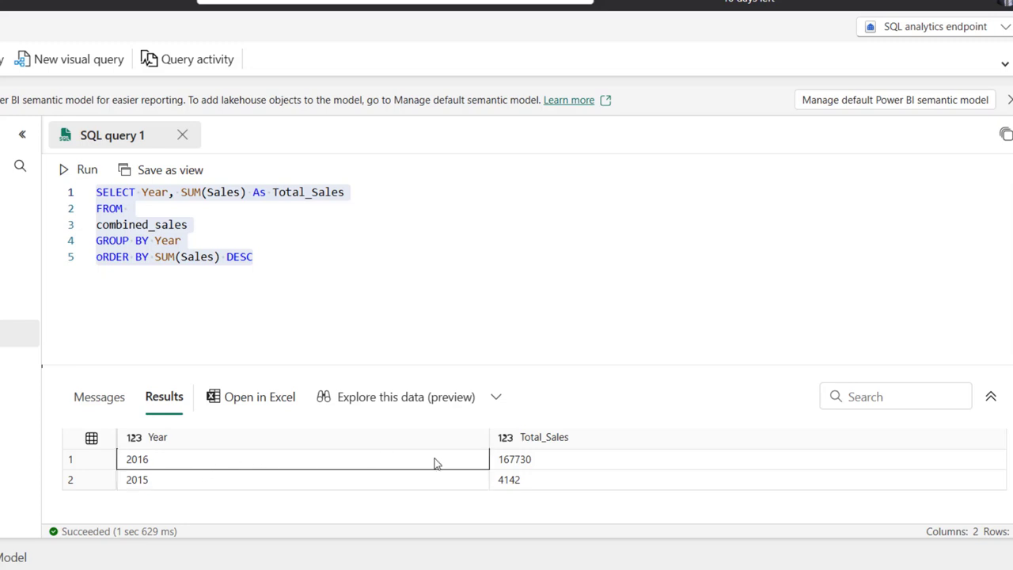
left_click(527, 467)
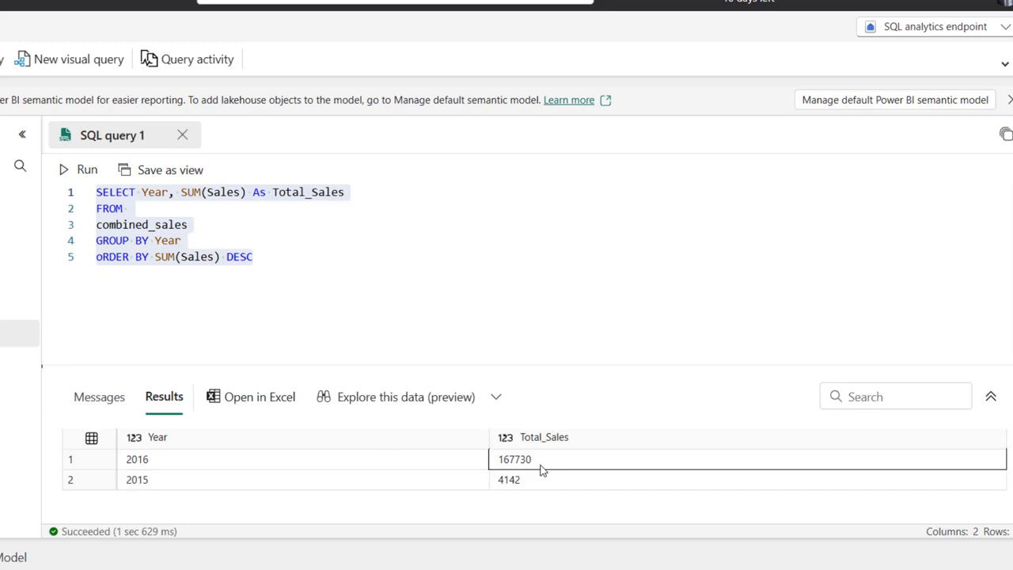